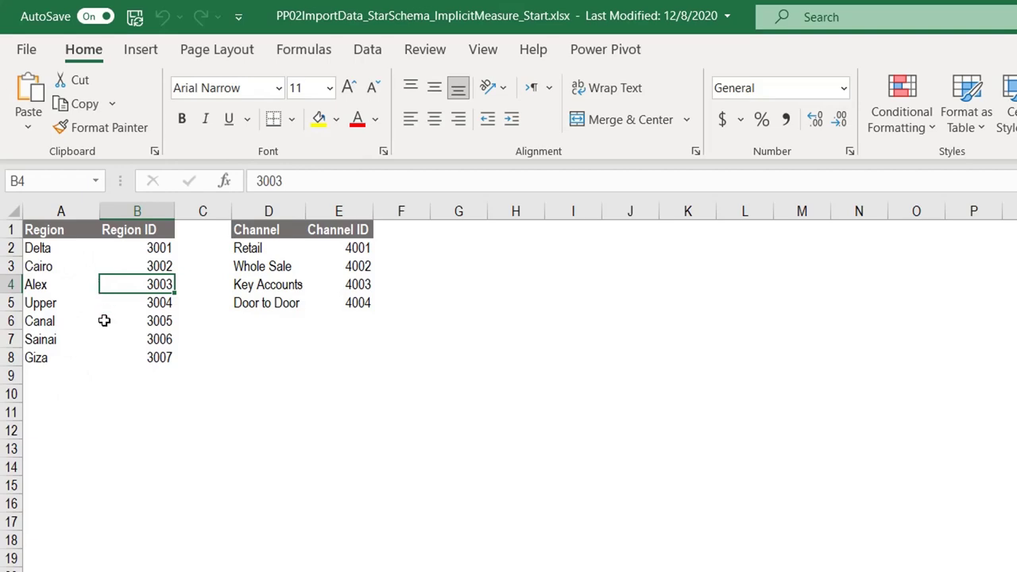
Convert the region list in A1:B8 into a table with headers and name the table Region
key("ctrl+t")
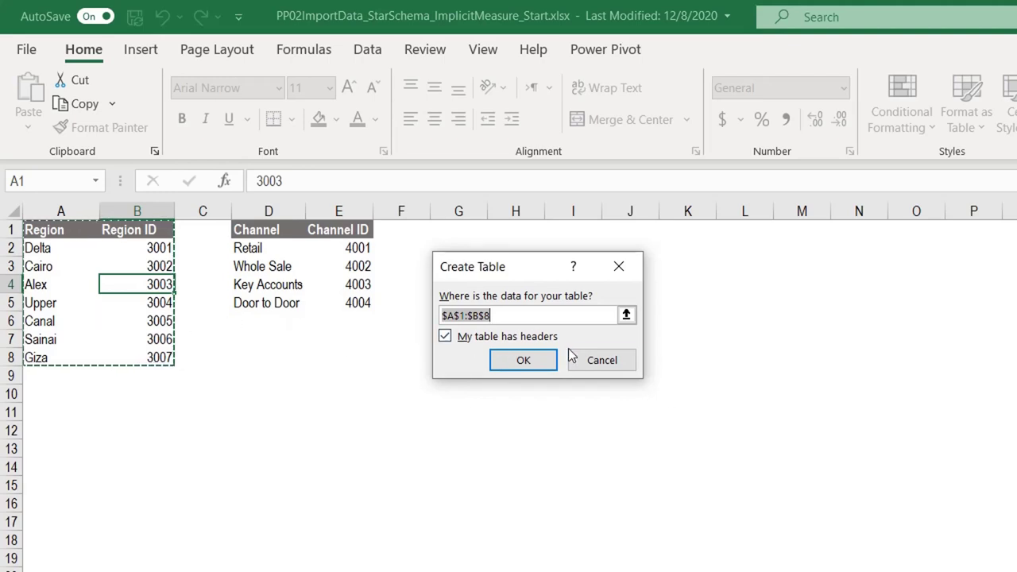
left_click(523, 361)
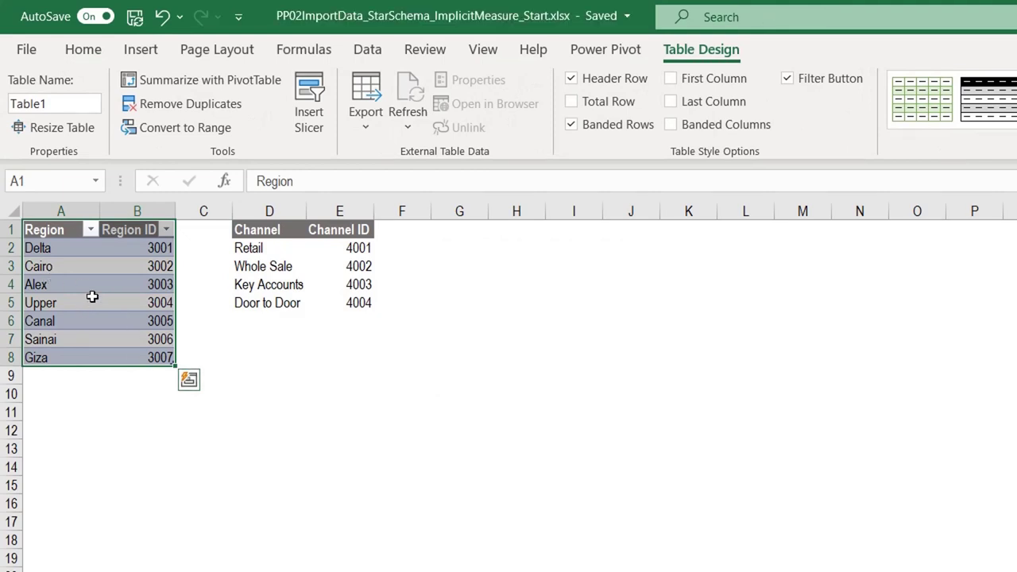
left_click(71, 106)
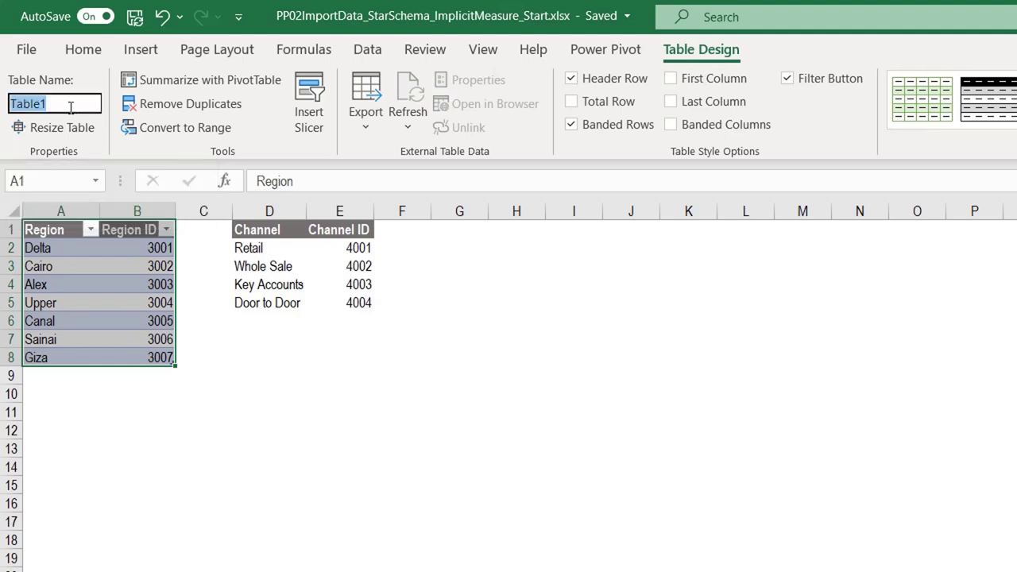
type("Region")
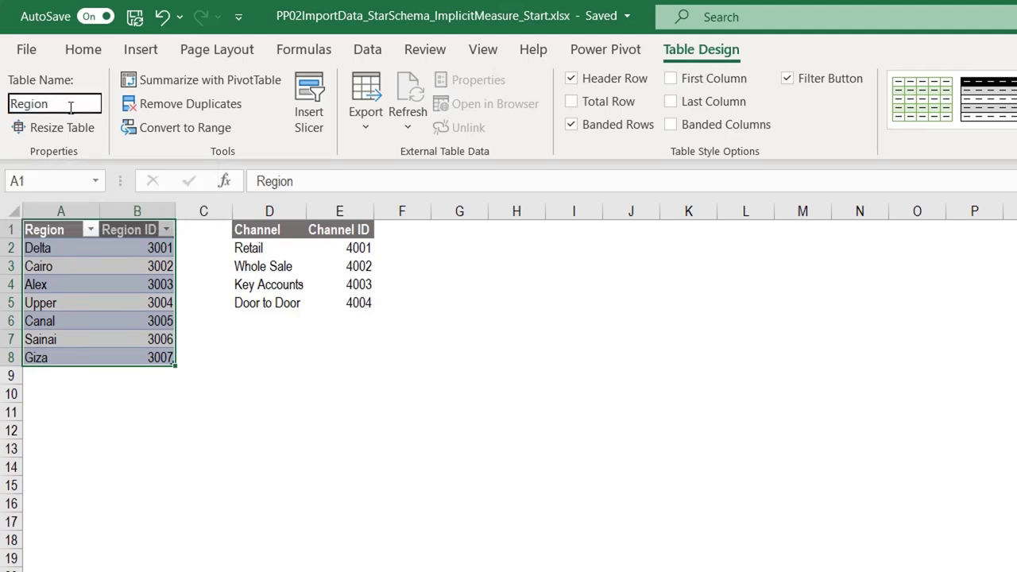
key("Return")
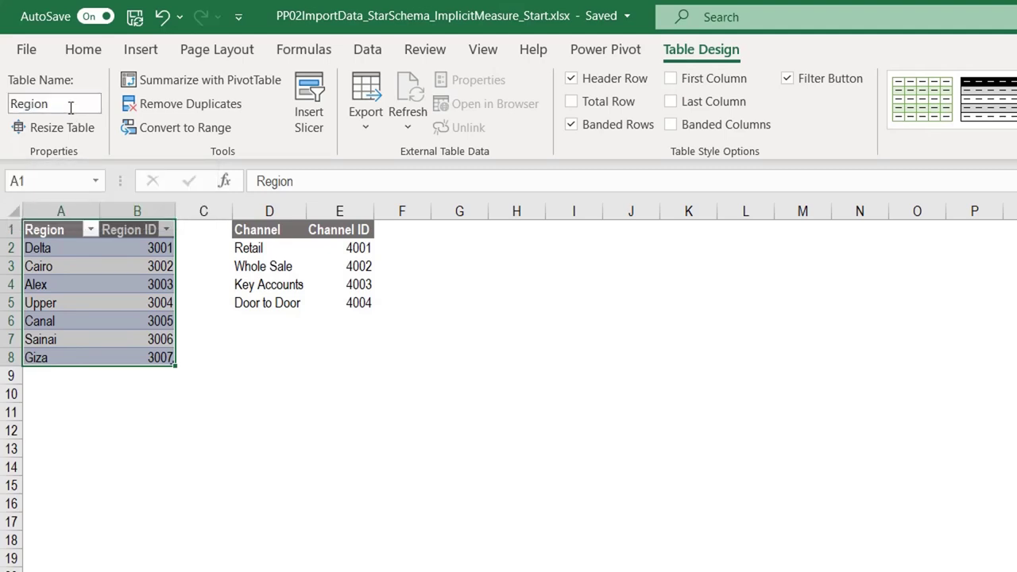
left_click(99, 285)
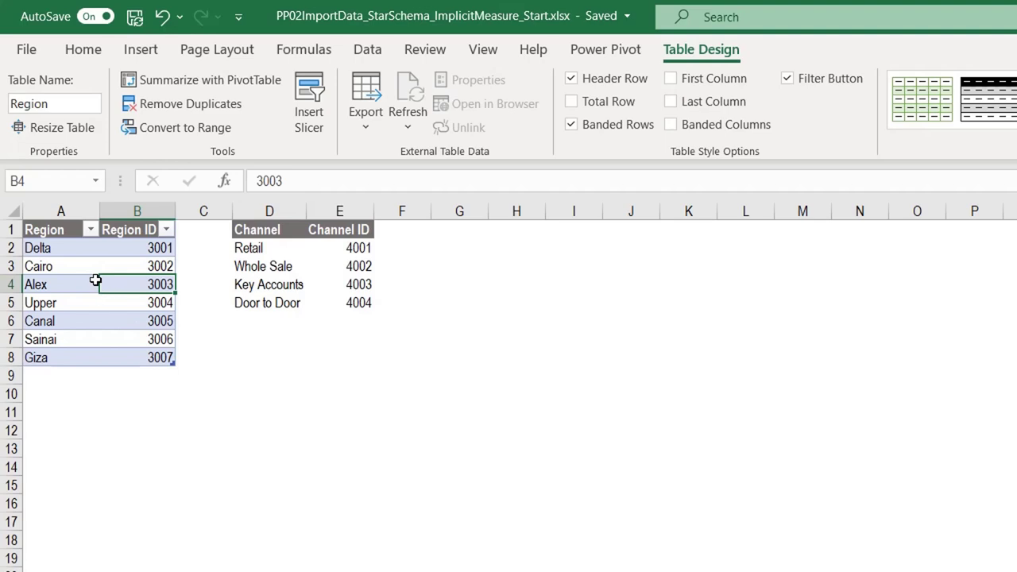
Add the Region table to the Power Pivot data model
left_click(607, 57)
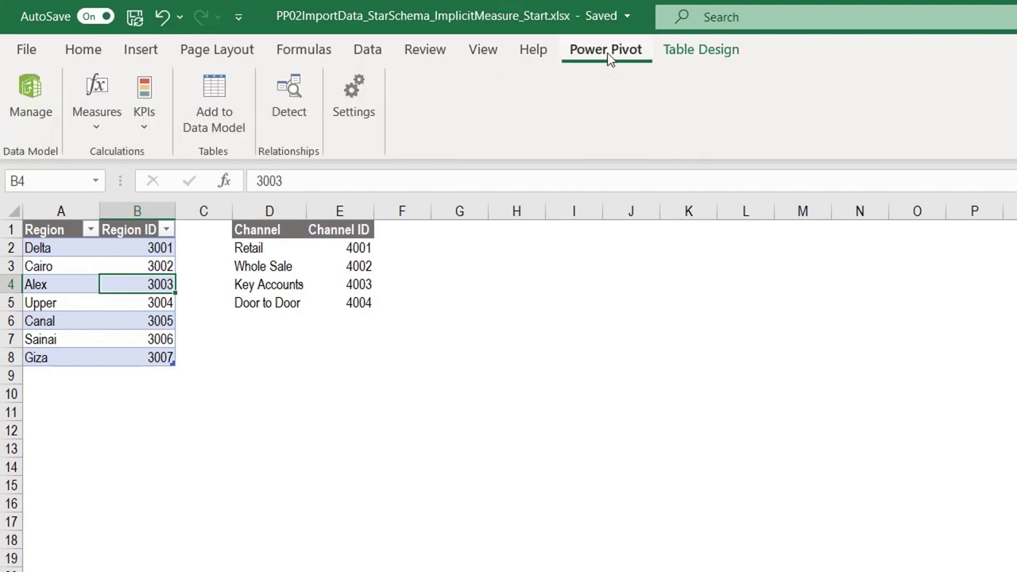
left_click(211, 109)
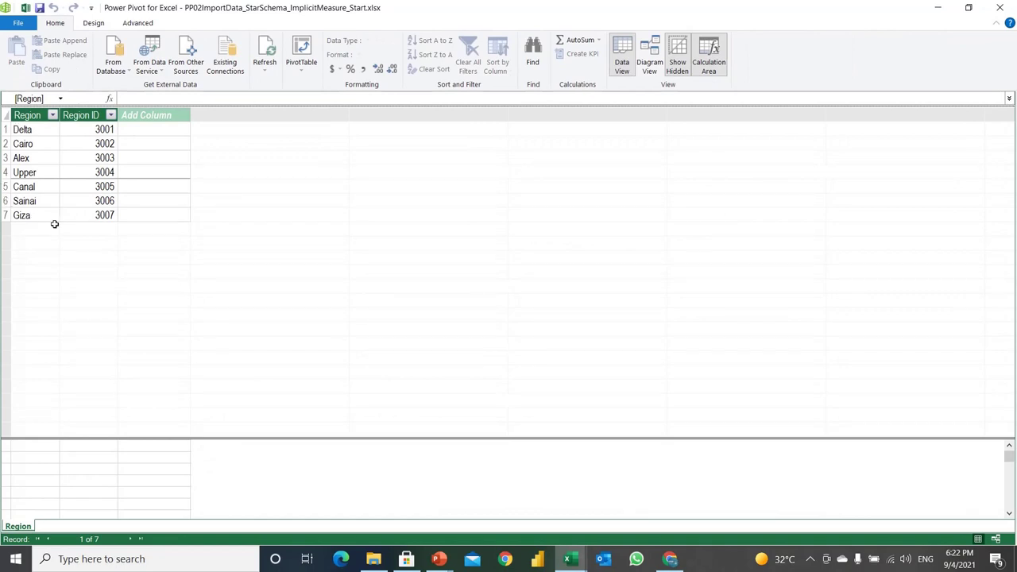
left_click(79, 163)
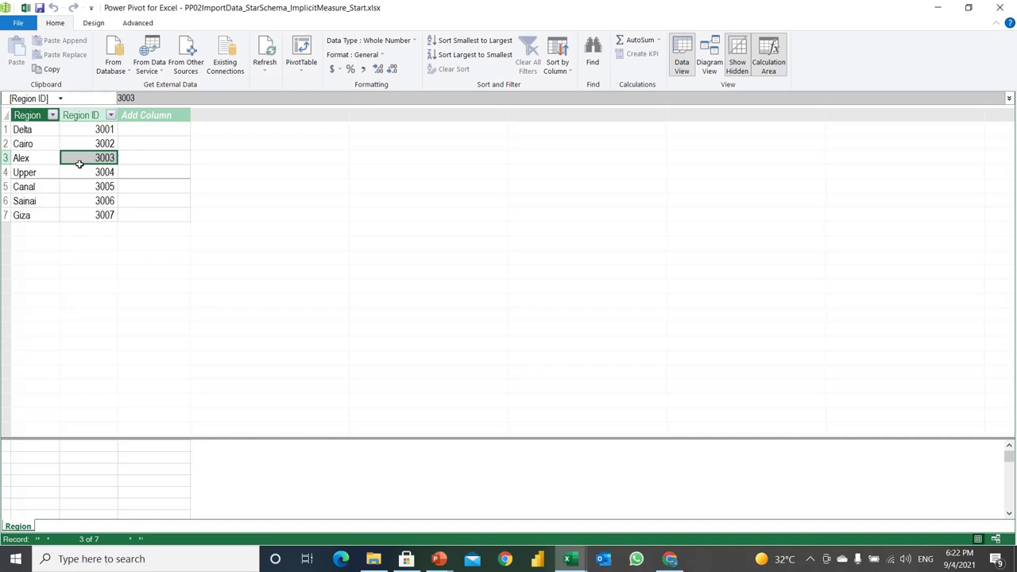
Return to the Excel worksheet and append a Region table row for Port Said with Region ID 3008
key("alt+Tab")
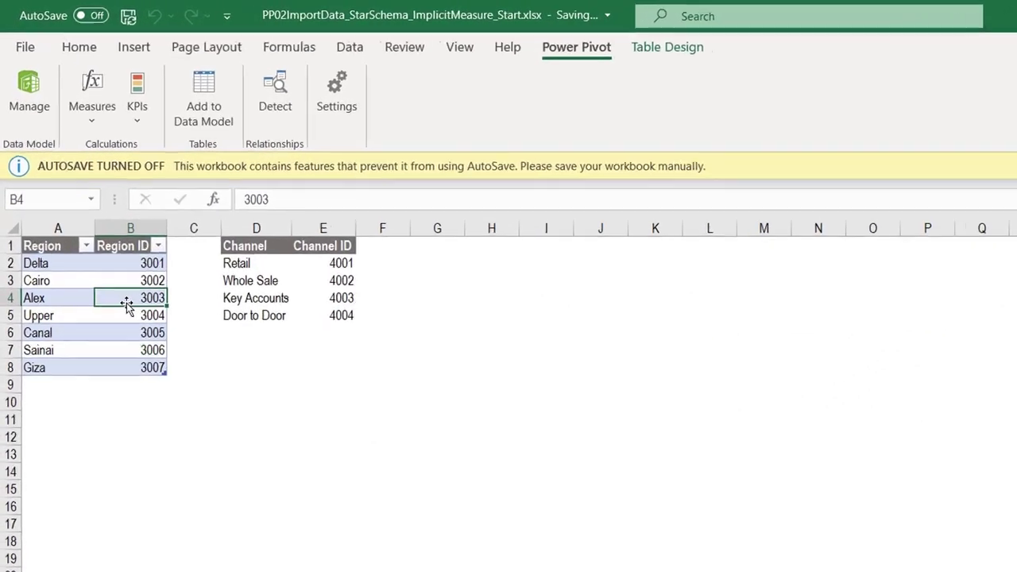
left_click(52, 409)
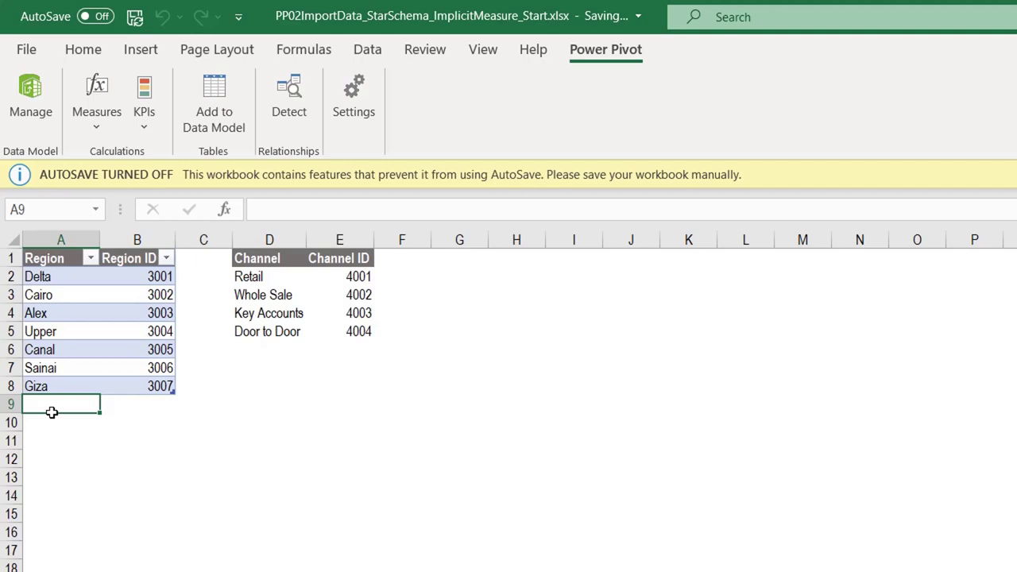
type("Port")
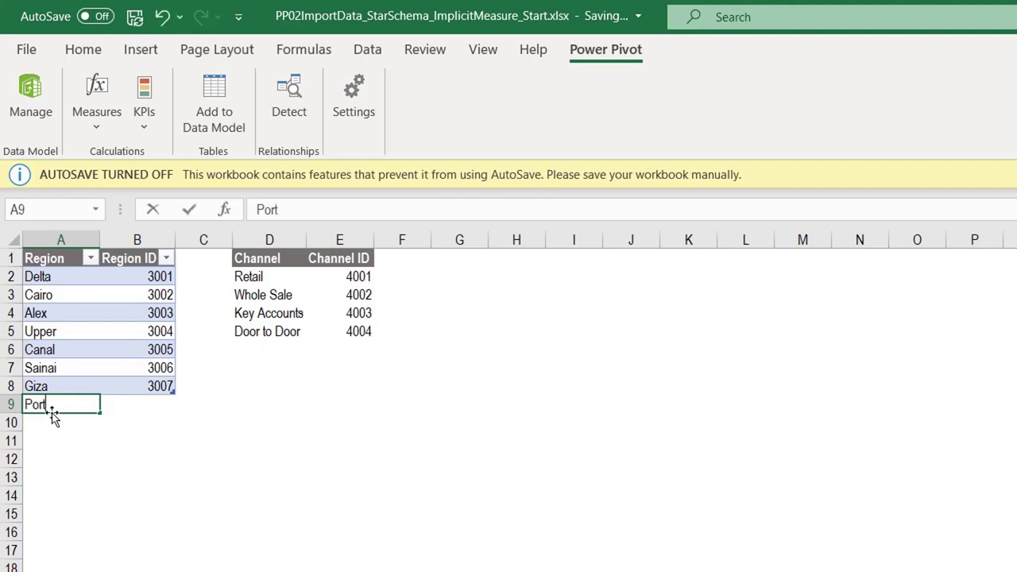
type(" Said")
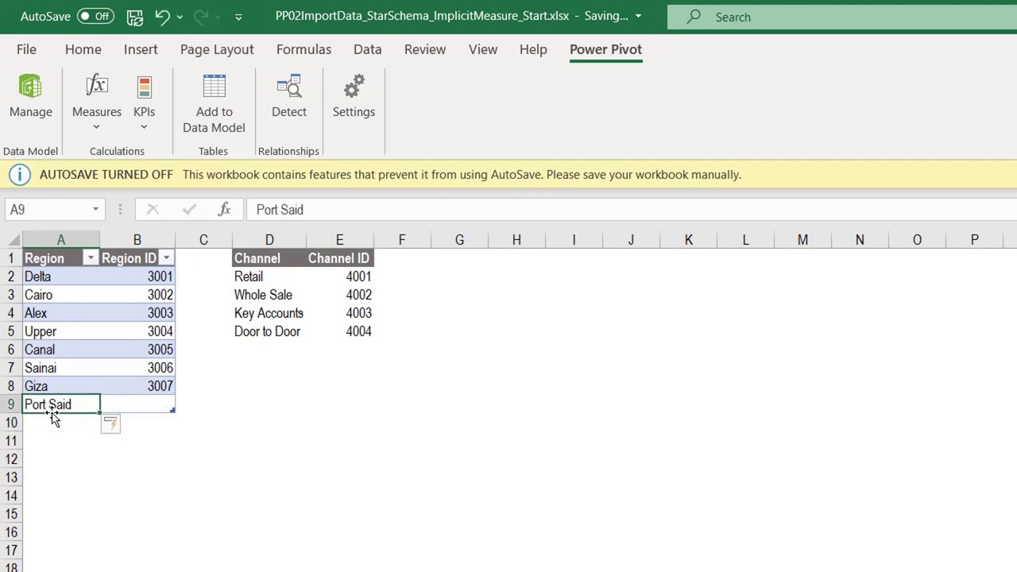
key("Tab")
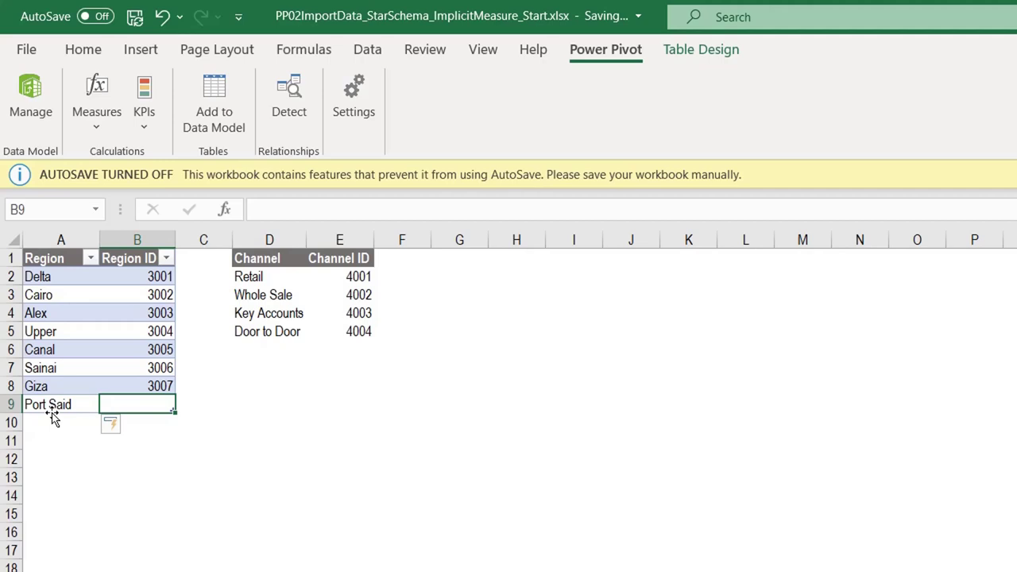
type("3008")
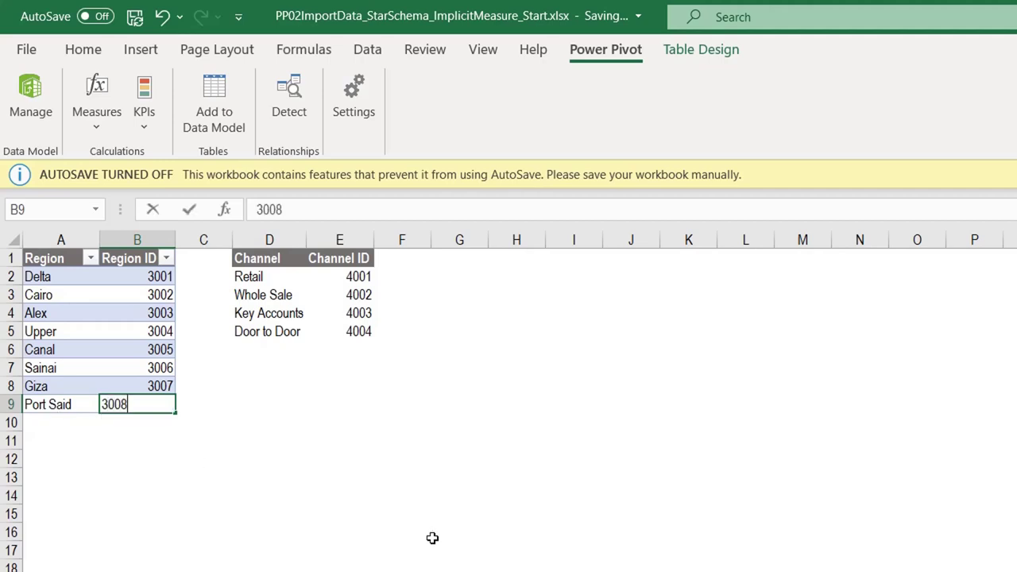
key("Return")
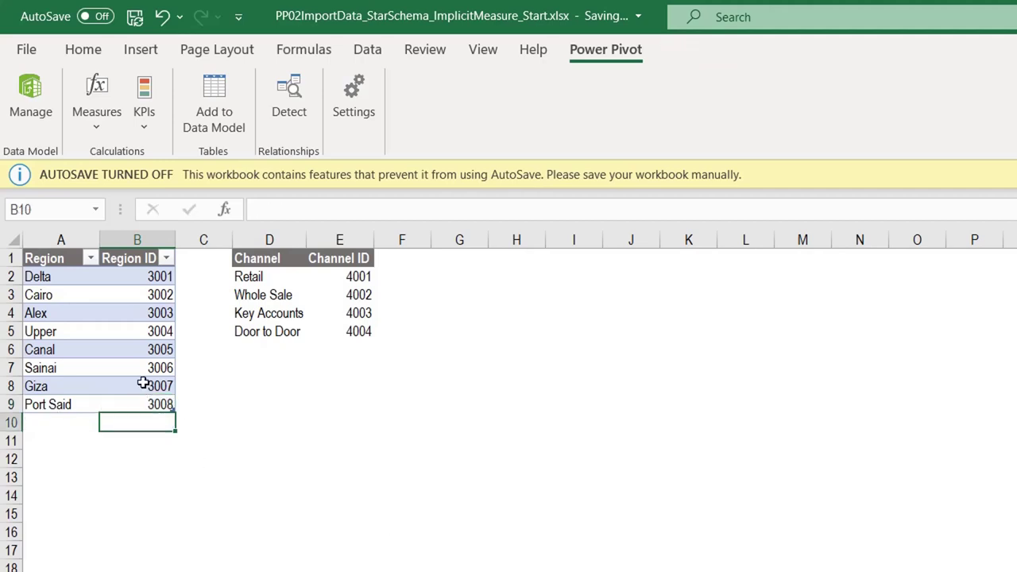
Switch to the Power Pivot window and refresh the Region table to load the added worksheet row
left_click(89, 425)
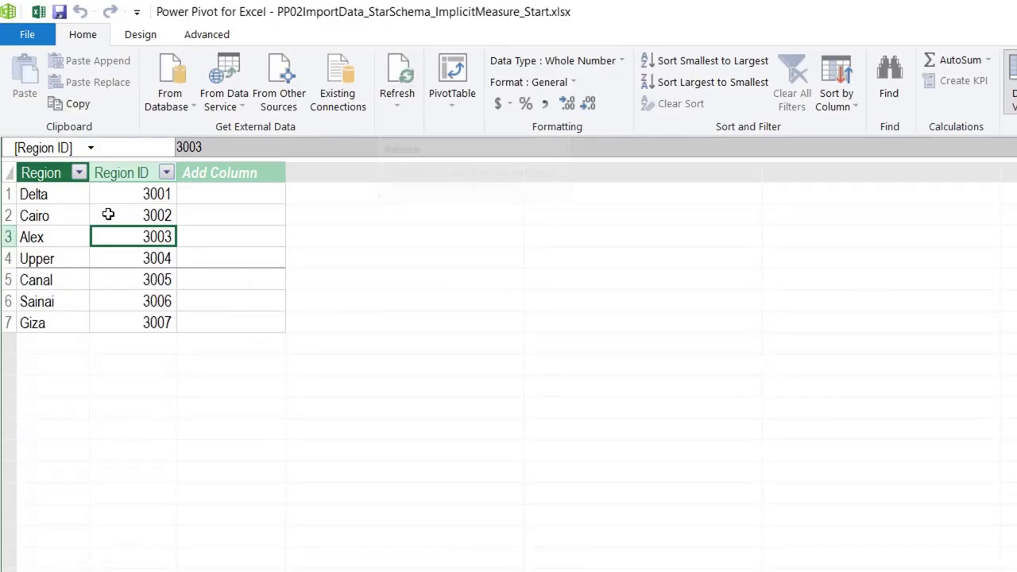
left_click(401, 78)
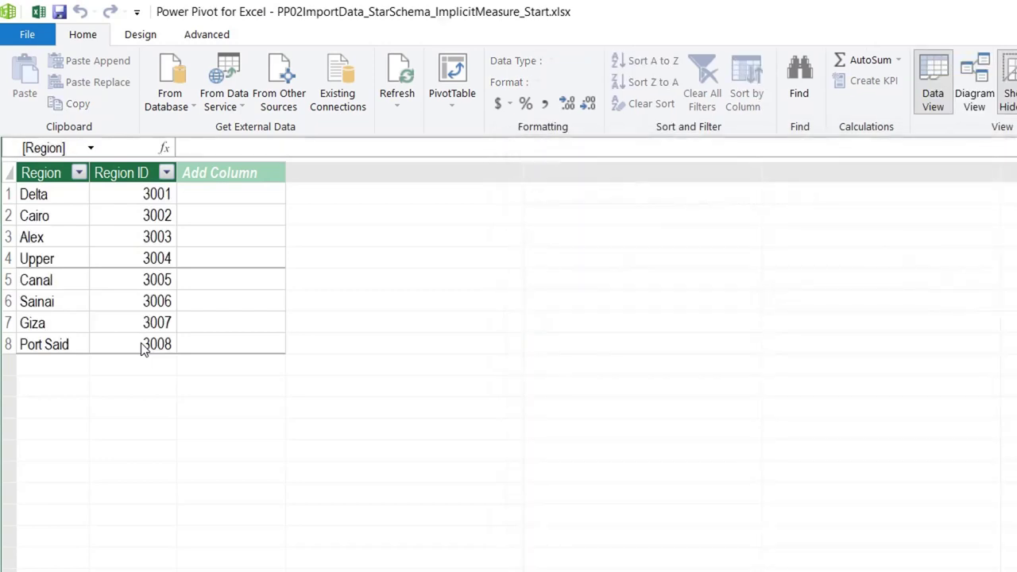
Back in the worksheet, insert a blank column before the Channel list and add a Sector column to the Region table
key("alt+Tab")
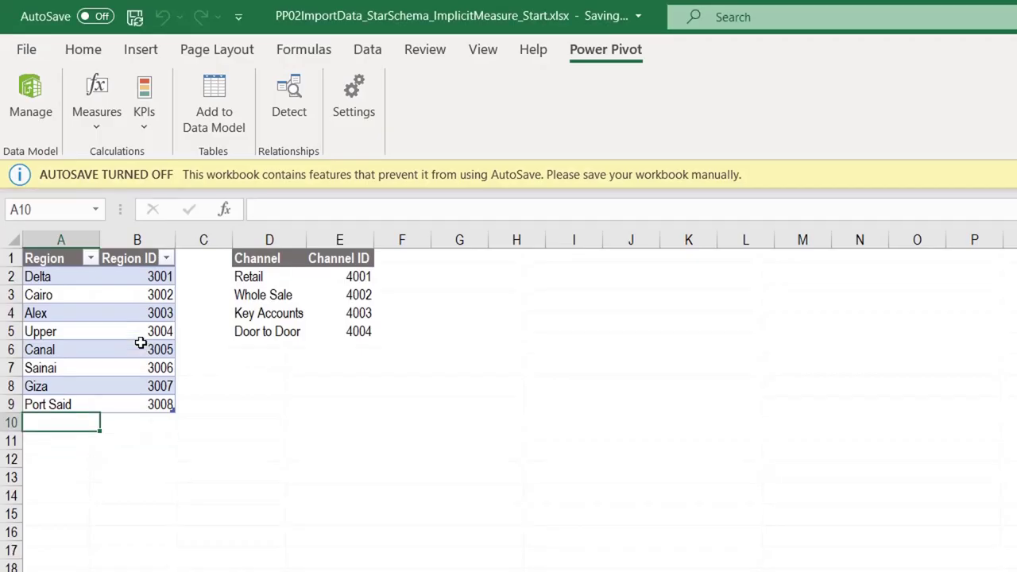
left_click(209, 241)
key("ctrl+shift+equal")
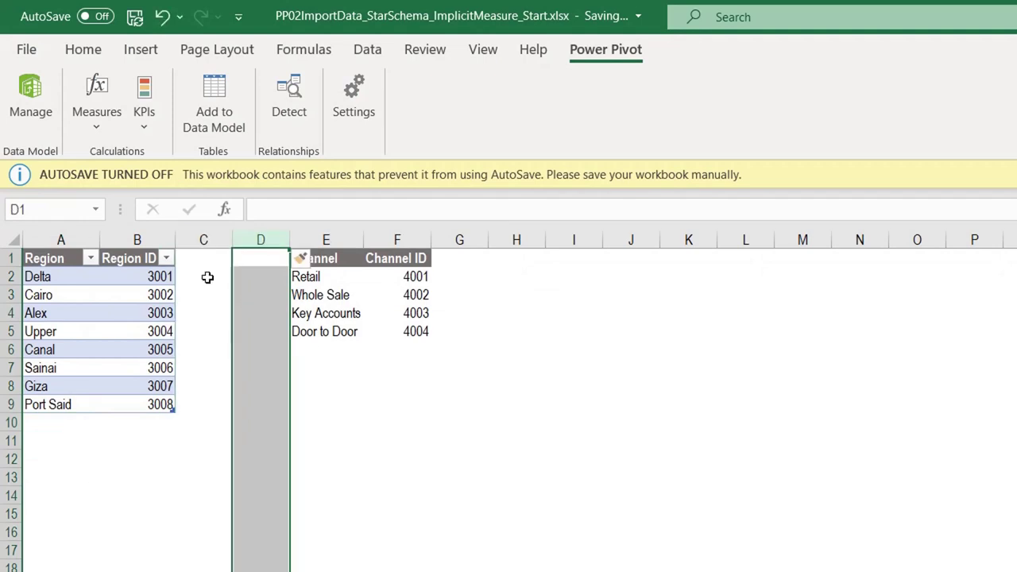
left_click(206, 275)
left_click(210, 258)
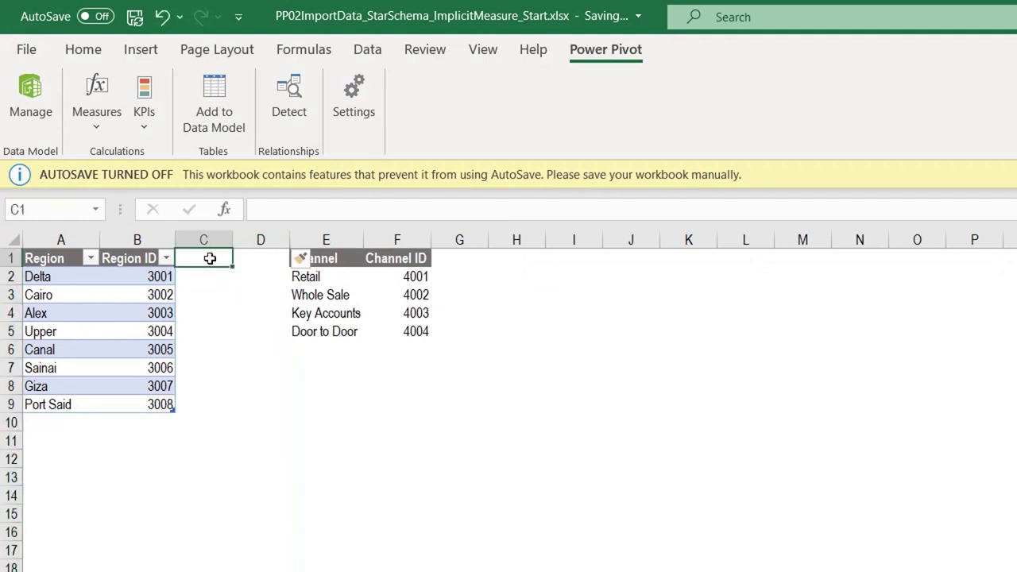
type("Sector")
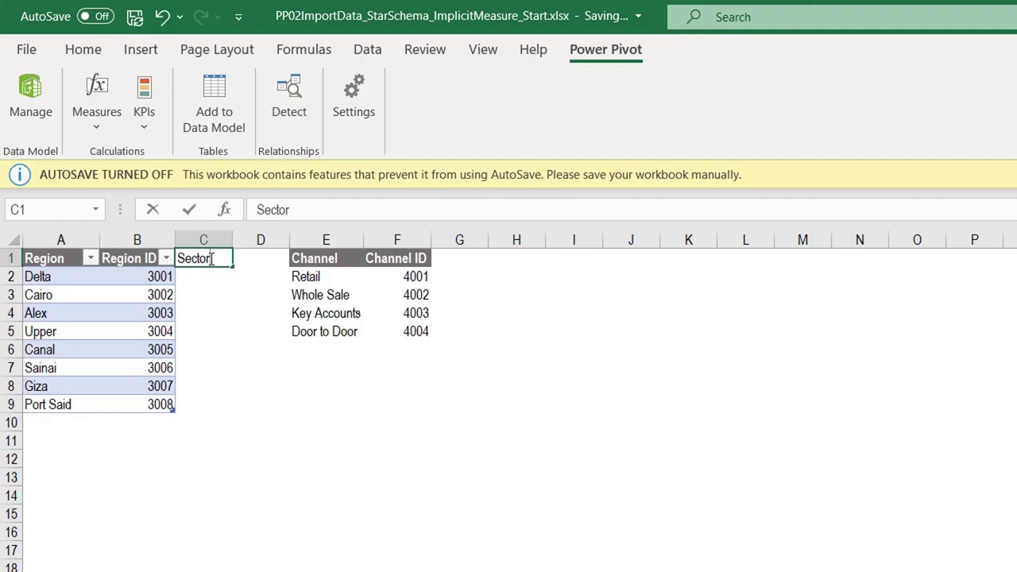
key("Return")
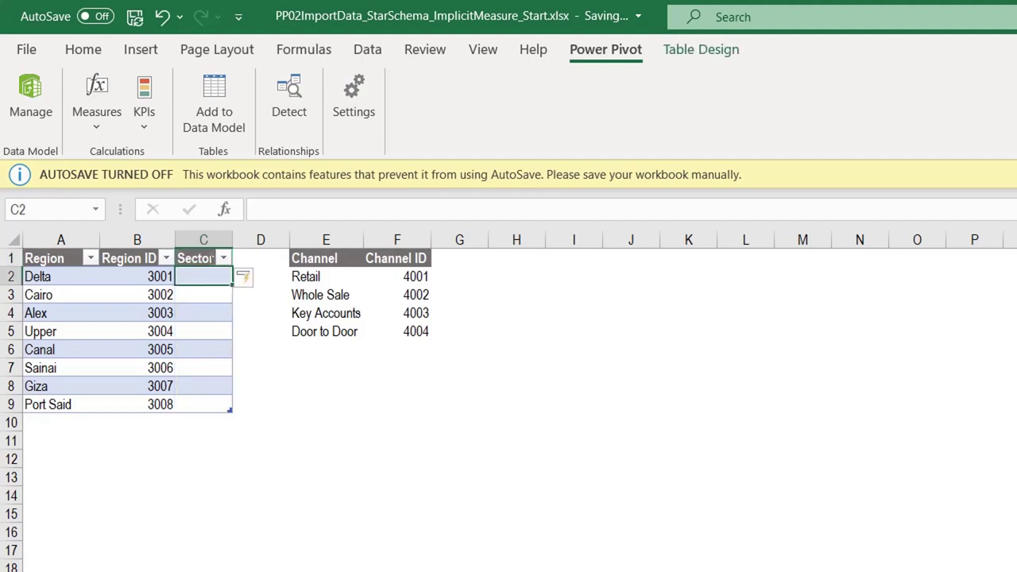
Enter Great Cario as the Sector for the Cairo and Giza rows
key("Down")
type("G")
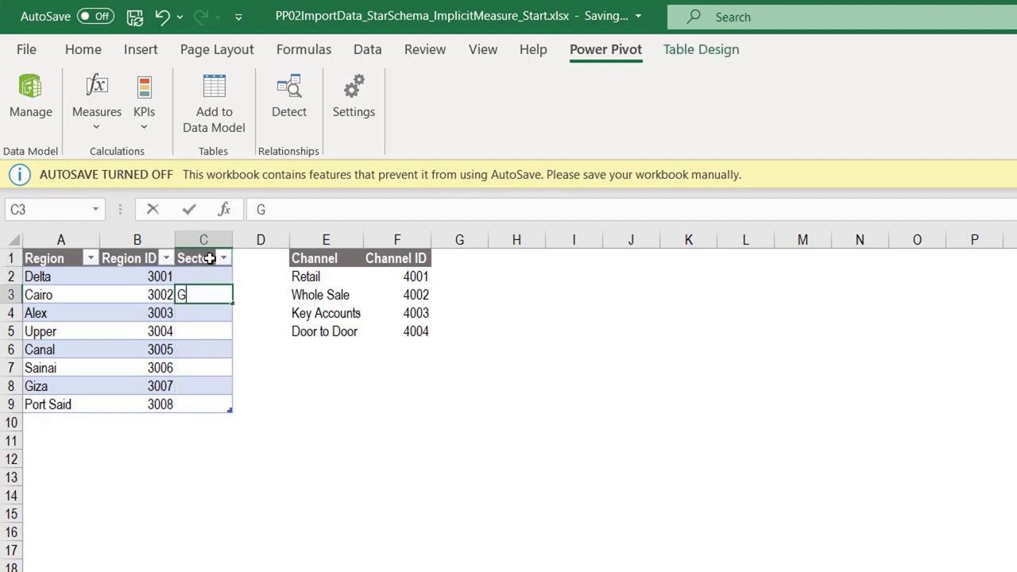
type("reat Cario")
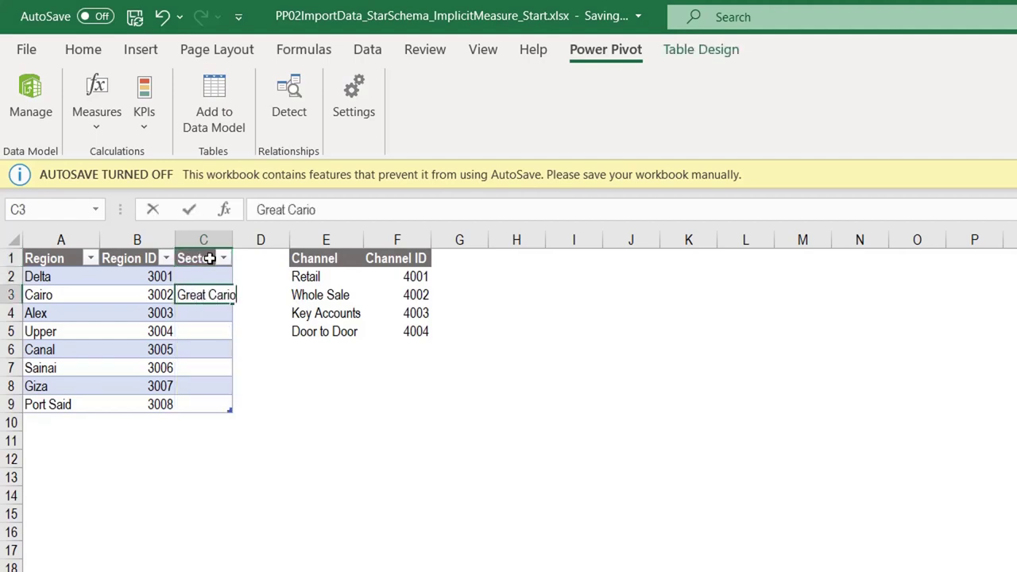
key("Return")
key("Down")
key("Down")
key("Down")
key("Down")
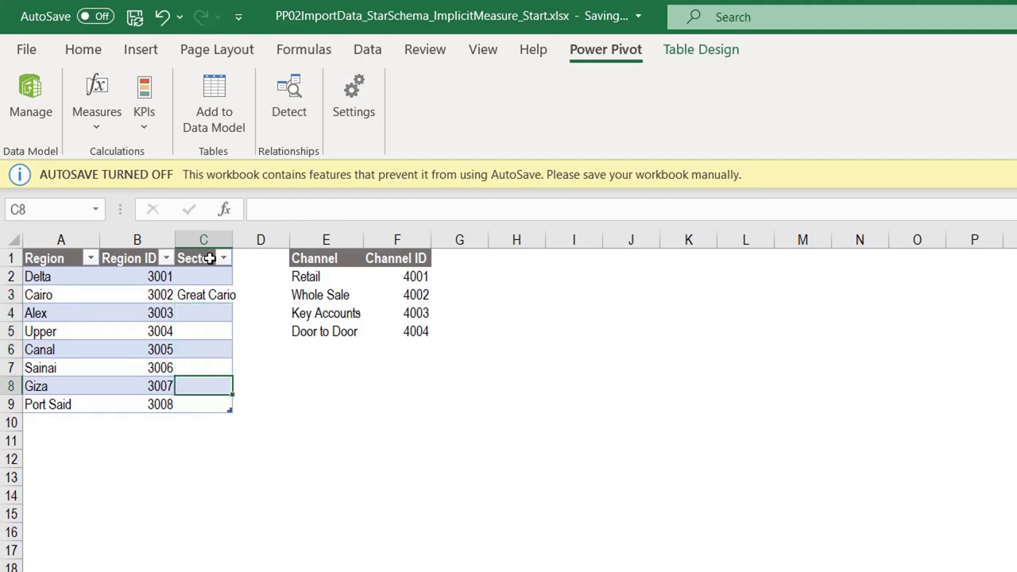
type("Great Cario")
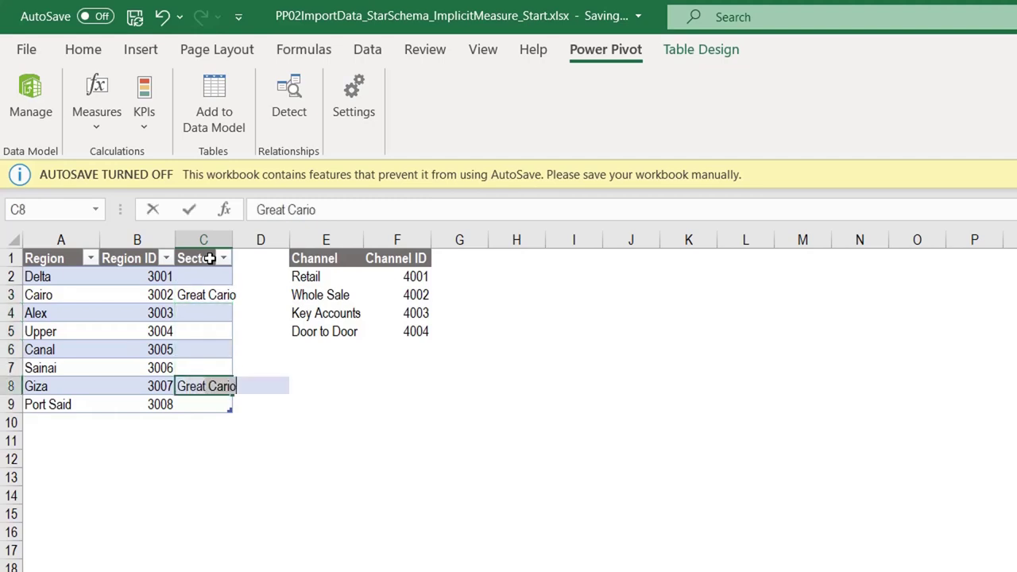
key("Return")
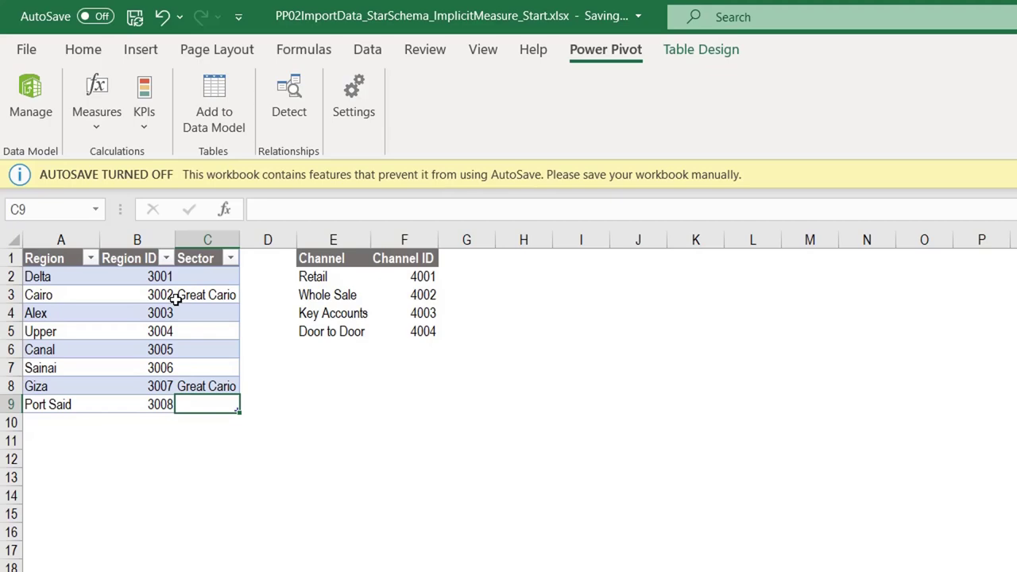
Switch to the Power Pivot window, refresh the Region table for the new column, and dismiss the refresh report
key("alt+Tab")
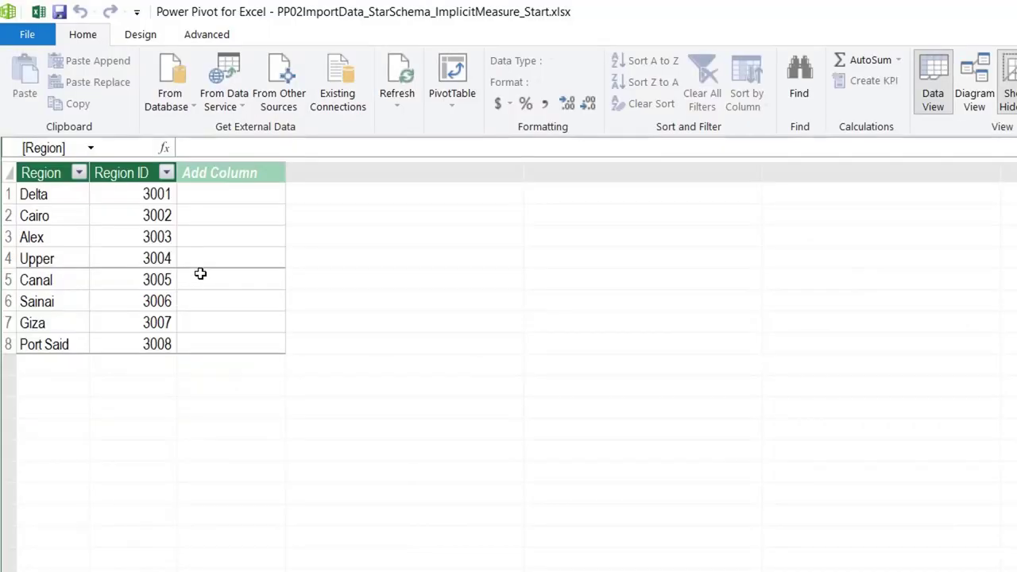
right_click(205, 278)
left_click(389, 69)
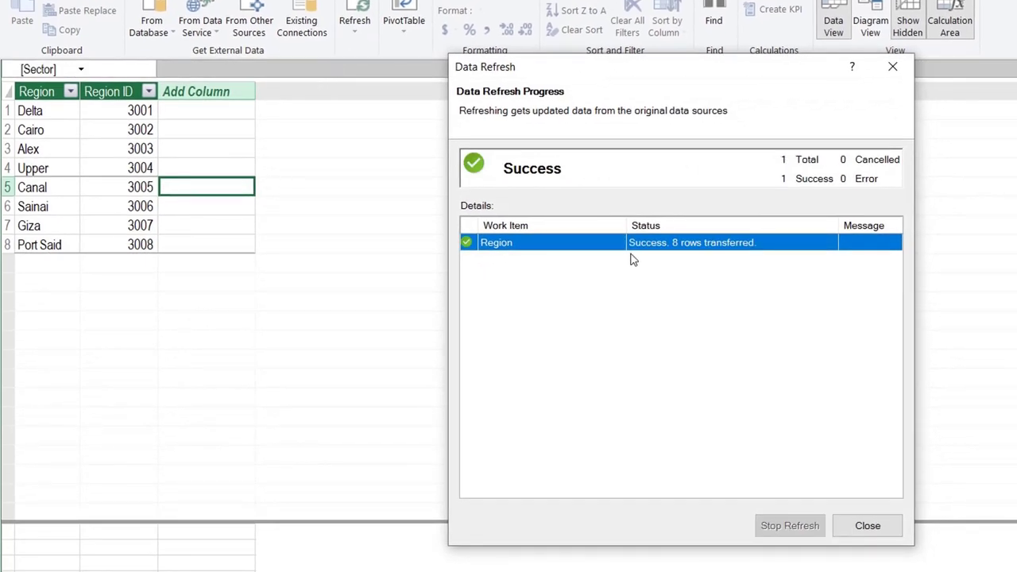
left_click(865, 525)
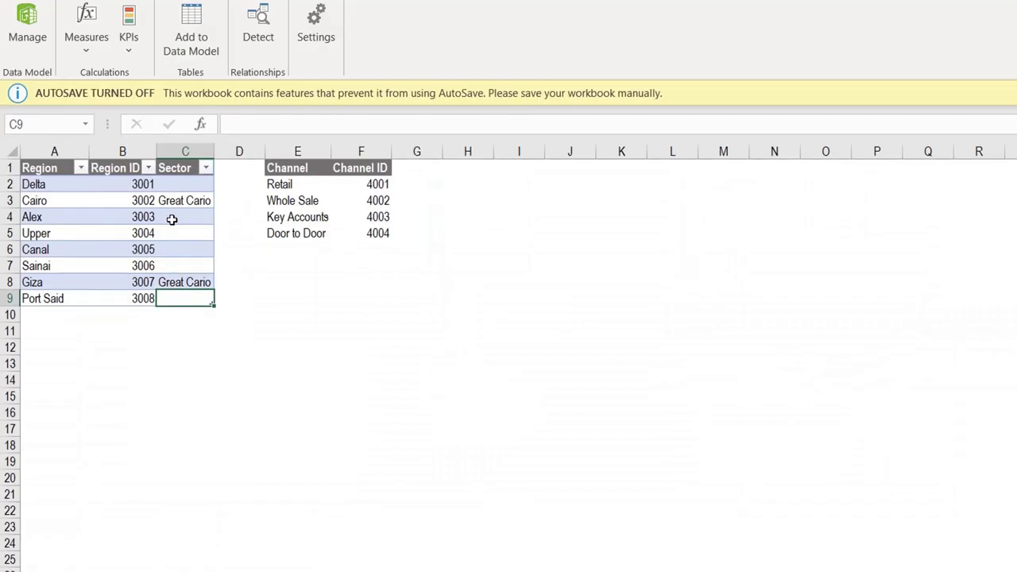
Delete the Sector column from the worksheet
left_click(186, 158)
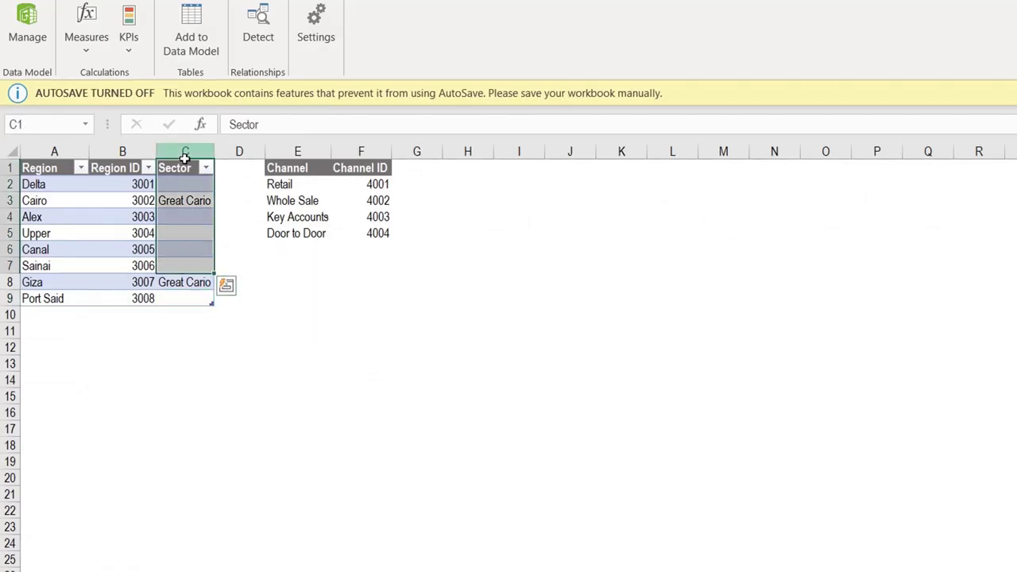
left_click(188, 149)
key("ctrl+minus")
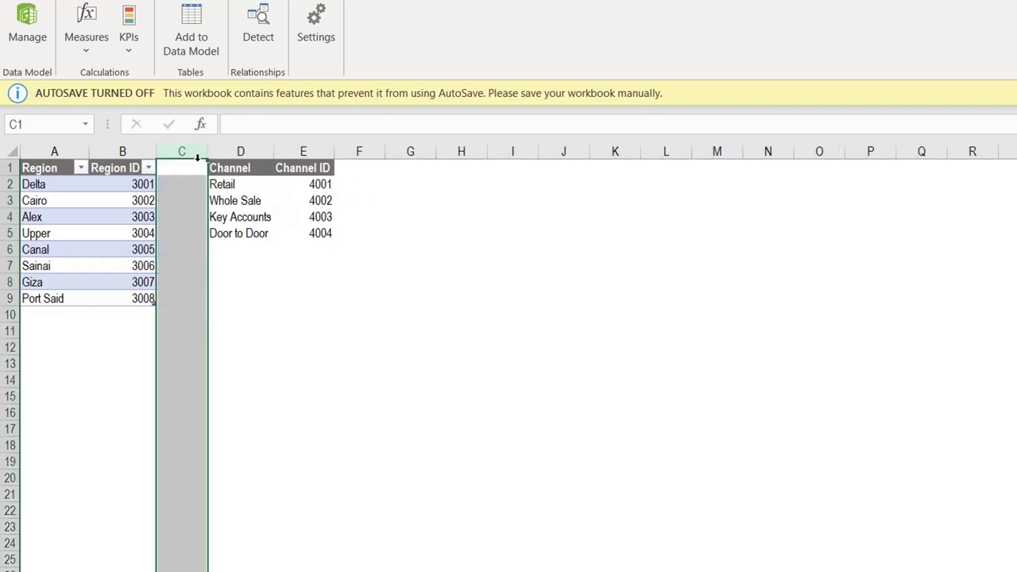
Delete the Port Said row from the Region table in the worksheet
left_click_drag(45, 300, 107, 305)
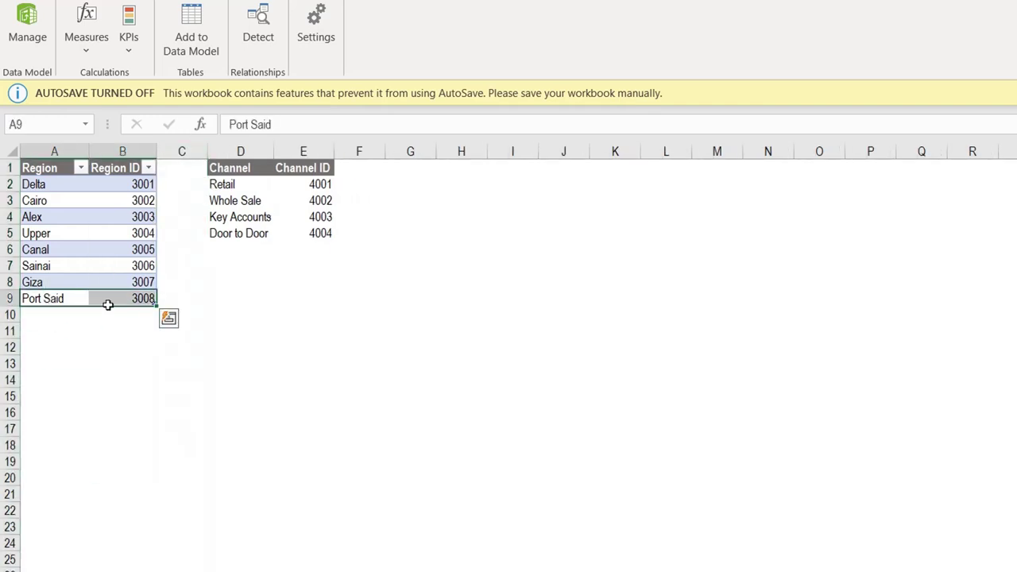
key("ctrl+minus")
left_click(90, 237)
key("alt+Tab")
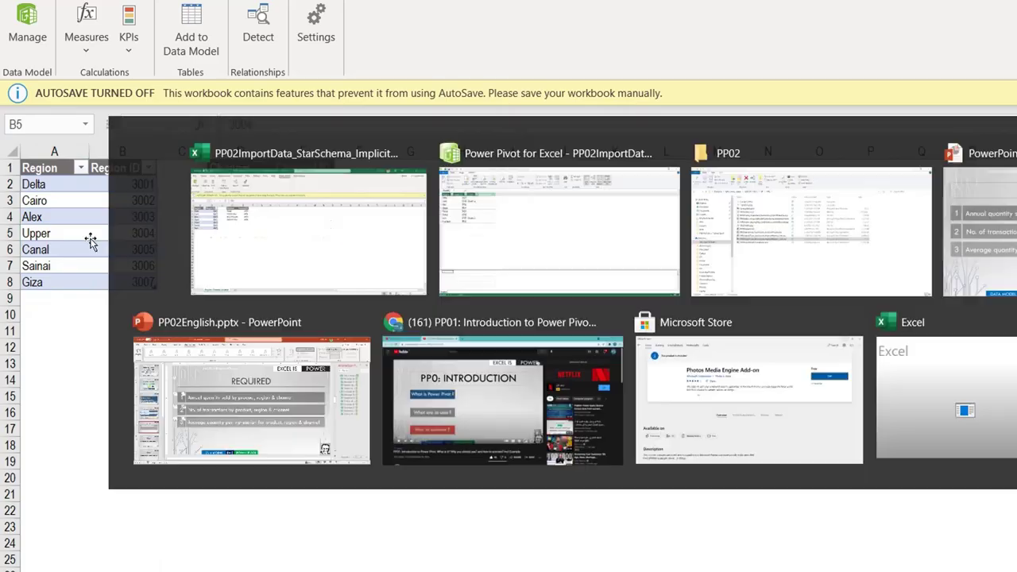
Switch to the Power Pivot window, refresh the Region table for the deleted column and row, and dismiss the refresh report
left_click(120, 207)
left_click(361, 11)
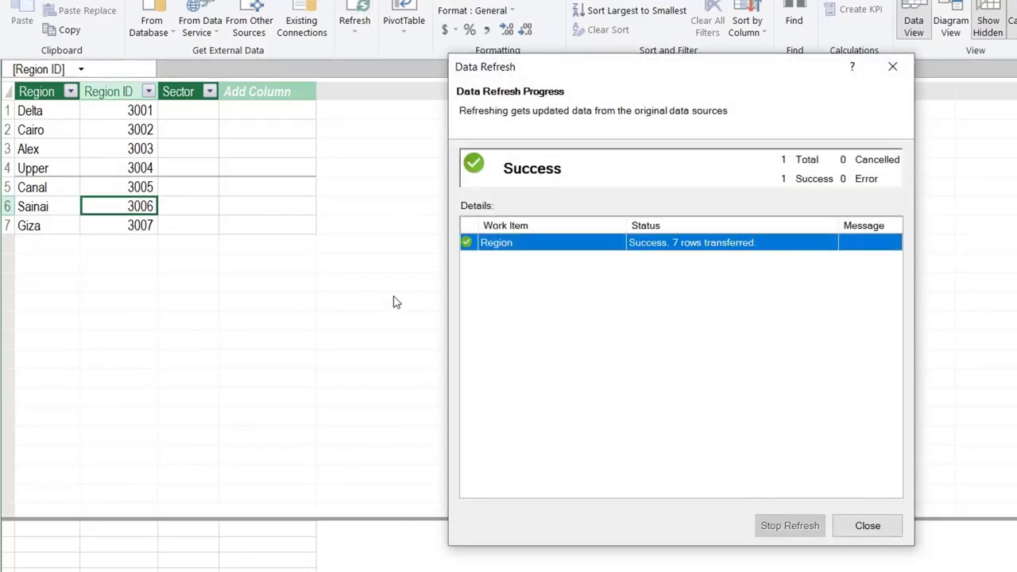
left_click(866, 526)
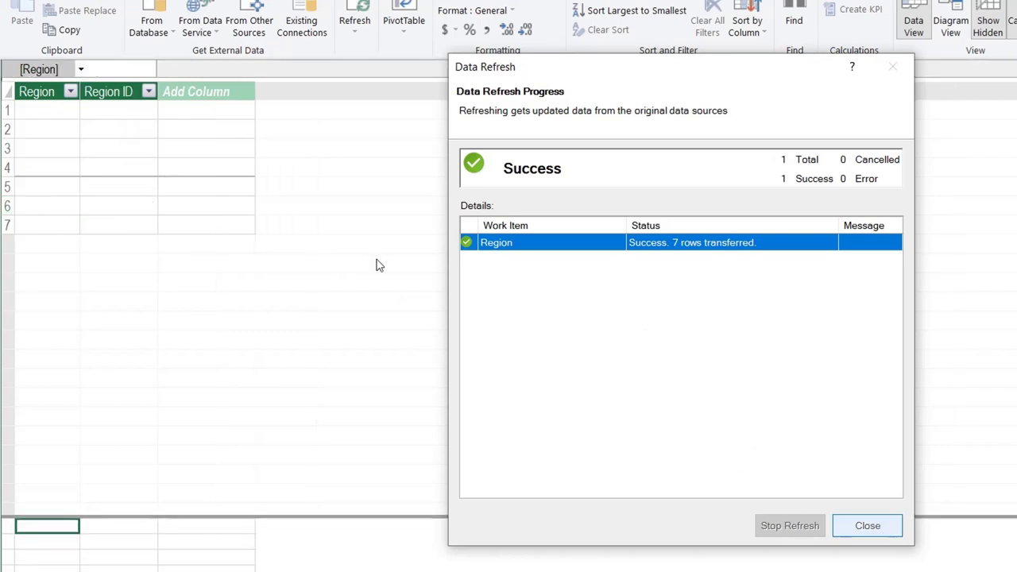
Copy the worksheet's Channel range and paste it into Power Pivot as a new table named Chennel, using the first row as column headers
key("alt+Tab")
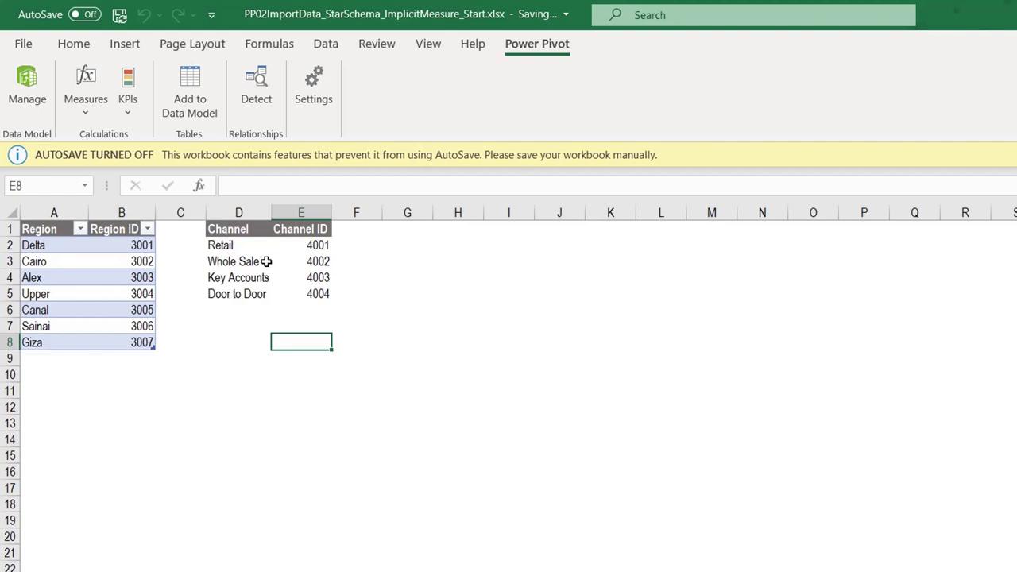
left_click(267, 261)
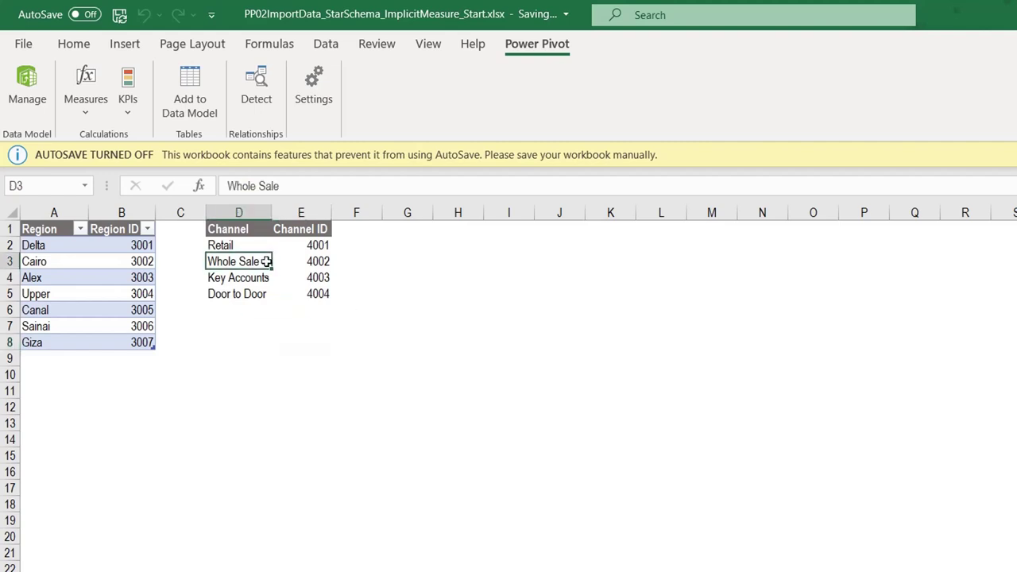
key("ctrl+a")
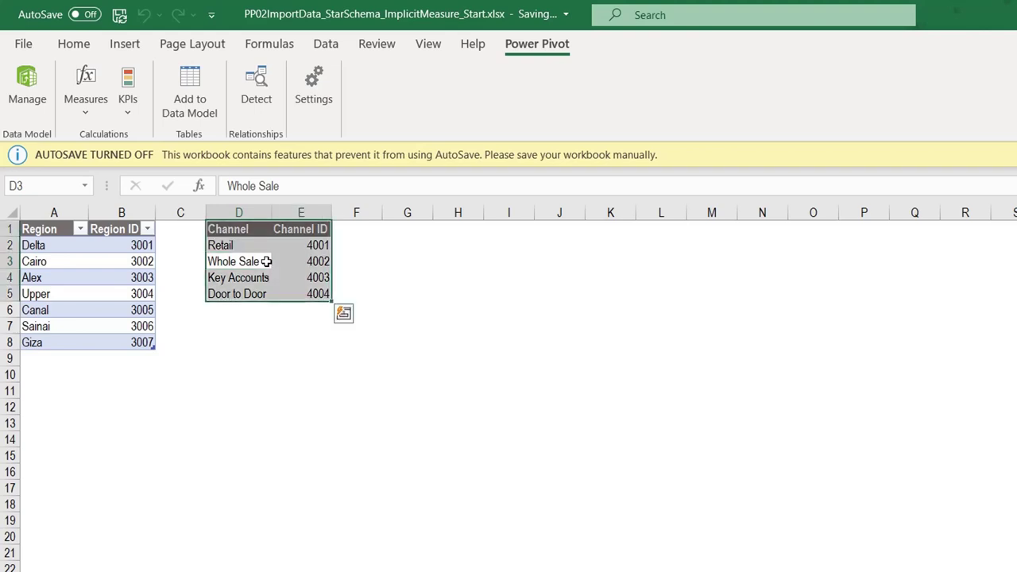
key("ctrl+c")
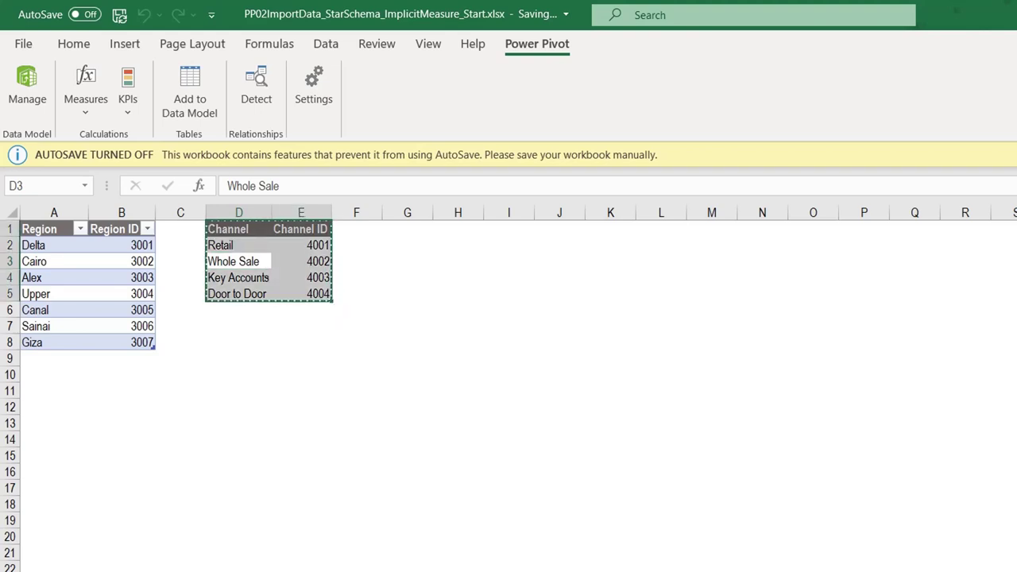
key("alt+Tab")
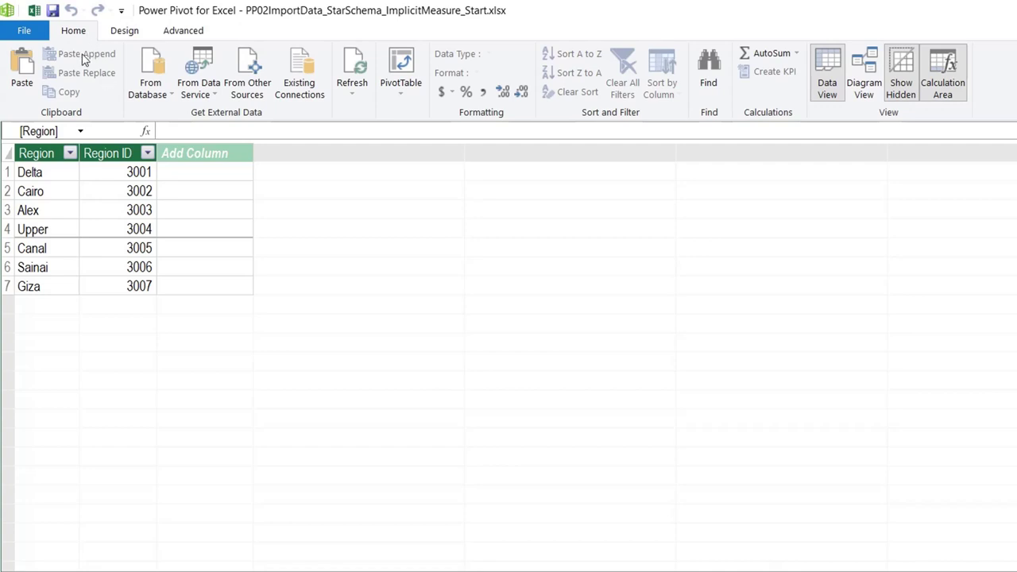
left_click(24, 79)
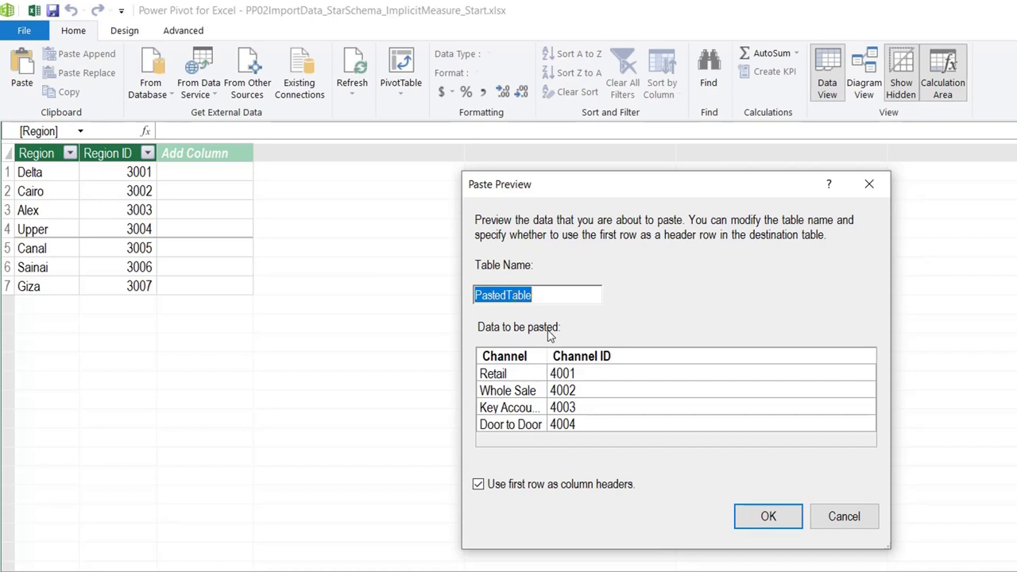
type("Chennel")
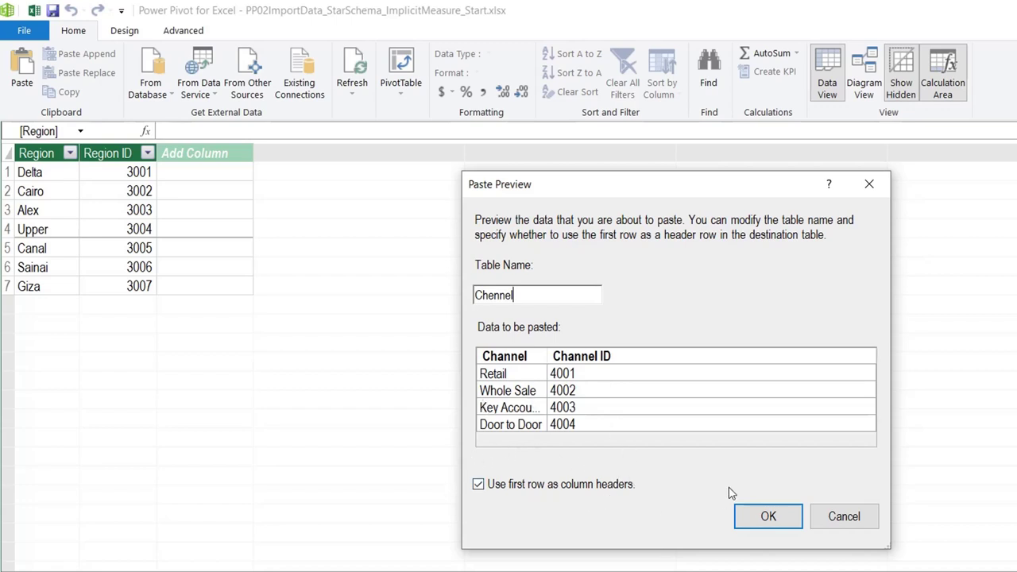
left_click(769, 520)
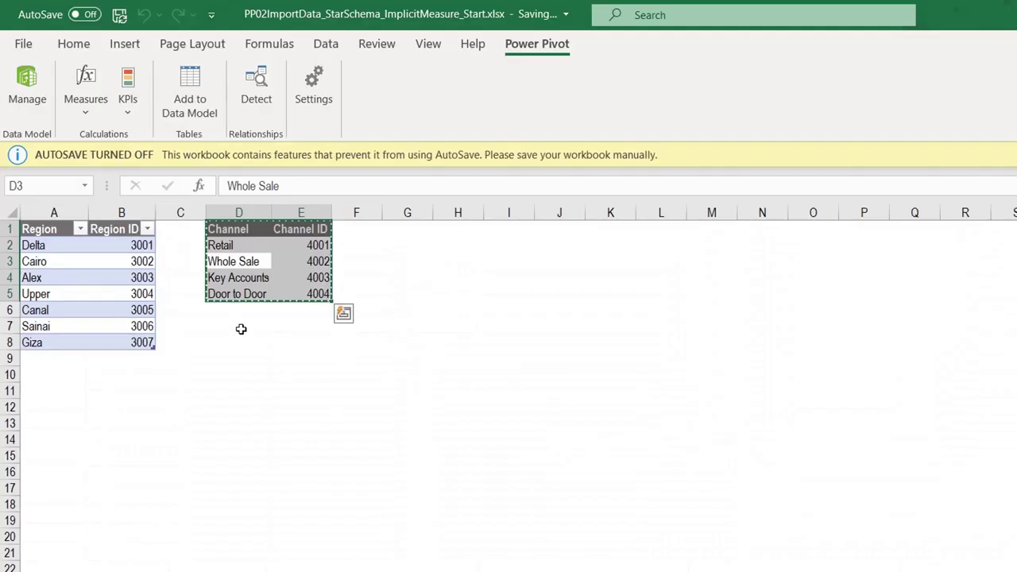
Add a Direct row with Channel ID 4005 below Door to Door in the worksheet's Channel list
left_click(234, 313)
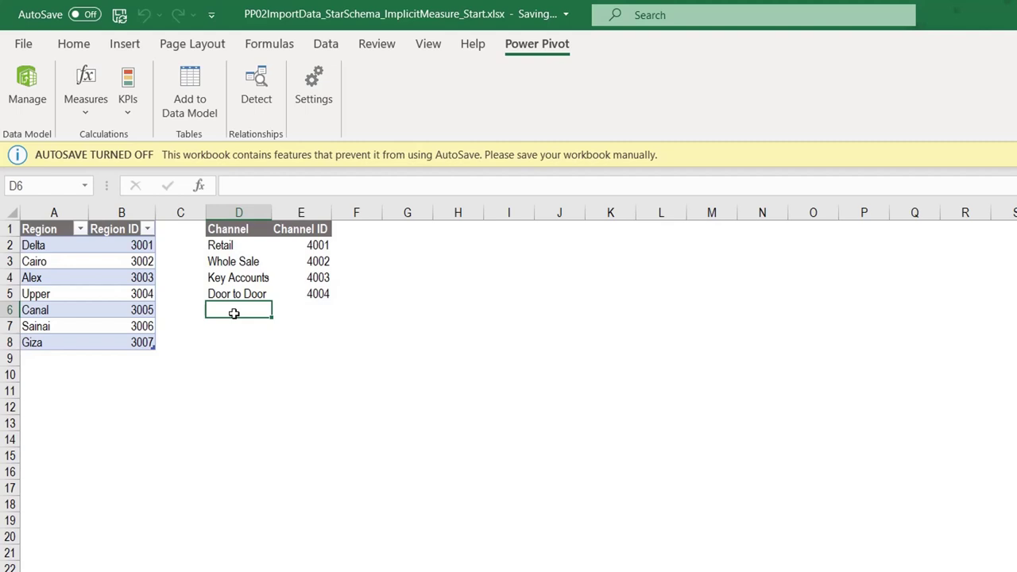
left_click(57, 298)
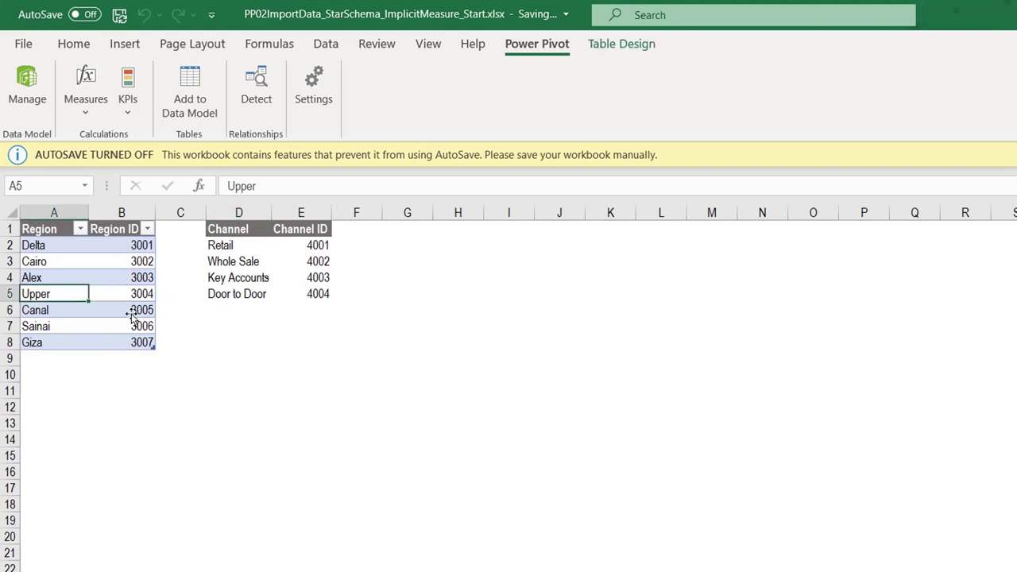
left_click(231, 308)
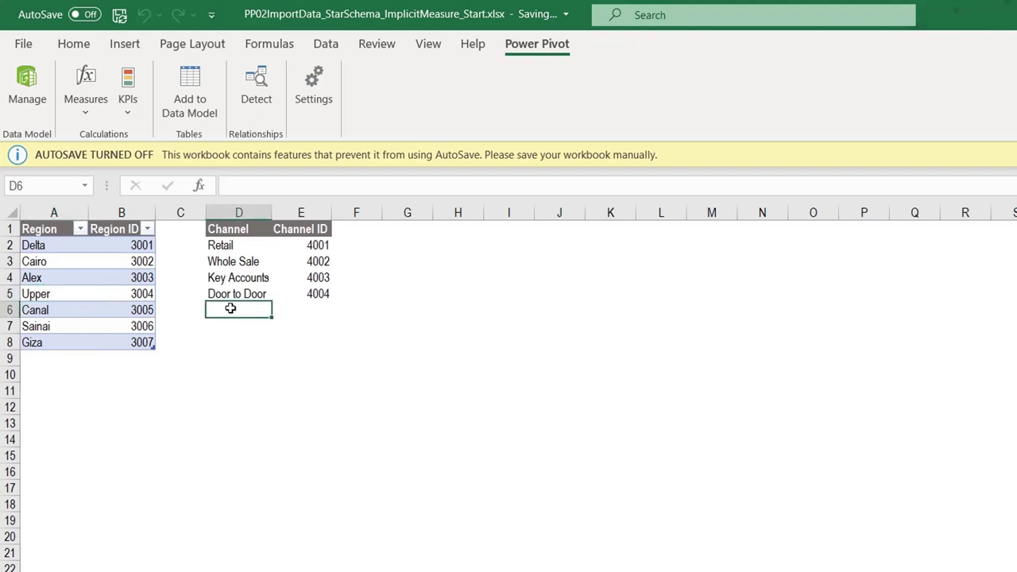
type("Direc")
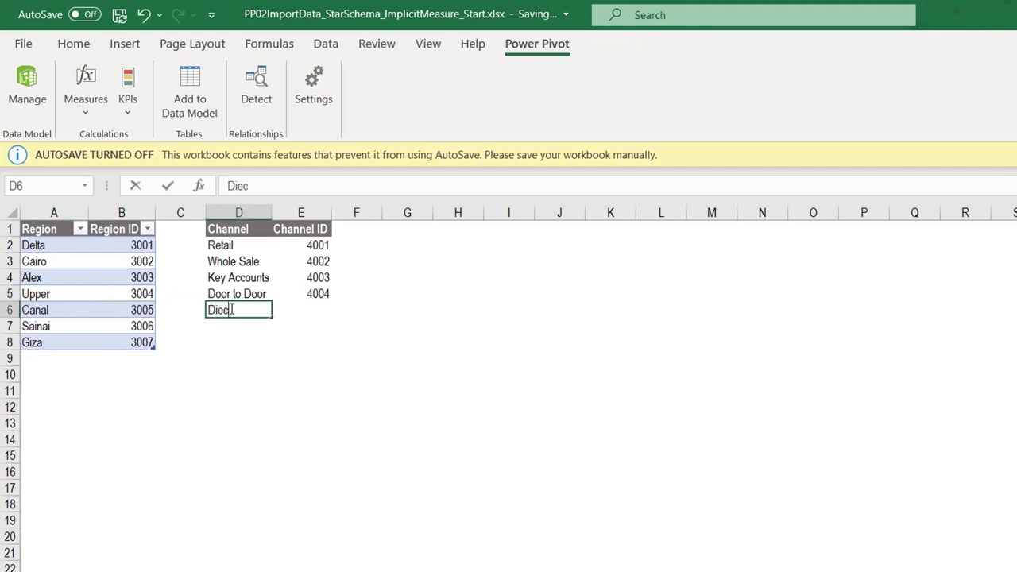
key("BackSpace")
key("BackSpace")
key("BackSpace")
type("rect")
key("Tab")
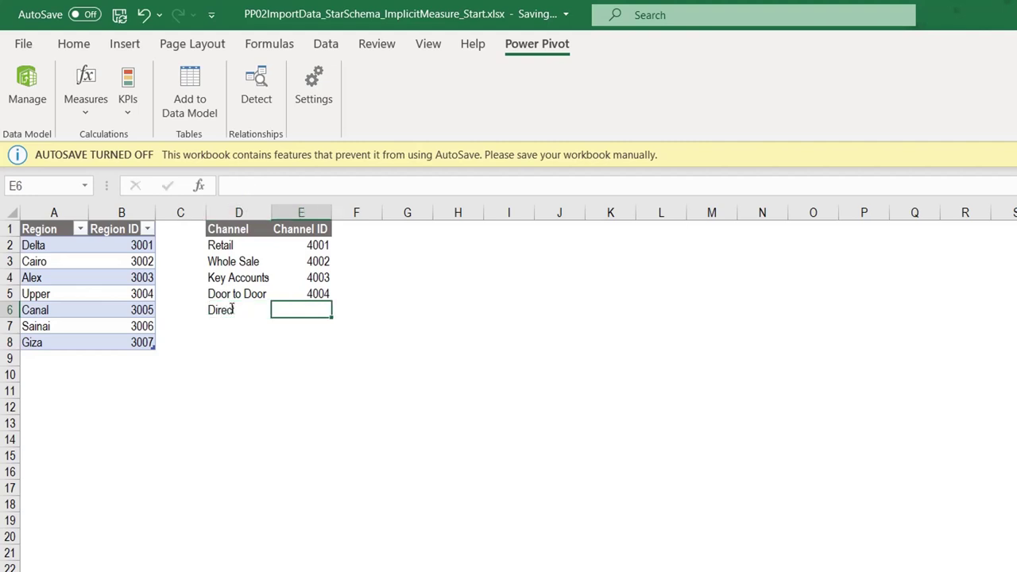
type("4005")
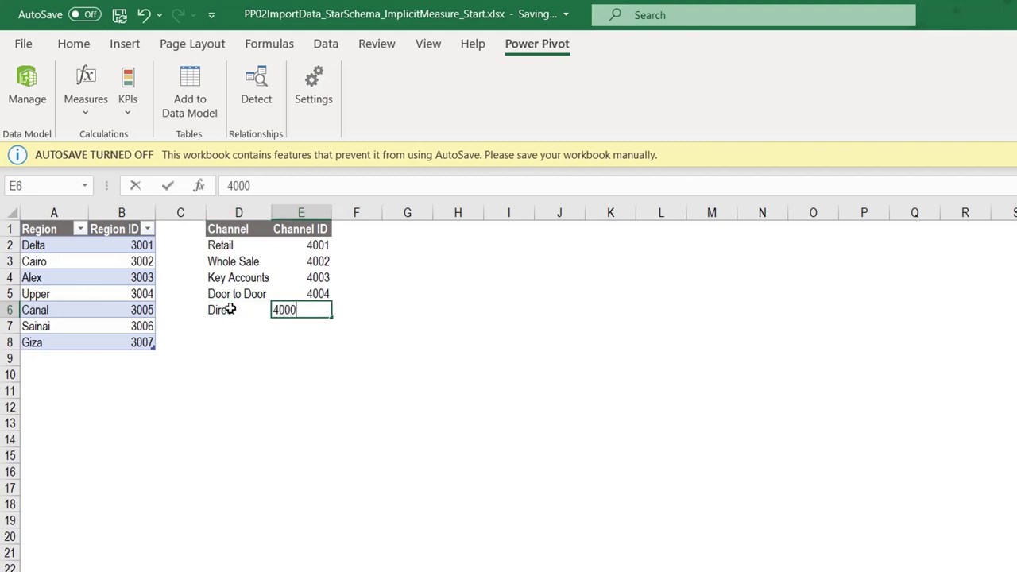
key("Return")
Copy the Direct row from the worksheet and append it to the pasted channel table in Power Pivot
left_click(228, 310)
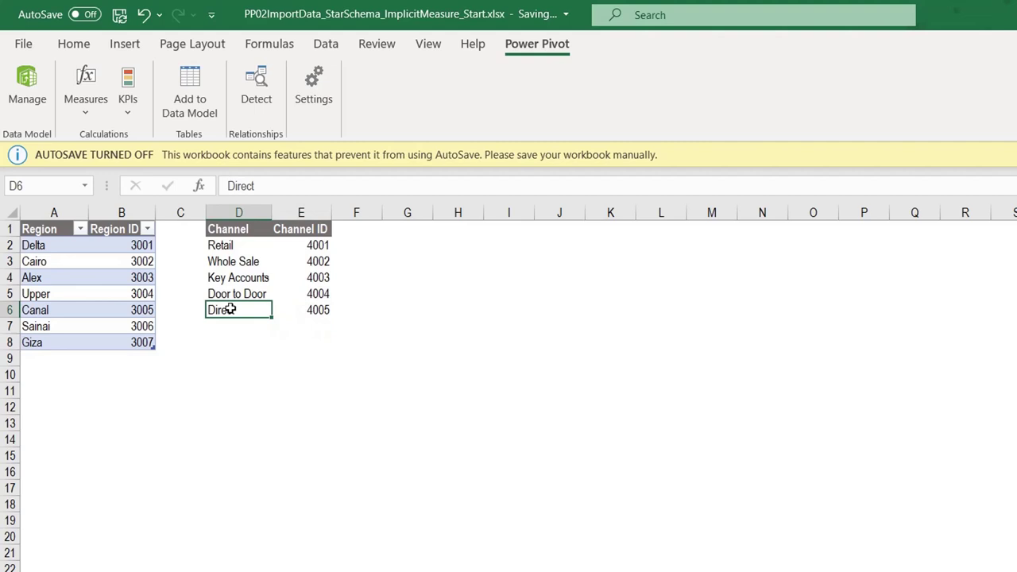
key("shift+Right")
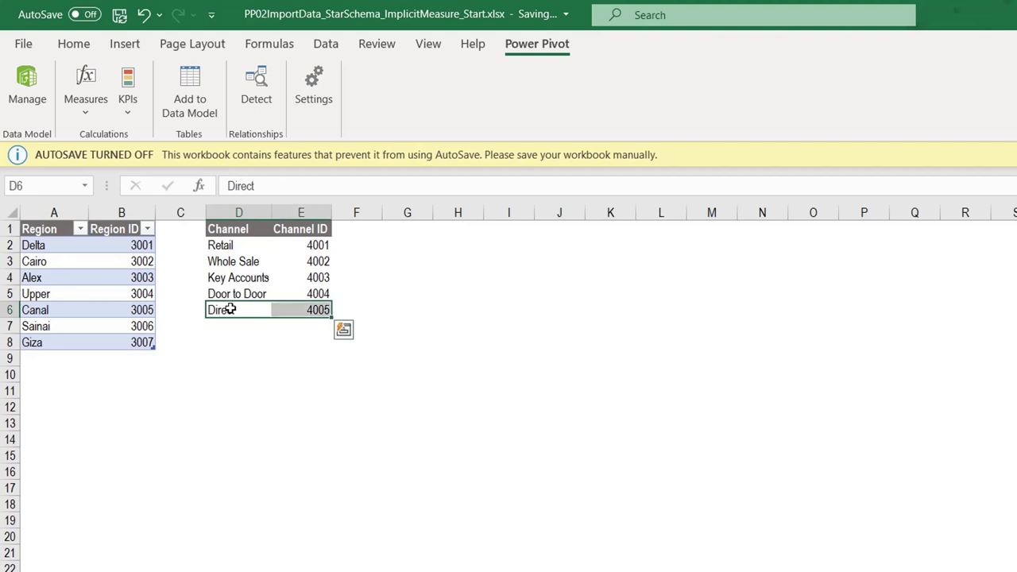
key("ctrl+c")
key("alt+Tab")
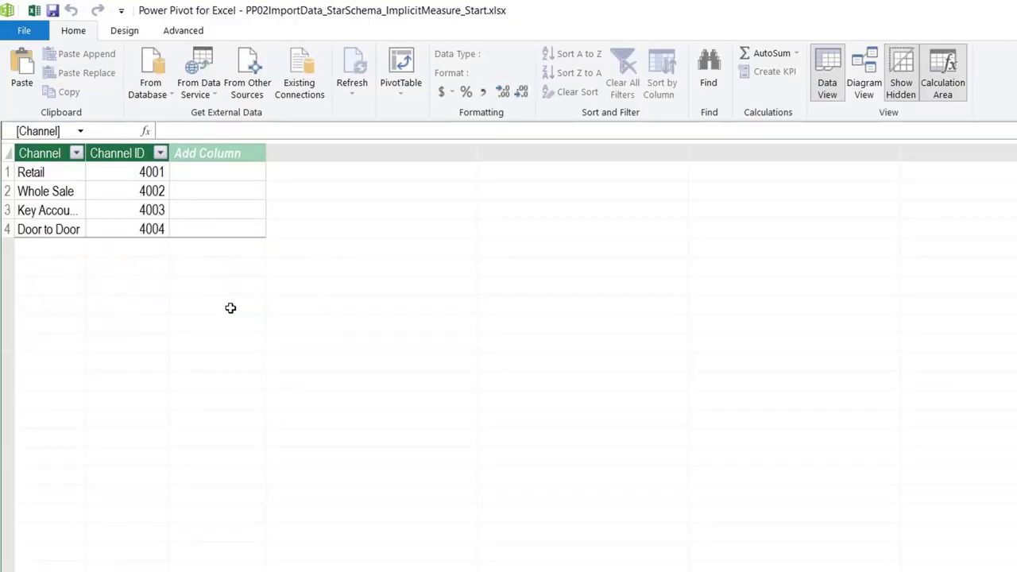
left_click(159, 189)
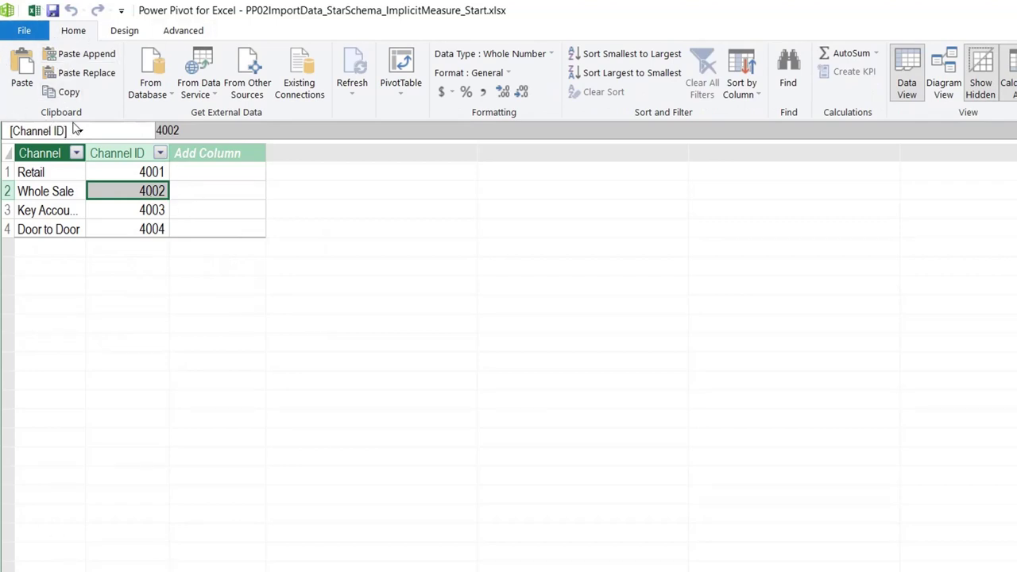
left_click(79, 55)
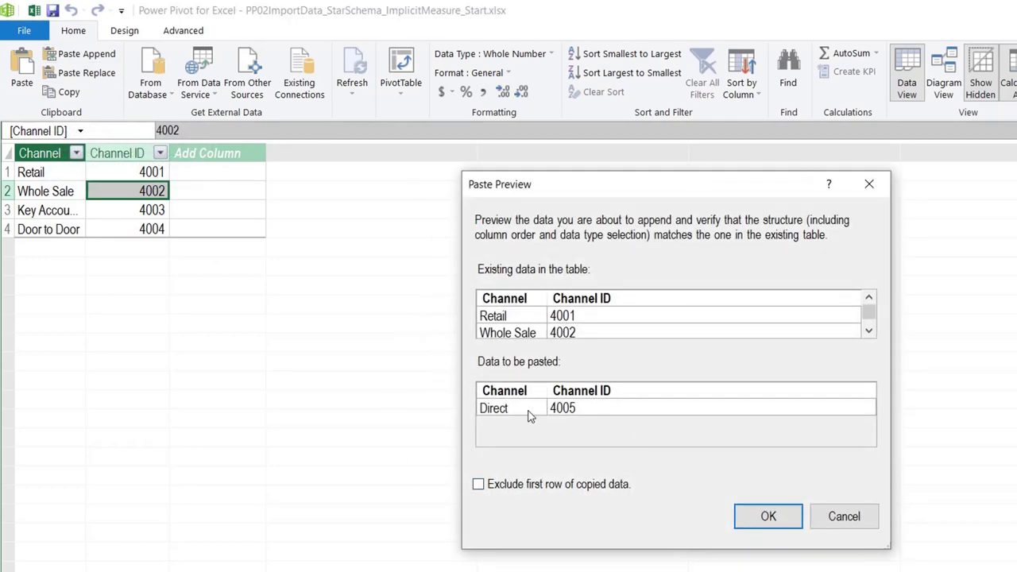
left_click(761, 524)
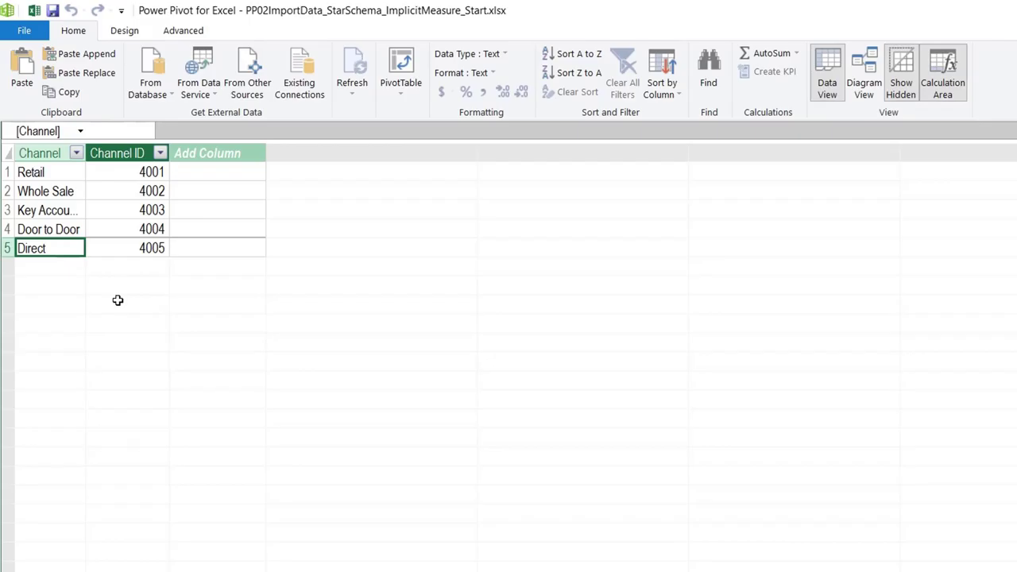
Return to the worksheet and clear the Direct row from the Channel list
key("alt+Tab")
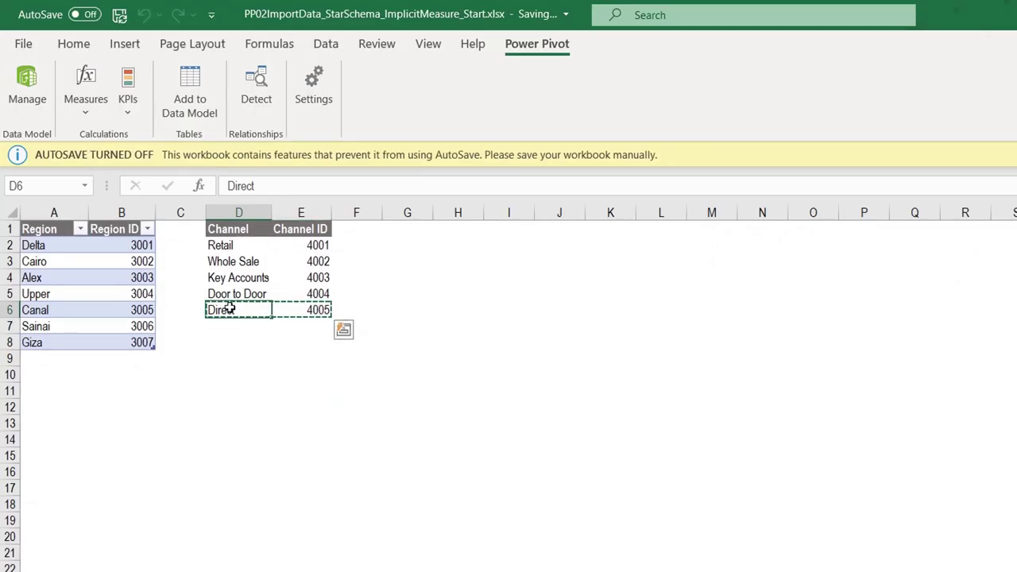
left_click_drag(229, 308, 320, 309)
key("Delete")
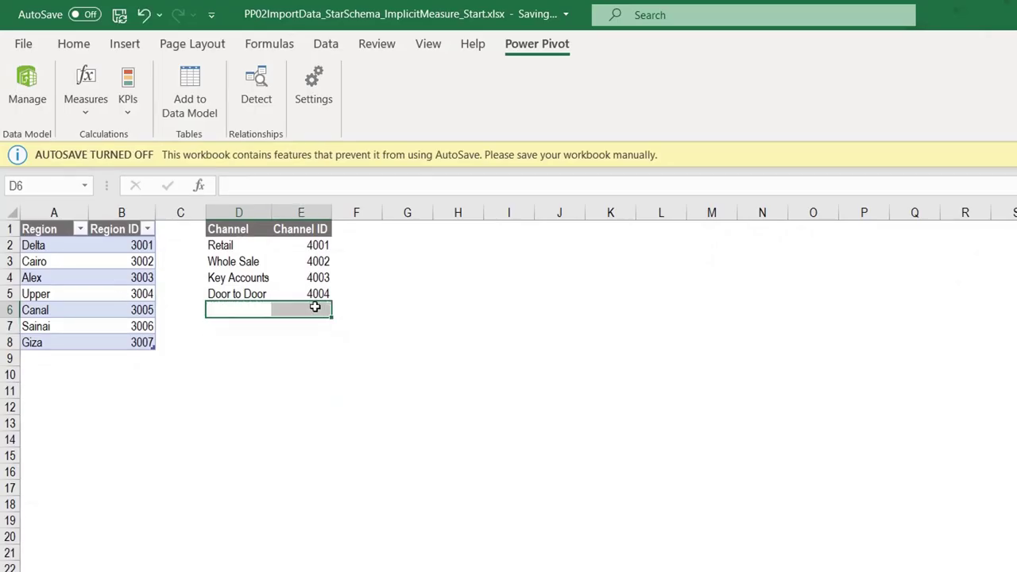
Copy the worksheet's Channel range and replace the Power Pivot channel table's data with it, excluding the first row of copied data
left_click(257, 278)
key("ctrl+a")
key("ctrl+c")
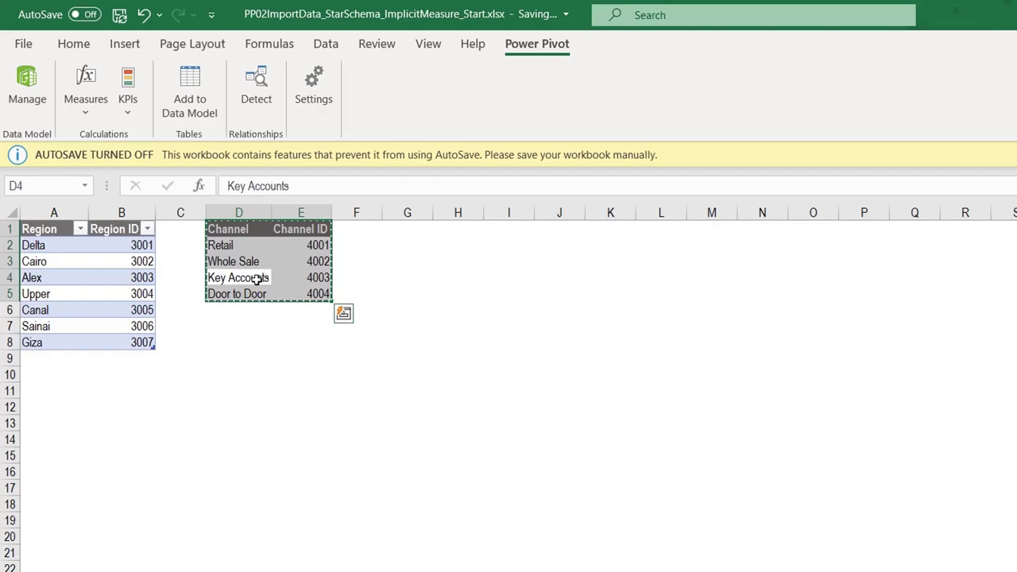
key("alt+Tab")
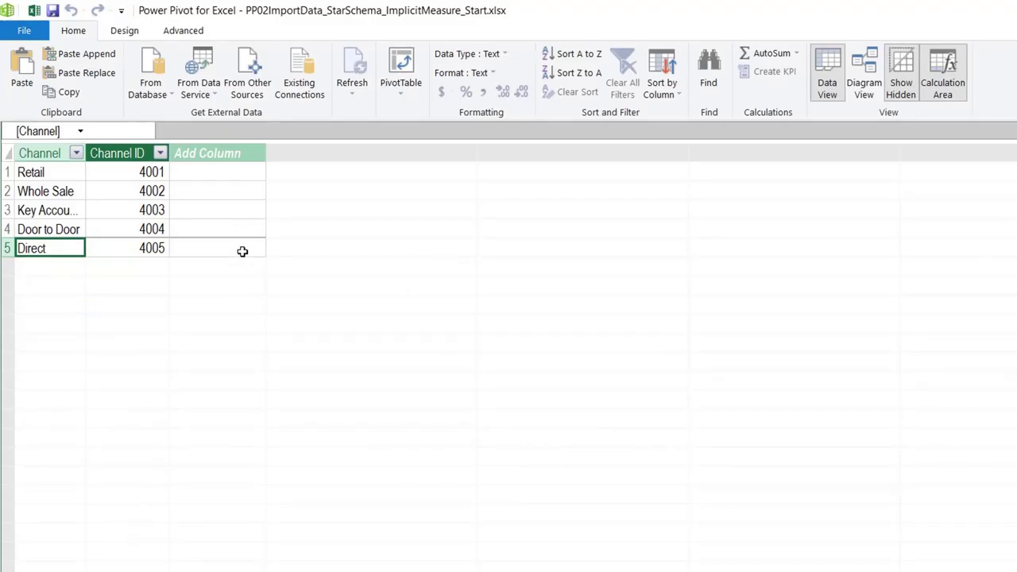
left_click(81, 73)
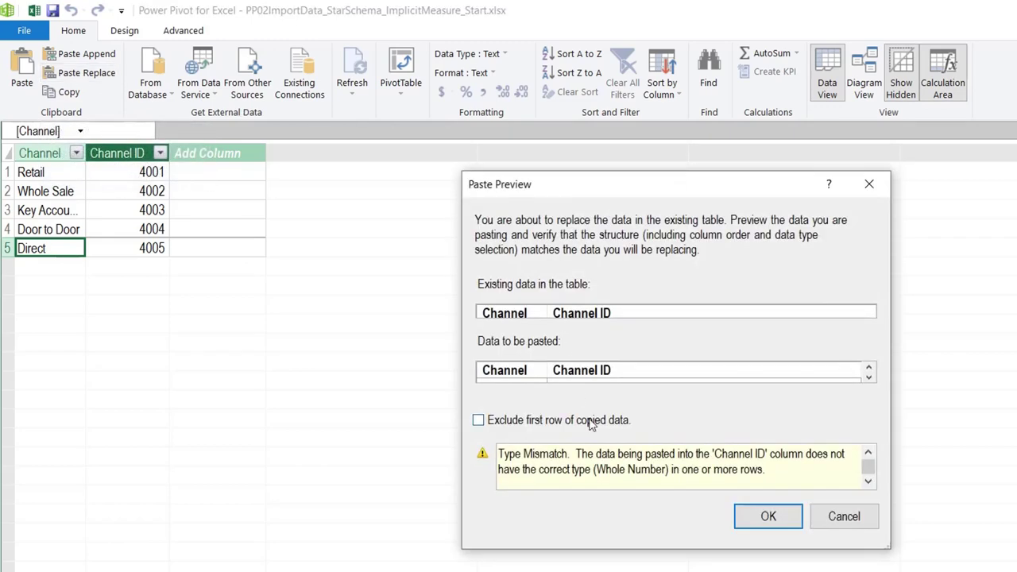
left_click(499, 421)
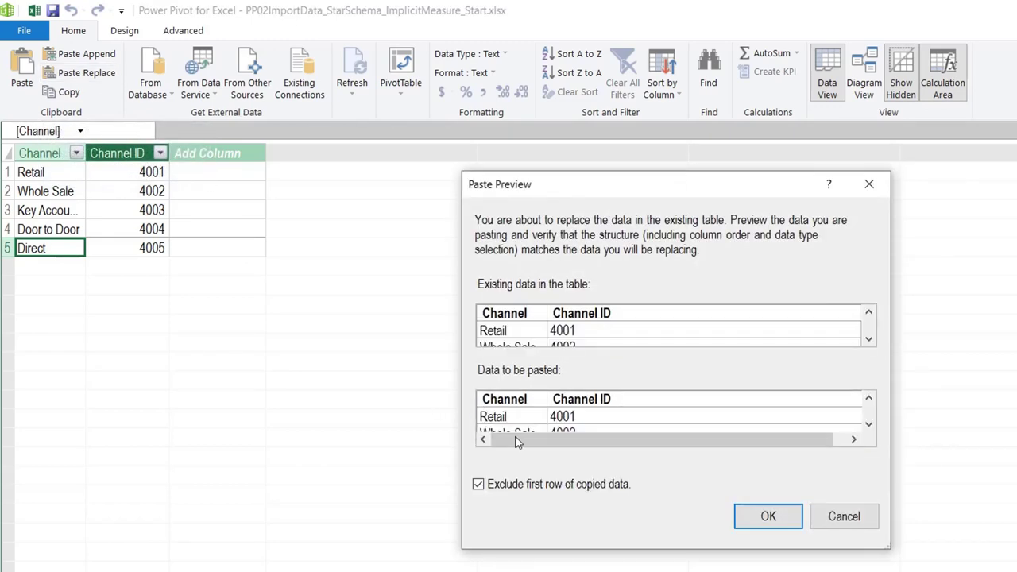
left_click(768, 517)
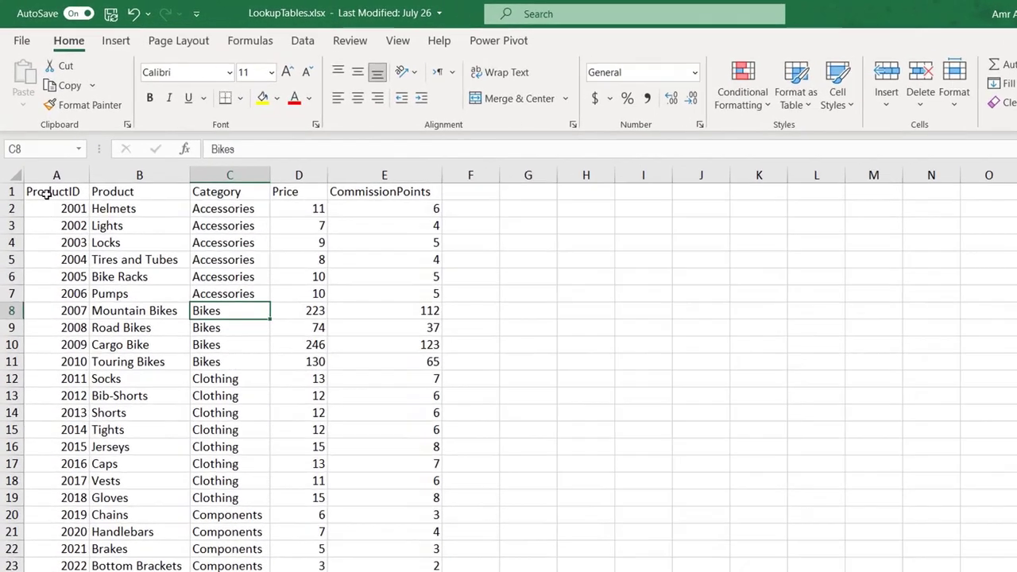
Review the ProductID, Product, Category and Price columns of the product list in LookupTables.xlsx
left_click(36, 156)
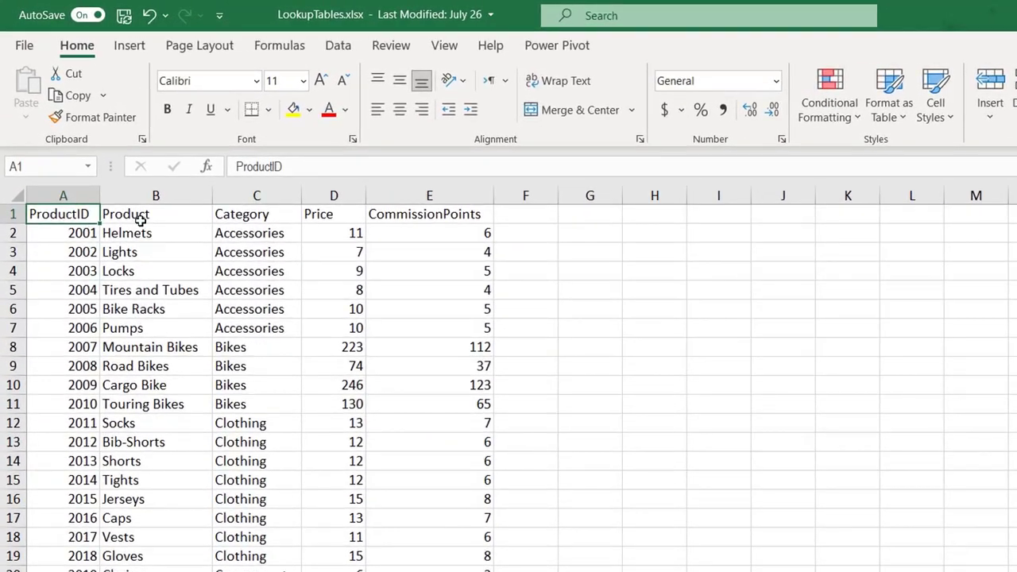
left_click(104, 156)
left_click(183, 156)
left_click(322, 214)
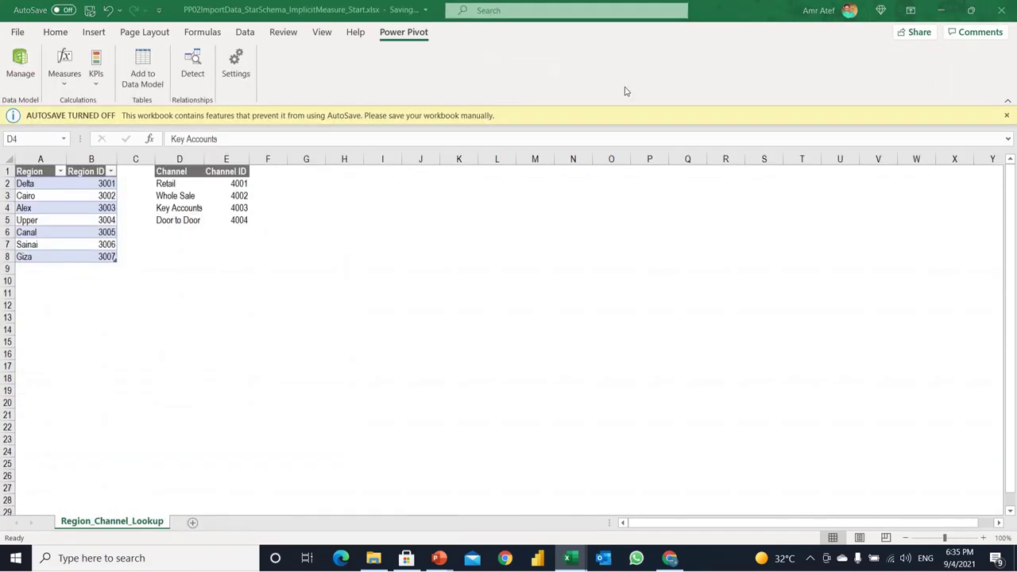
Switch to the Power Pivot window and start importing data from an Excel file source
left_click(191, 257)
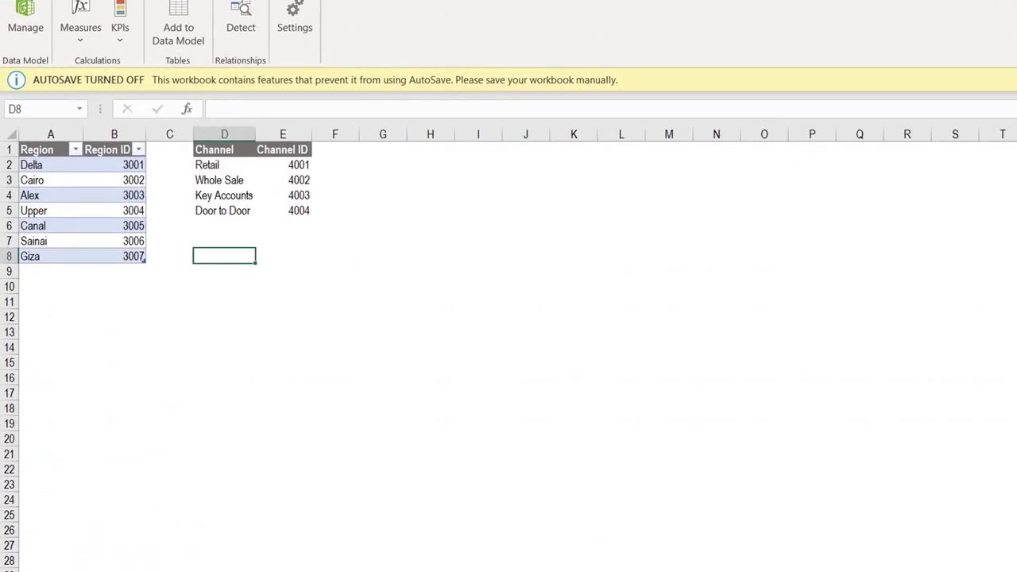
left_click(830, 540)
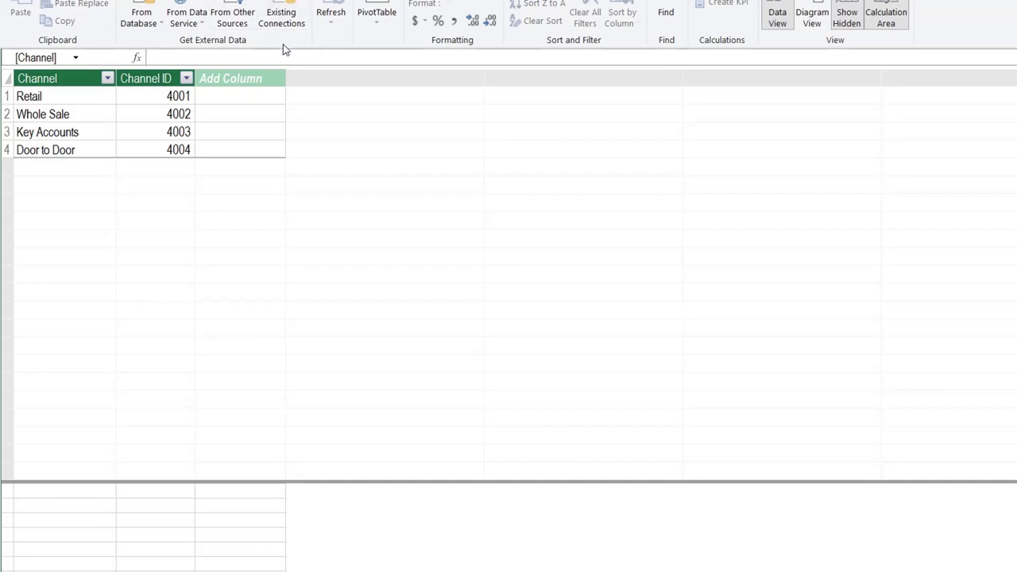
left_click(227, 19)
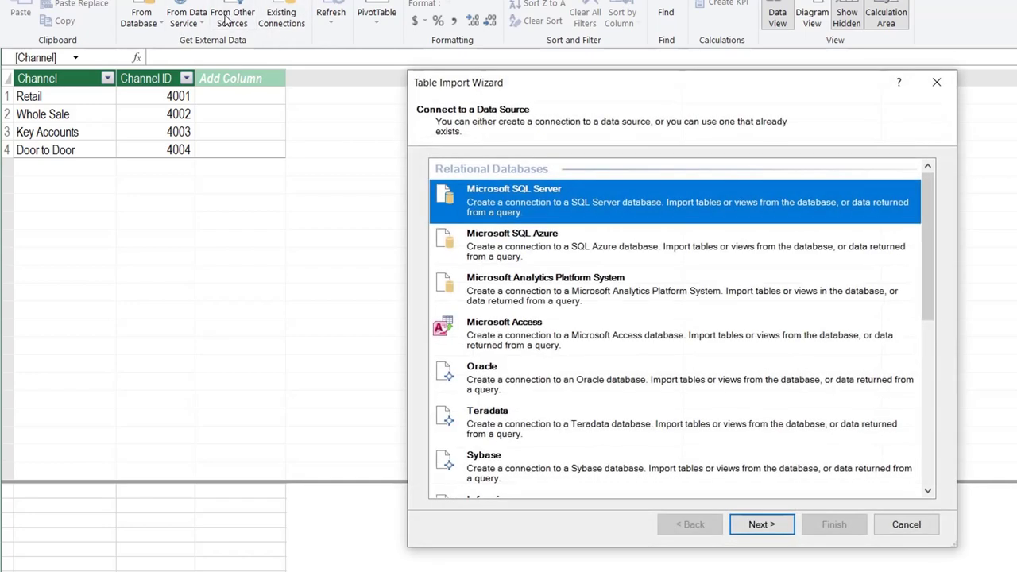
left_click_drag(928, 252, 969, 450)
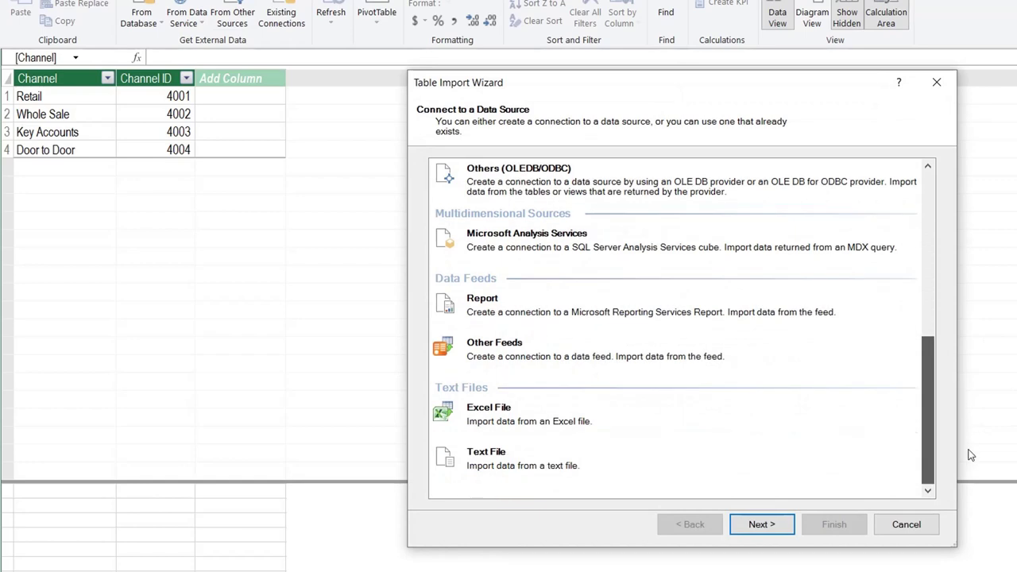
left_click(488, 421)
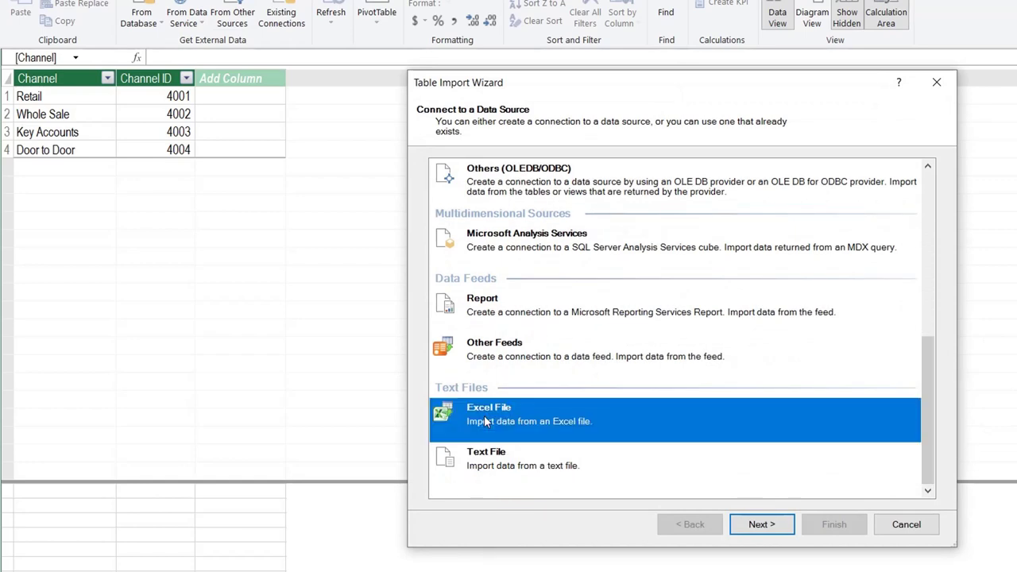
left_click(762, 530)
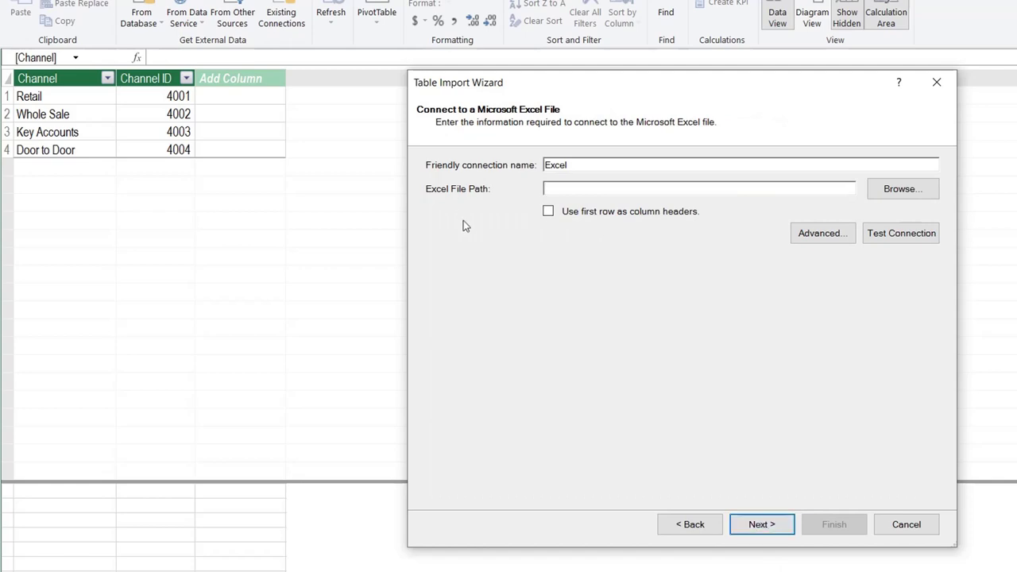
Connect to LookupTables.xlsx in the PP02 folder, using its first row as column headers
left_click(897, 191)
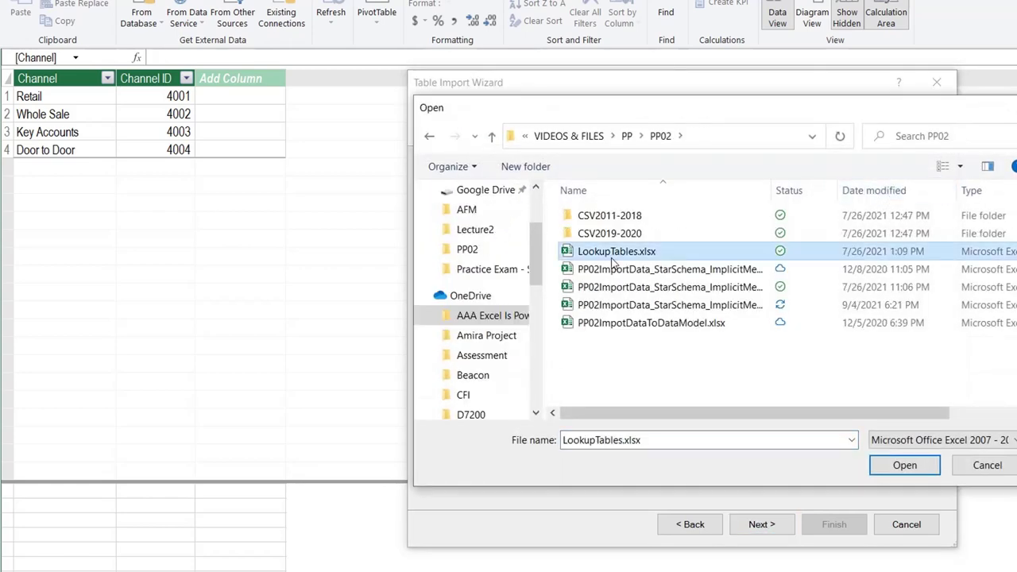
left_click(904, 466)
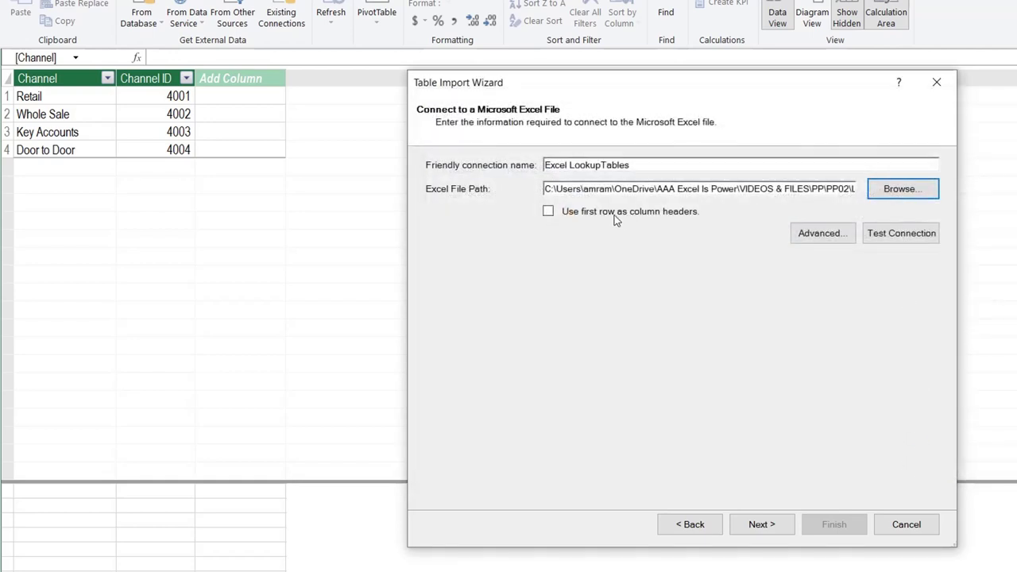
left_click(548, 212)
left_click(779, 525)
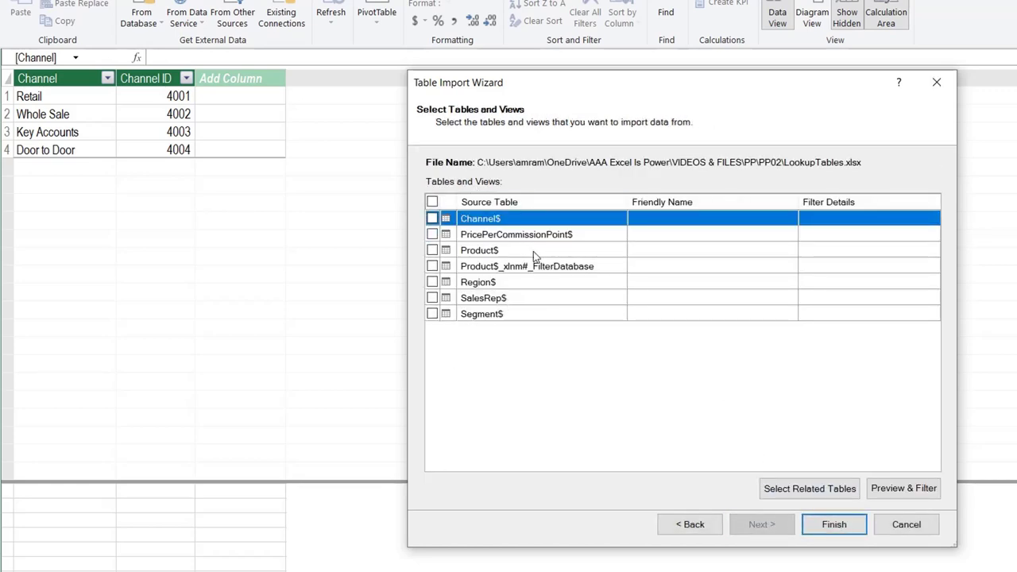
Import the Product$ source table into the data model, excluding its commission column
left_click(494, 253)
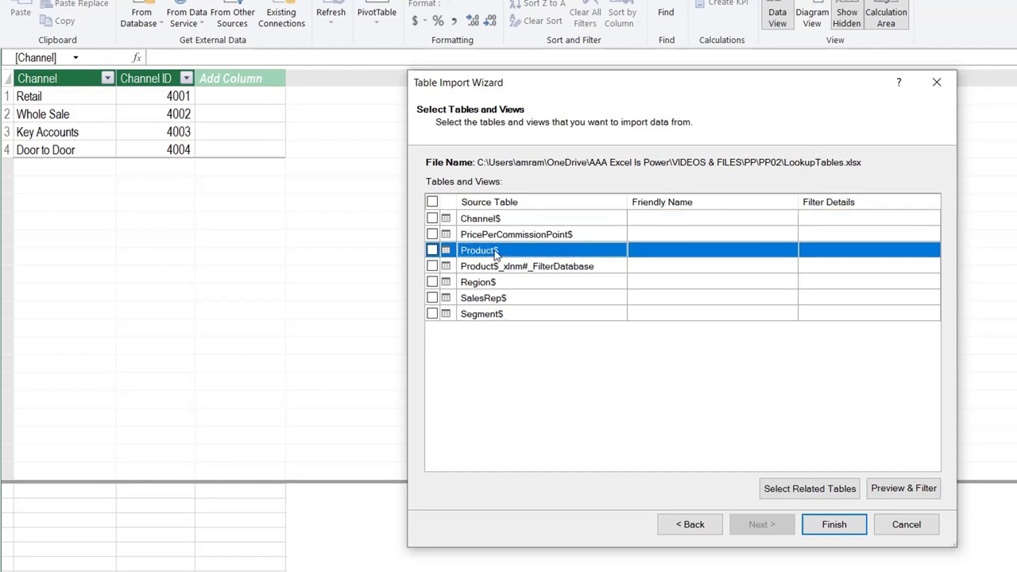
left_click(432, 251)
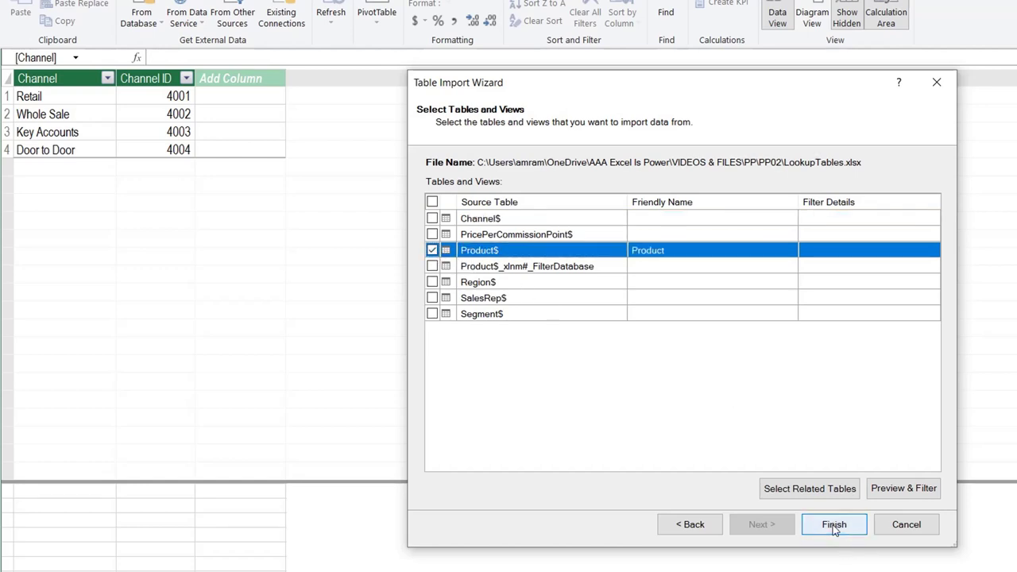
left_click(900, 492)
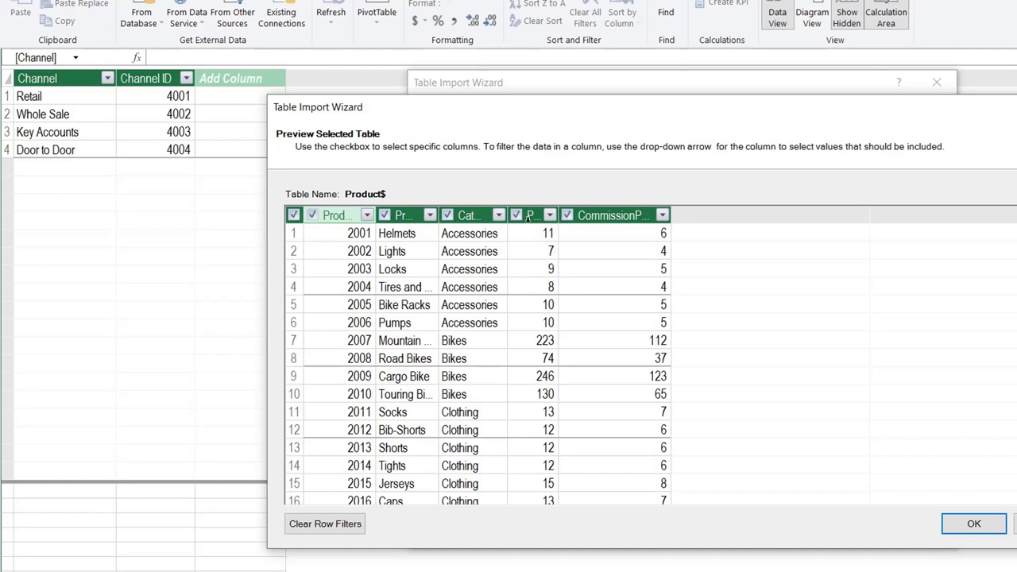
left_click(568, 215)
left_click(974, 523)
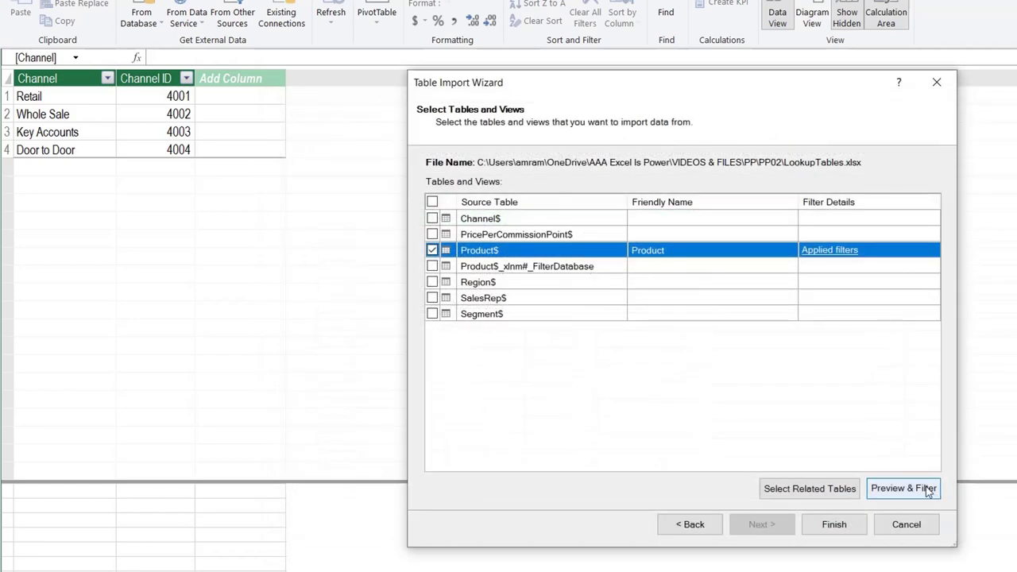
left_click(834, 524)
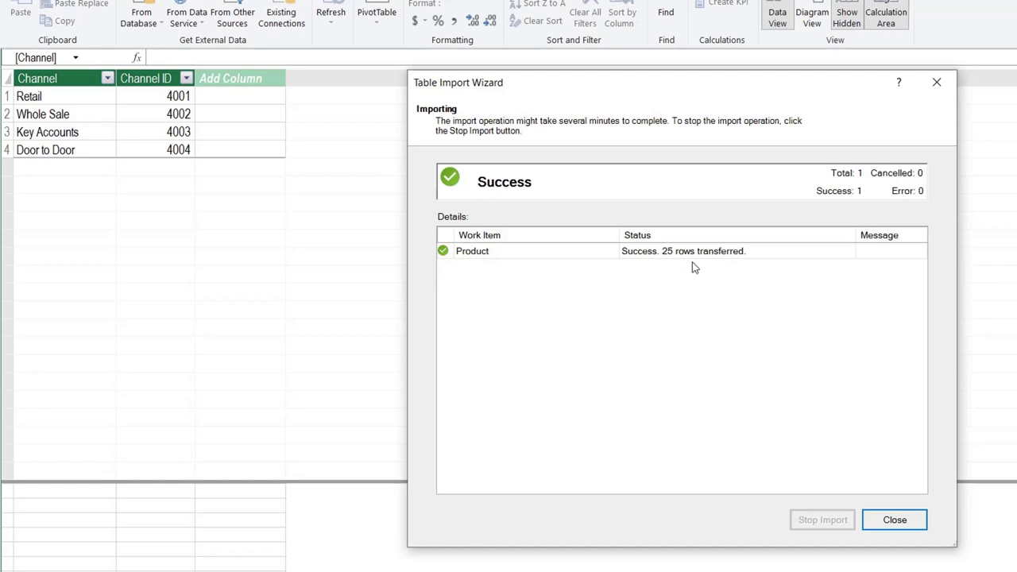
left_click(892, 523)
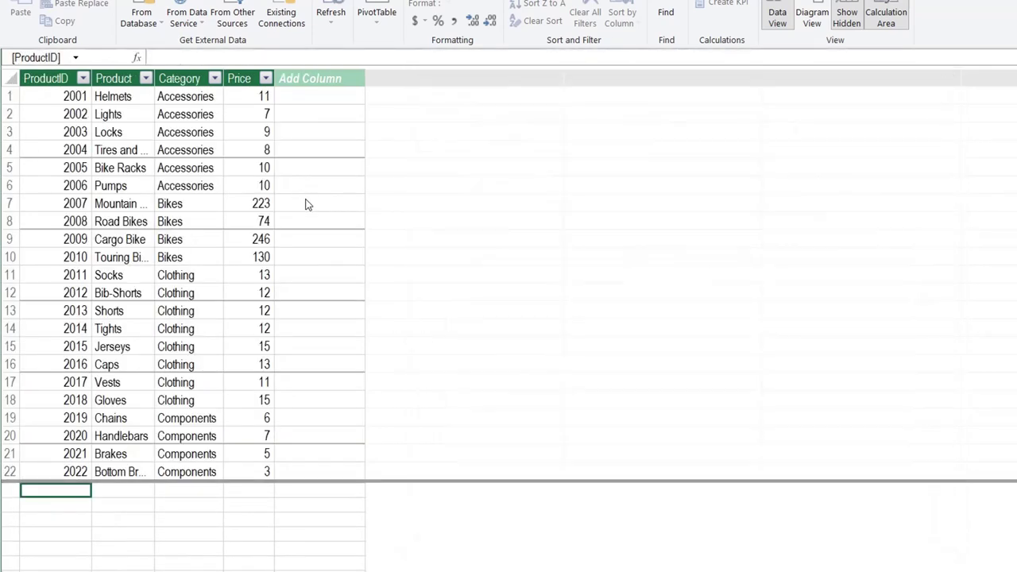
Look through the rows of the imported Product table and compare it with the Region and channel tables
scroll(206, 293, "down", 1)
scroll(206, 294, "down", 2)
scroll(207, 294, "up", 3)
left_click(124, 204)
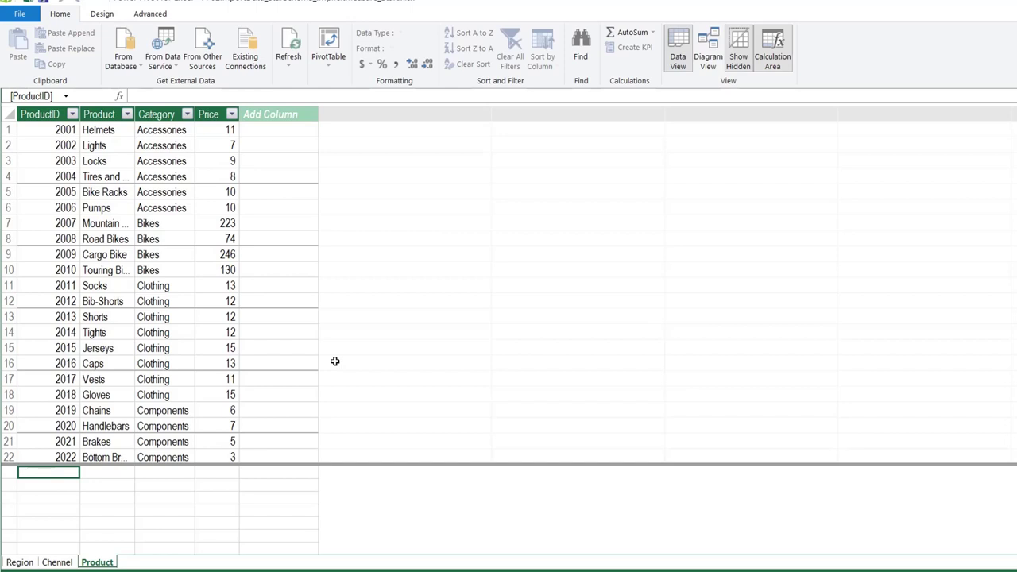
left_click(17, 562)
left_click(51, 563)
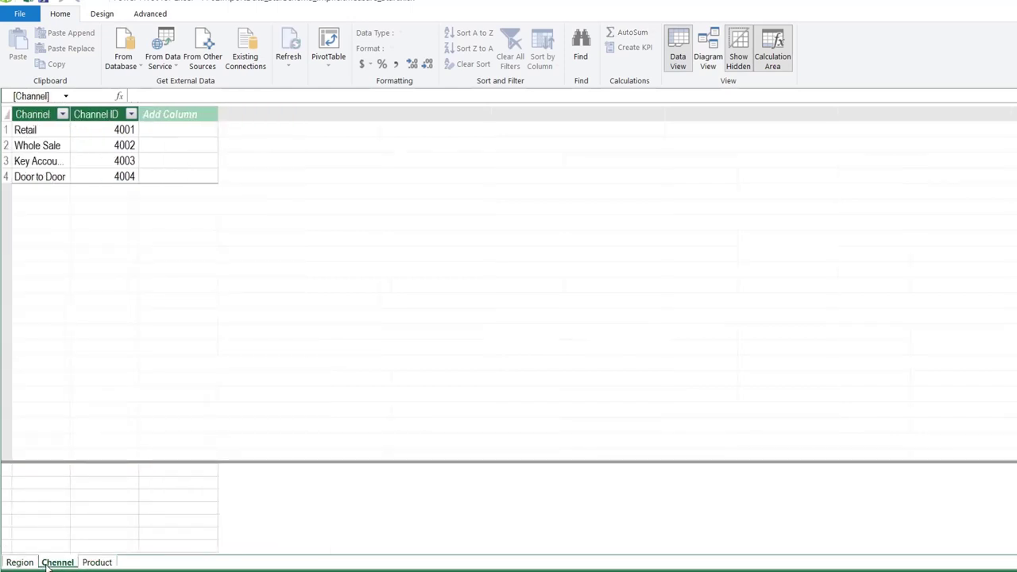
left_click(96, 563)
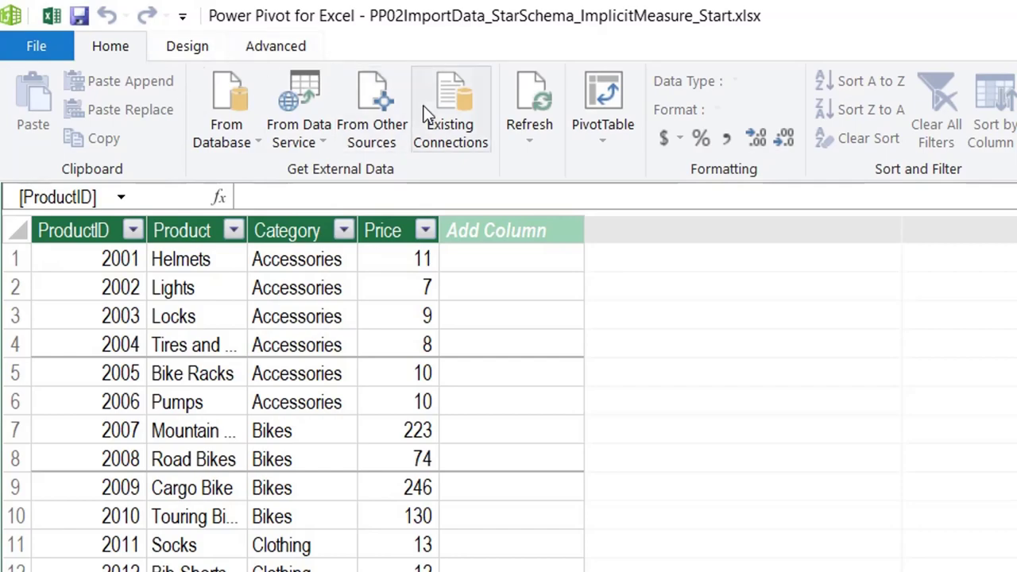
Start a text file import and choose Sales2011.csv from the CSV2011-2018 folder as the source
left_click(371, 111)
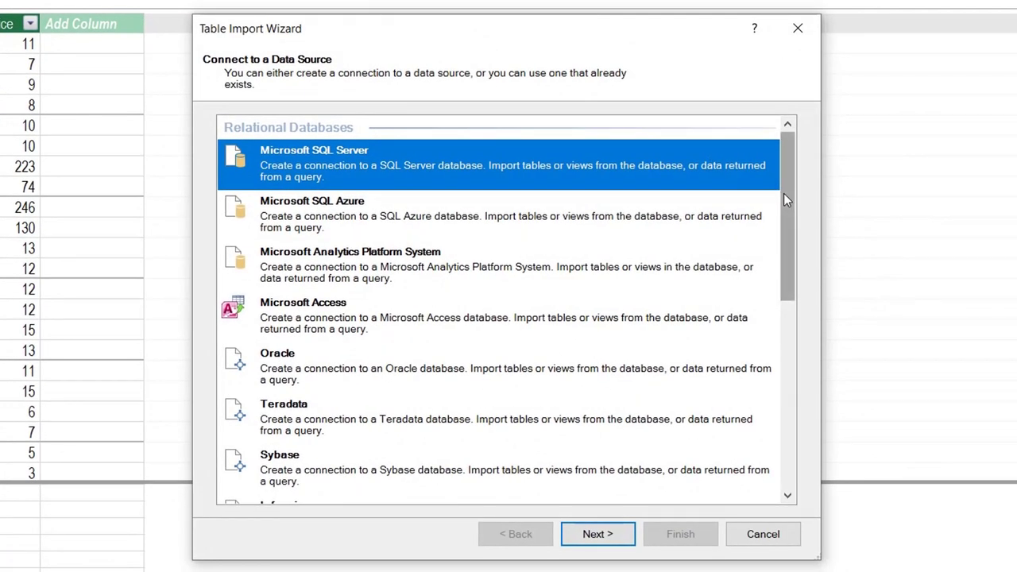
left_click_drag(789, 198, 801, 483)
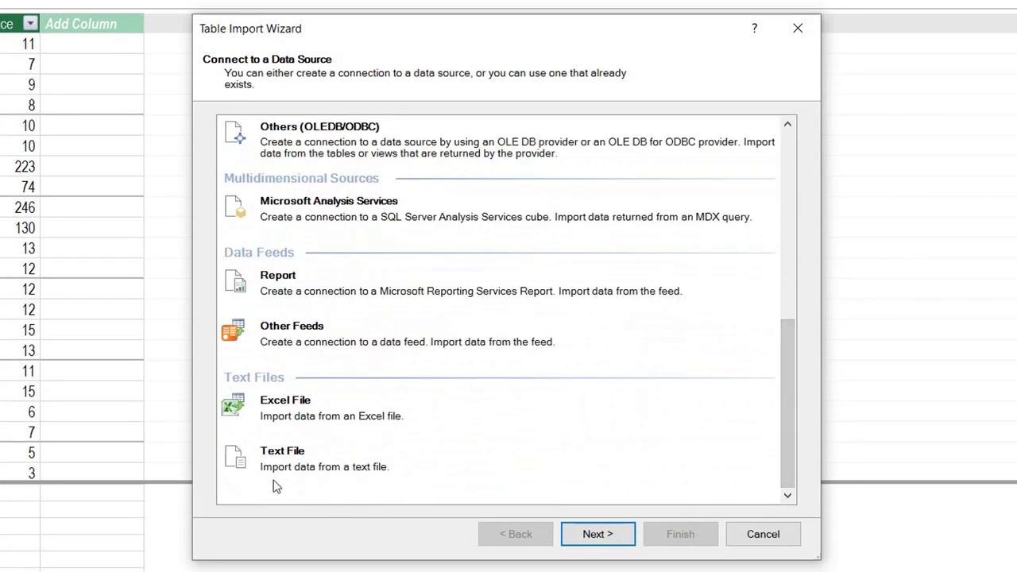
left_click(299, 469)
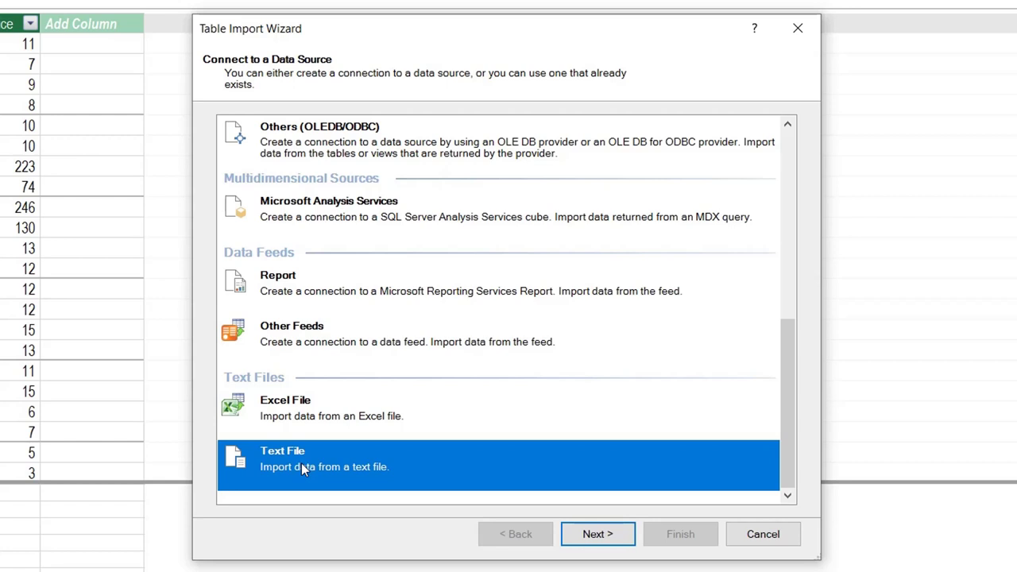
left_click(597, 536)
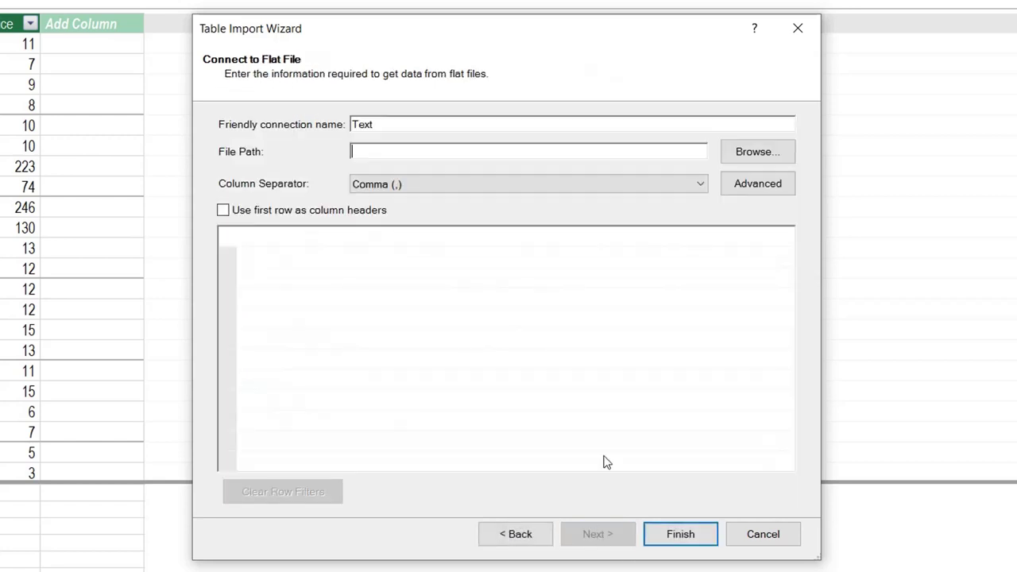
left_click(743, 157)
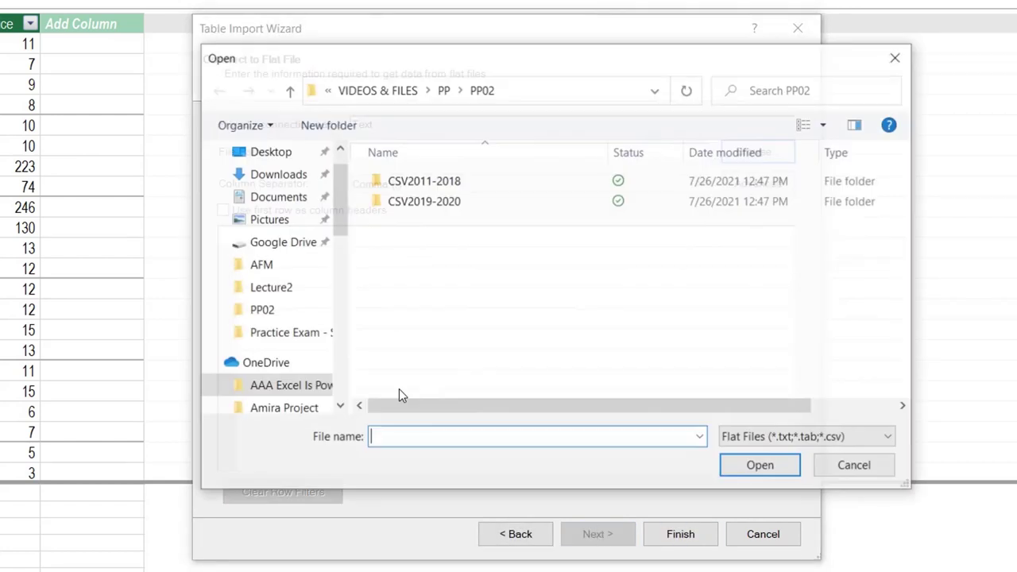
double_click(417, 182)
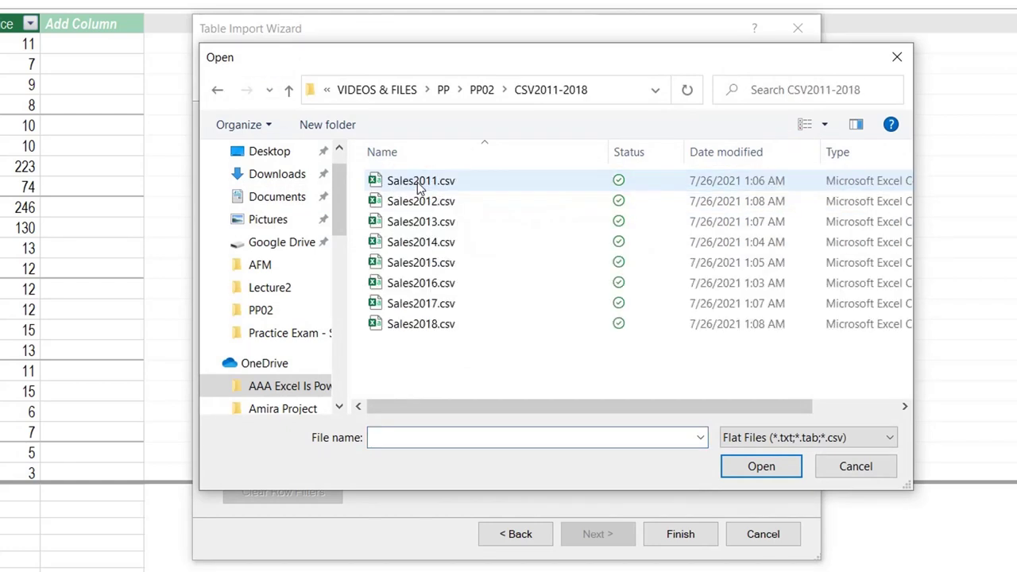
left_click(421, 182)
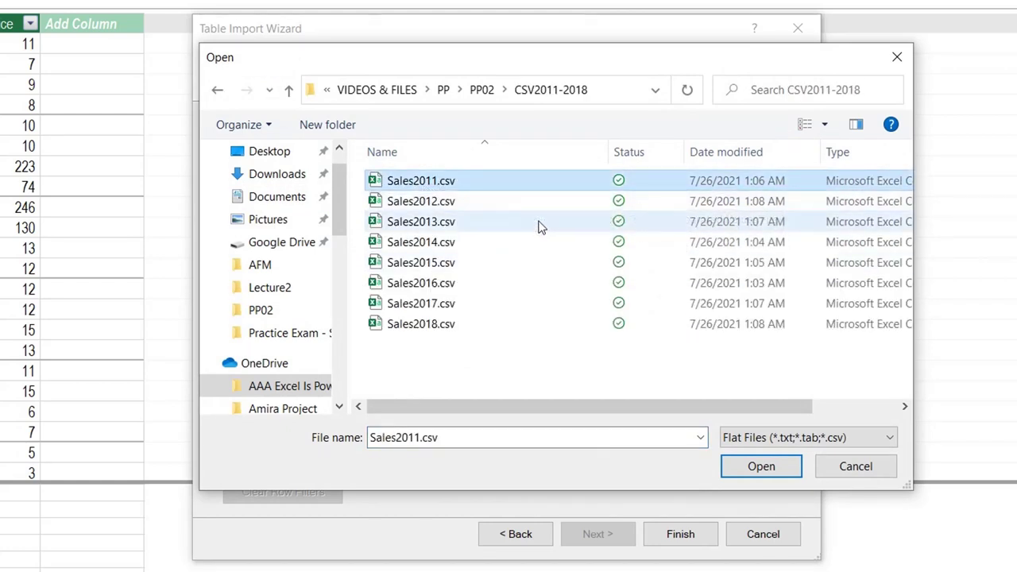
left_click(759, 466)
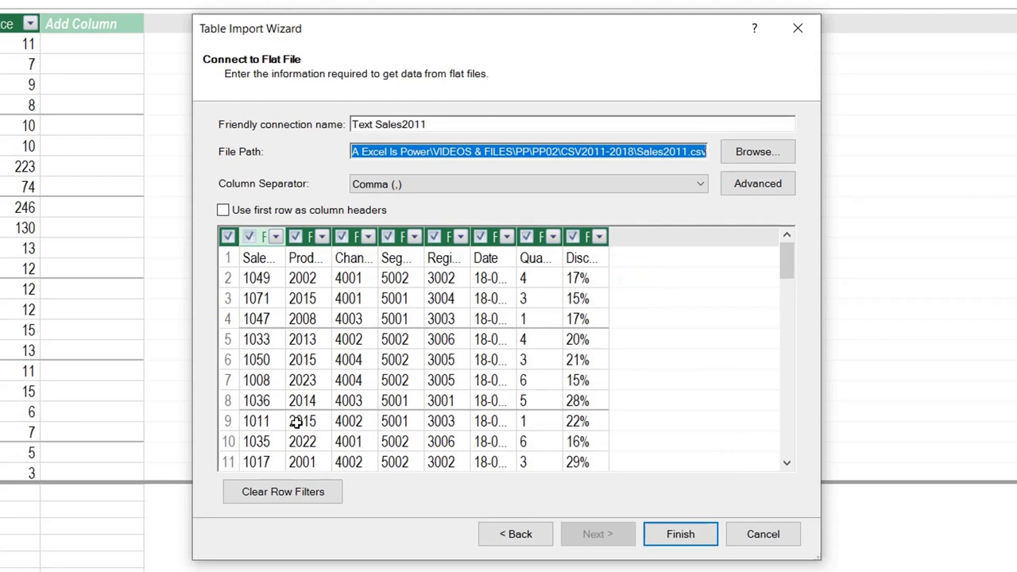
Use the first row of Sales2011.csv as column headers and check all columns in the preview
left_click(231, 212)
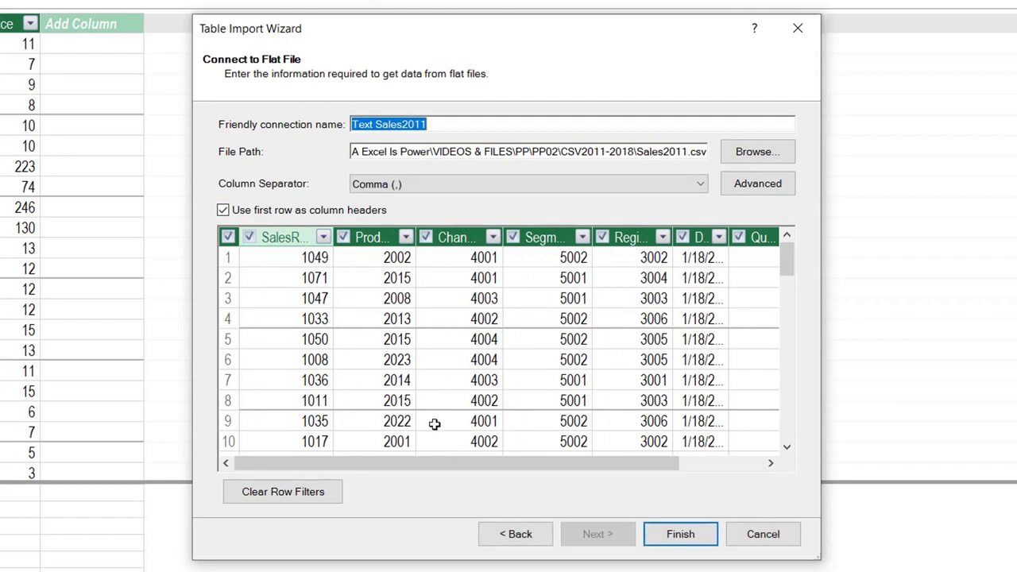
left_click_drag(445, 465, 636, 464)
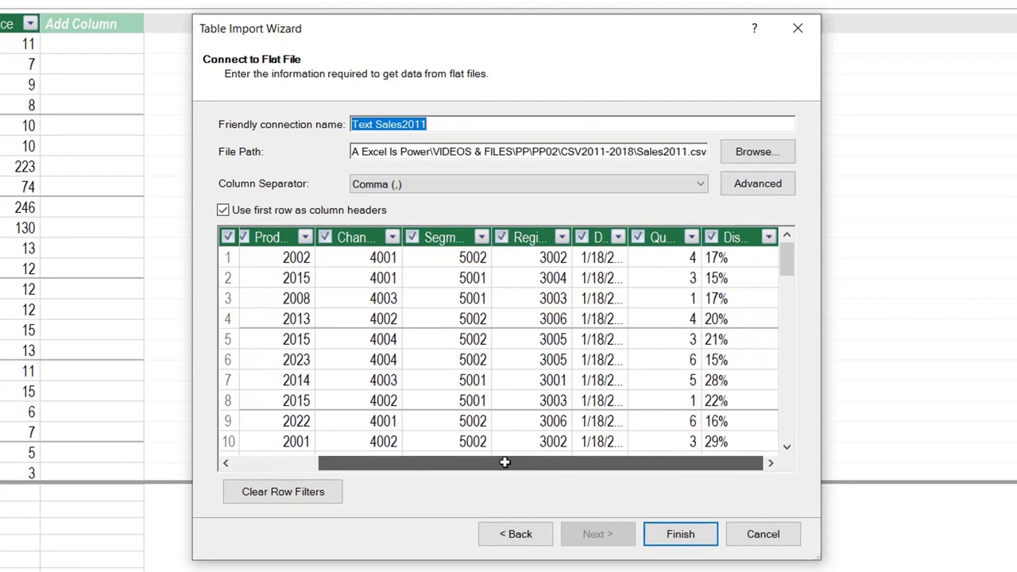
left_click_drag(504, 462, 365, 459)
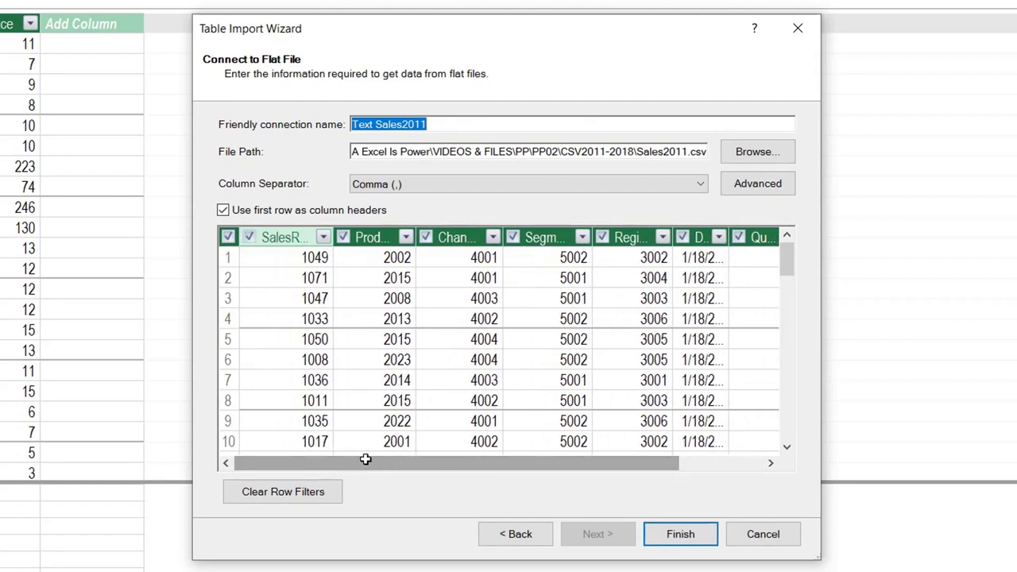
Exclude the SalesRepID and segment columns, and import the Sales2011 data into the data model
left_click_drag(332, 236, 376, 236)
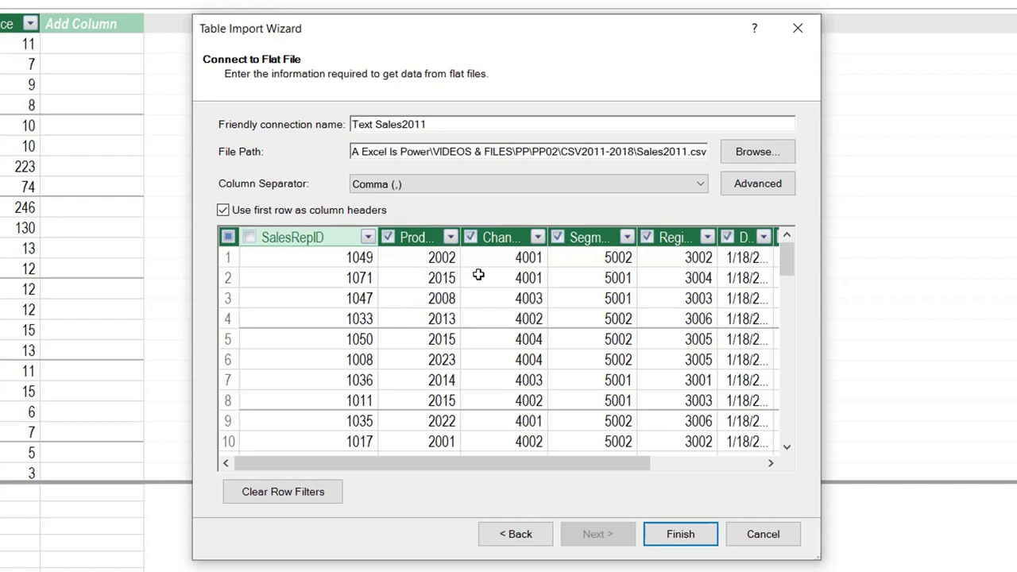
left_click(557, 239)
left_click_drag(561, 461, 689, 461)
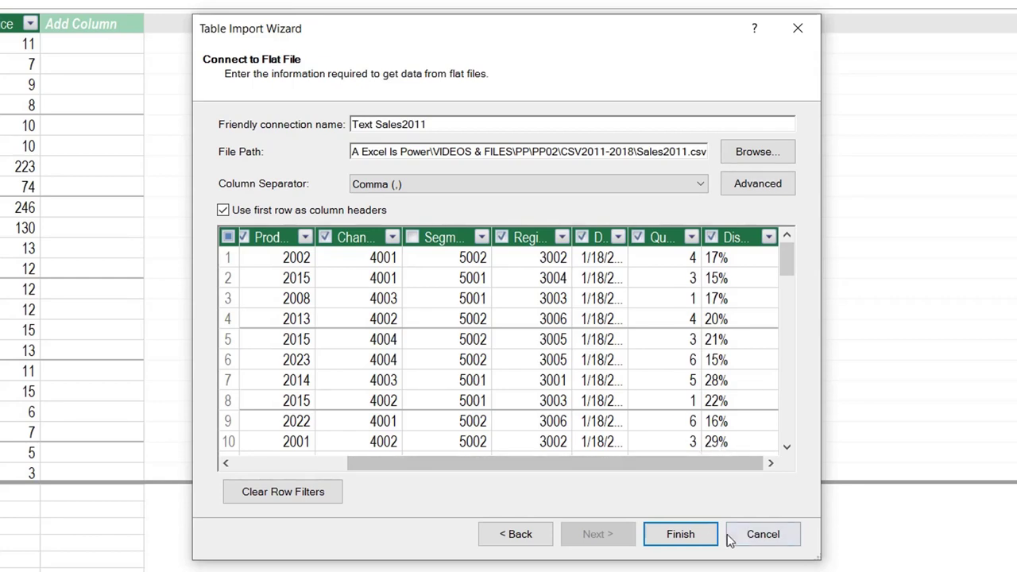
left_click(682, 534)
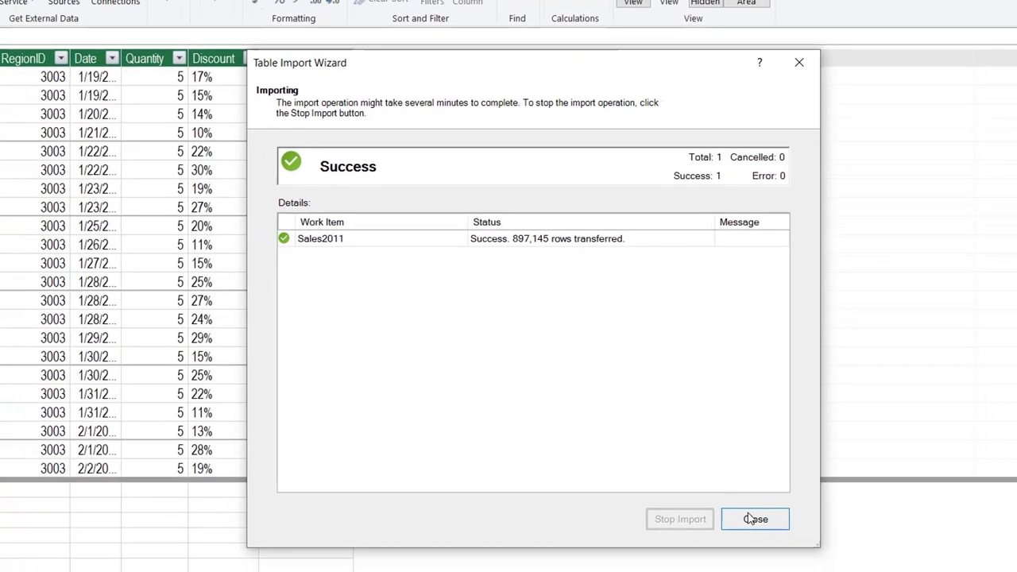
left_click(755, 518)
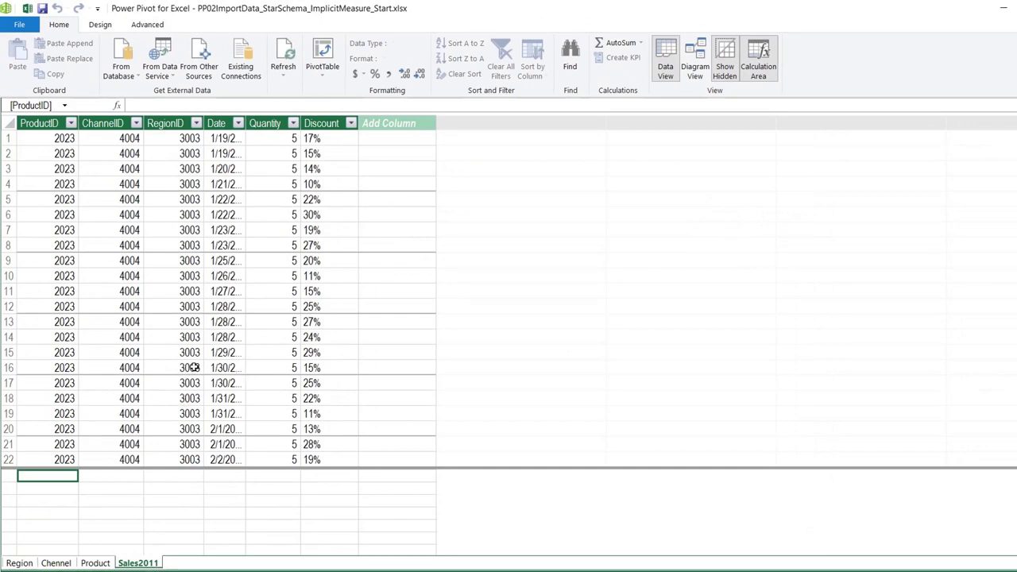
Check the data types of the ProductID, ChannelID and RegionID columns in the Sales2011 table
left_click(61, 140)
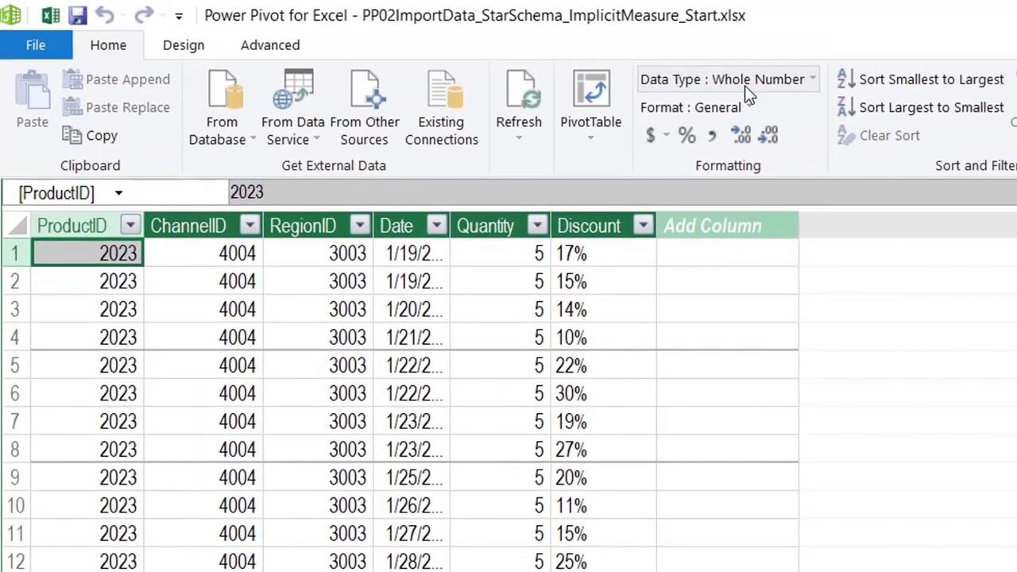
left_click(227, 253)
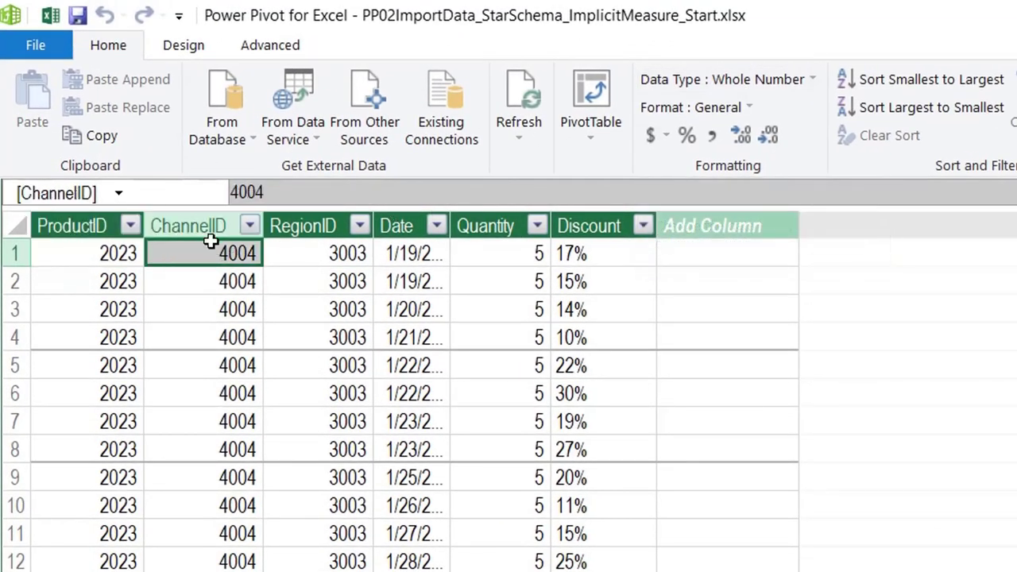
left_click(310, 255)
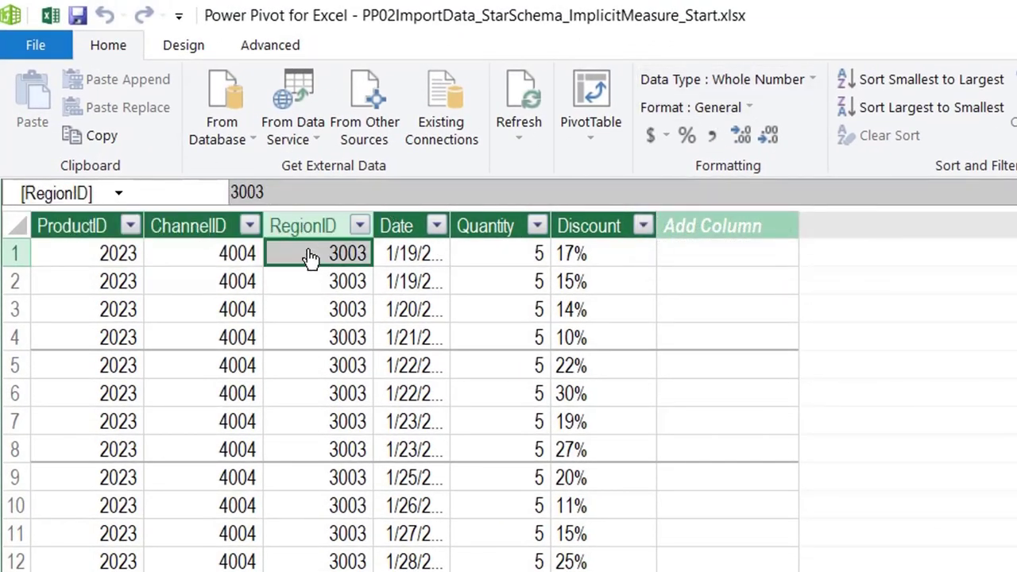
Widen the Date column of the Sales2011 table and set its display format to 3/14/2001
left_click(413, 256)
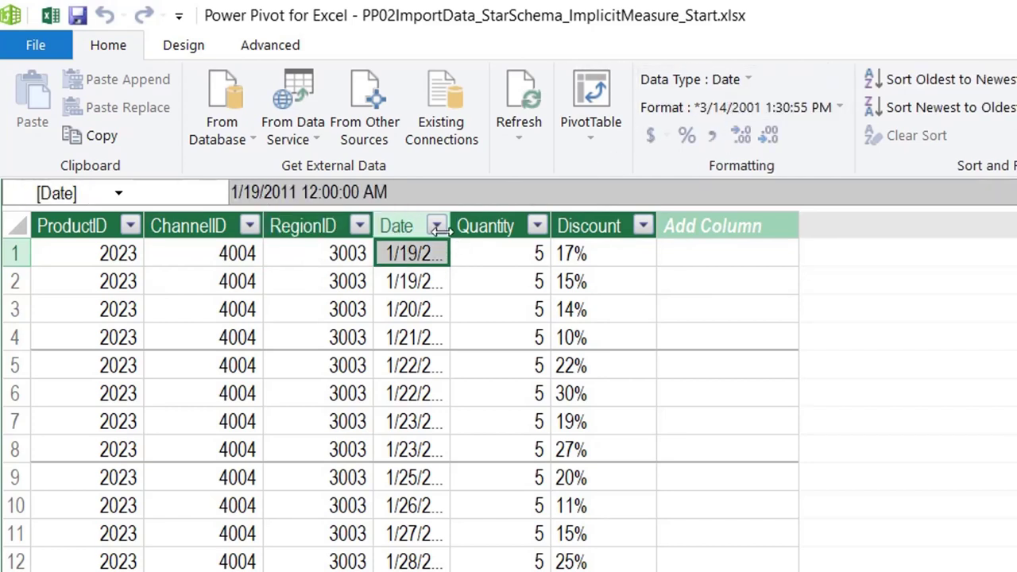
left_click_drag(442, 229, 534, 279)
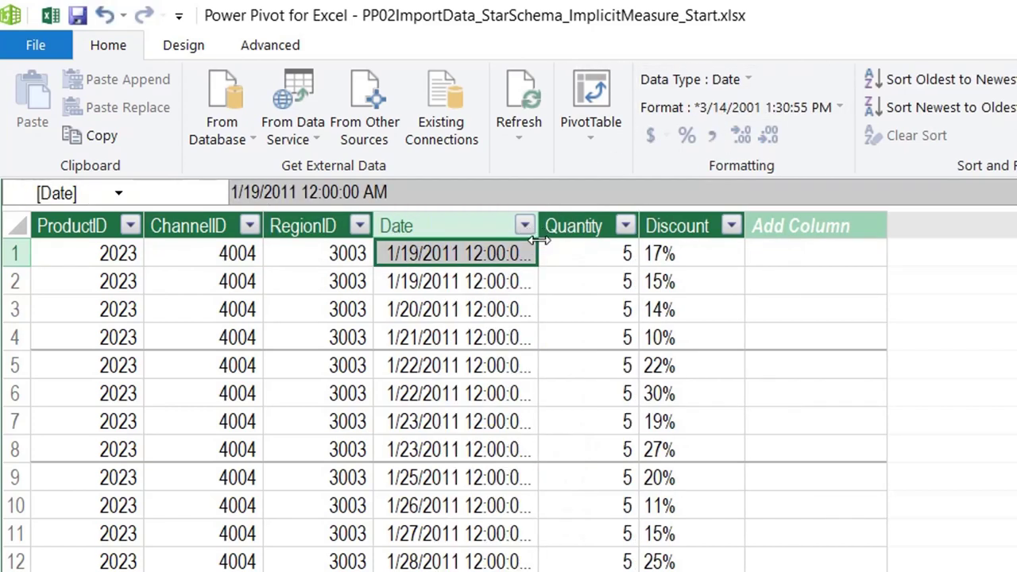
left_click(832, 112)
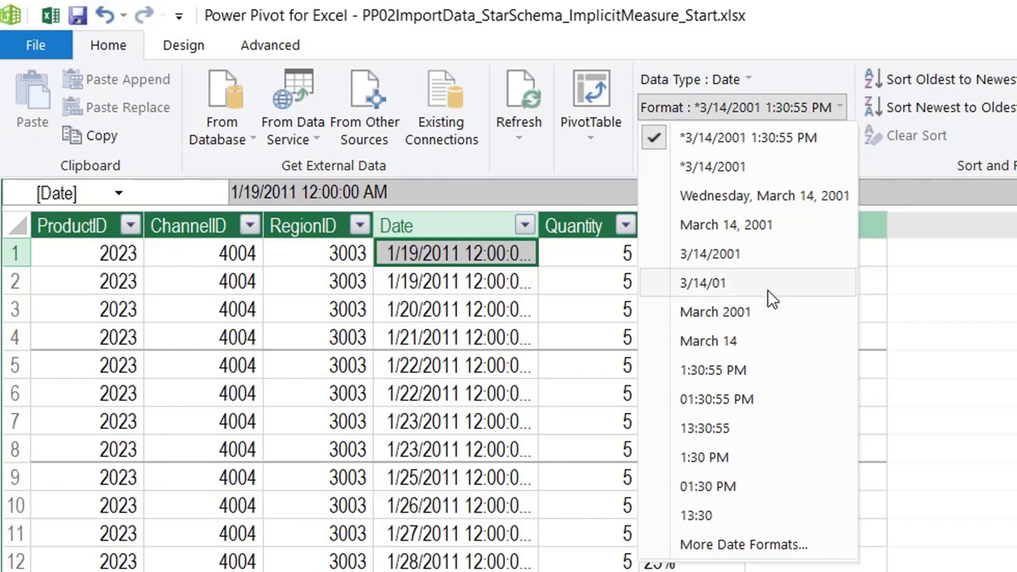
left_click(730, 255)
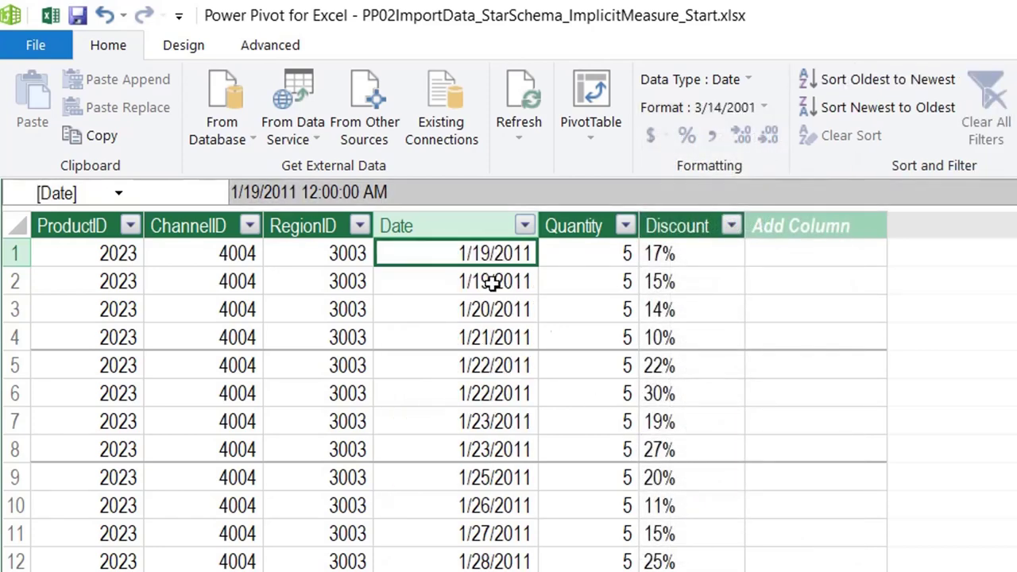
Check the Quantity column's data type and try to convert the Discount column to Decimal Number
left_click(586, 261)
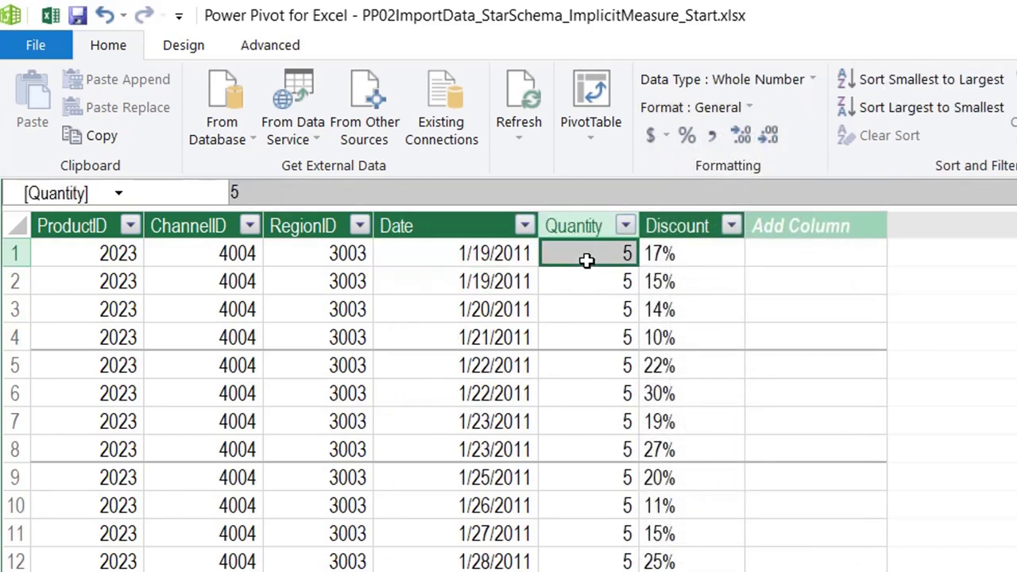
left_click(705, 254)
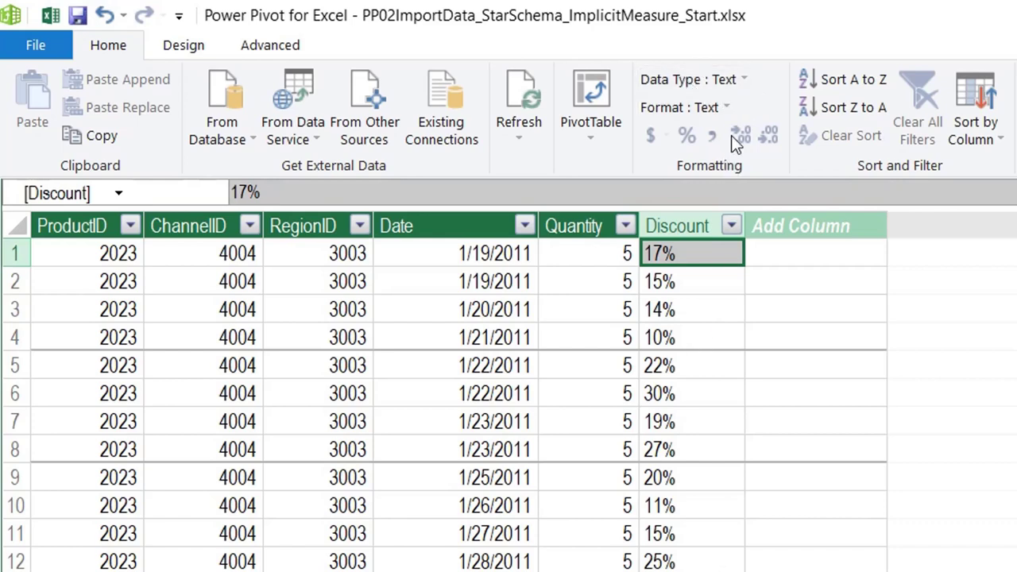
left_click(745, 75)
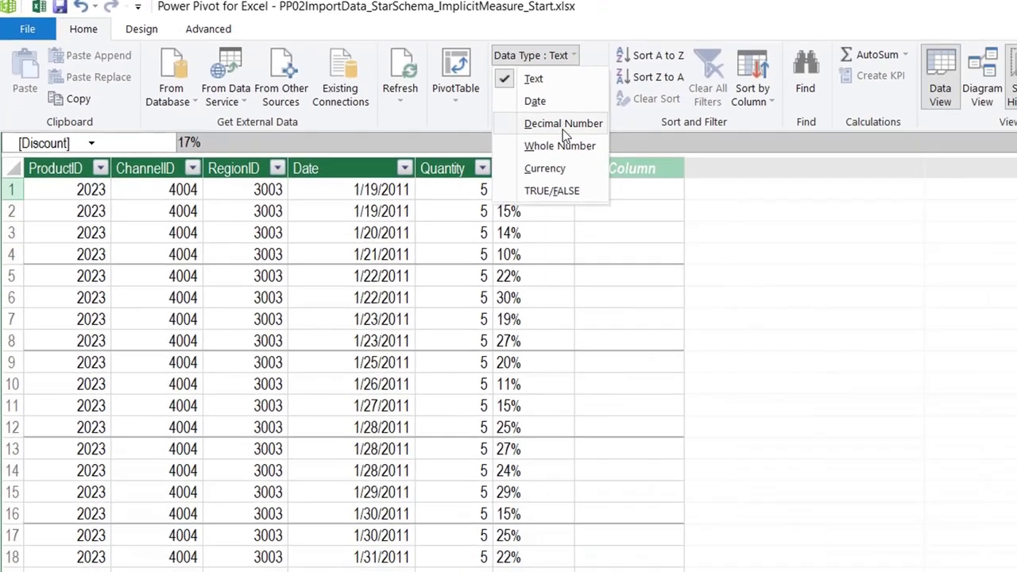
left_click(727, 168)
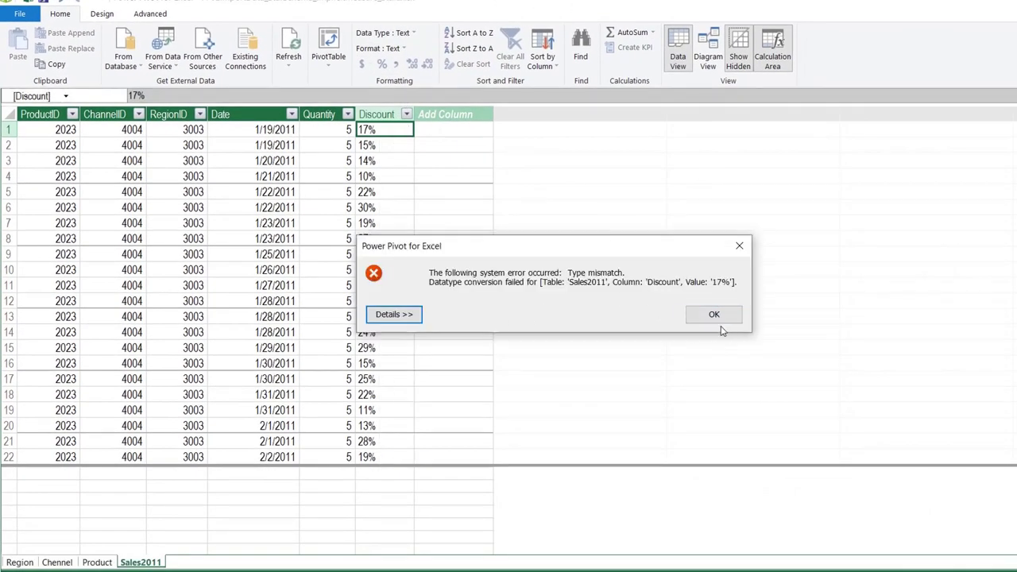
left_click(717, 321)
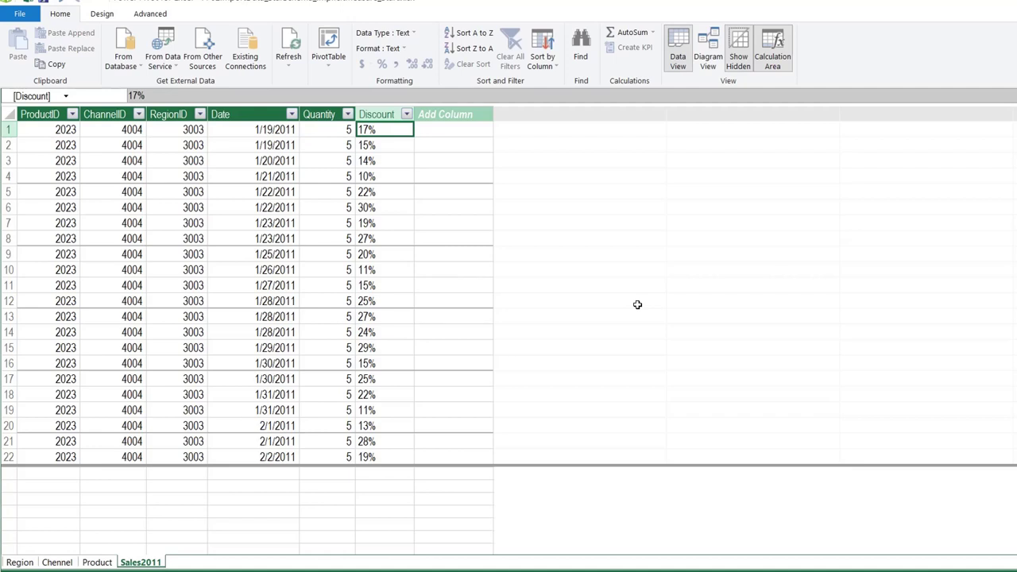
Add a new column named Disc beside the Discount column in the Sales2011 table
double_click(445, 113)
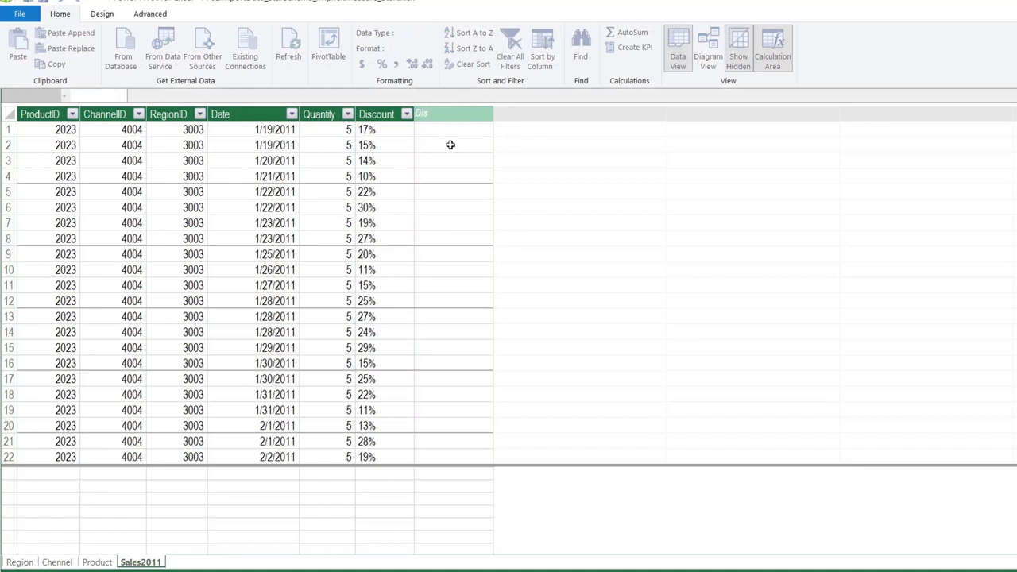
type("c")
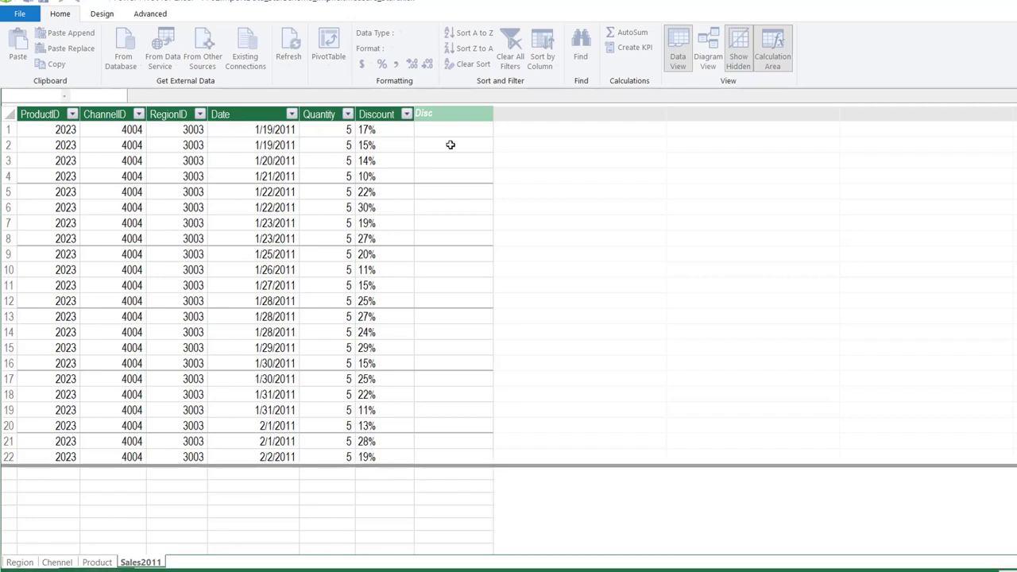
key("Return")
Give the Disc column the formula =LEN(Sales2011[Discount]) to count the characters of each discount
left_click(191, 95)
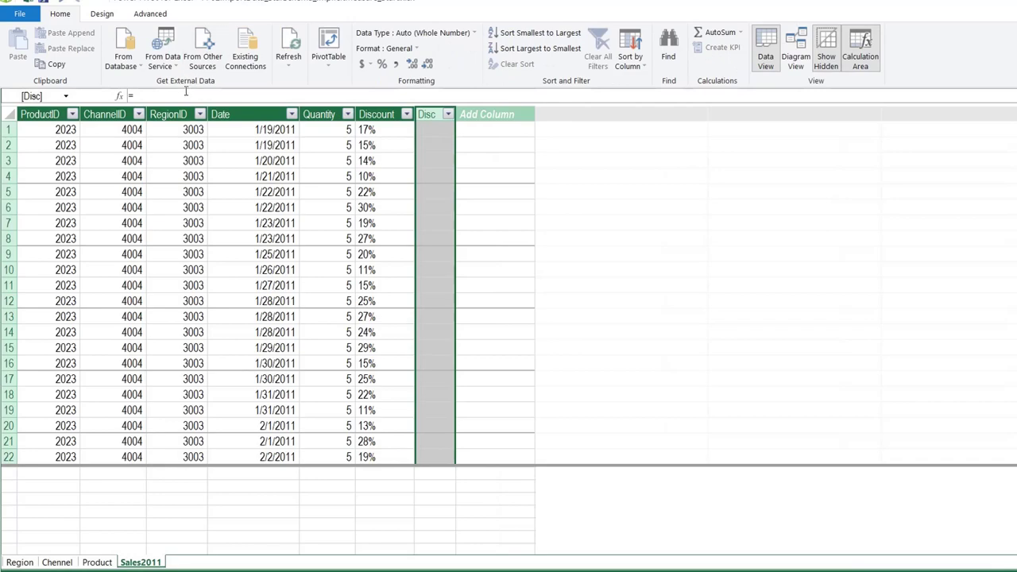
type("=")
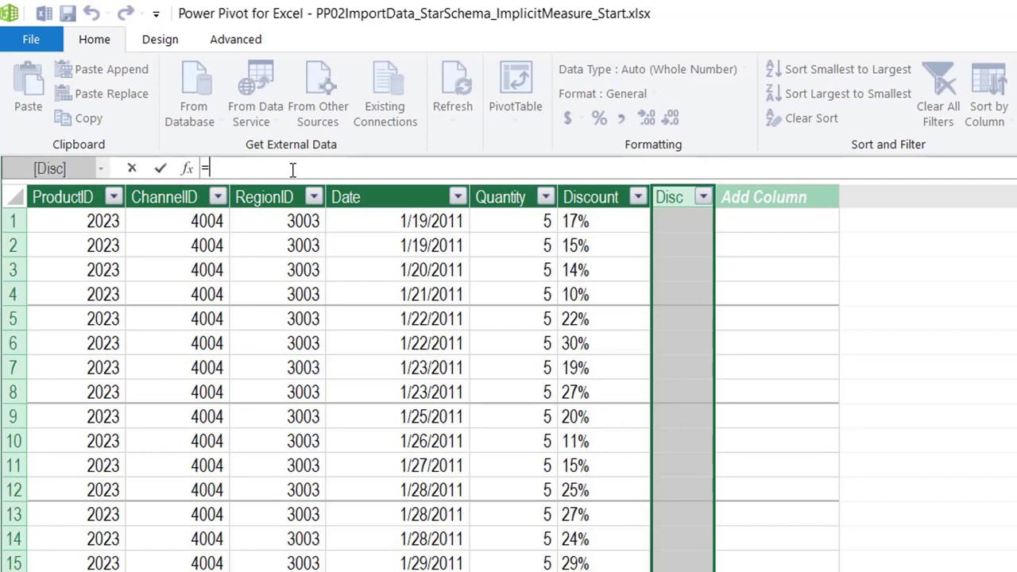
type("Len(")
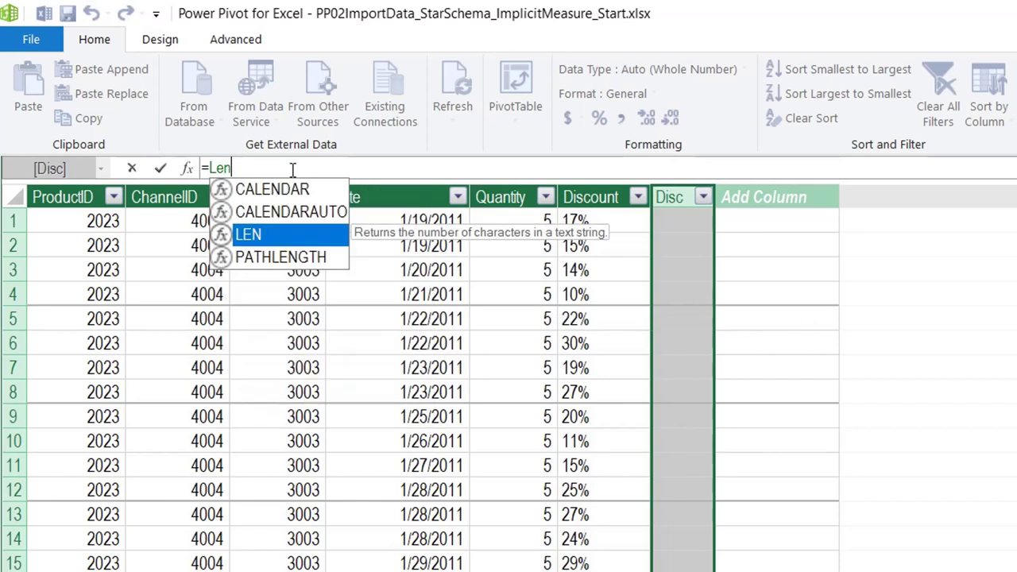
left_click(595, 197)
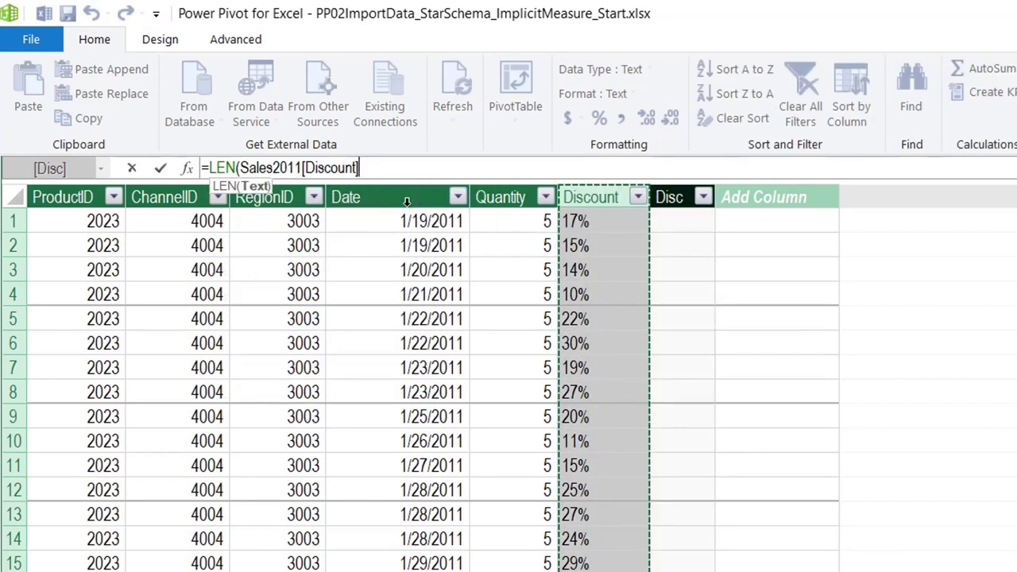
type(")")
key("Return")
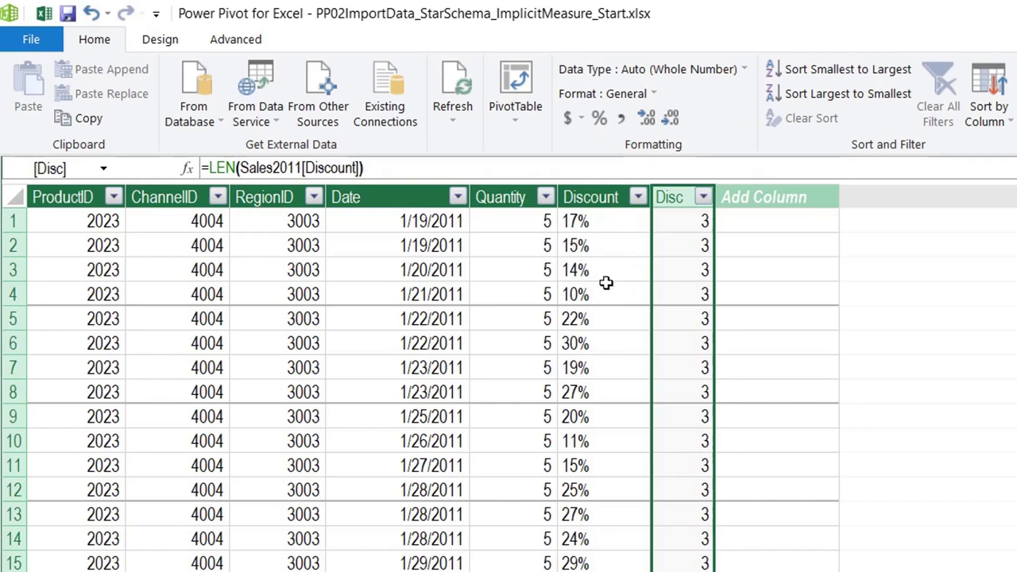
Extend the Disc formula to =LEN(Sales2011[Discount])-1 and check the column's distinct values without filtering
left_click(691, 230)
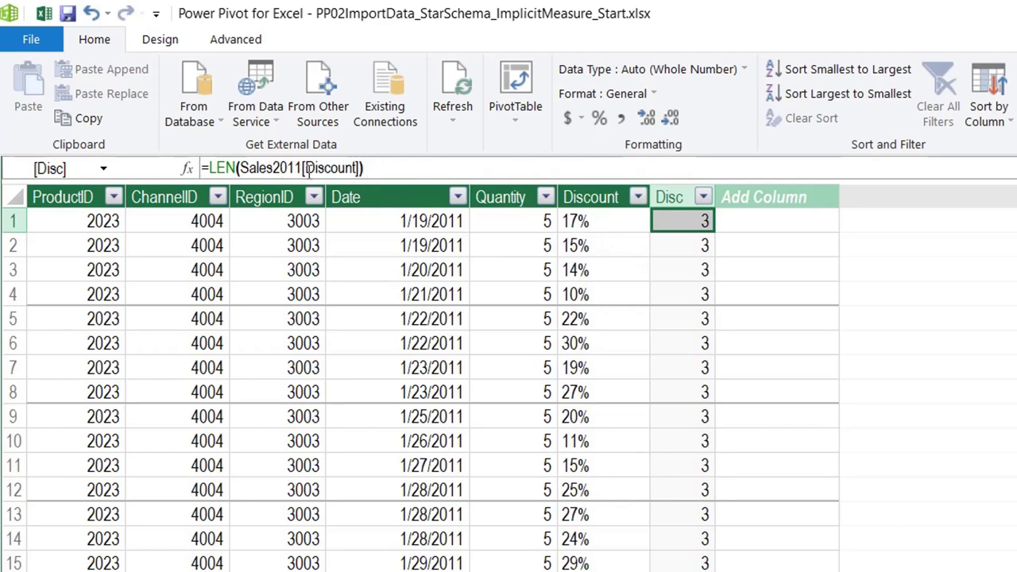
left_click(395, 168)
type("-1")
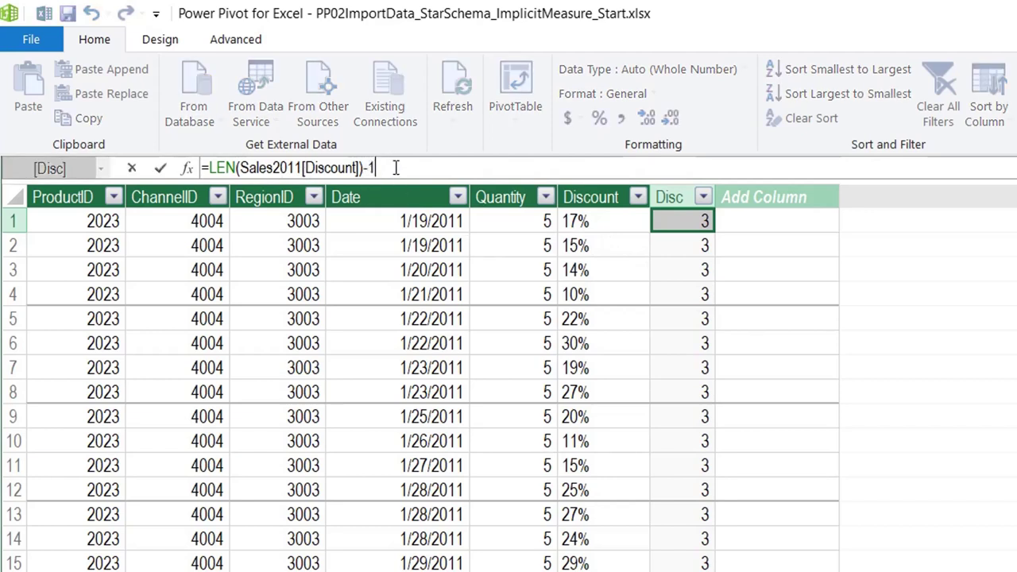
key("Return")
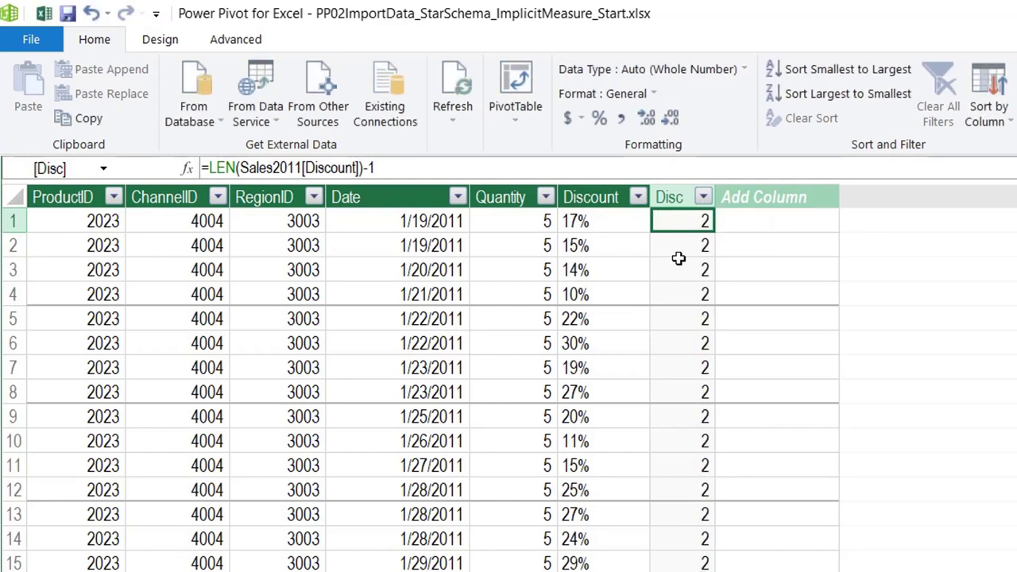
left_click(703, 197)
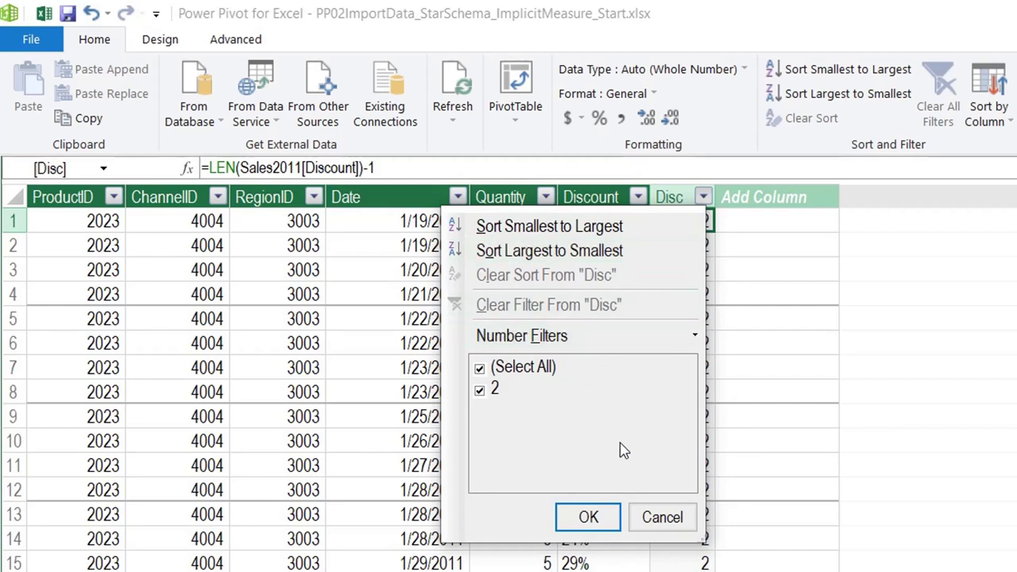
left_click(663, 518)
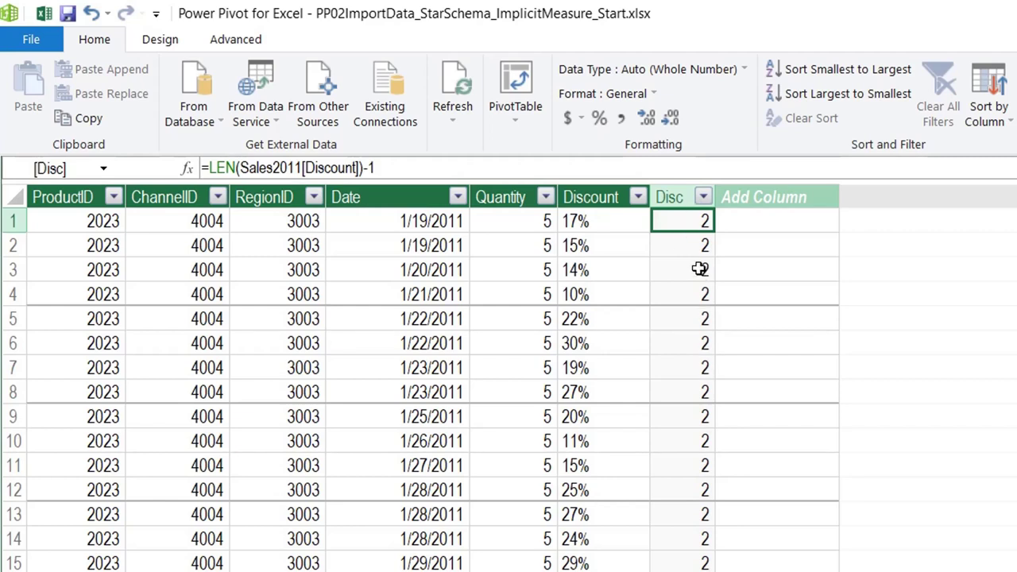
Wrap the Disc formula in LEFT so it reads =LEFT(Sales2011[Discount],LEN(Sales2011[Discount])-1)
left_click(212, 168)
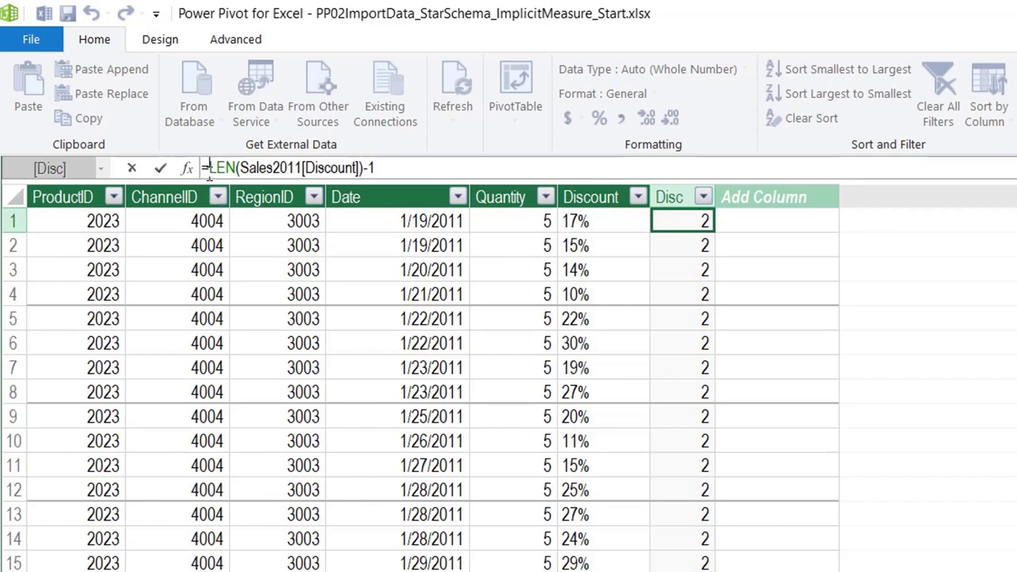
left_click(209, 170)
type("LEFT(")
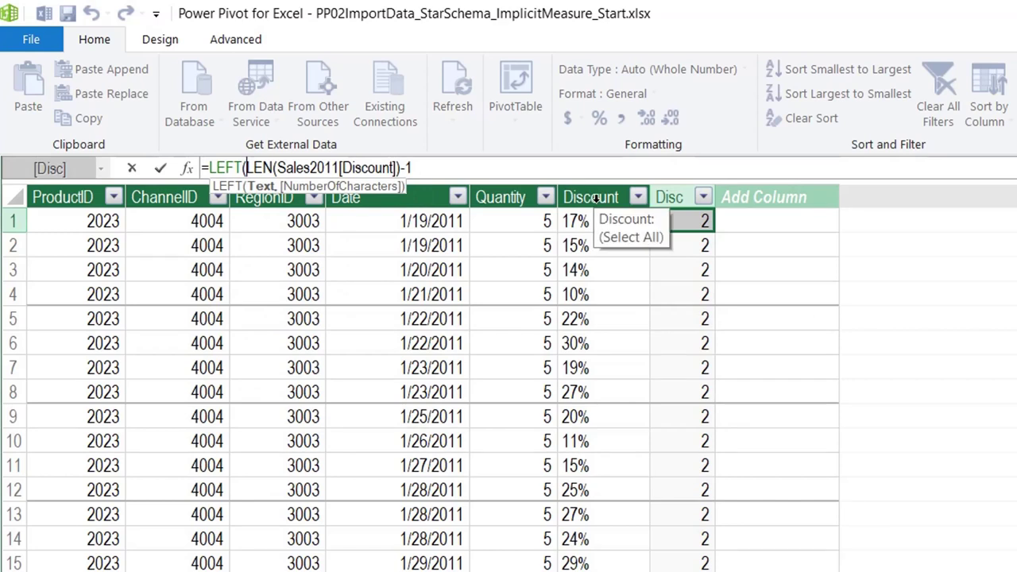
left_click(595, 198)
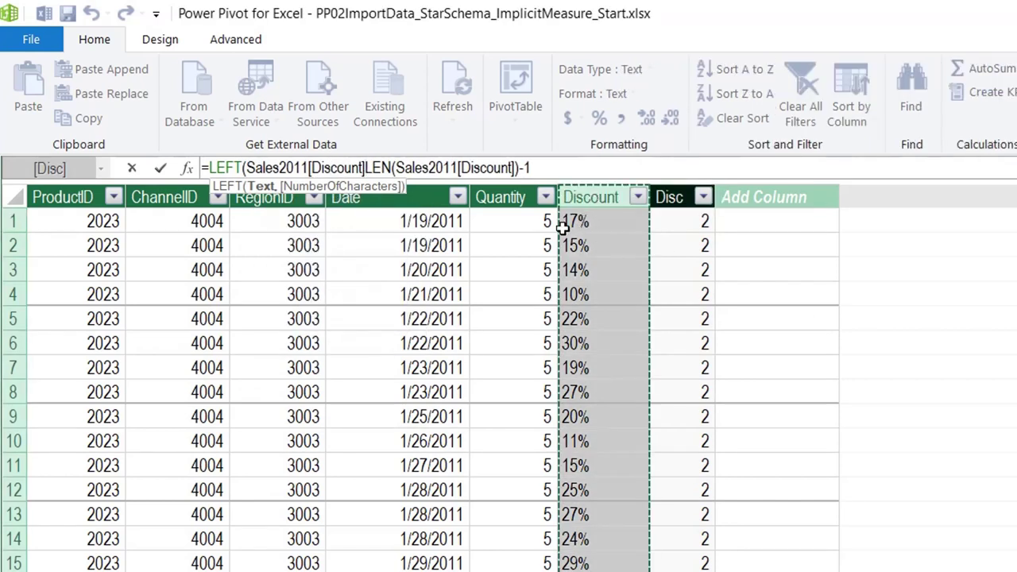
type(",")
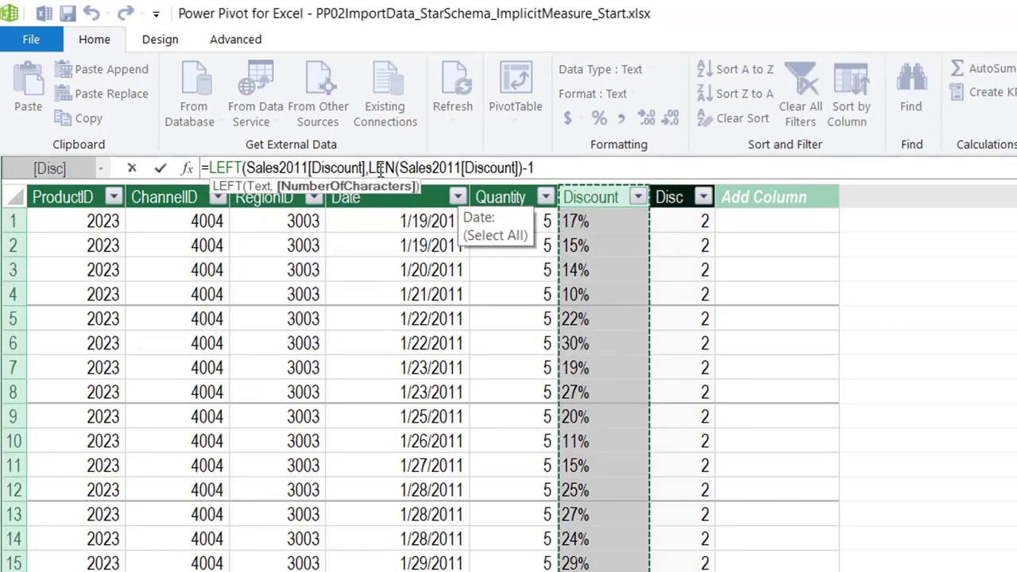
key("Return")
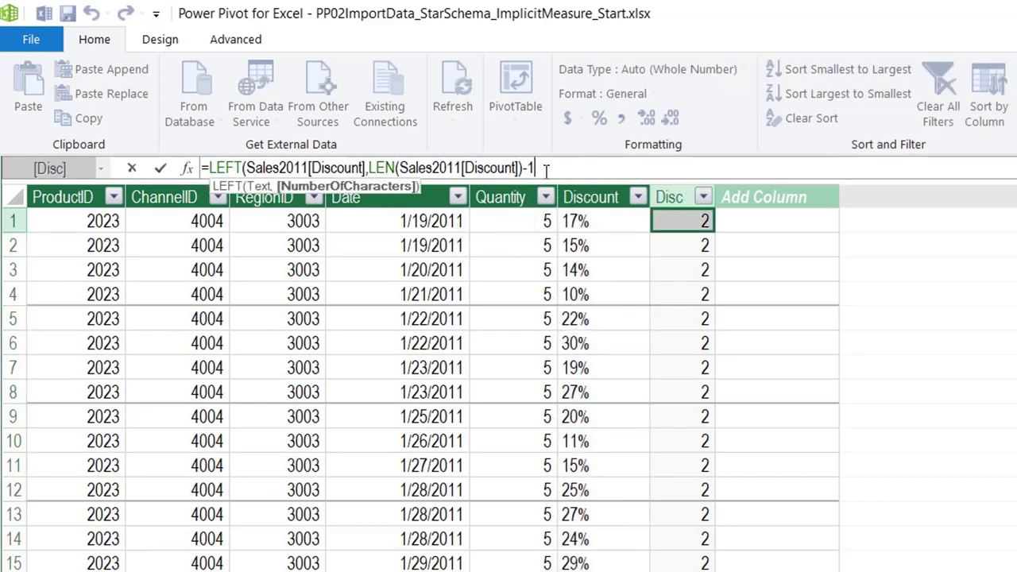
type(")")
key("Return")
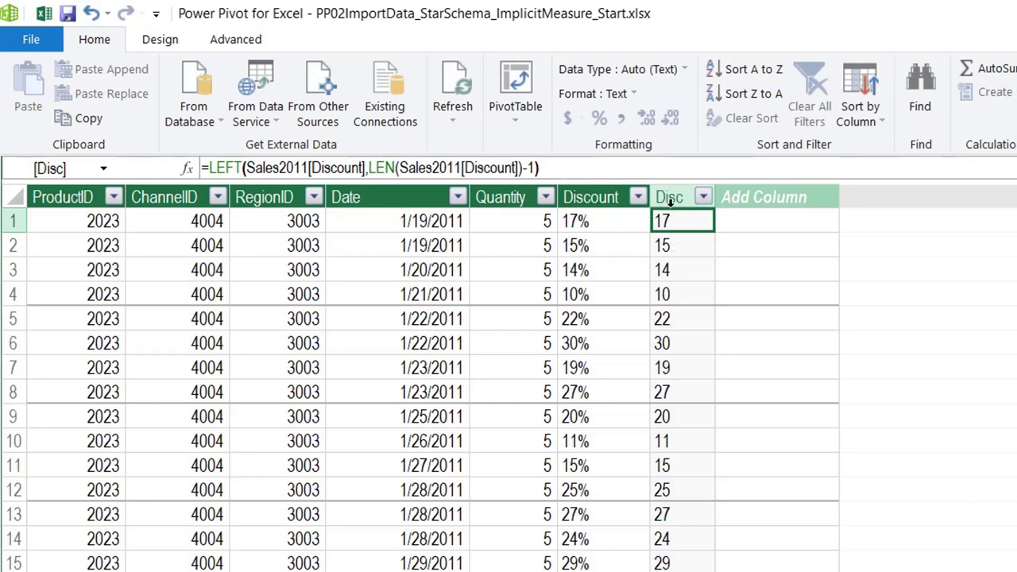
Set the Disc column's data type to Decimal Number and append /100 to its formula
left_click(681, 70)
left_click(655, 175)
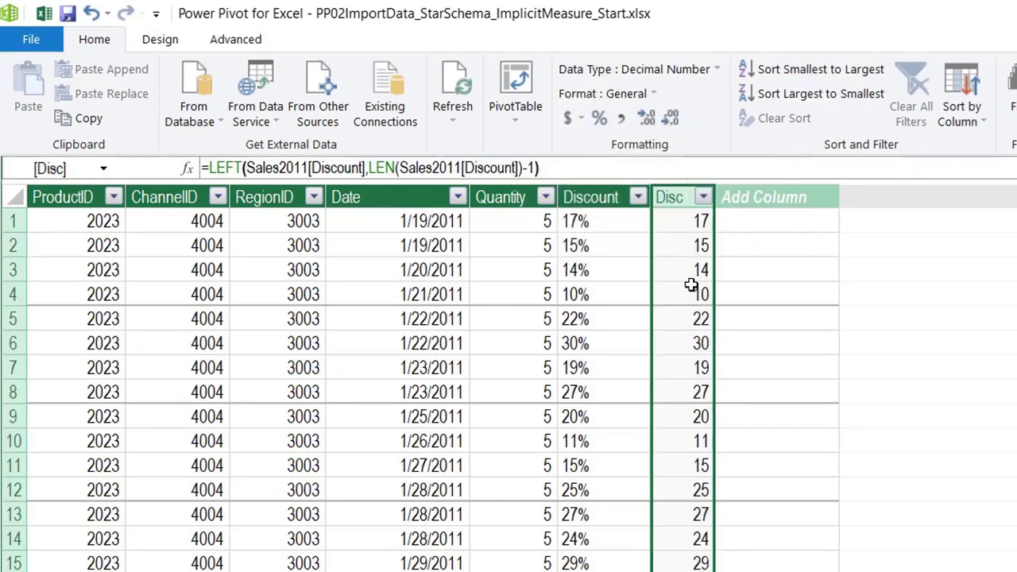
left_click(552, 162)
type("/100")
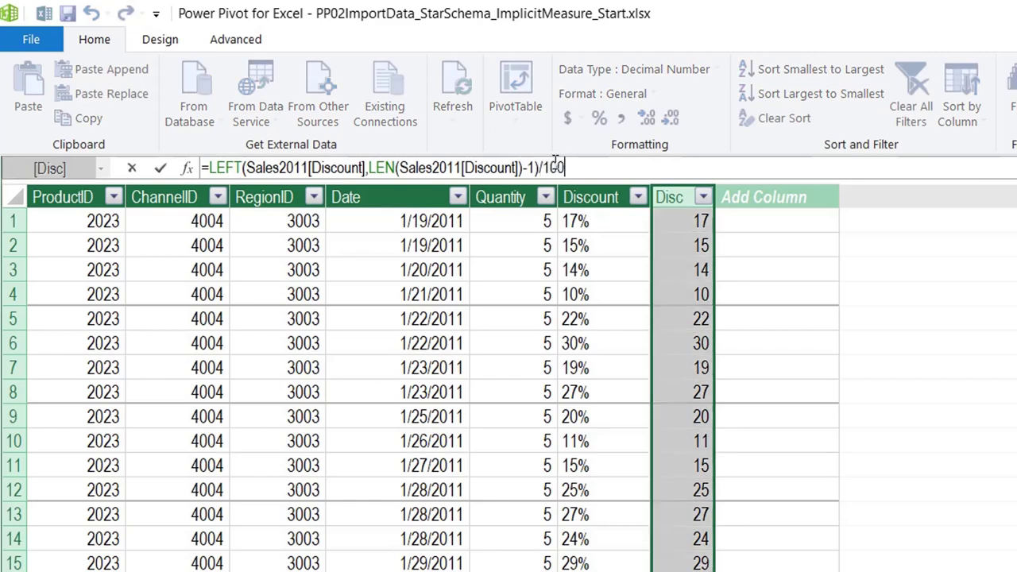
key("Return")
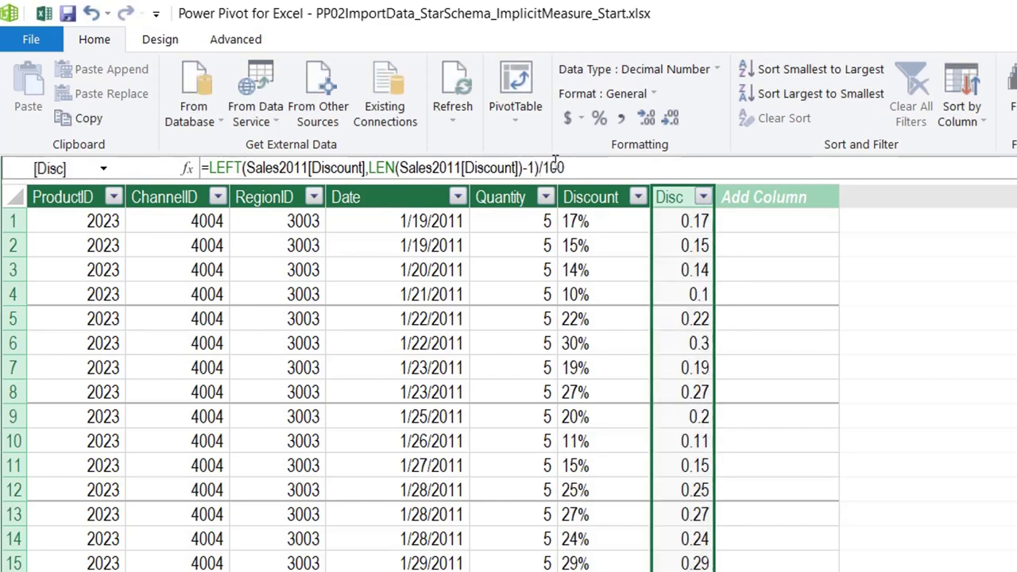
Format the Disc column as a percentage with one decimal place and widen the column
left_click(680, 221)
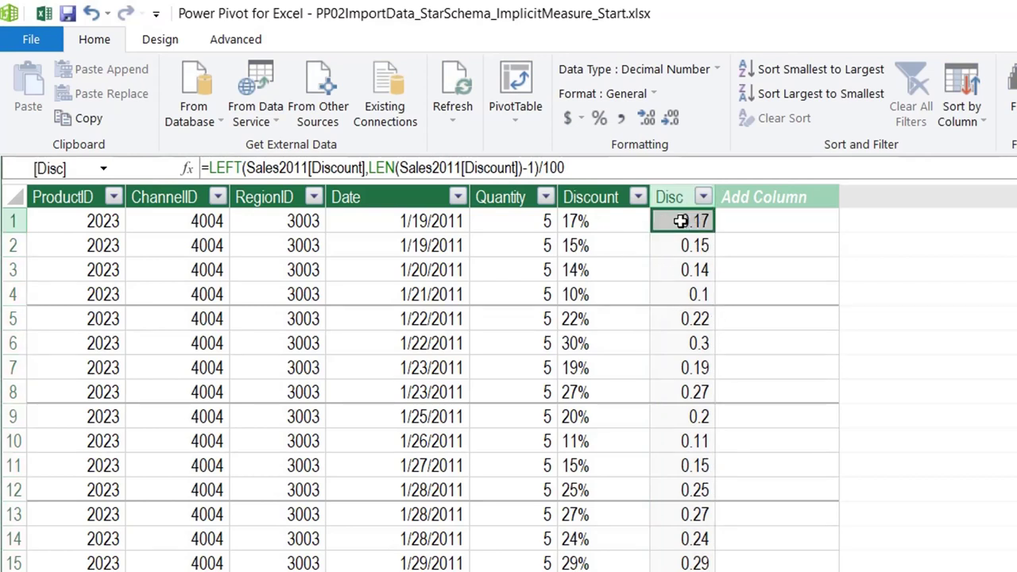
left_click(649, 94)
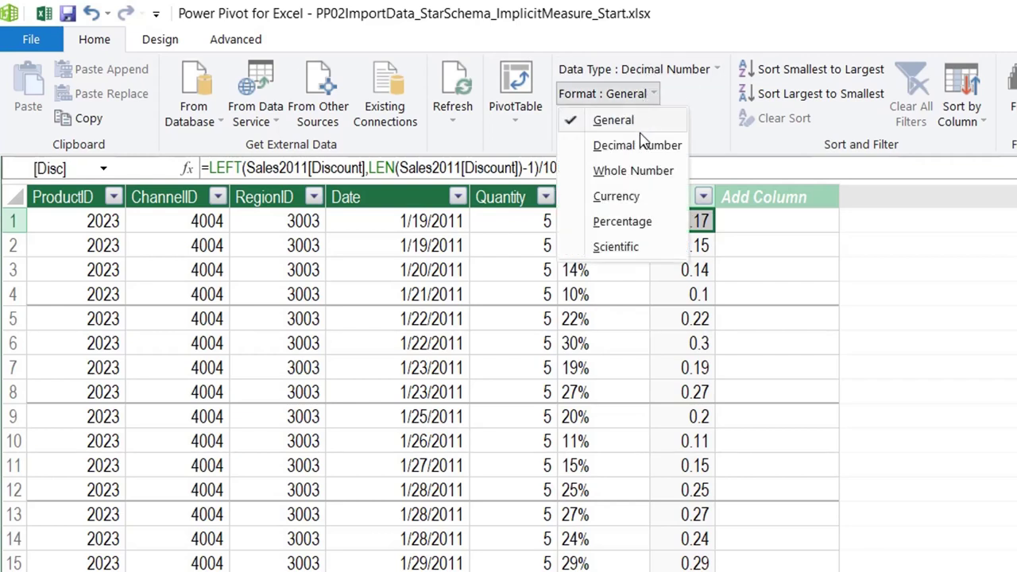
left_click(631, 223)
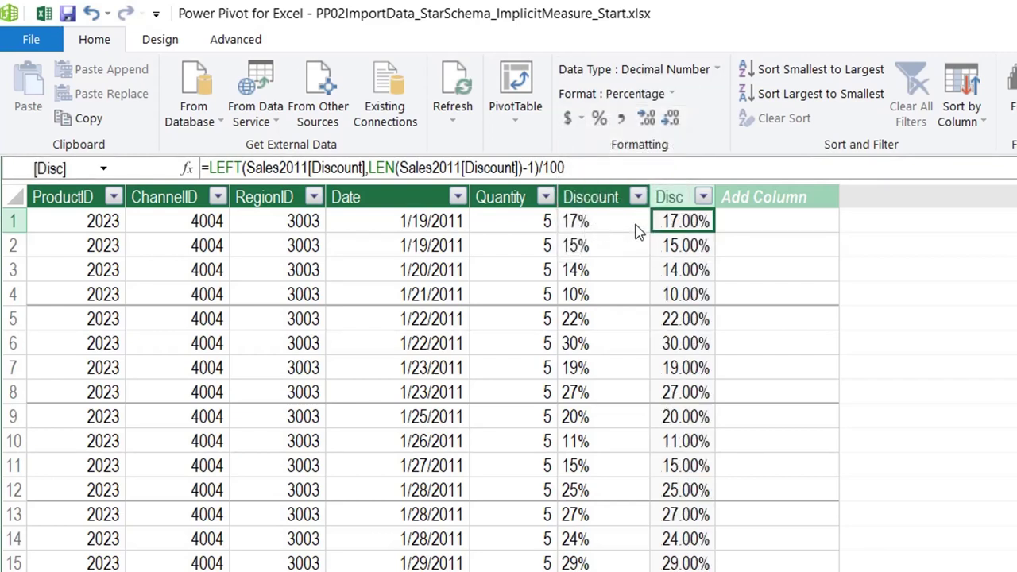
left_click(678, 125)
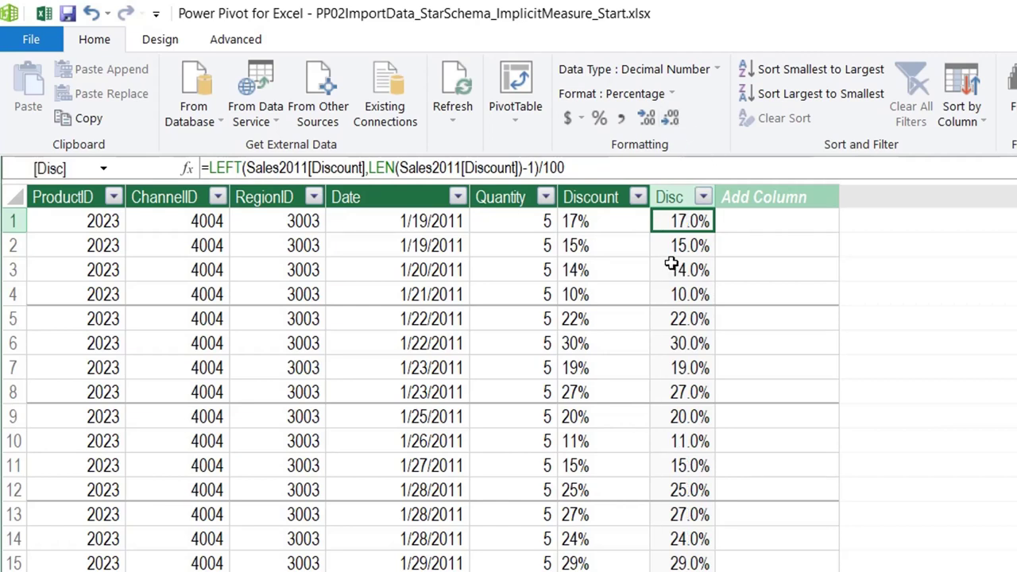
left_click_drag(714, 197, 747, 199)
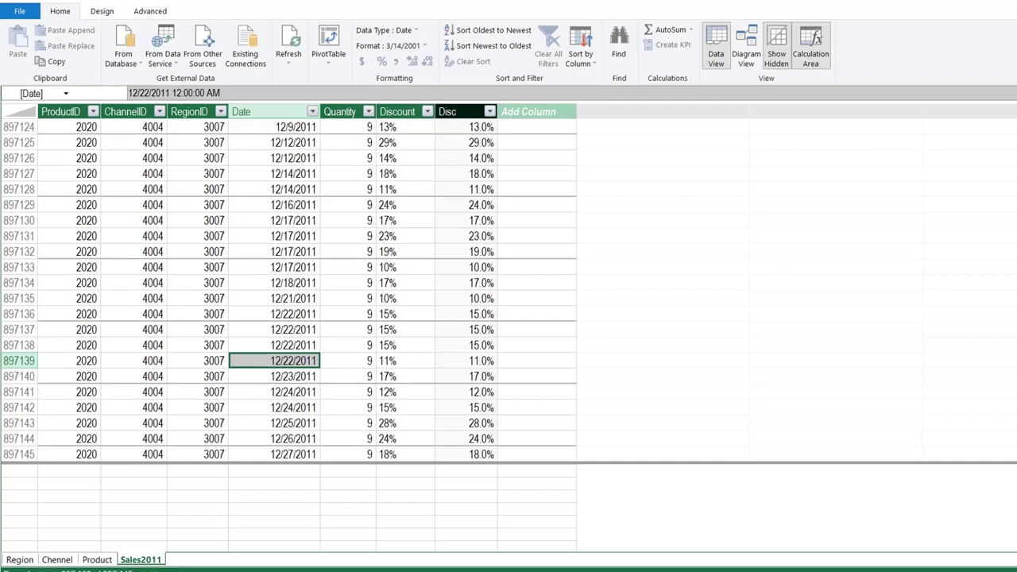
In the diagram view, arrange Product below Region and Sales2011 below Channel, and compare Sales2011's ID fields with the lookup tables
left_click(413, 177)
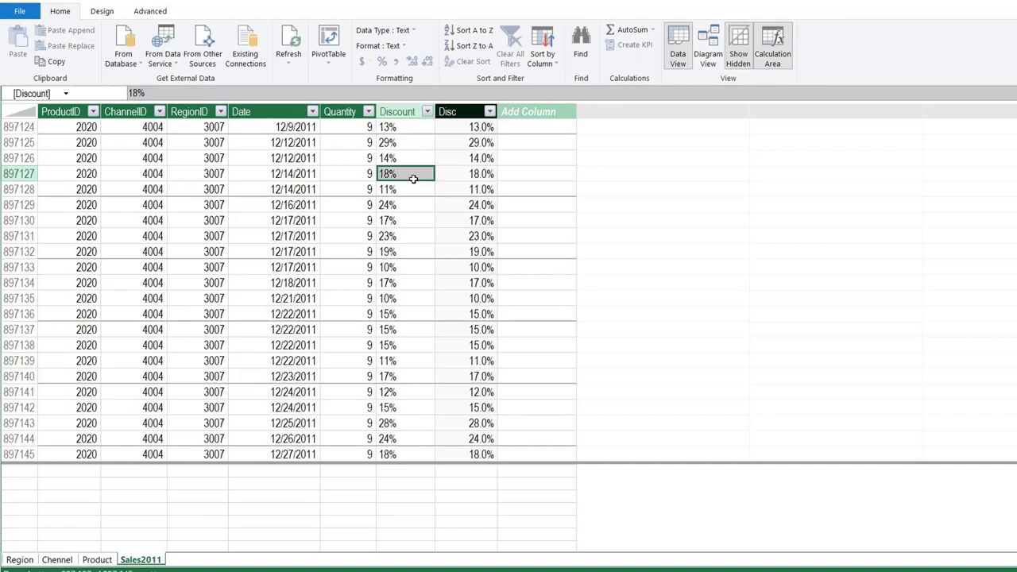
left_click(709, 49)
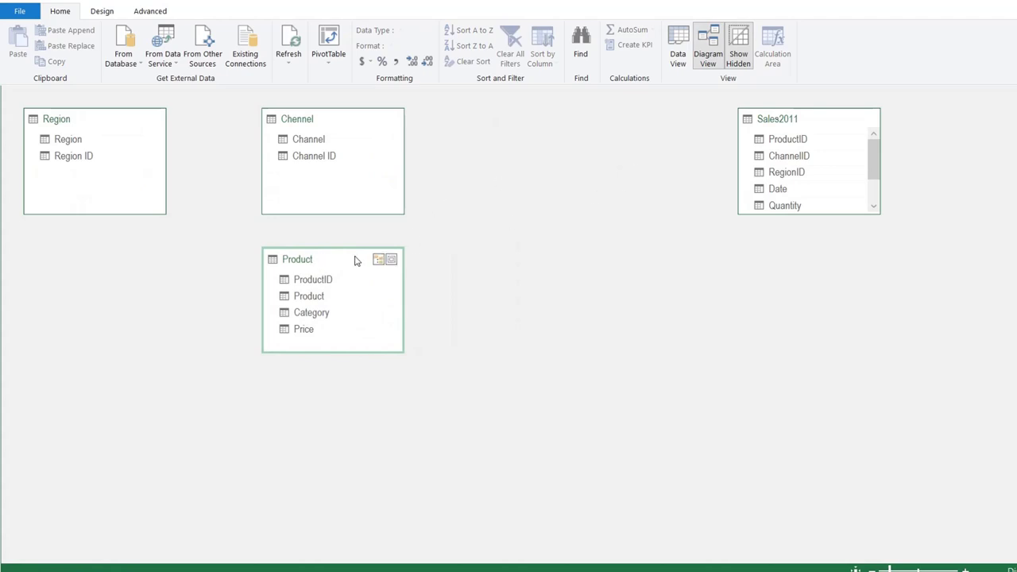
left_click_drag(357, 259, 179, 296)
left_click_drag(798, 125, 337, 268)
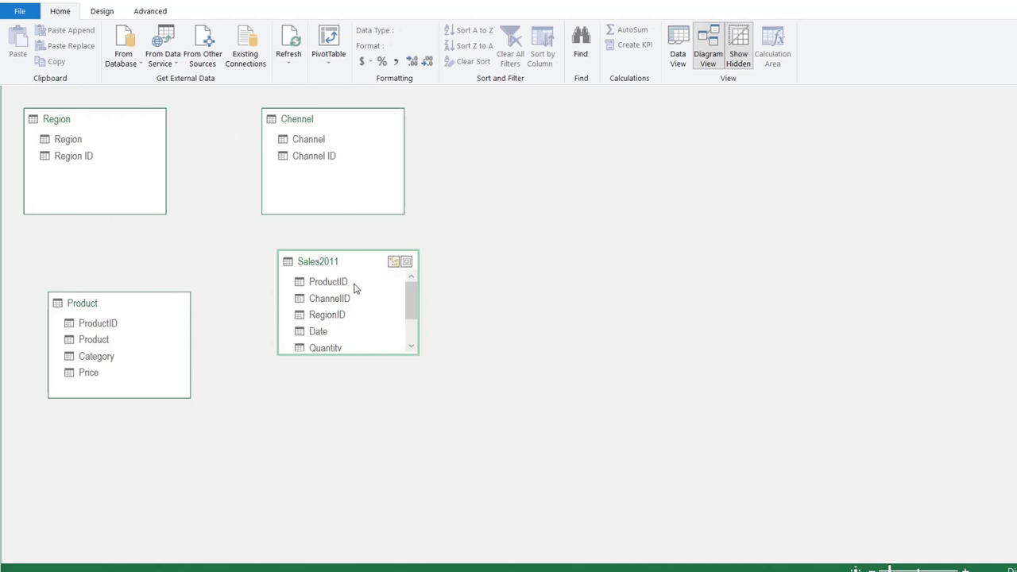
left_click(327, 283)
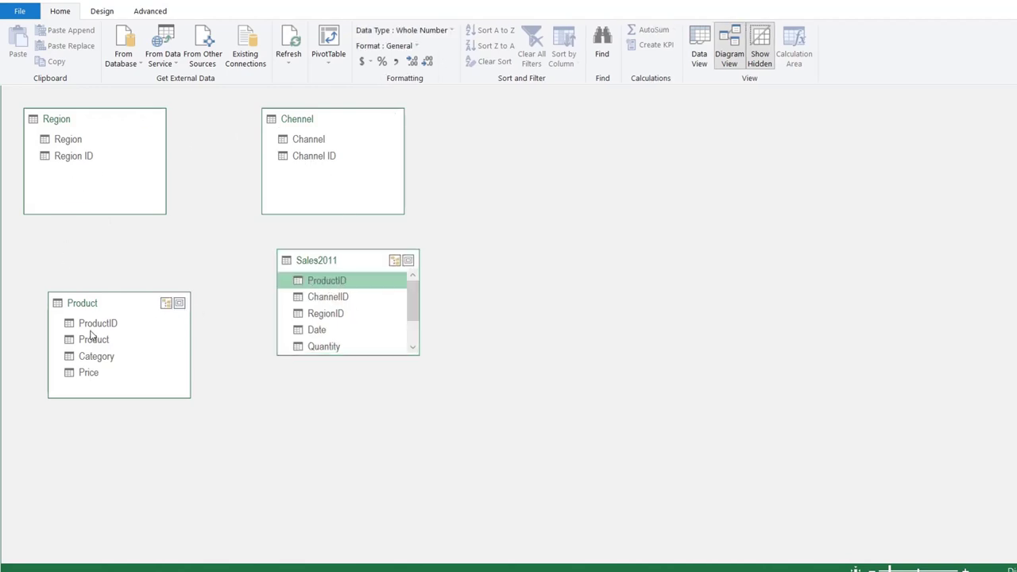
left_click(317, 300)
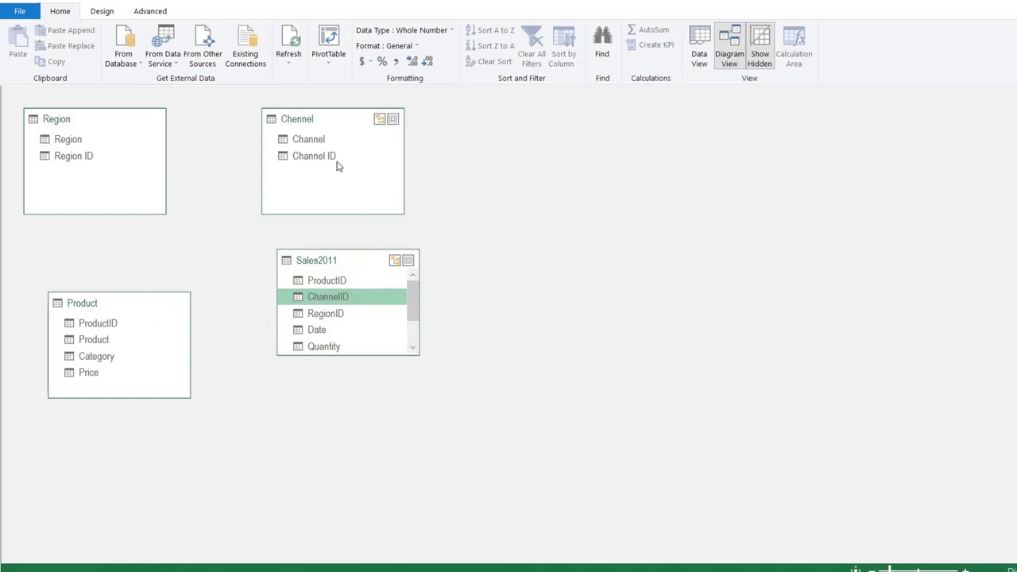
left_click(326, 314)
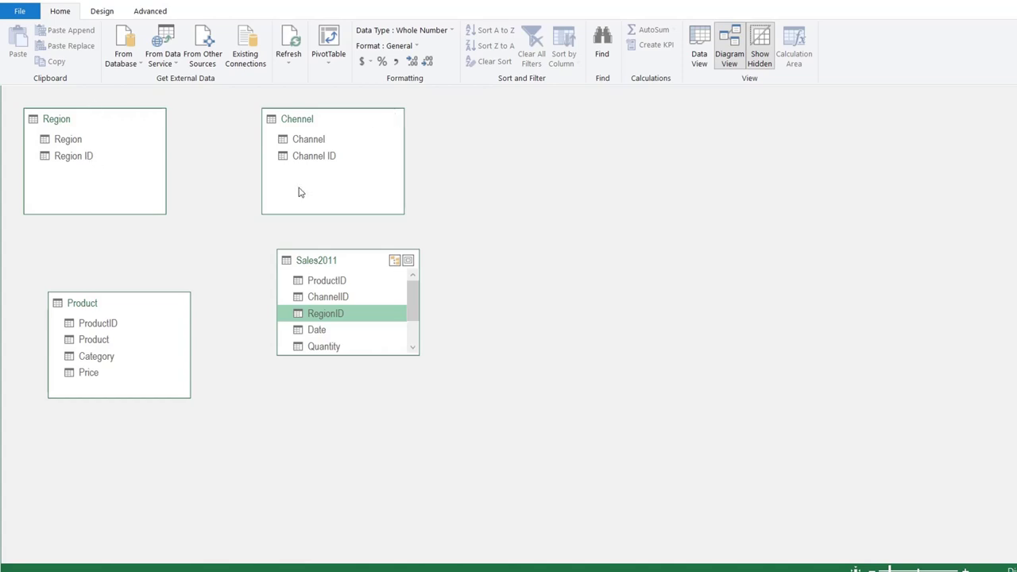
Delete the Sales2011 table from the data model
left_click(315, 262)
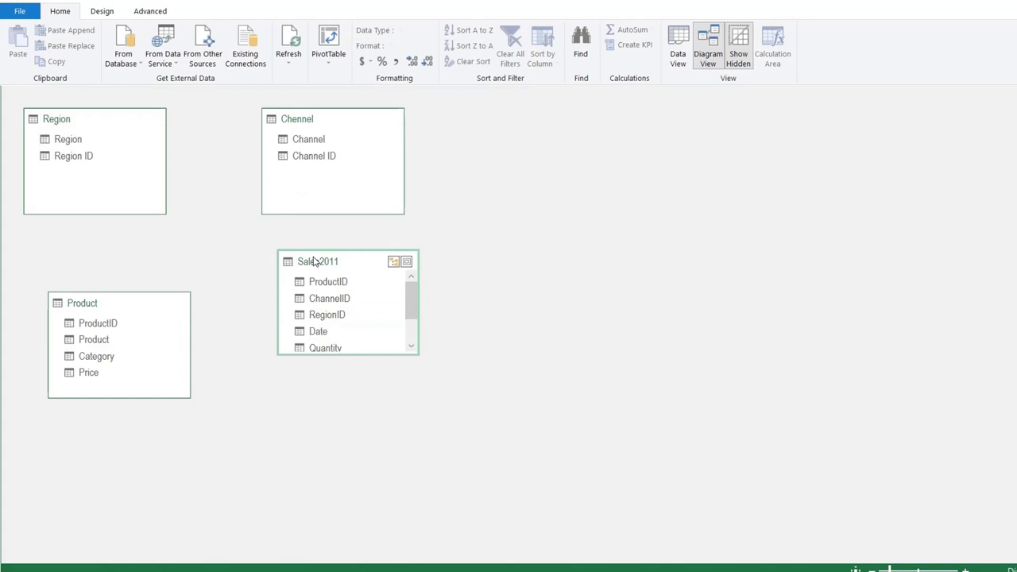
key("Delete")
key("Return")
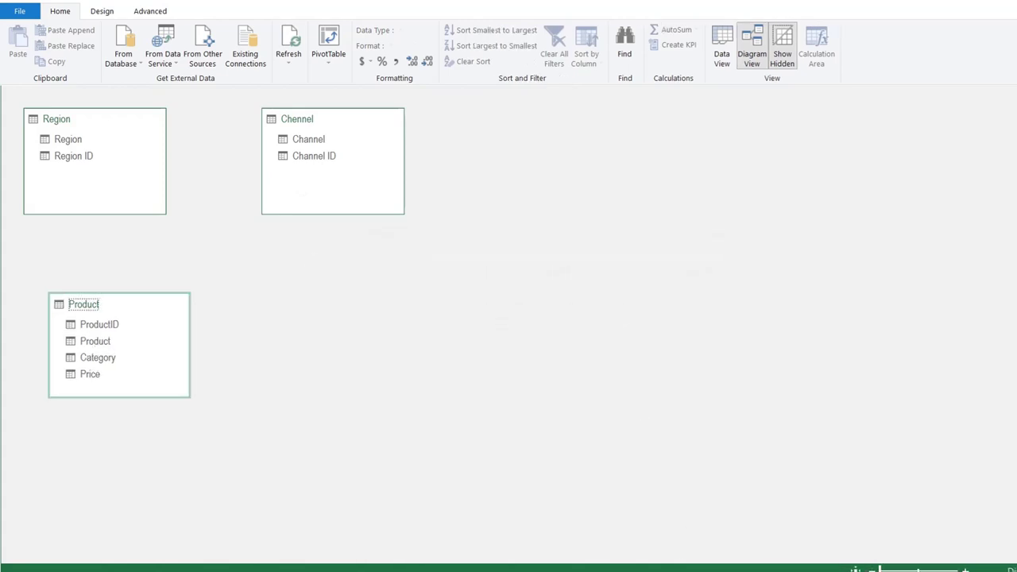
Switch to the Excel workbook, import the CSV2011-2018 folder for transformation in Power Query, and preview the Sales2011.csv content
left_click(622, 571)
left_click(600, 545)
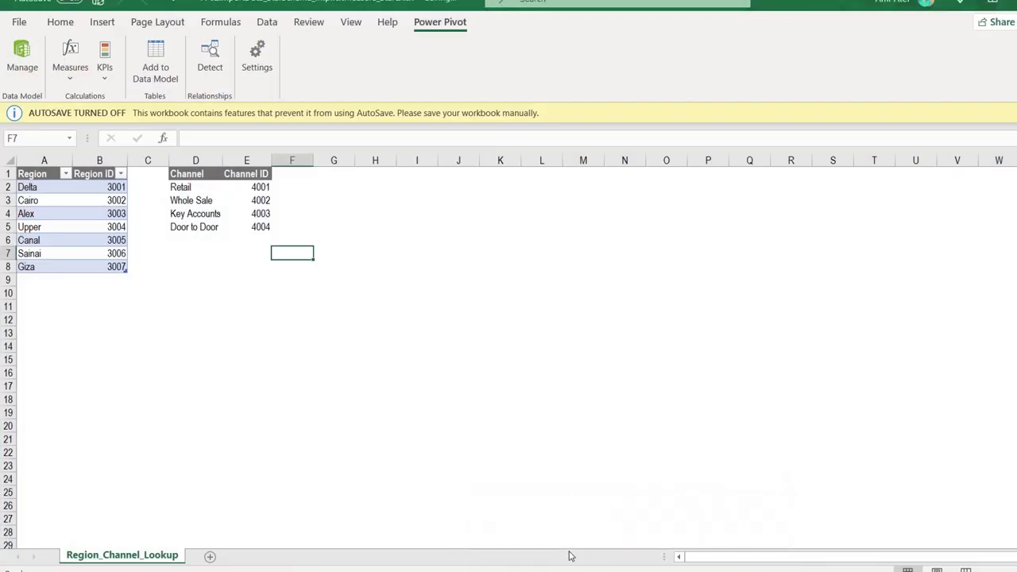
left_click(346, 47)
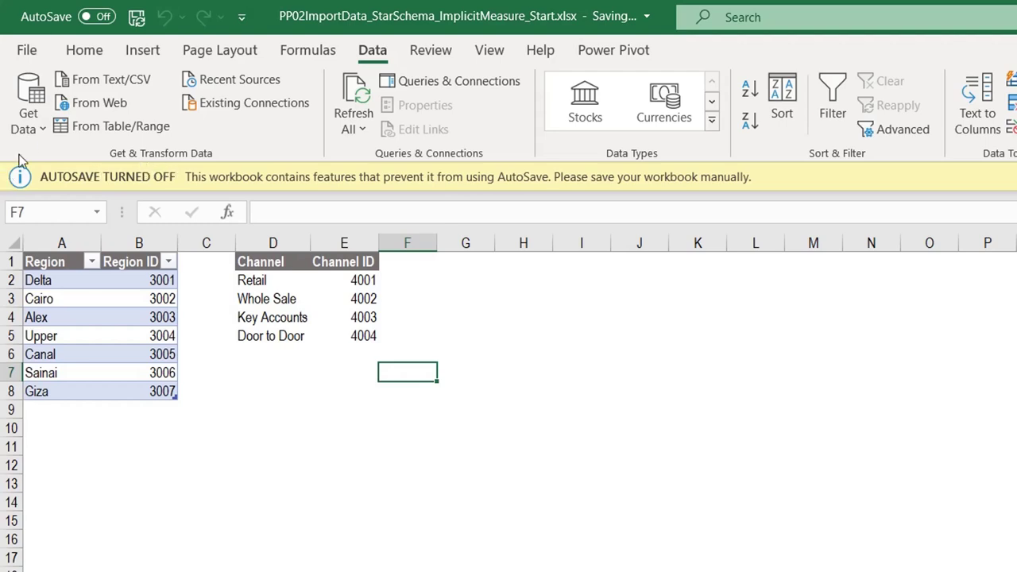
left_click(27, 127)
mouse_move(208, 159)
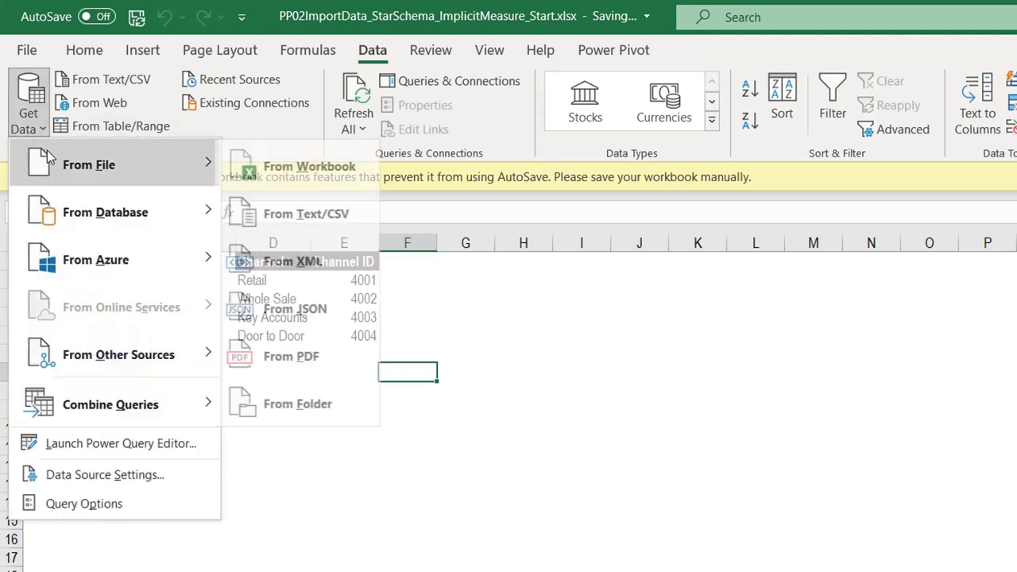
left_click(308, 403)
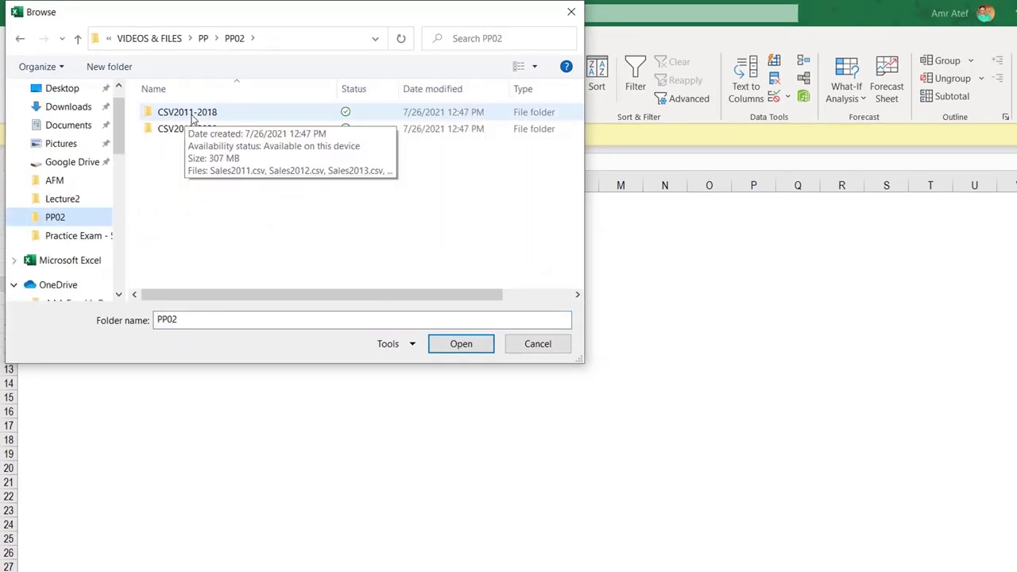
left_click(191, 119)
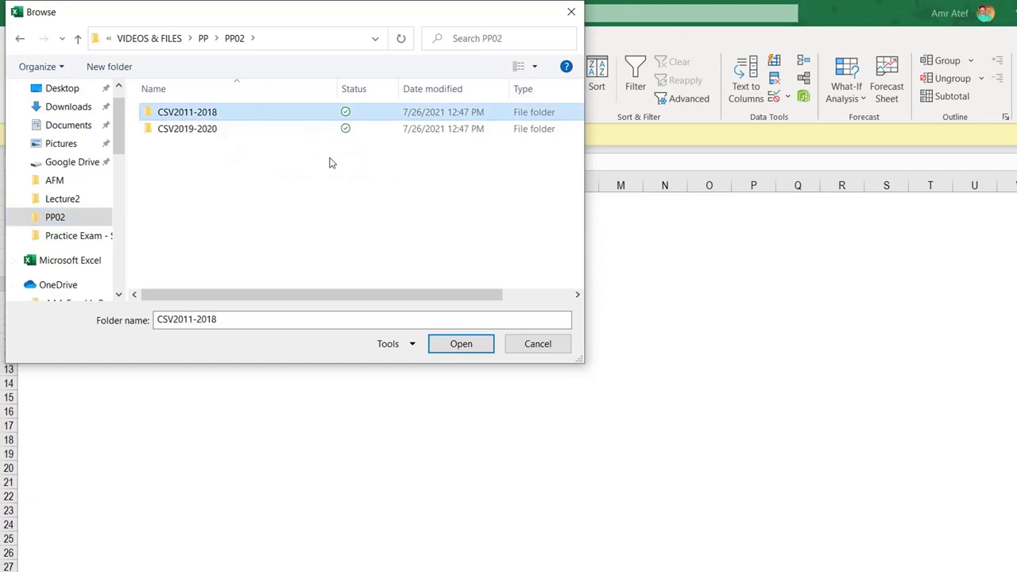
left_click(469, 346)
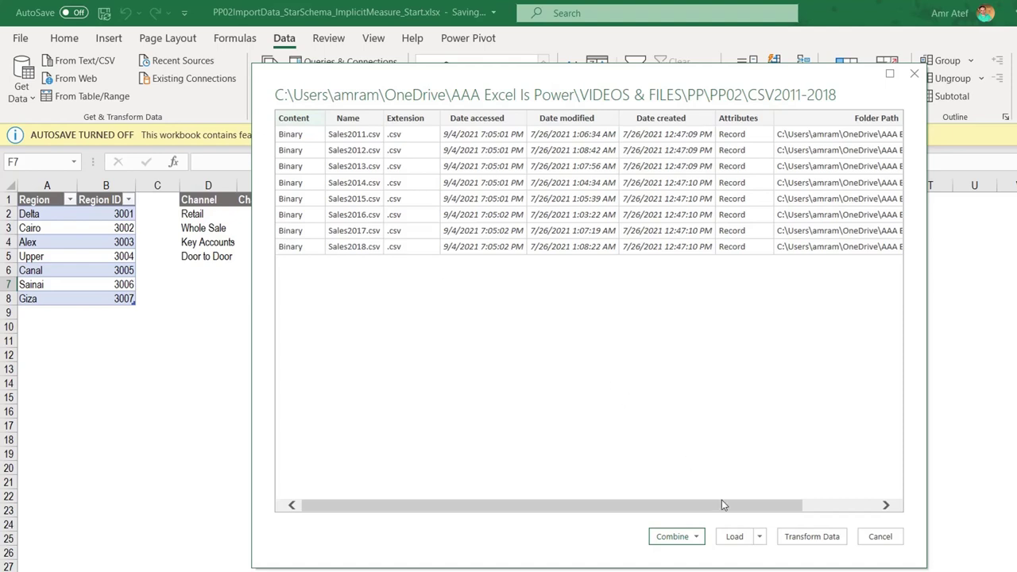
left_click(812, 543)
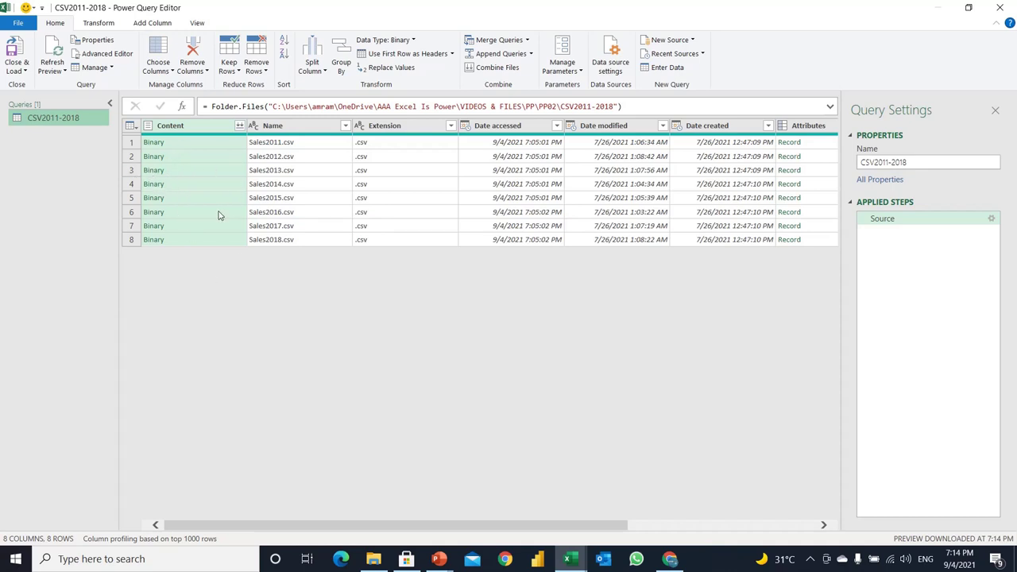
left_click(208, 144)
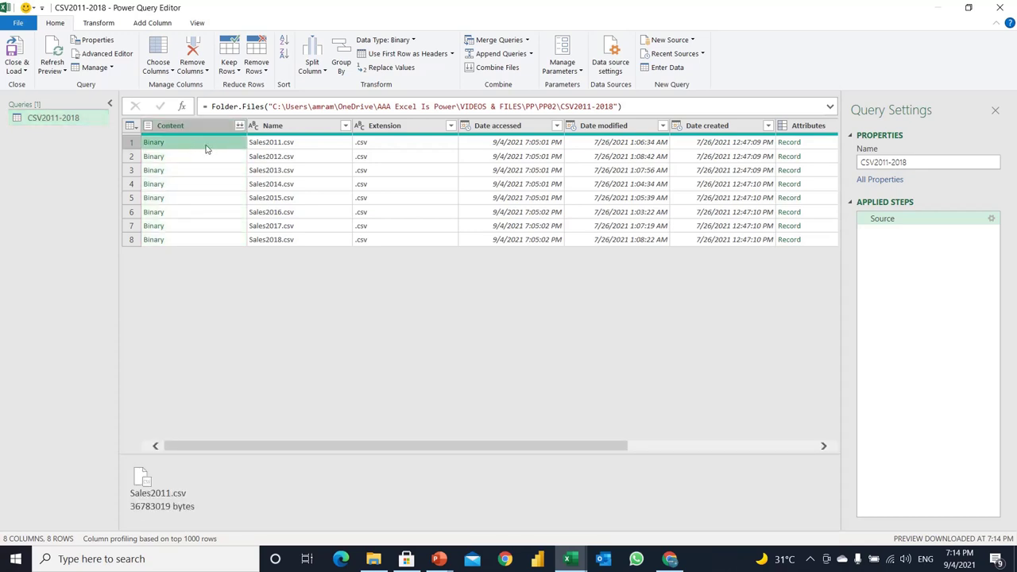
left_click_drag(304, 454, 309, 436)
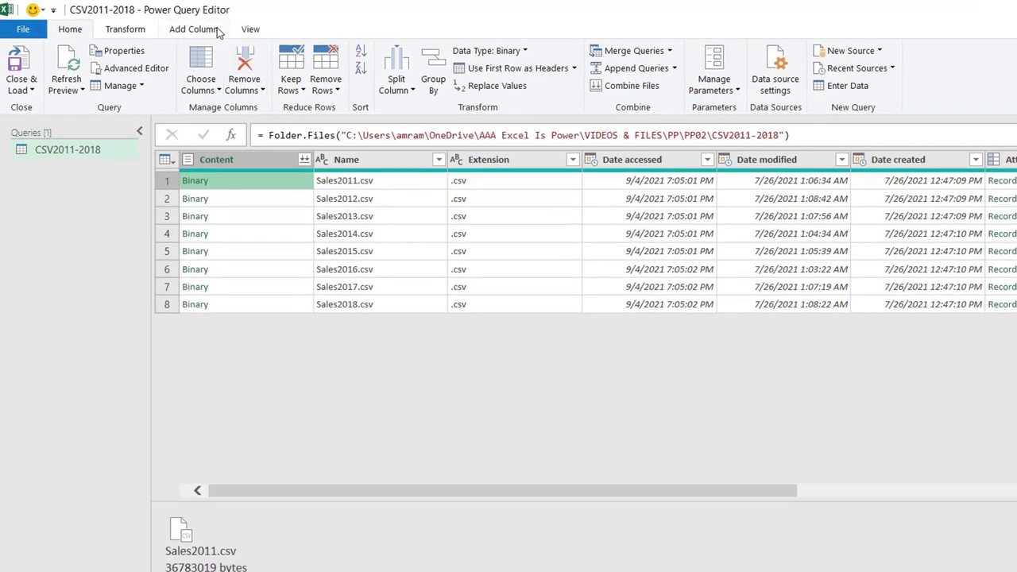
Add a custom column with the formula =Csv.Document ([Content]) and preview the first file's table in an enlarged preview area
left_click(169, 22)
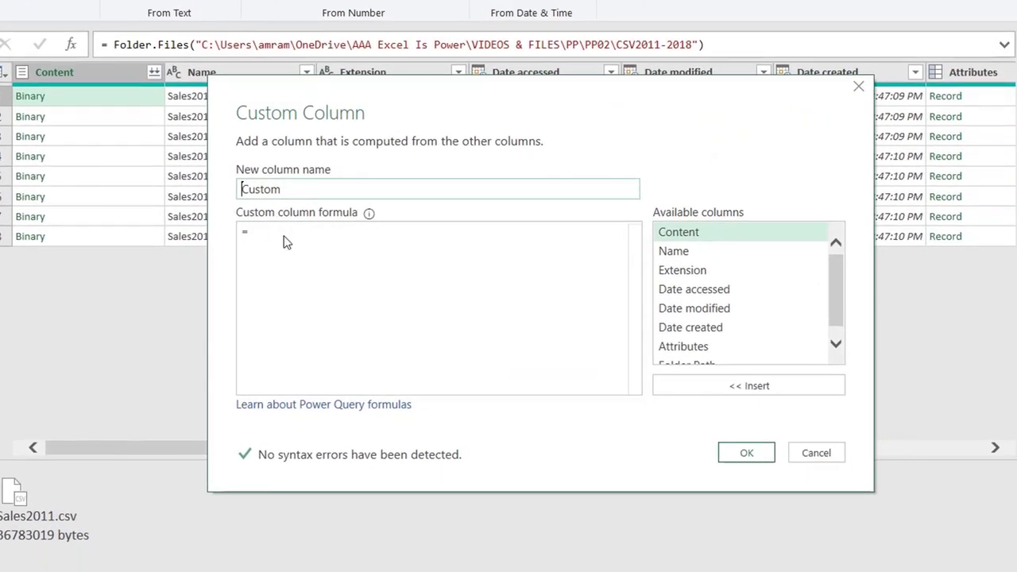
left_click(420, 304)
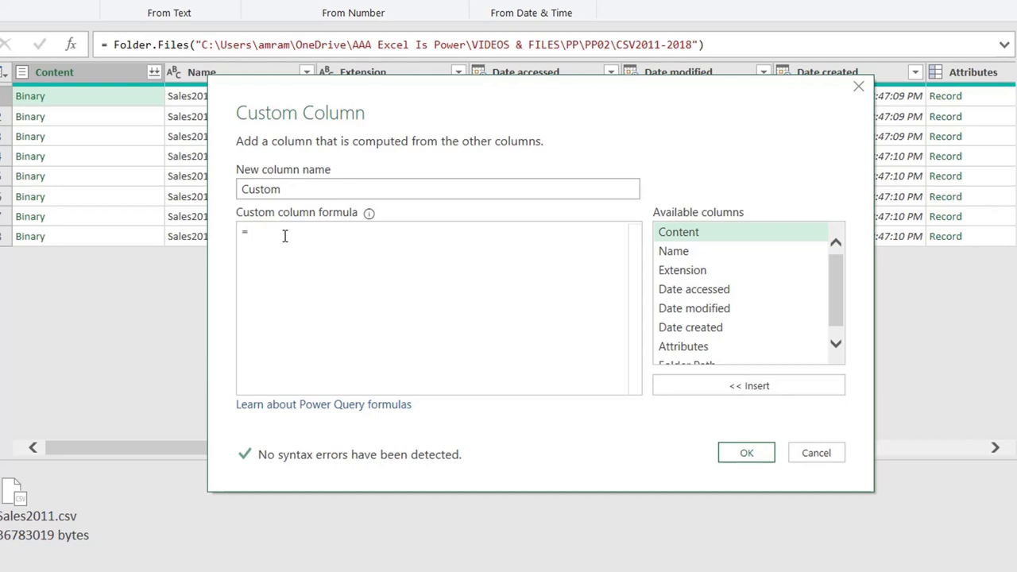
type("Csv")
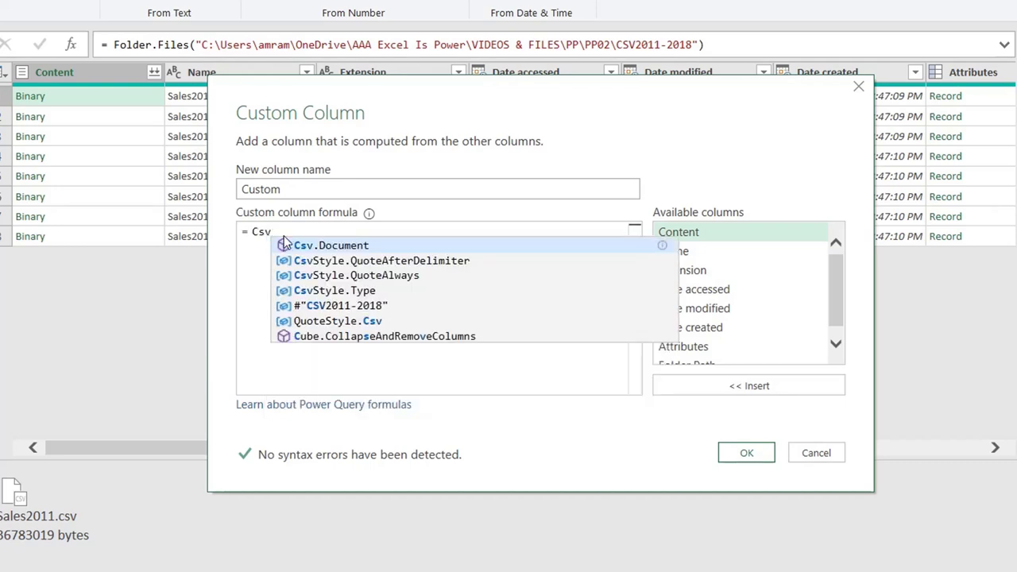
type(".")
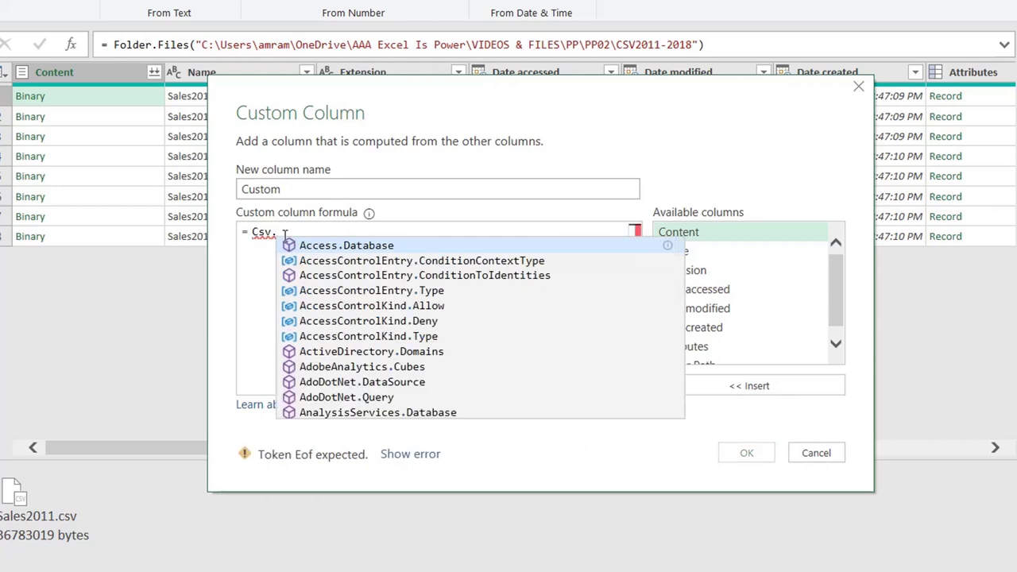
key("BackSpace")
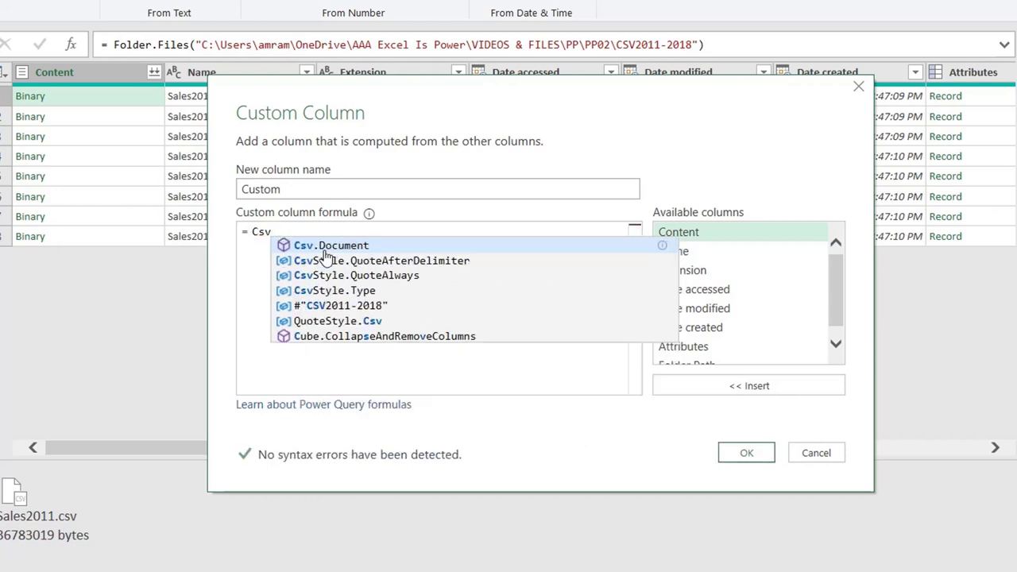
left_click(324, 247)
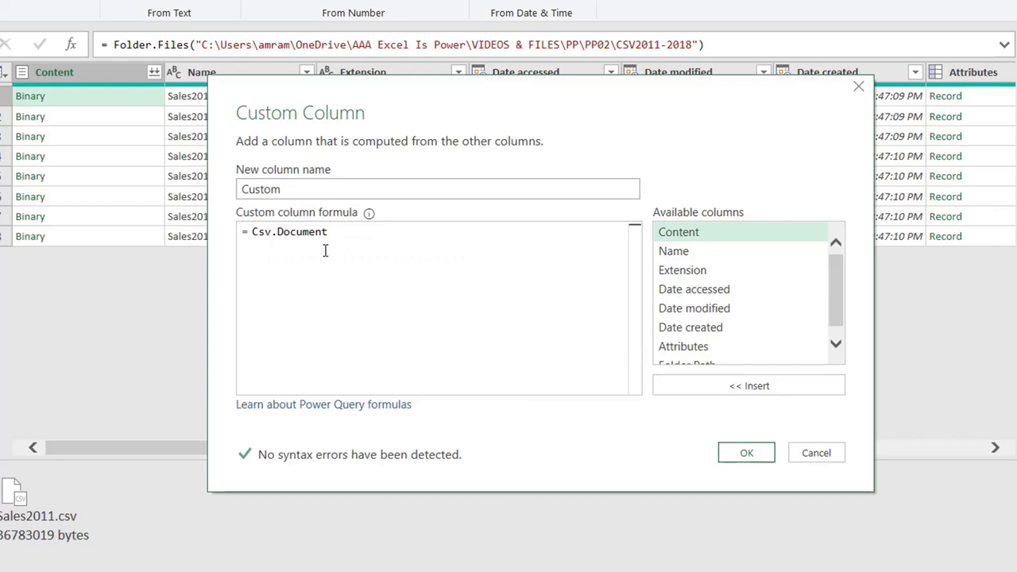
type("(")
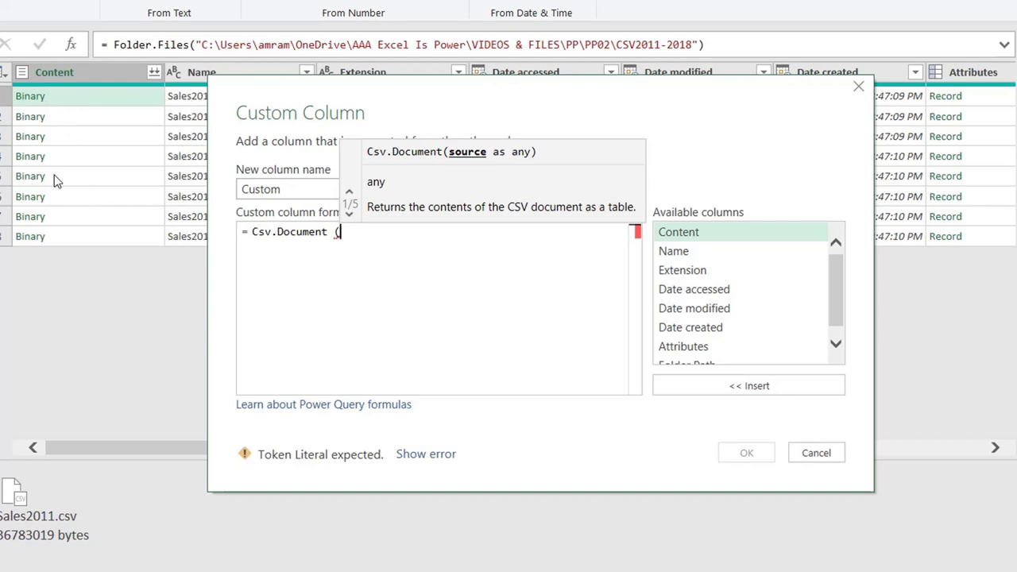
left_click(688, 235)
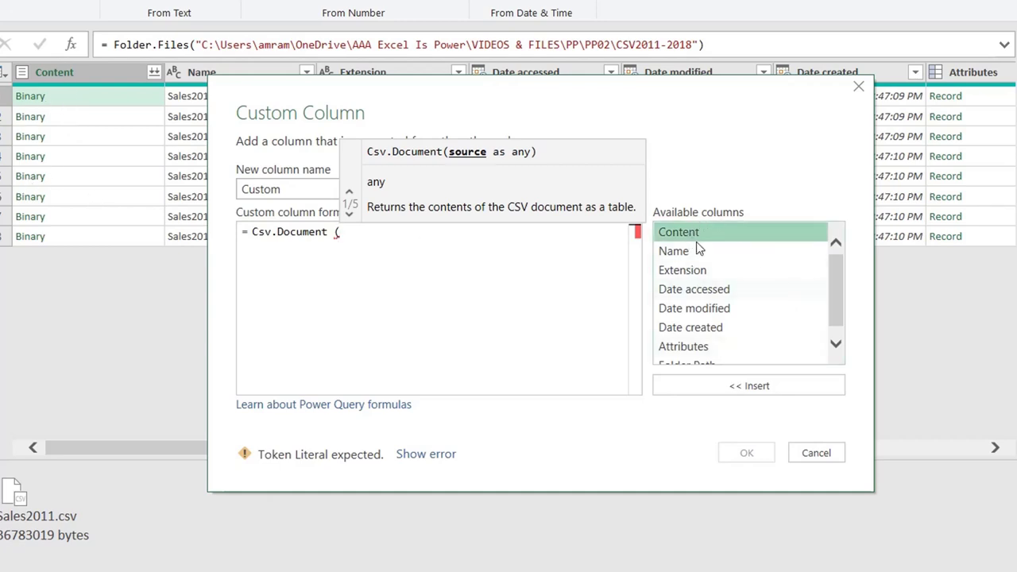
left_click(755, 387)
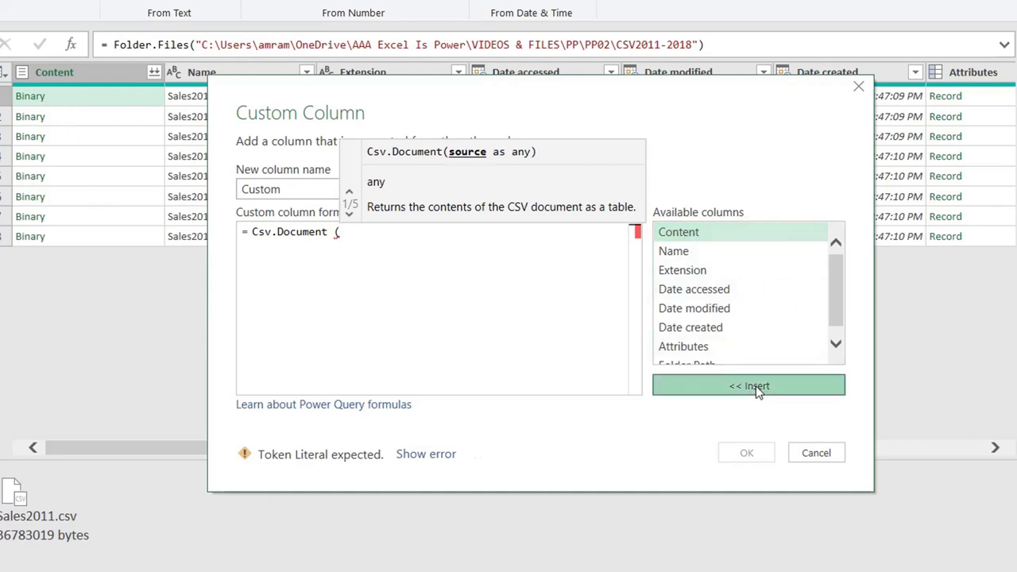
type(")")
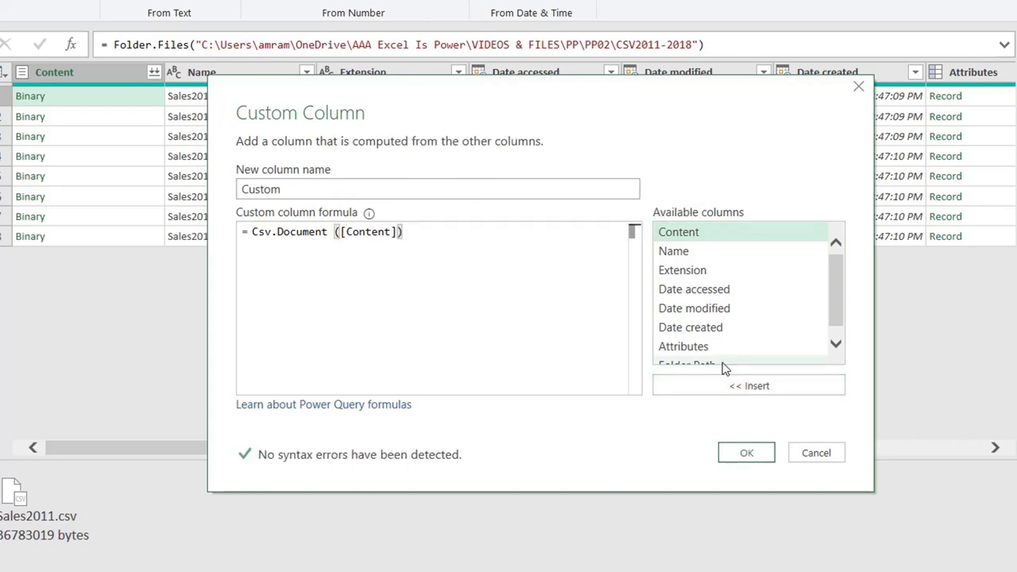
left_click(746, 453)
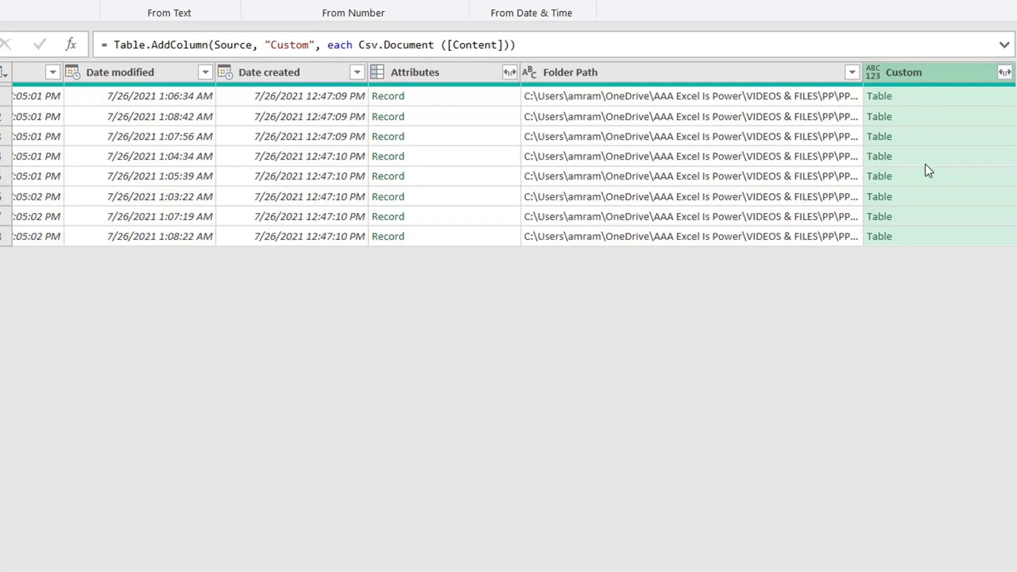
left_click(997, 107)
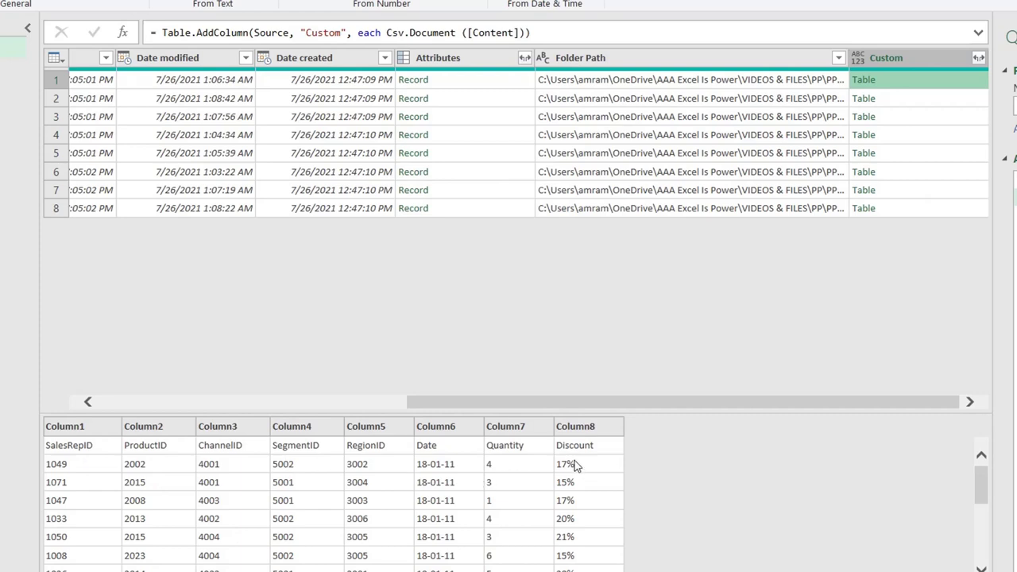
left_click_drag(460, 411, 453, 356)
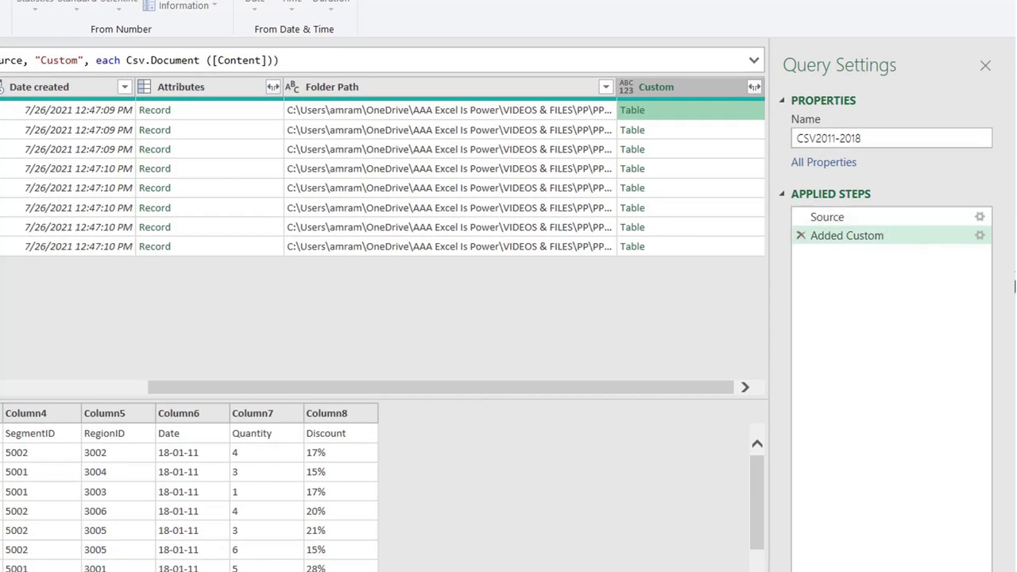
Change the custom column's formula to =Table.PromoteHeaders( Csv.Document ([Content])) and preview the first file's table
left_click(980, 236)
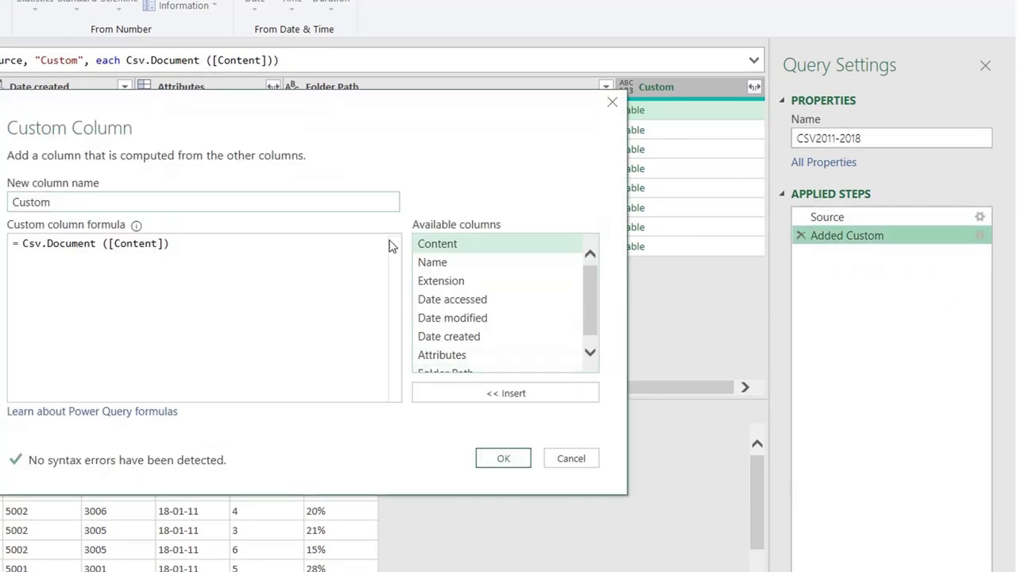
left_click(24, 243)
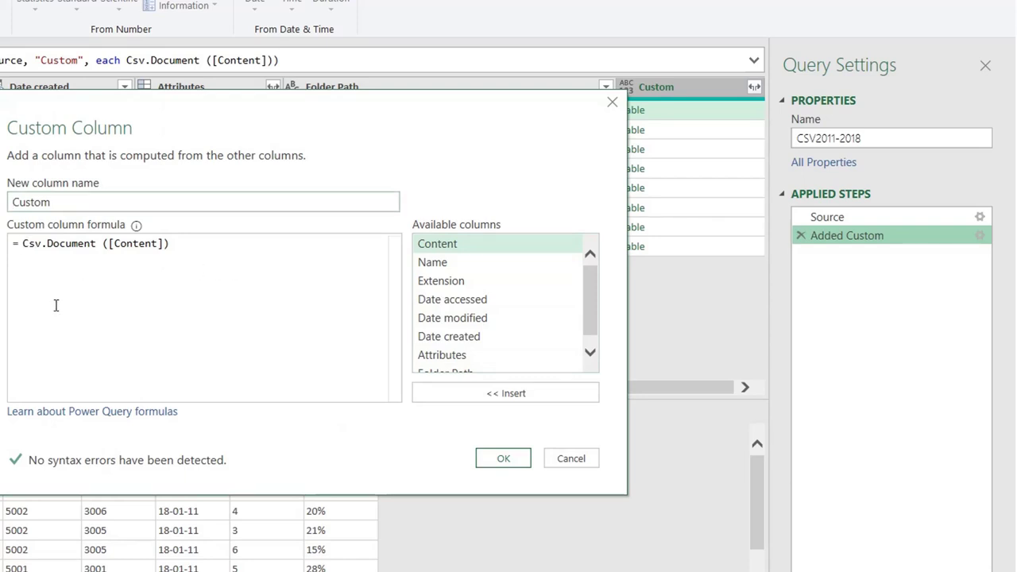
type("T able.Pr")
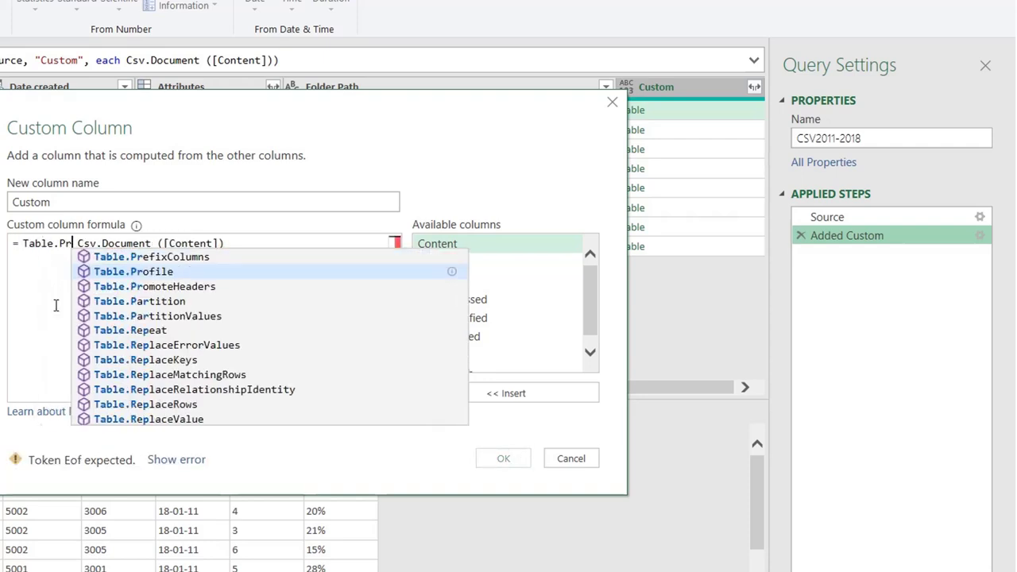
key("Tab")
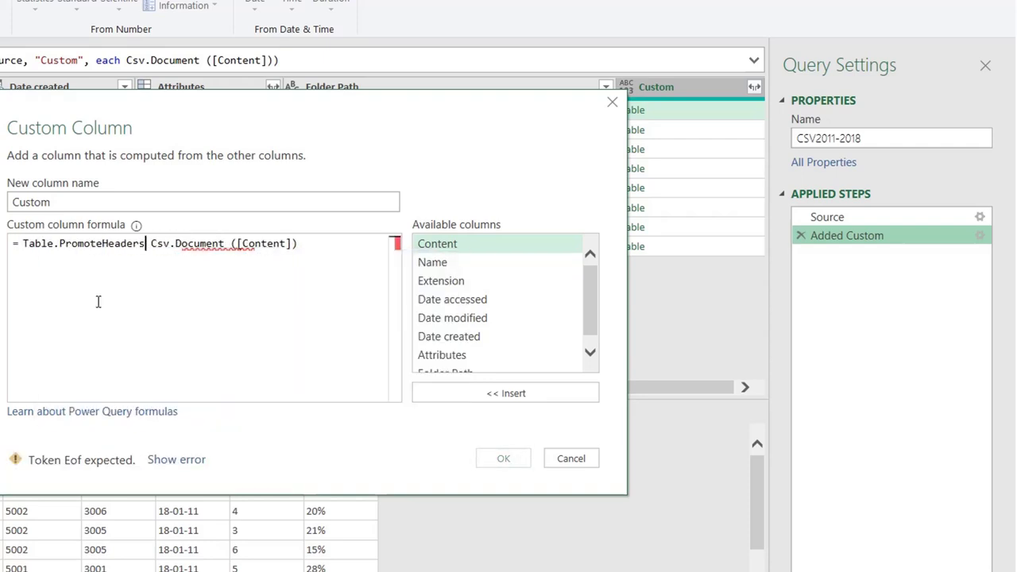
type("(")
left_click(317, 250)
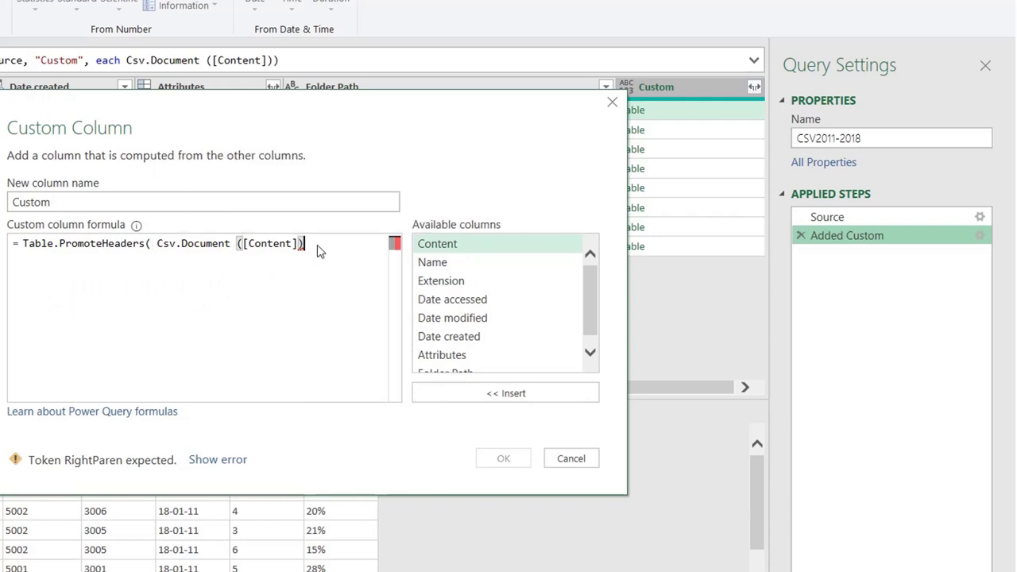
type(")")
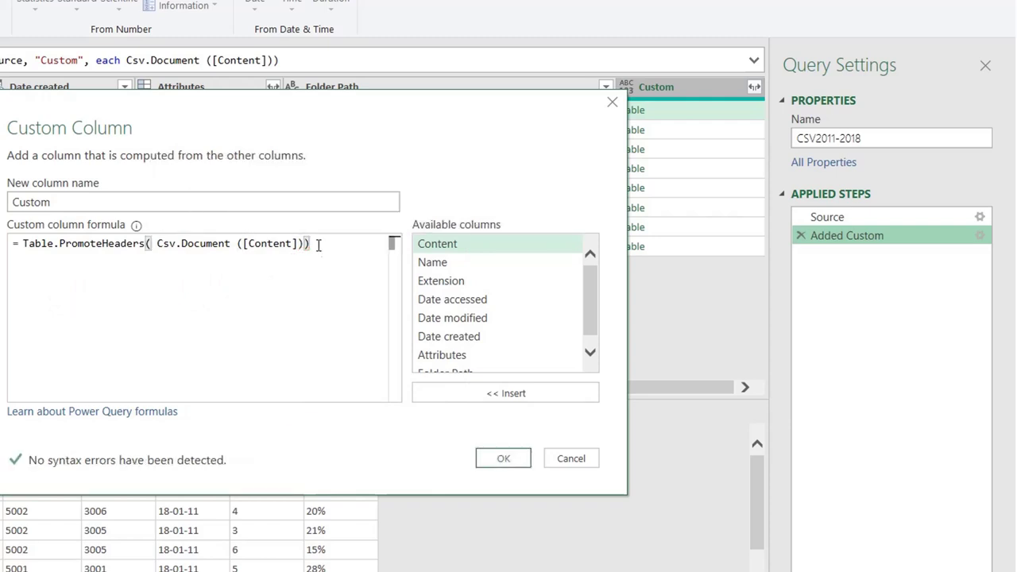
left_click(501, 461)
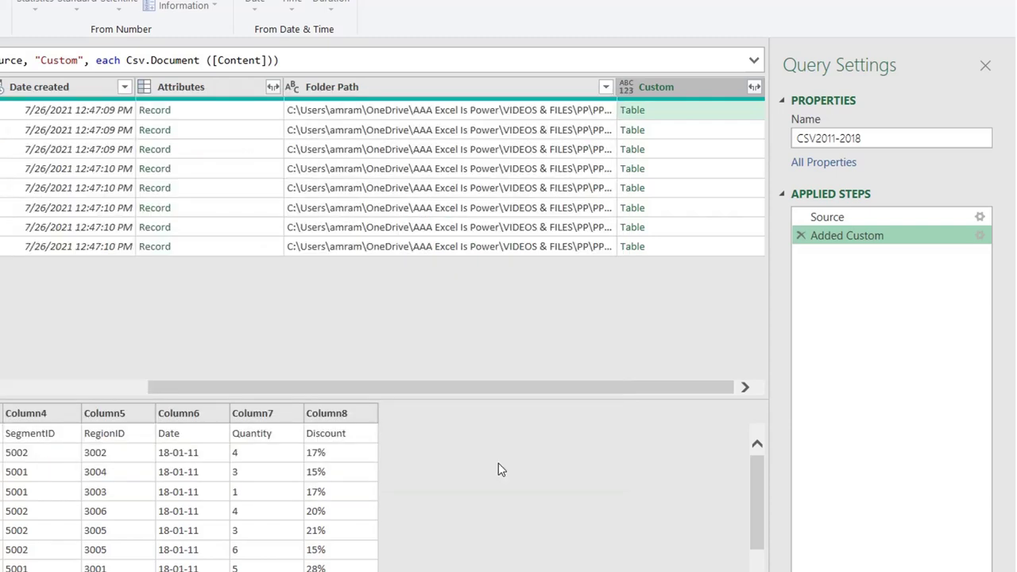
left_click(726, 117)
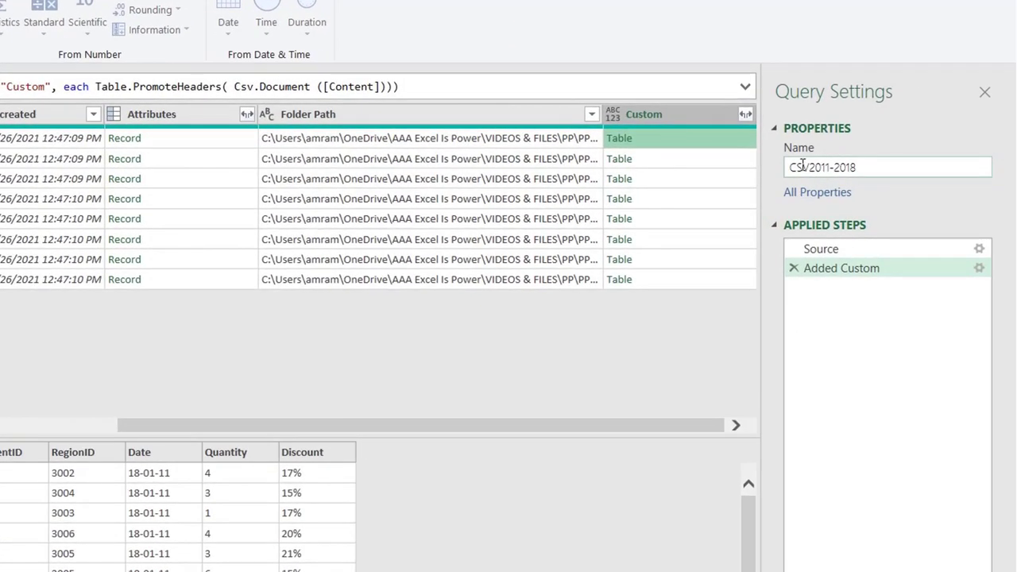
Rename the CSV2011-2018 query as AllSales
left_click_drag(876, 166, 789, 167)
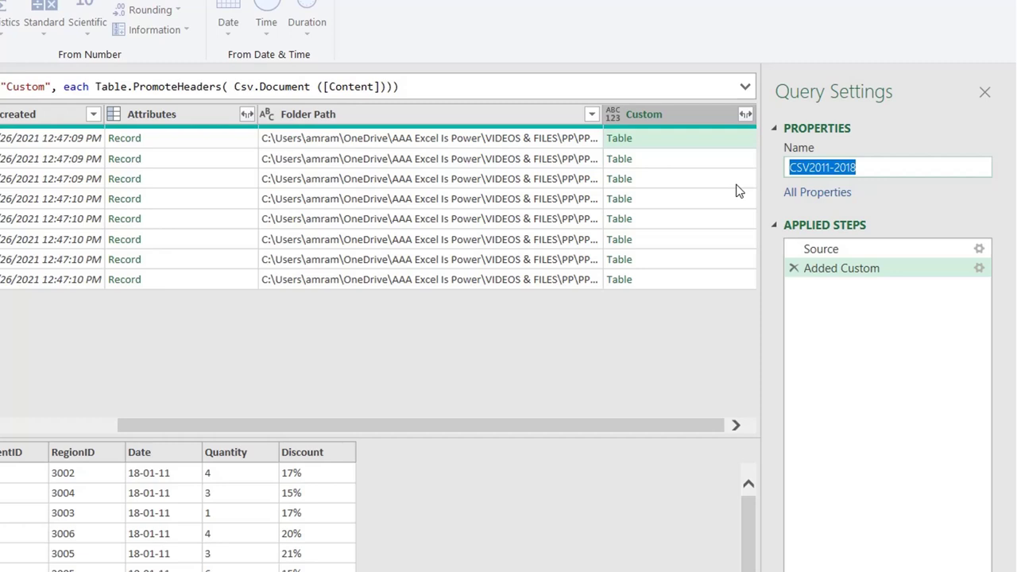
type("AllSa")
type("les")
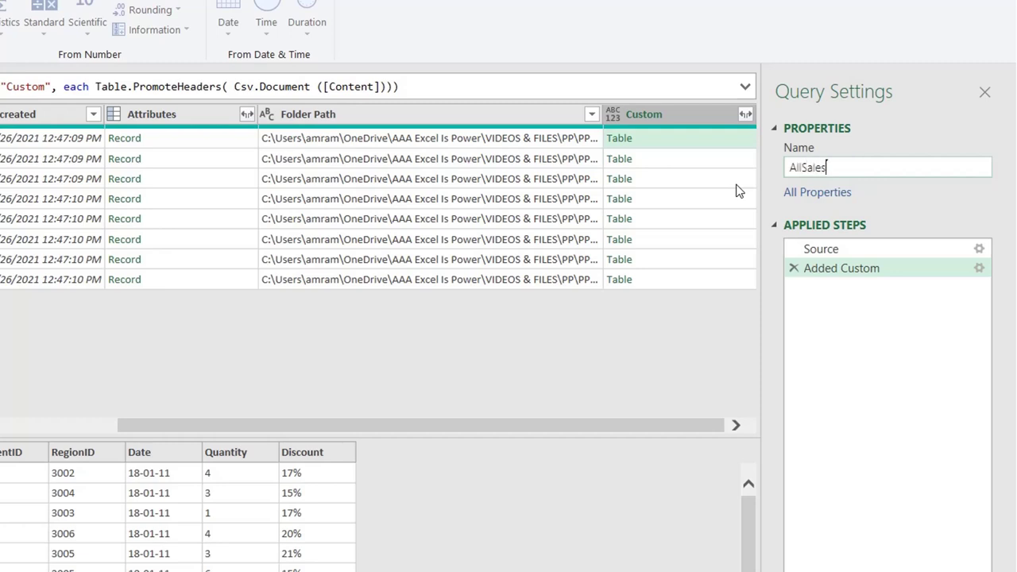
key("Return")
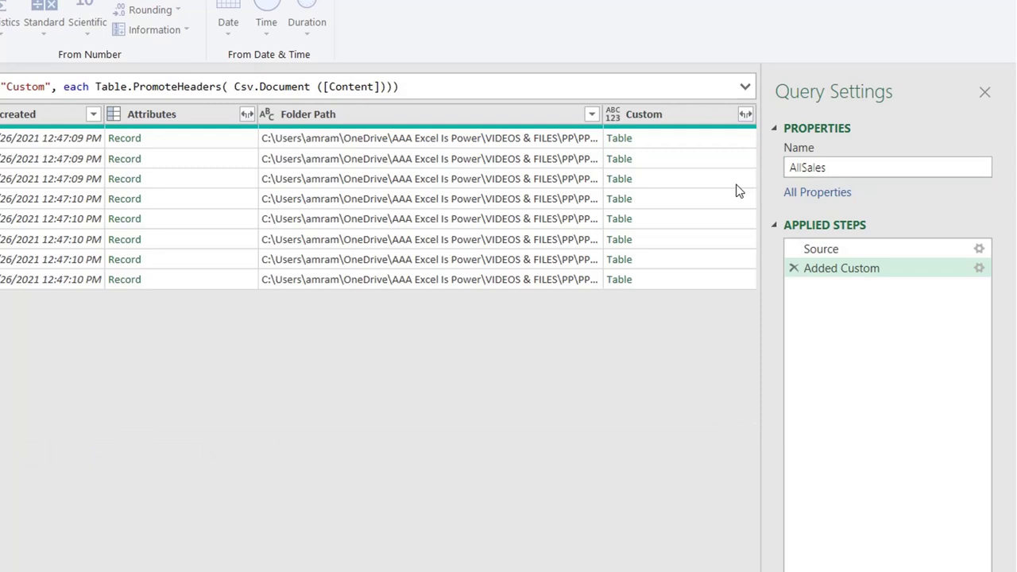
Remove all columns of the AllSales query except Custom
left_click(850, 115)
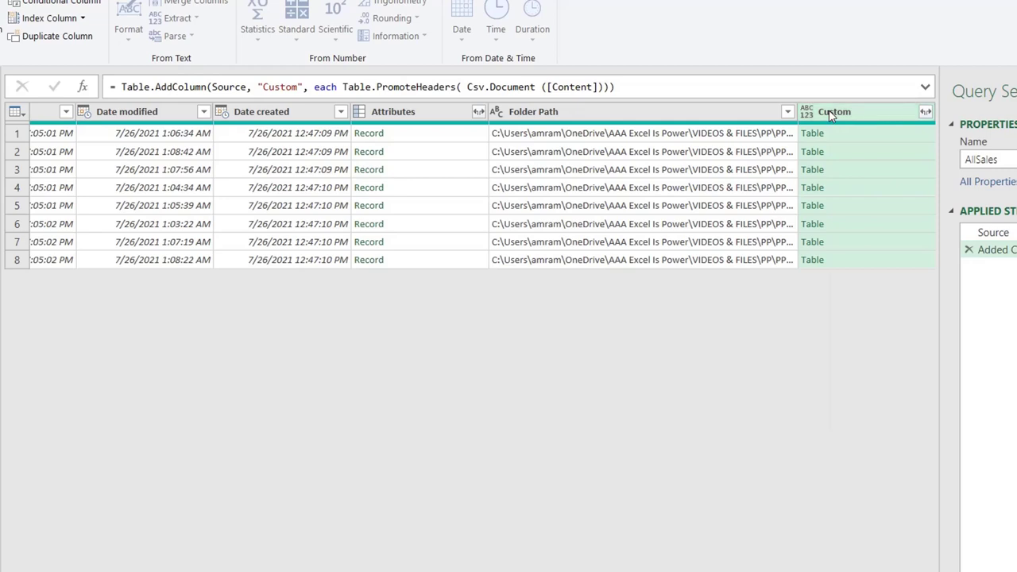
right_click(828, 112)
left_click(877, 164)
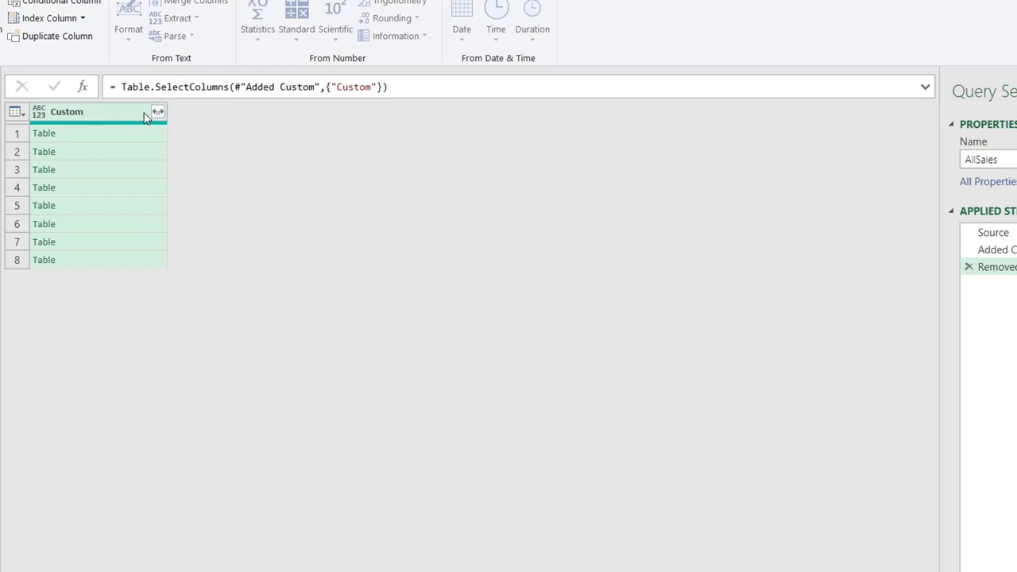
Expand the Custom column's tables without SalesRepID and SegmentID and without the original column name as prefix
left_click(157, 112)
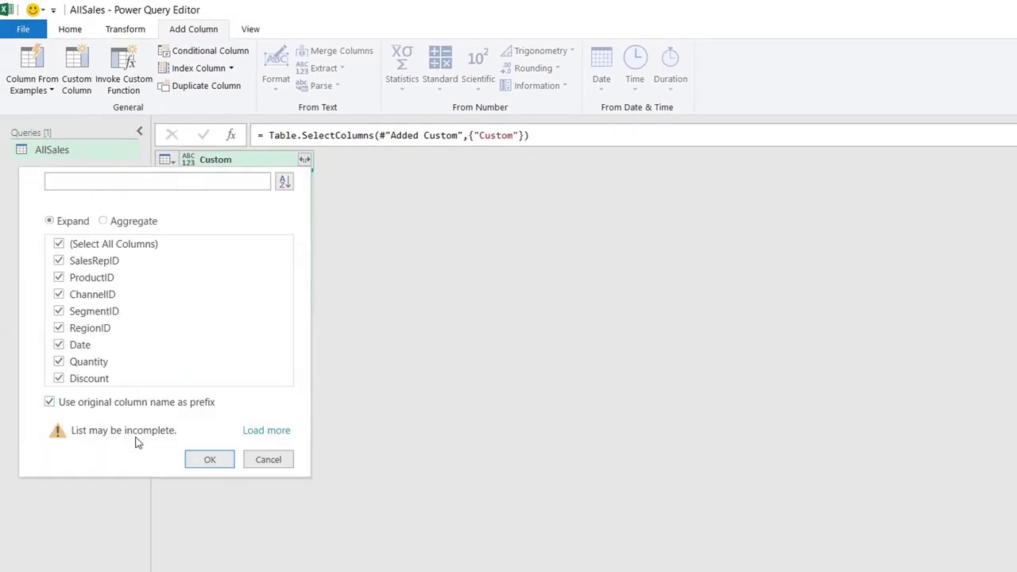
left_click(50, 402)
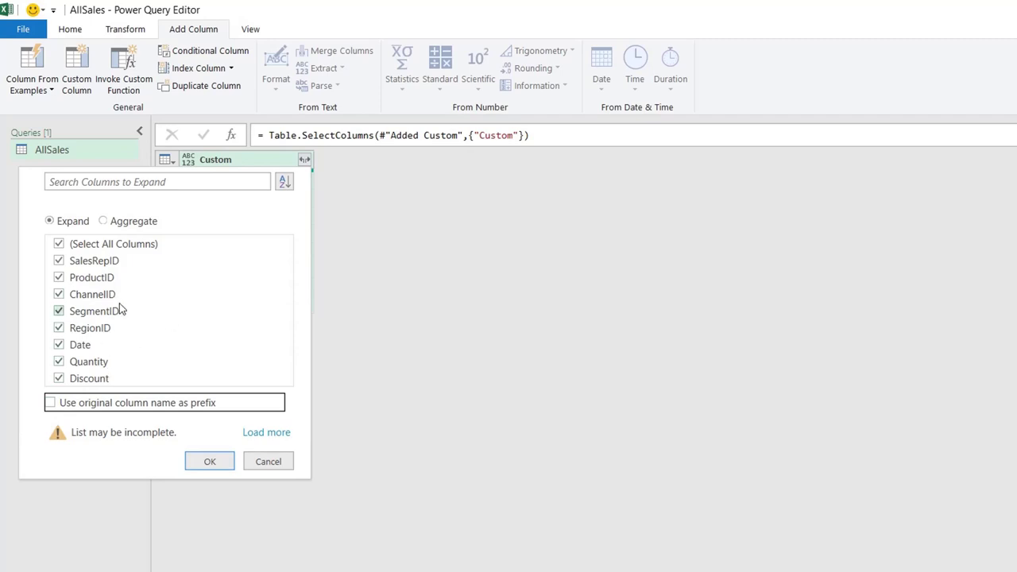
left_click(60, 262)
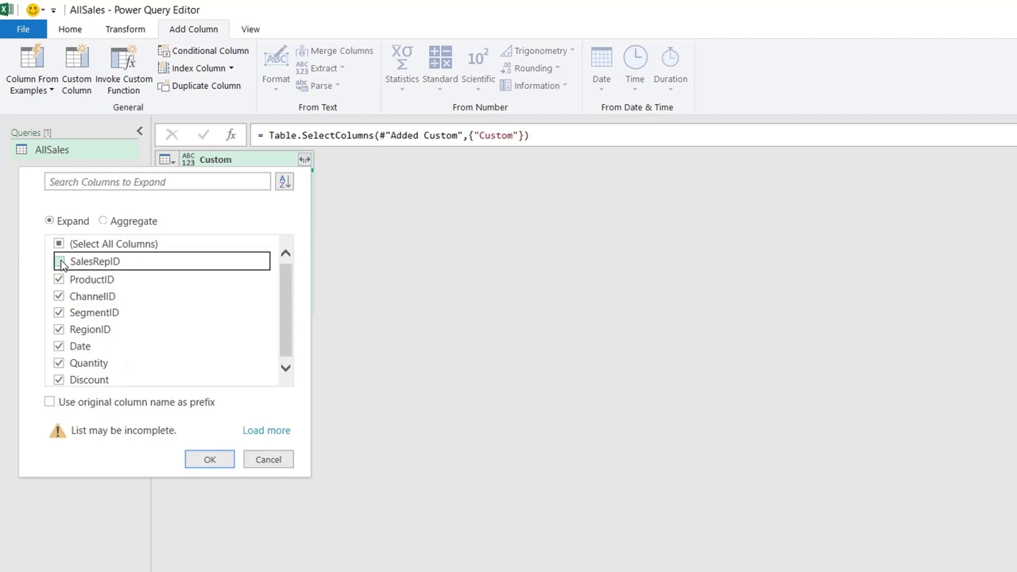
left_click(59, 313)
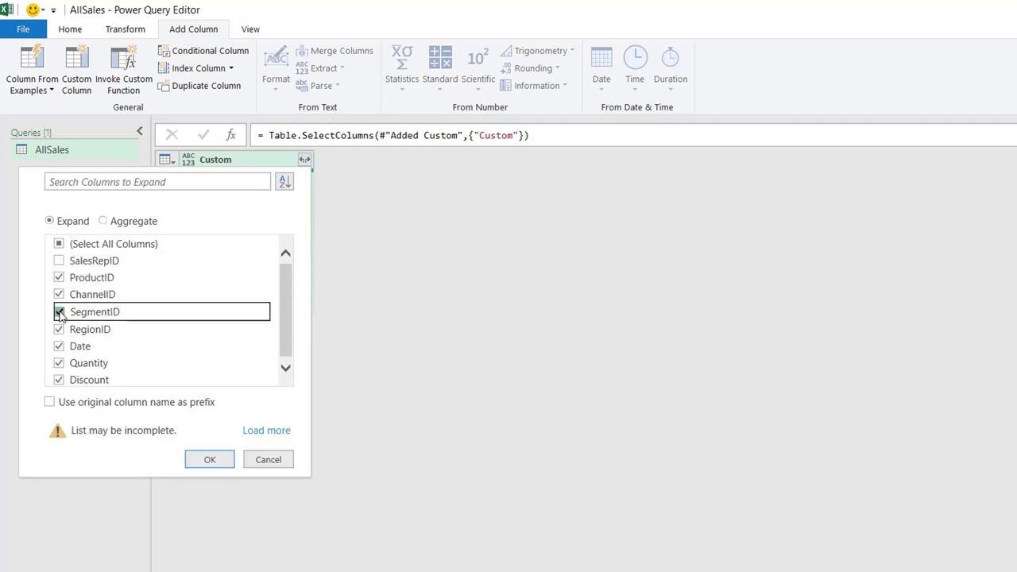
left_click(210, 459)
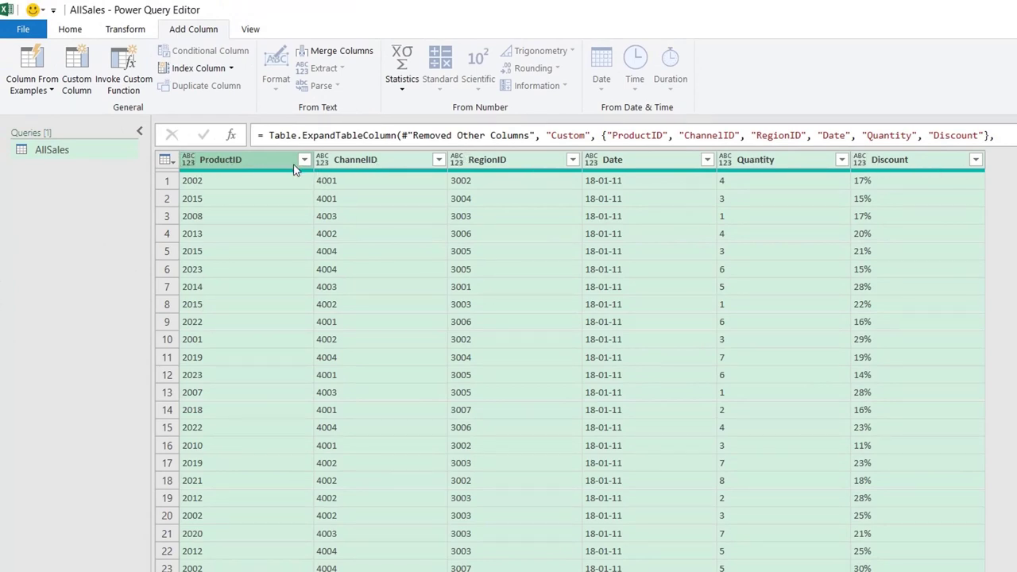
Detect the data types of all expanded columns automatically and check a value in the Date column
left_click(131, 30)
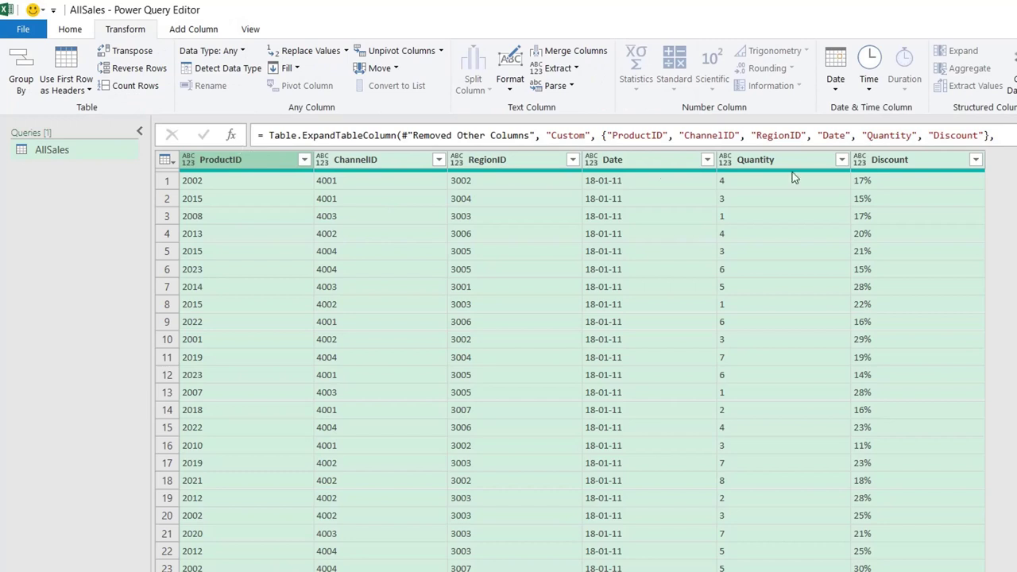
left_click(211, 70)
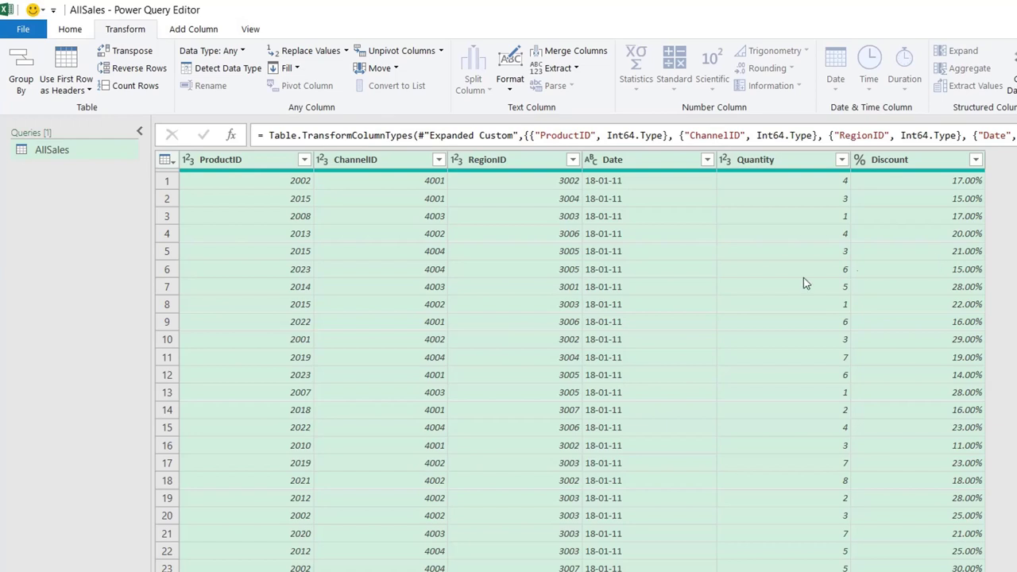
left_click(631, 200)
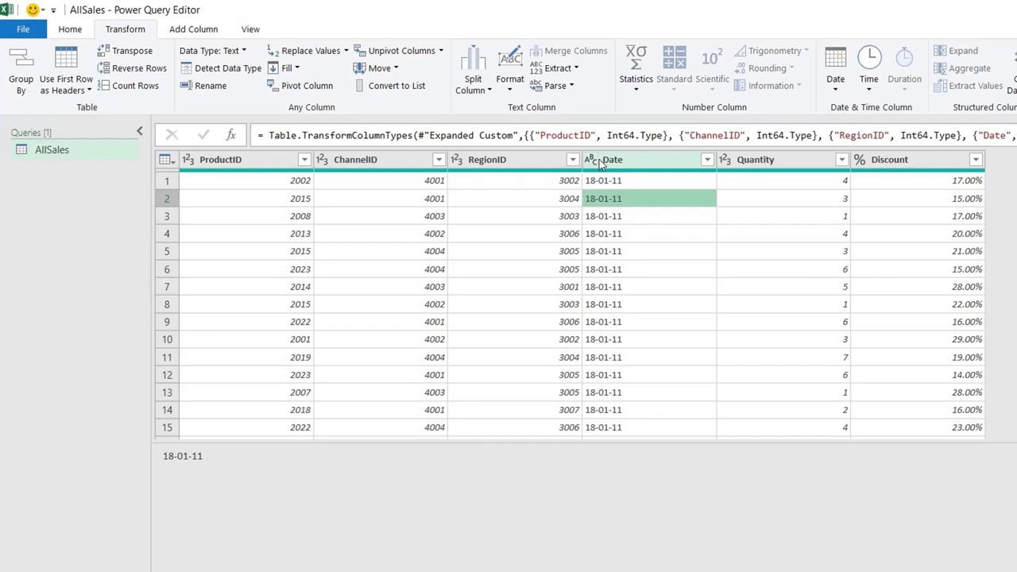
Change the Date column's type using locale, with data type Date and locale English (United Kingdom)
left_click(594, 161)
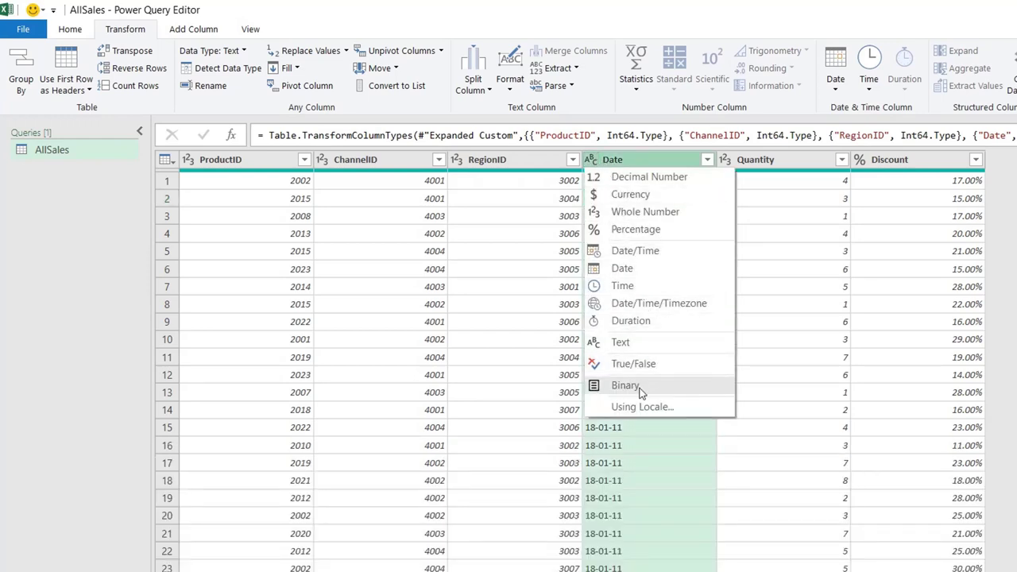
left_click(665, 408)
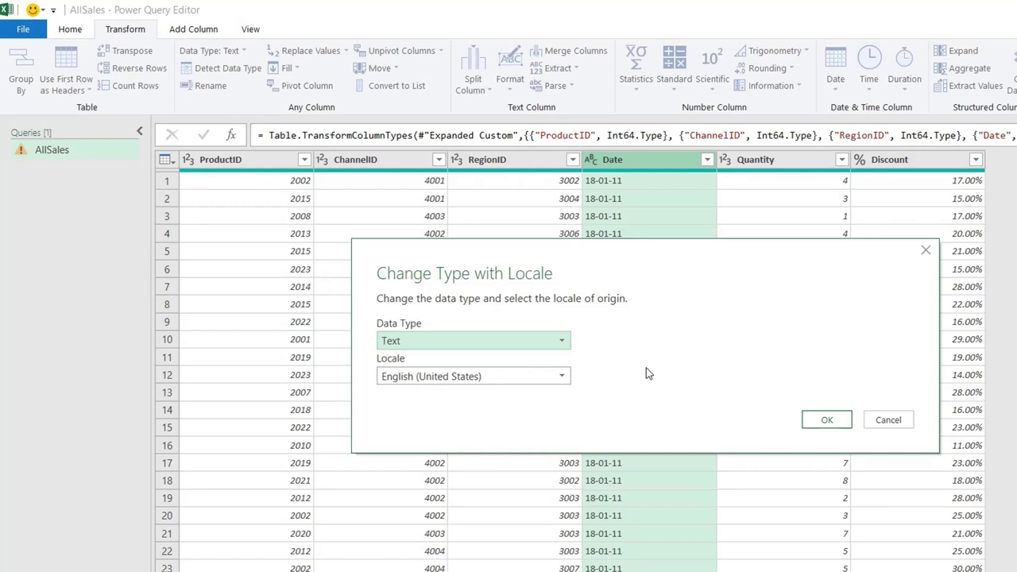
left_click(429, 386)
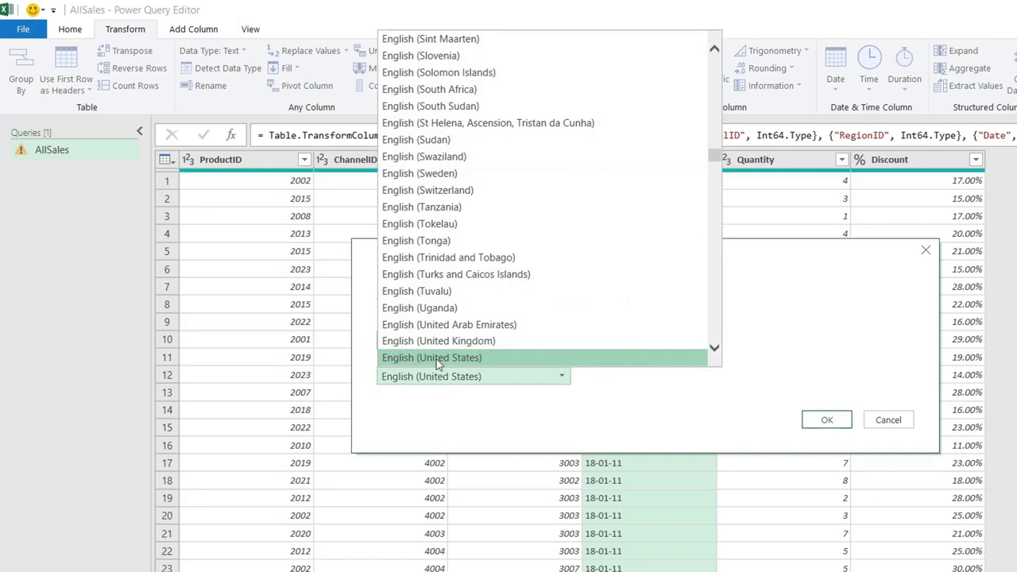
left_click(442, 350)
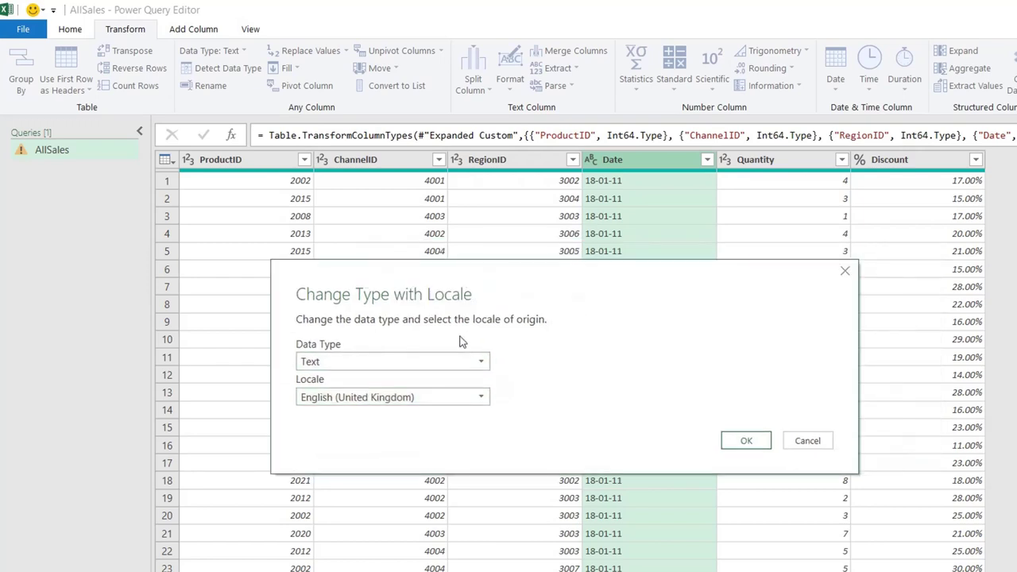
left_click(321, 363)
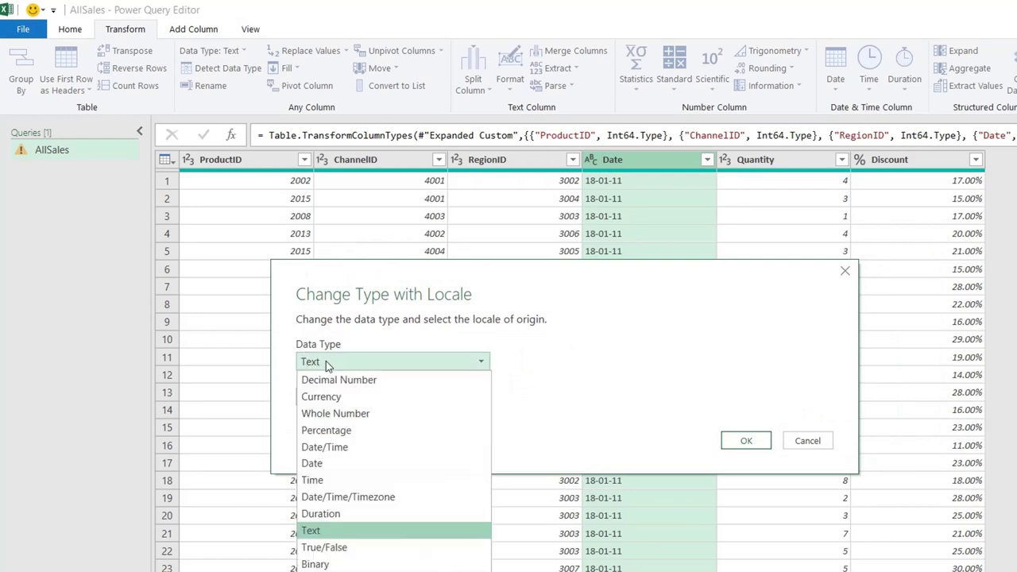
left_click(314, 463)
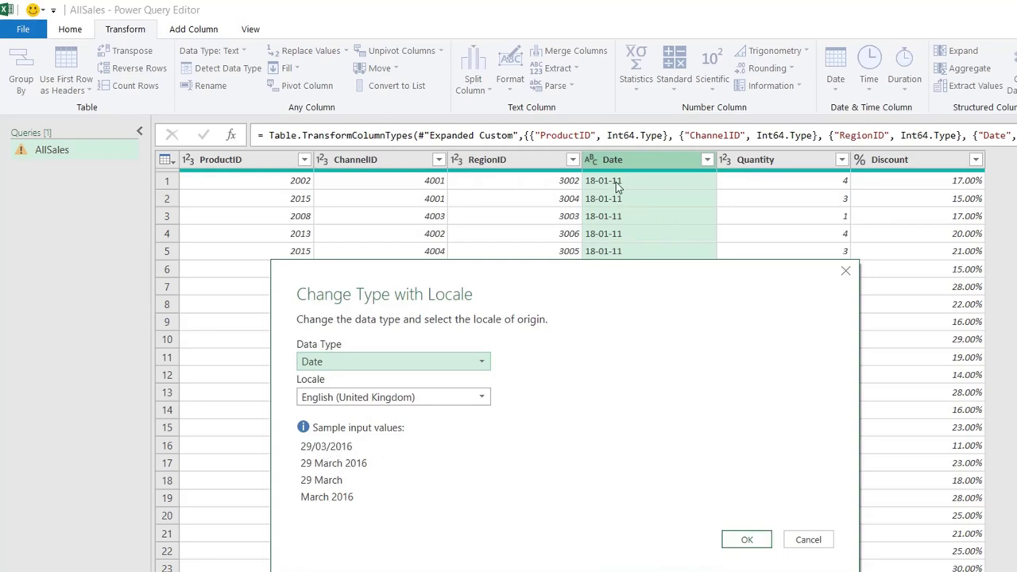
left_click(746, 539)
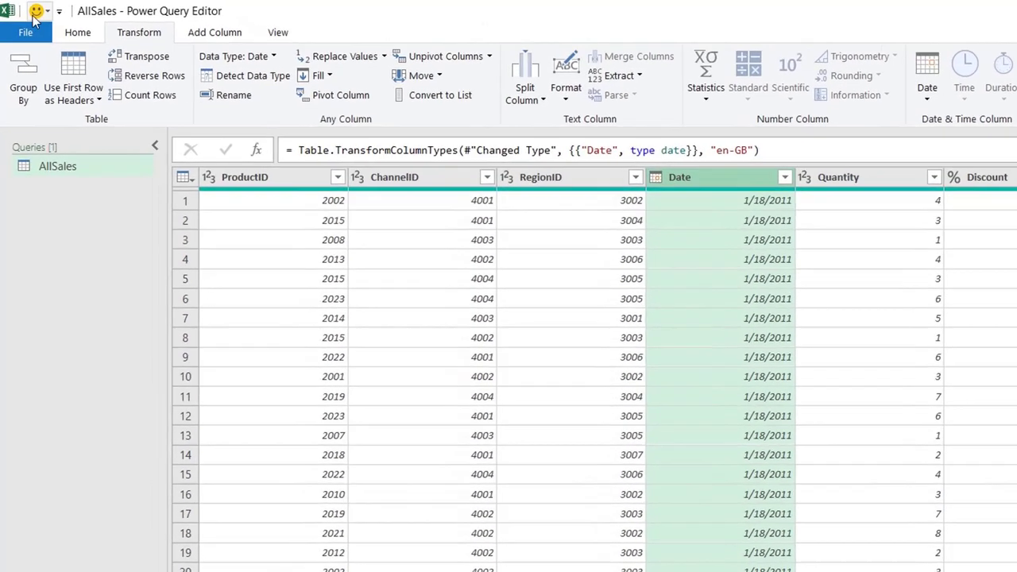
Close the query editor and load AllSales as a connection only, adding its data to the Data Model
left_click(70, 29)
left_click(40, 125)
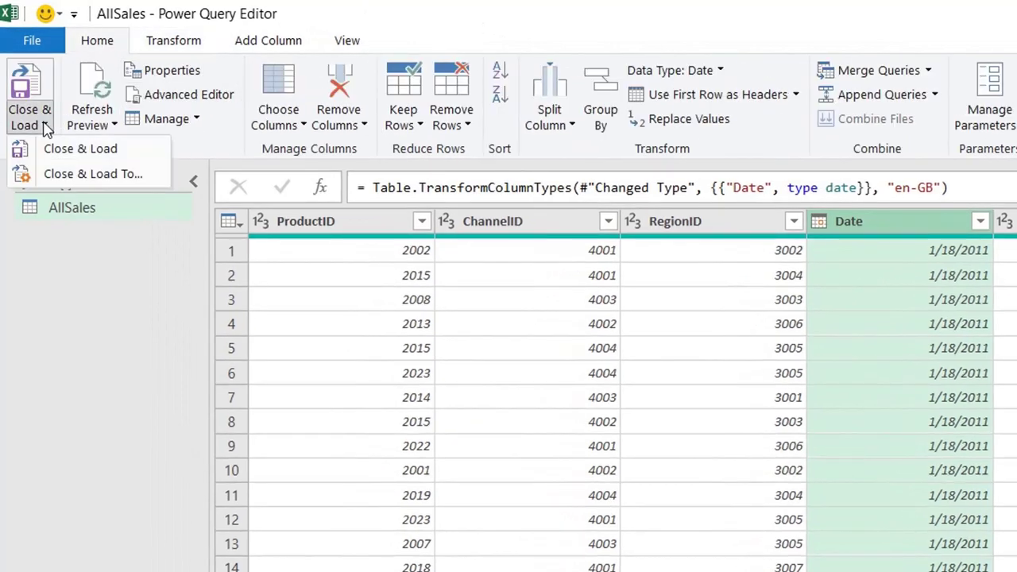
left_click(79, 172)
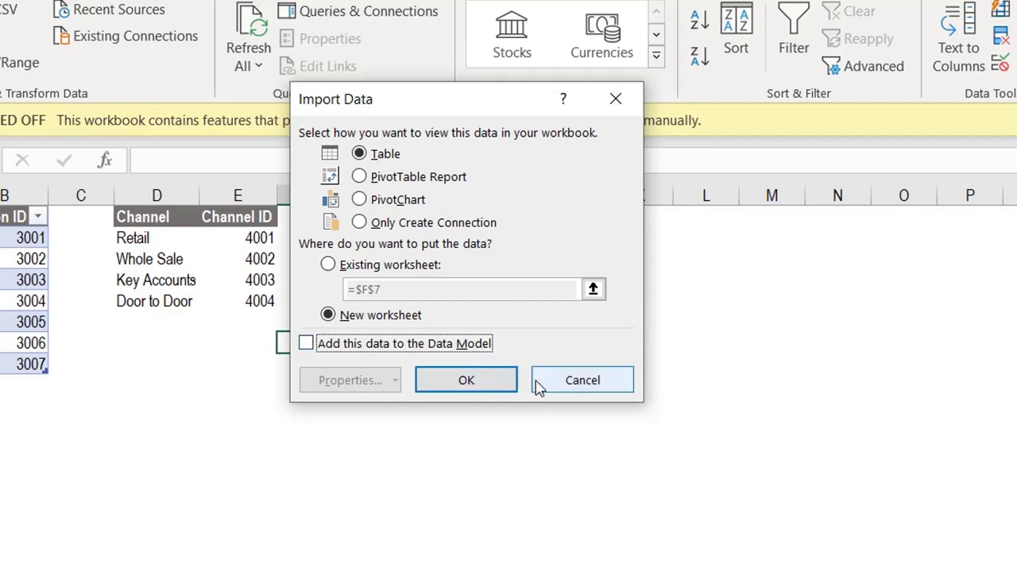
left_click(425, 225)
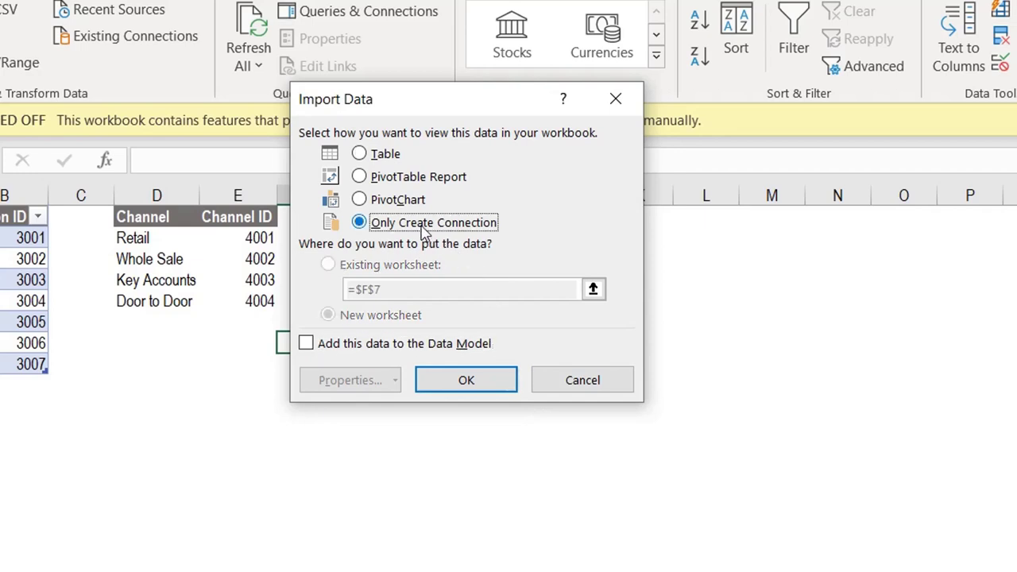
left_click(306, 346)
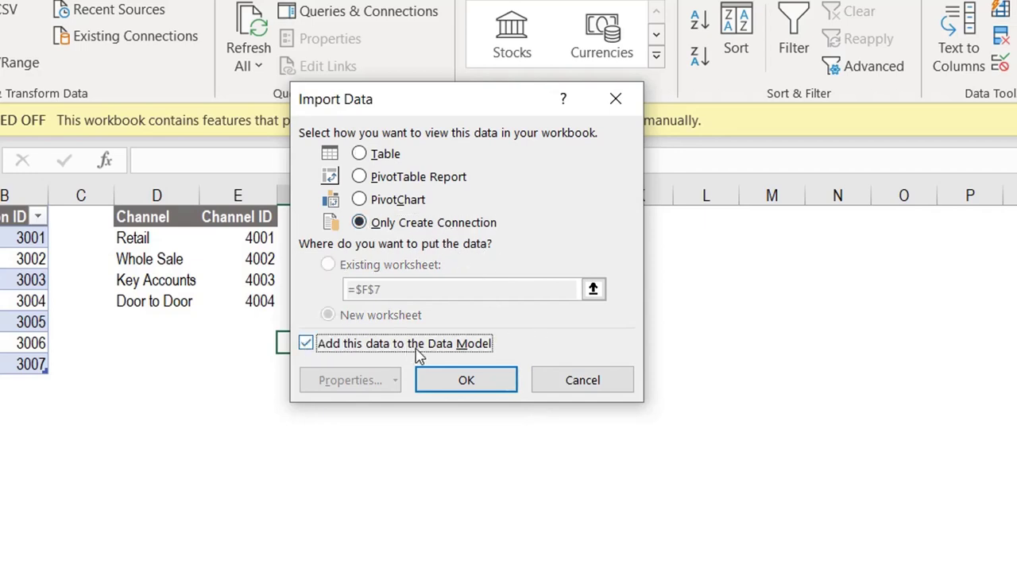
left_click(467, 380)
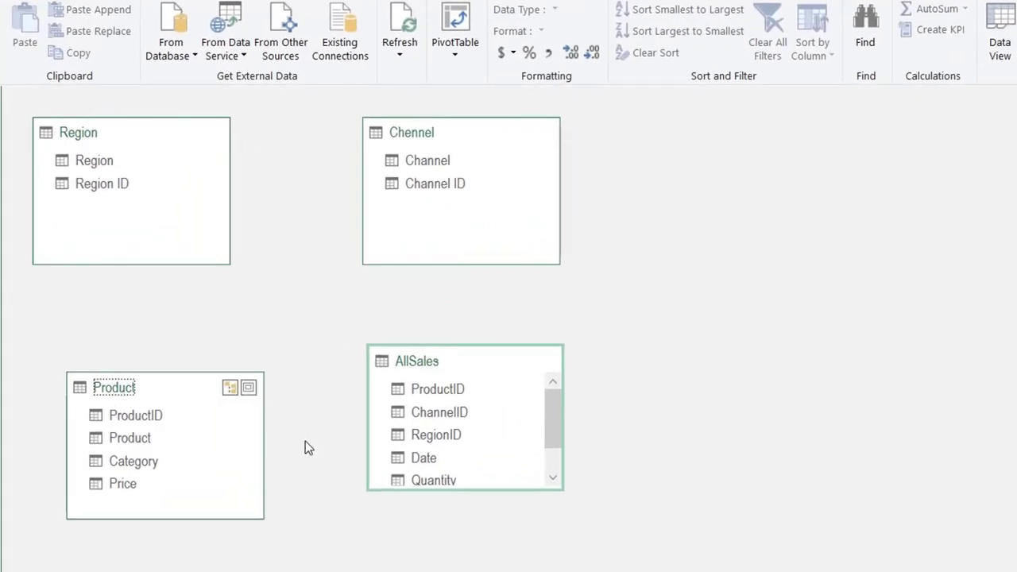
Enlarge the AllSales table in the Power Pivot diagram until all its fields fit, and switch to the data view
left_click_drag(561, 484, 602, 563)
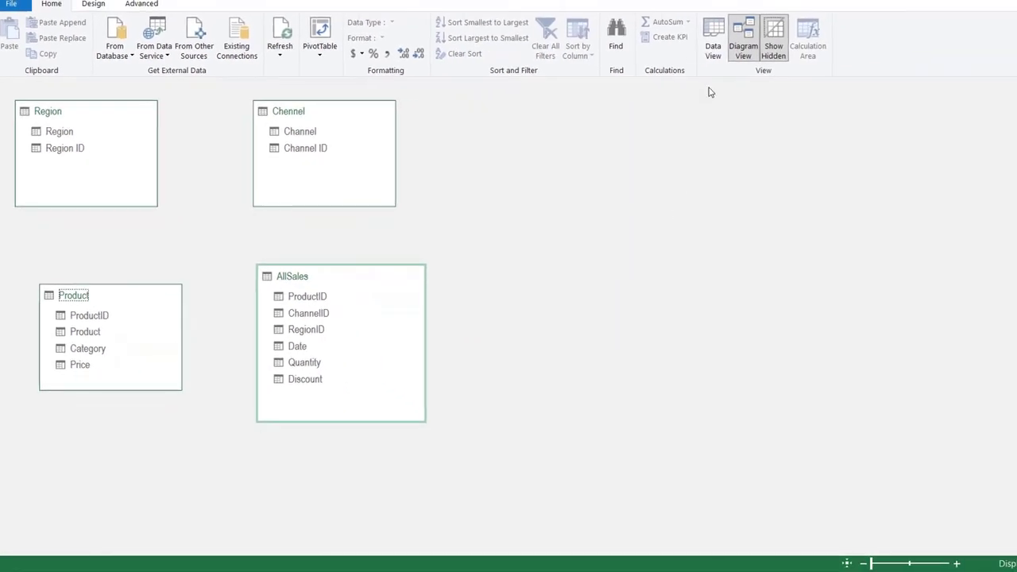
left_click(712, 48)
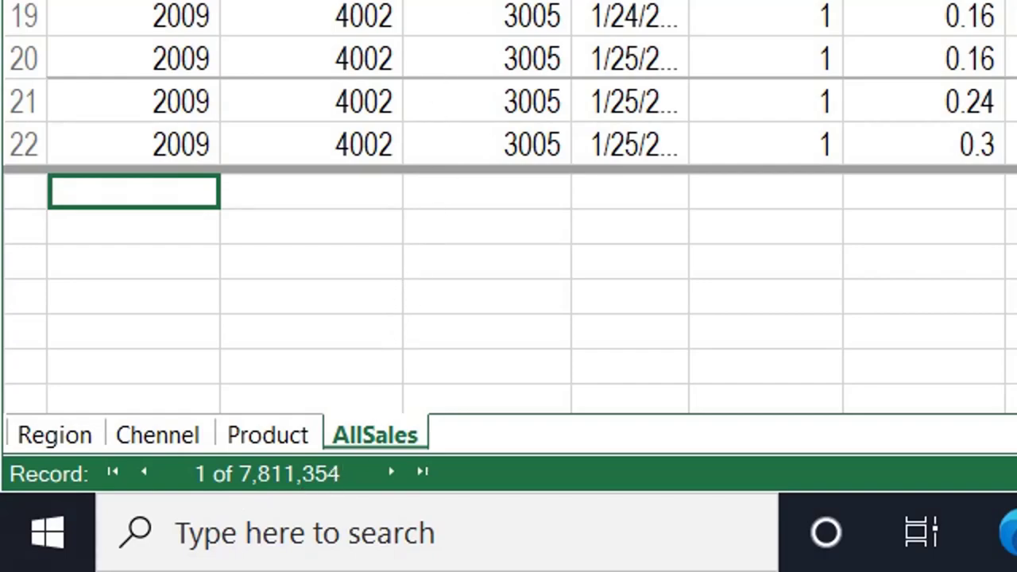
Create a relationship between Region ID in the Region table and RegionID in the AllSales table in the model diagram
left_click(455, 0)
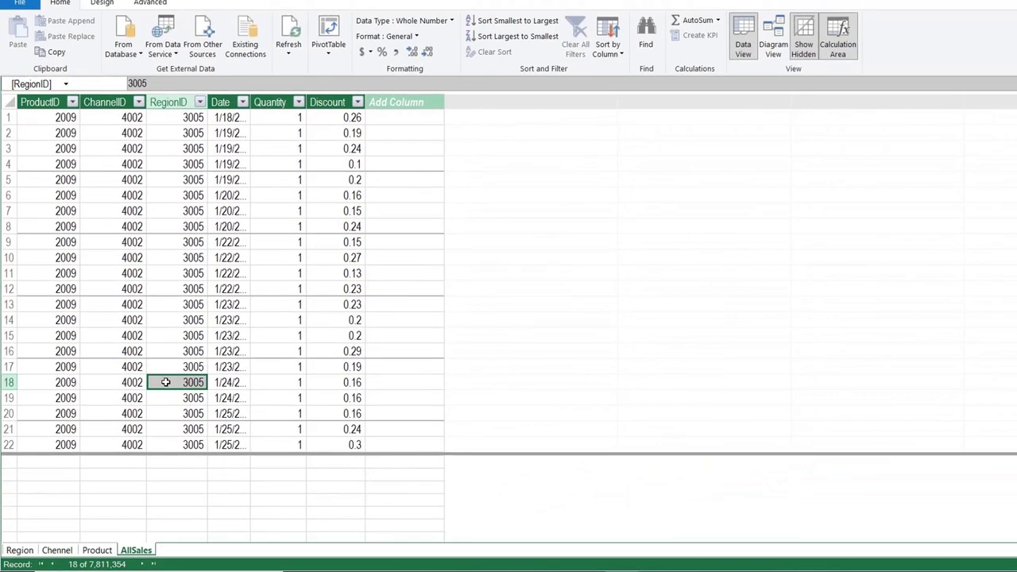
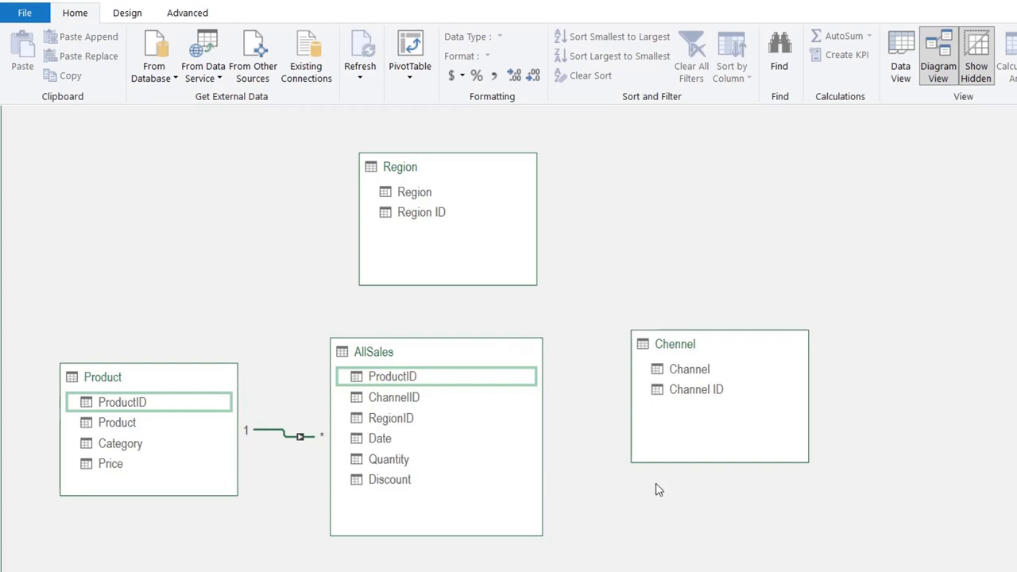
left_click(432, 216)
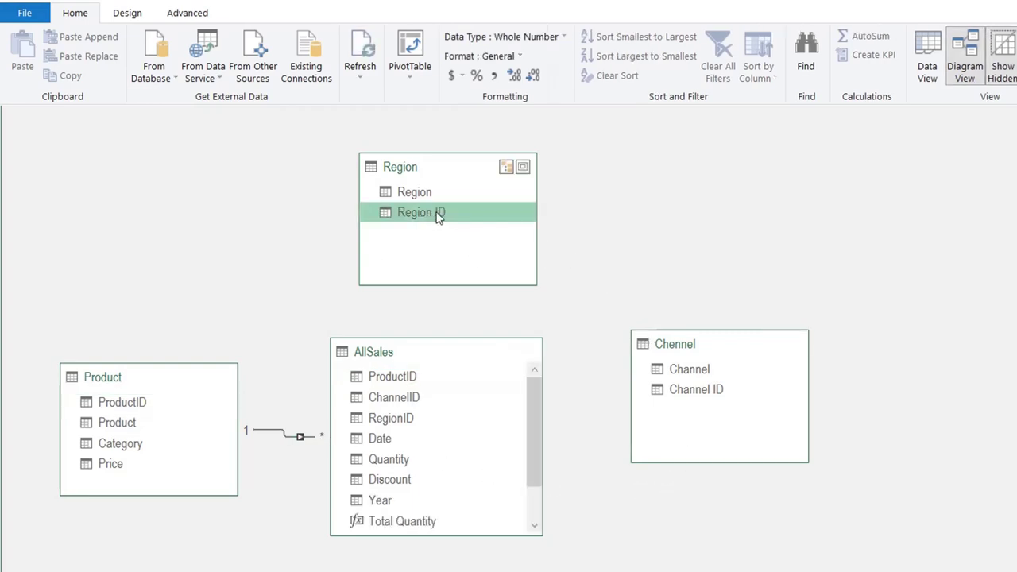
left_click_drag(437, 216, 403, 419)
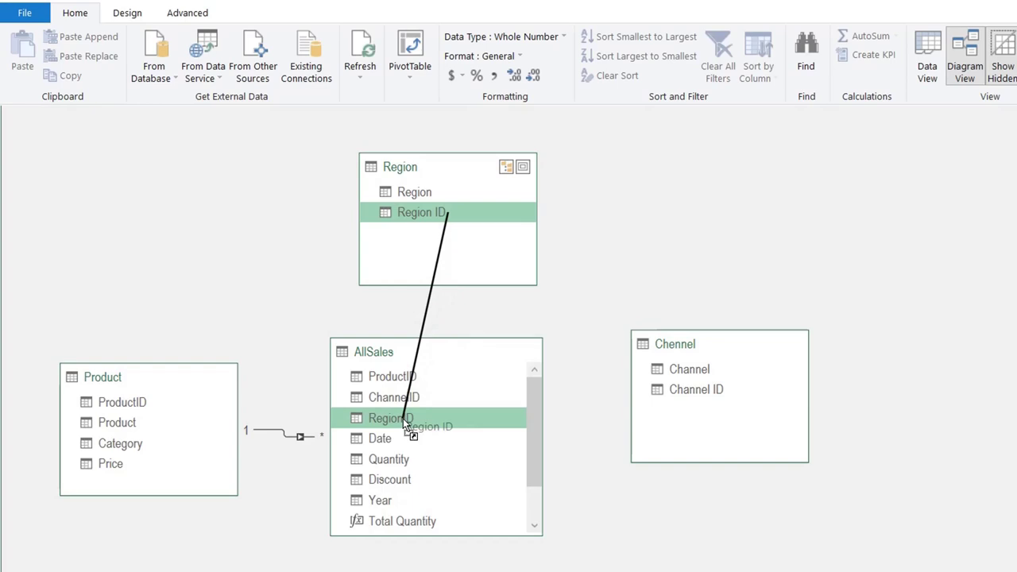
left_click_drag(403, 418, 402, 418)
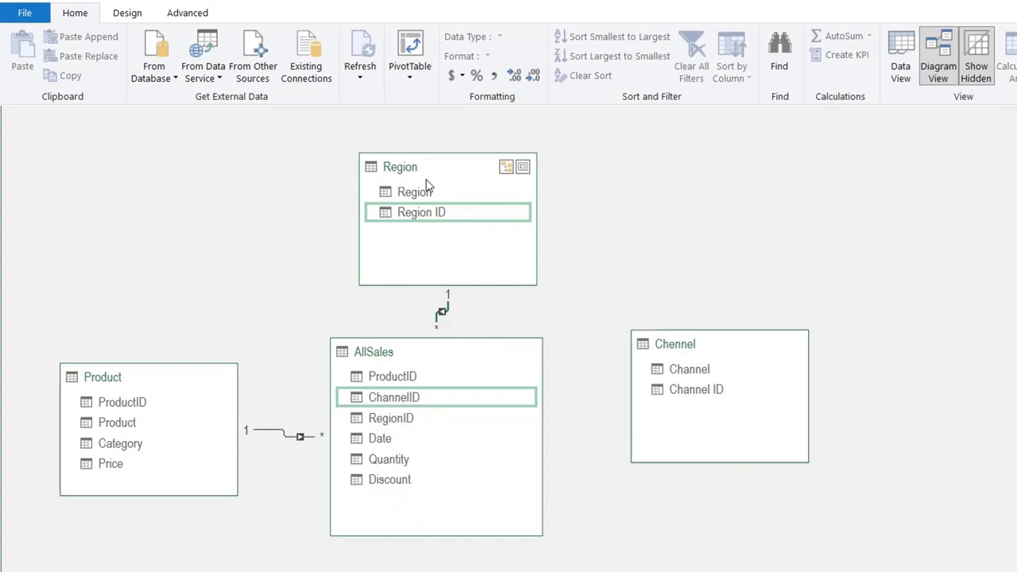
Create a relationship between Channel ID in the Chennel table and ChannelID in the AllSales table
left_click(691, 392)
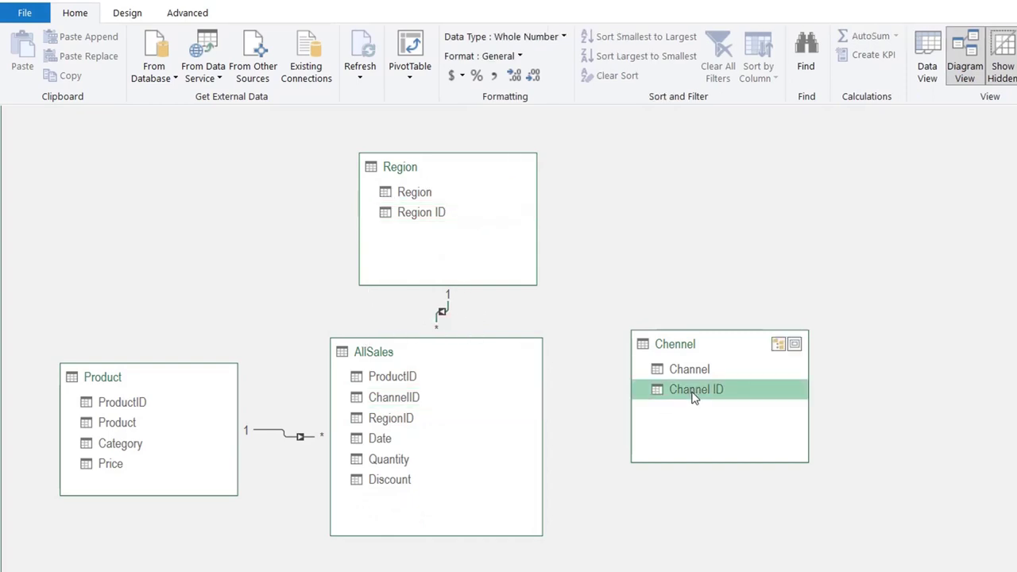
left_click_drag(732, 396, 393, 407)
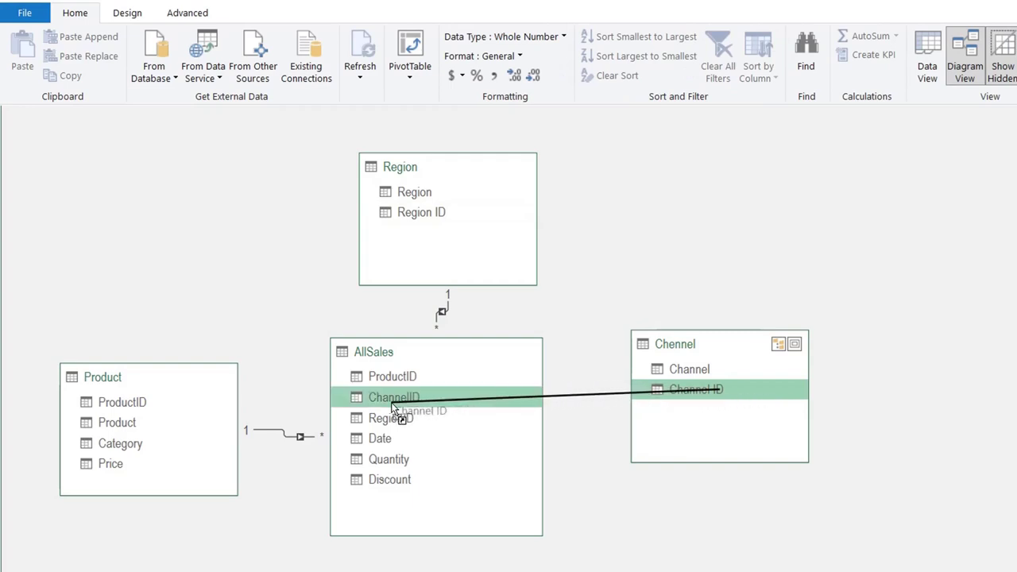
left_click_drag(392, 407, 391, 407)
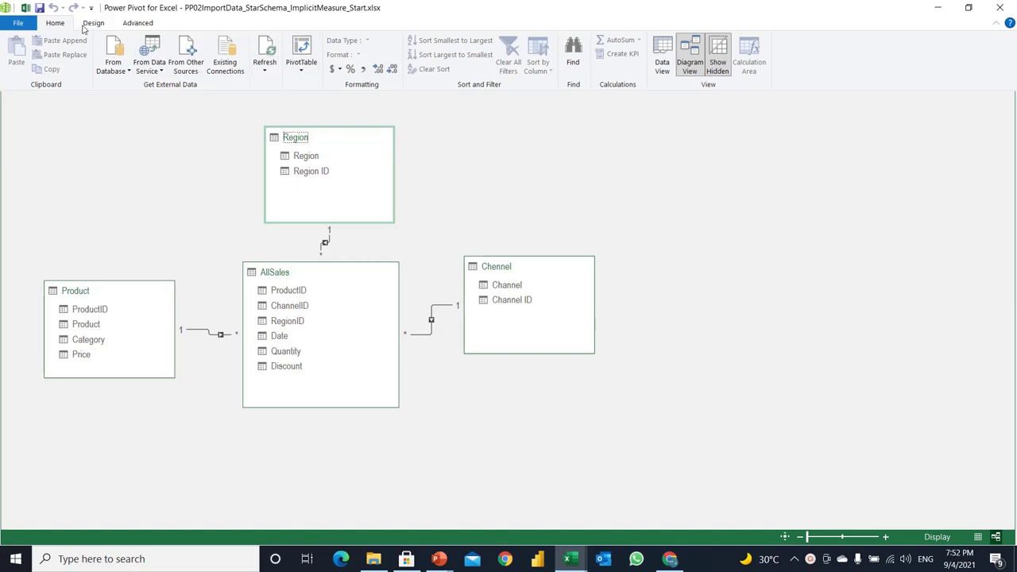
Create a PivotTable from the data model on a new worksheet and rename that sheet Report
left_click(301, 66)
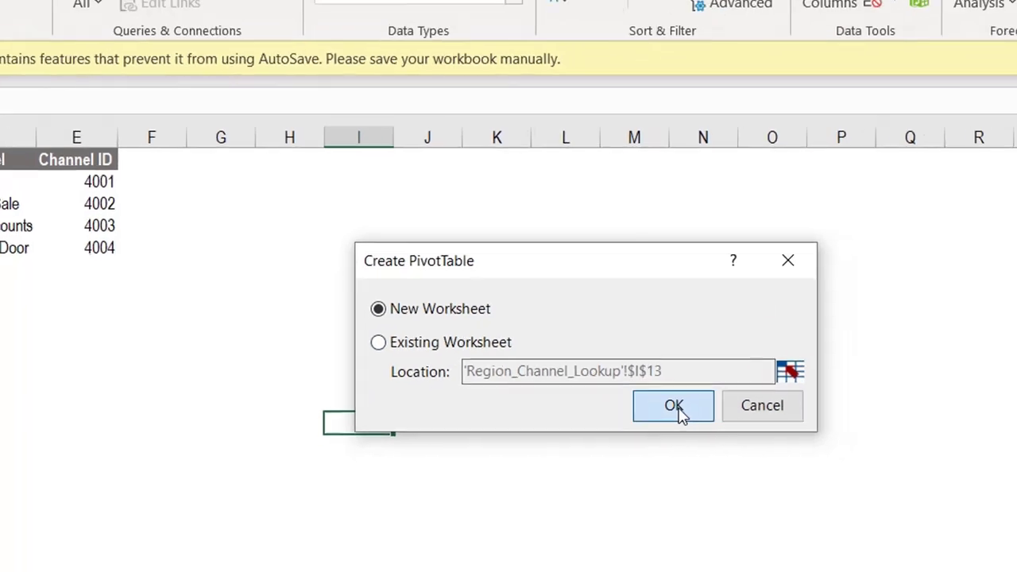
left_click(675, 407)
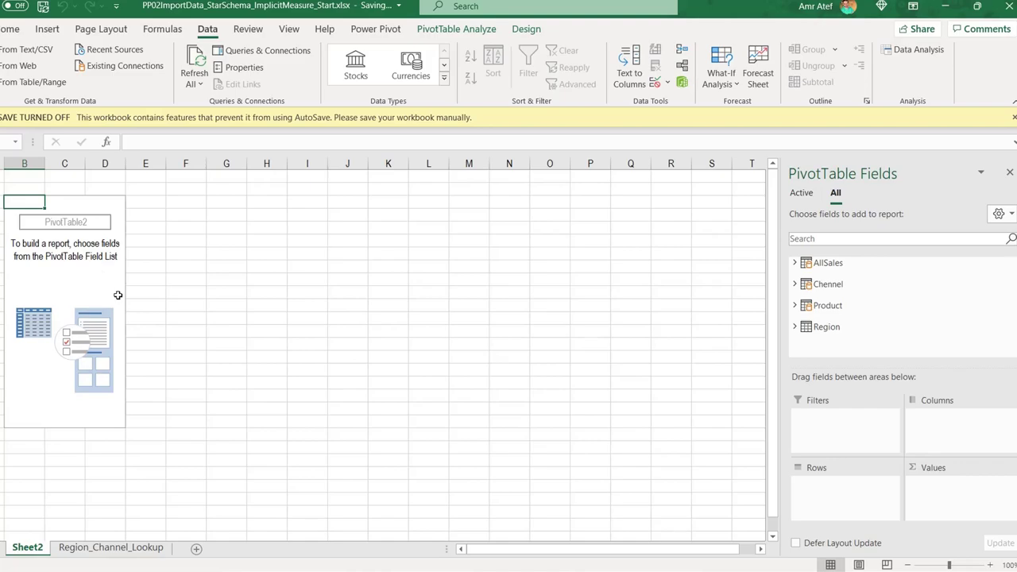
double_click(30, 547)
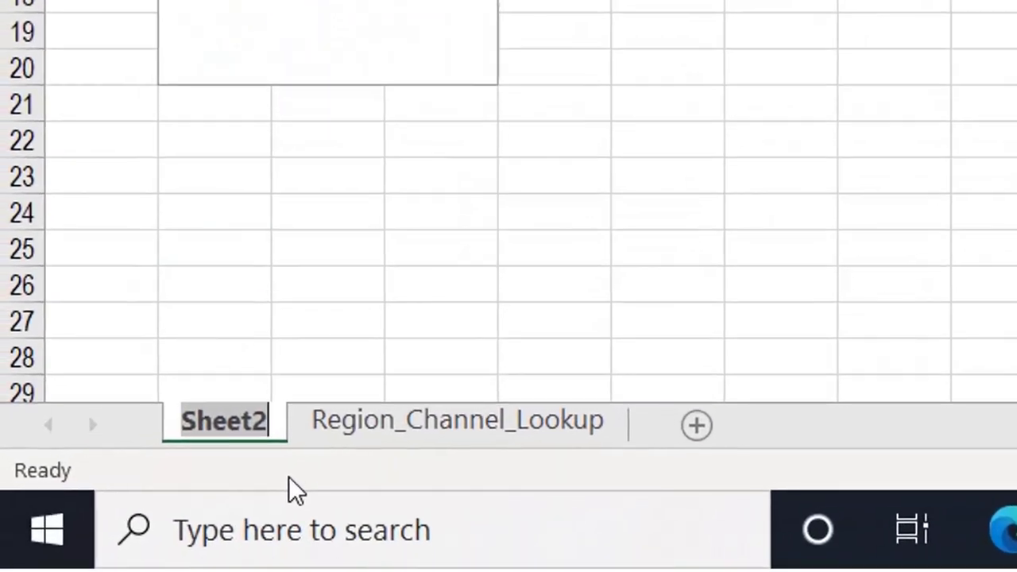
type("Report")
key("Return")
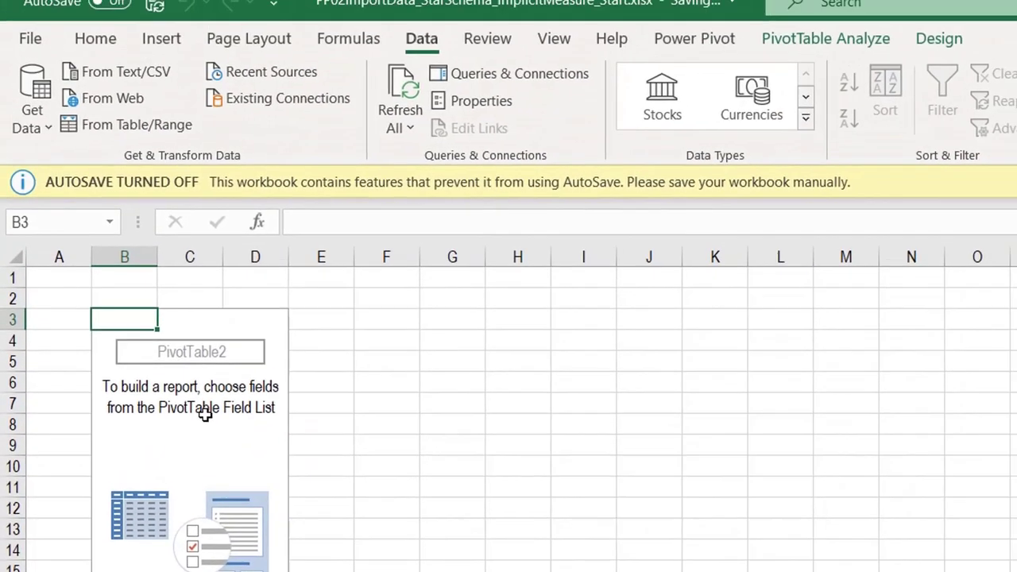
Name the new PivotTable Sales_Product_Category
left_click(205, 416)
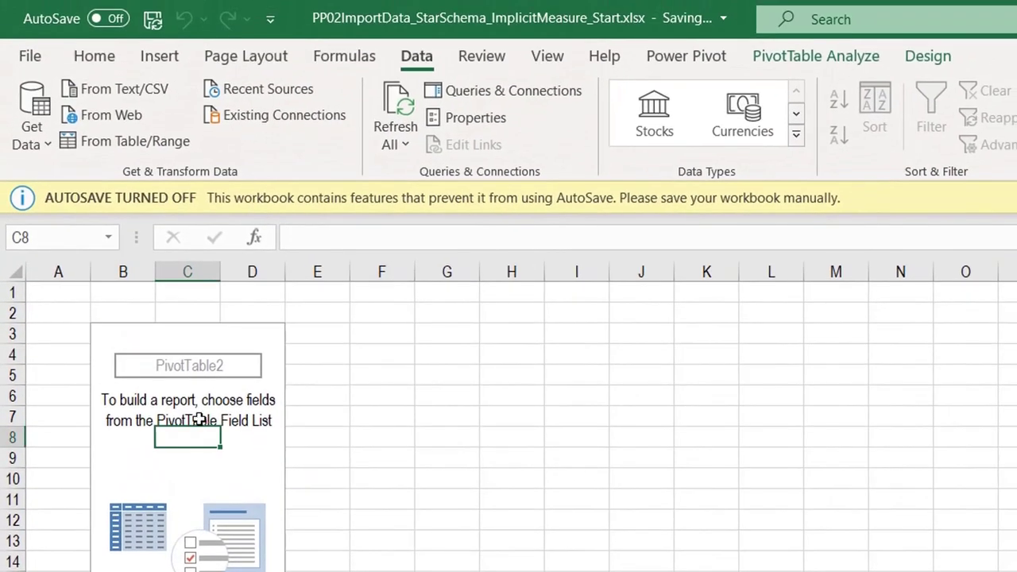
left_click(786, 57)
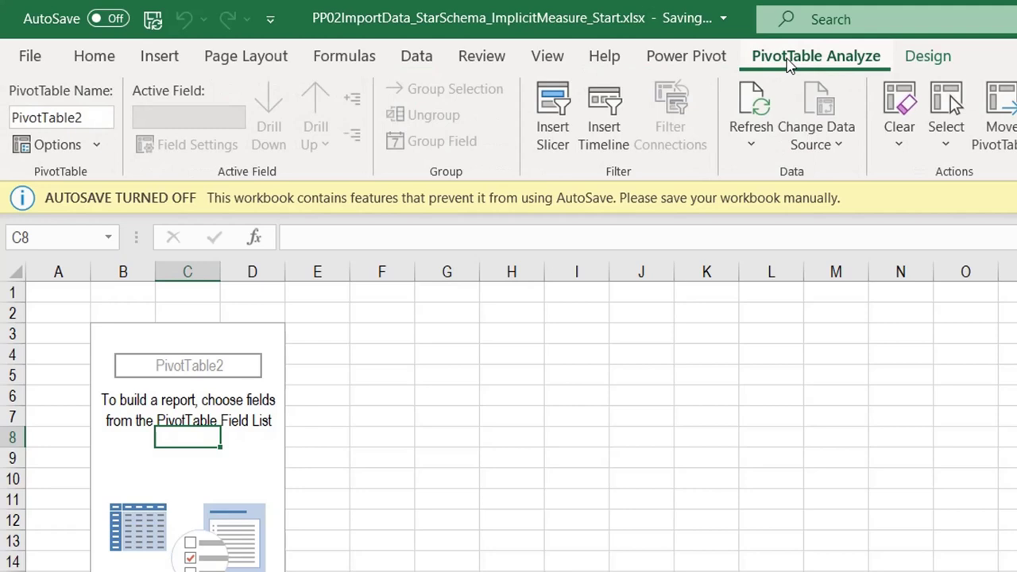
left_click(72, 117)
type("S")
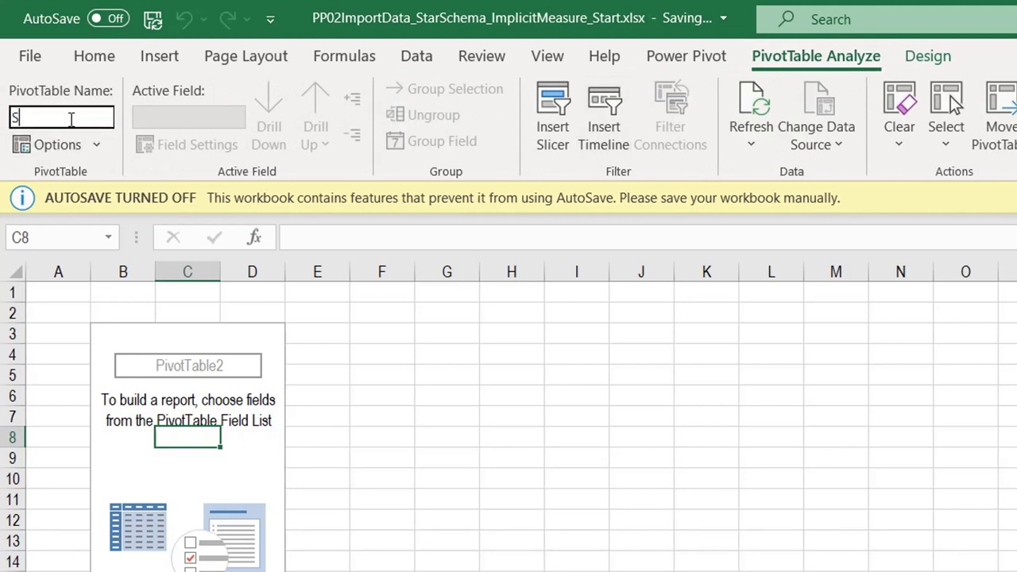
type("ales_Product_C")
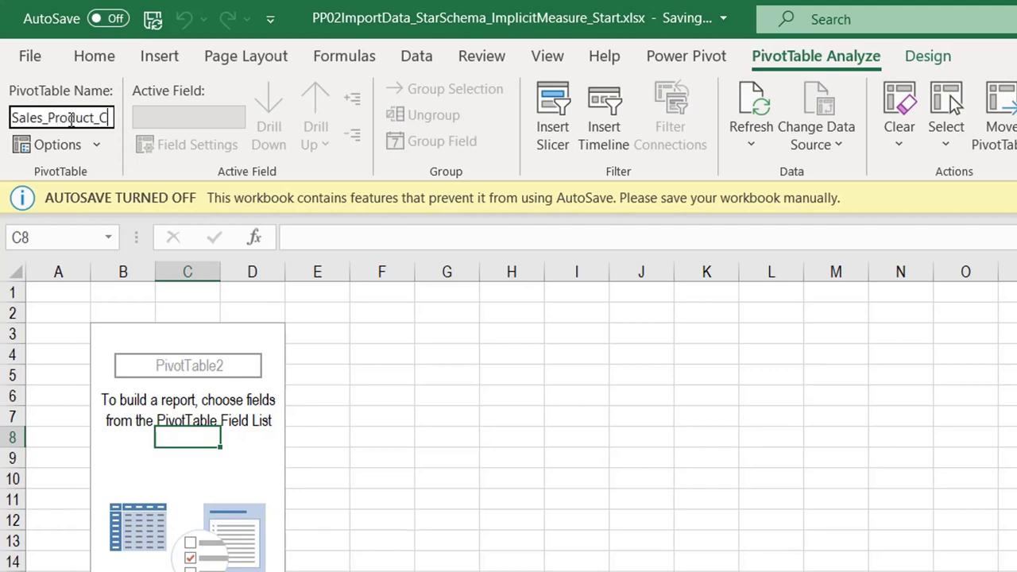
type("ategory")
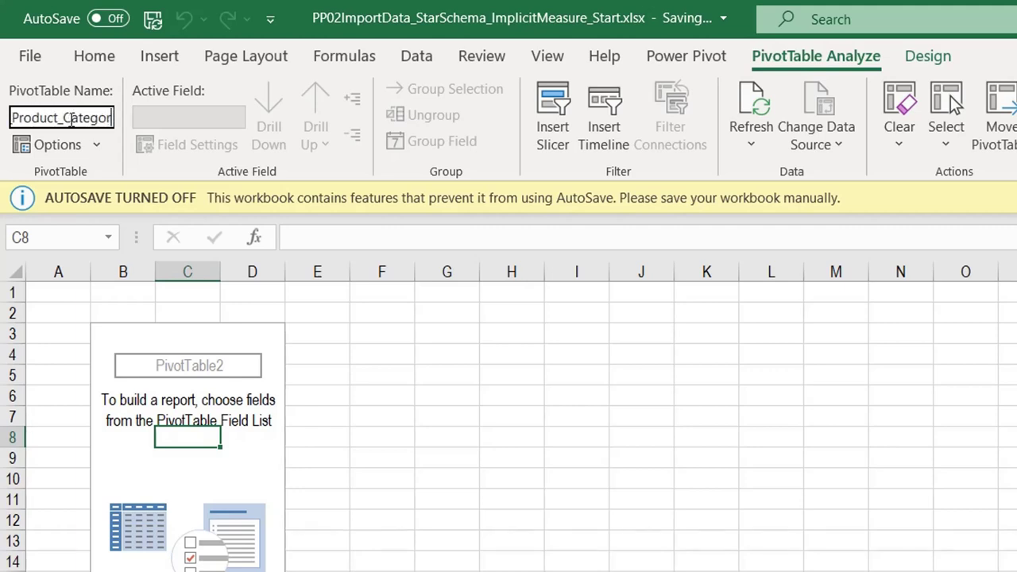
key("Return")
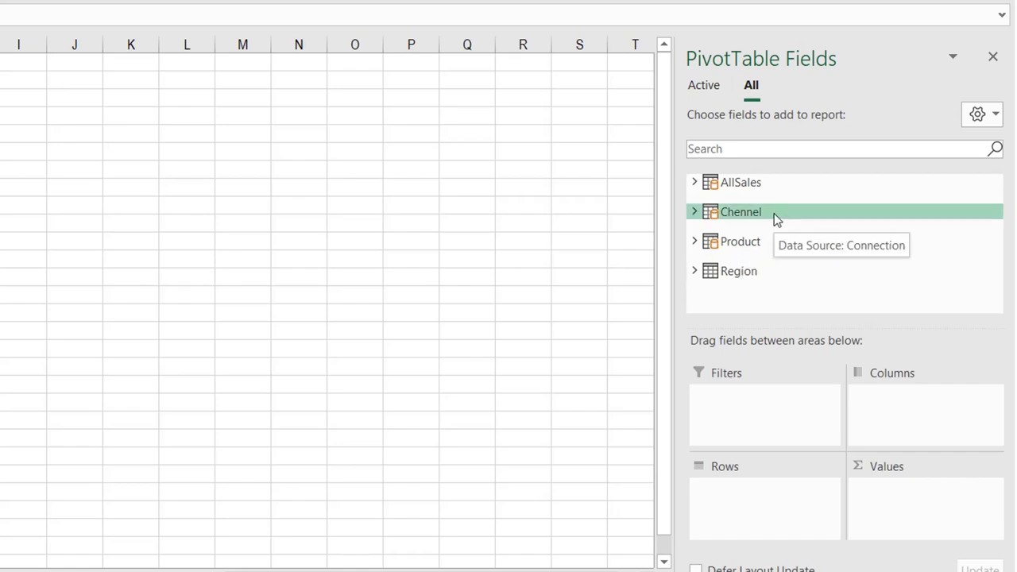
Add the Product table's Category field to the PivotTable rows, with the Product field nested beneath it
left_click(696, 244)
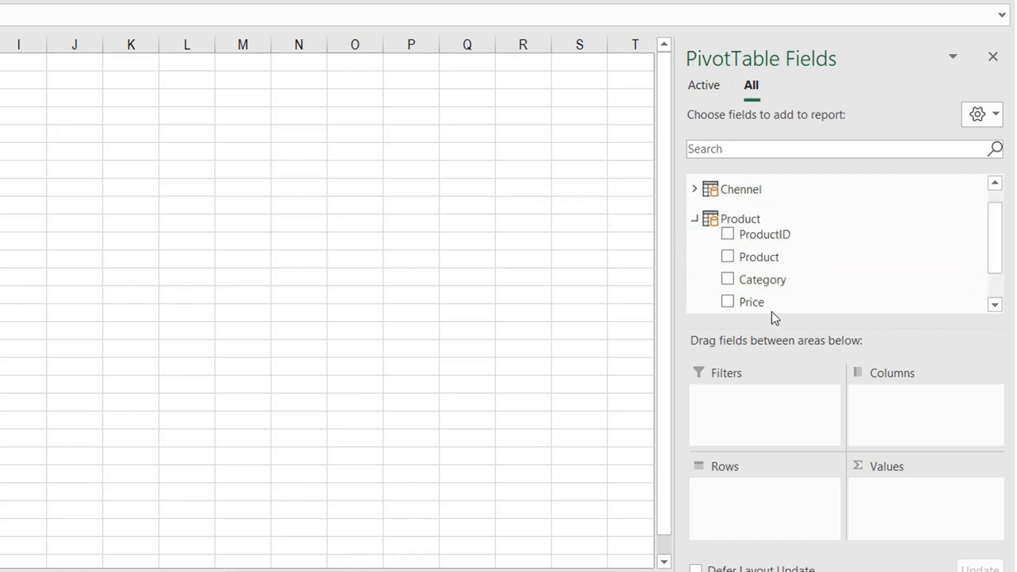
scroll(813, 271, "down", 1)
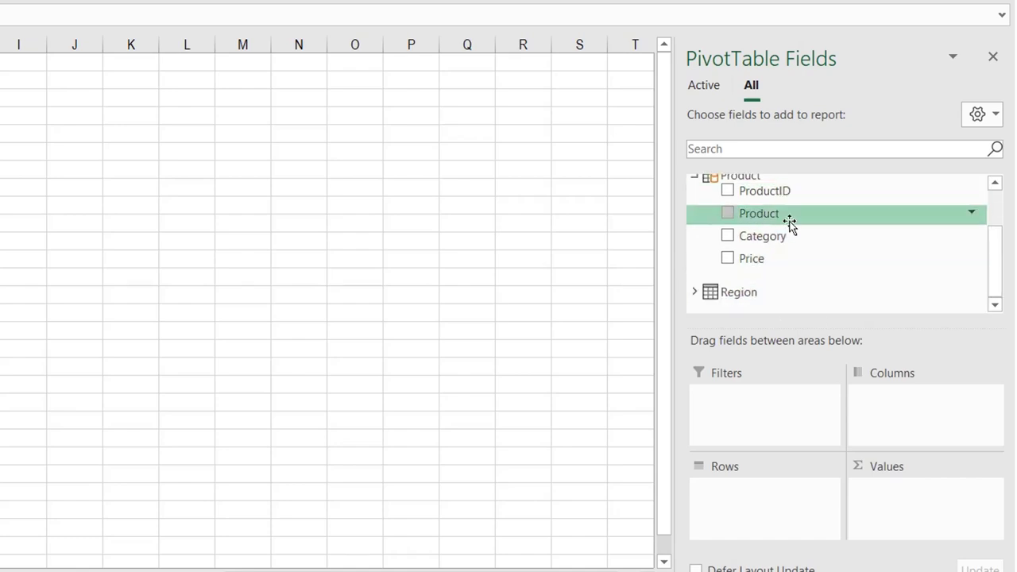
left_click_drag(792, 238, 772, 544)
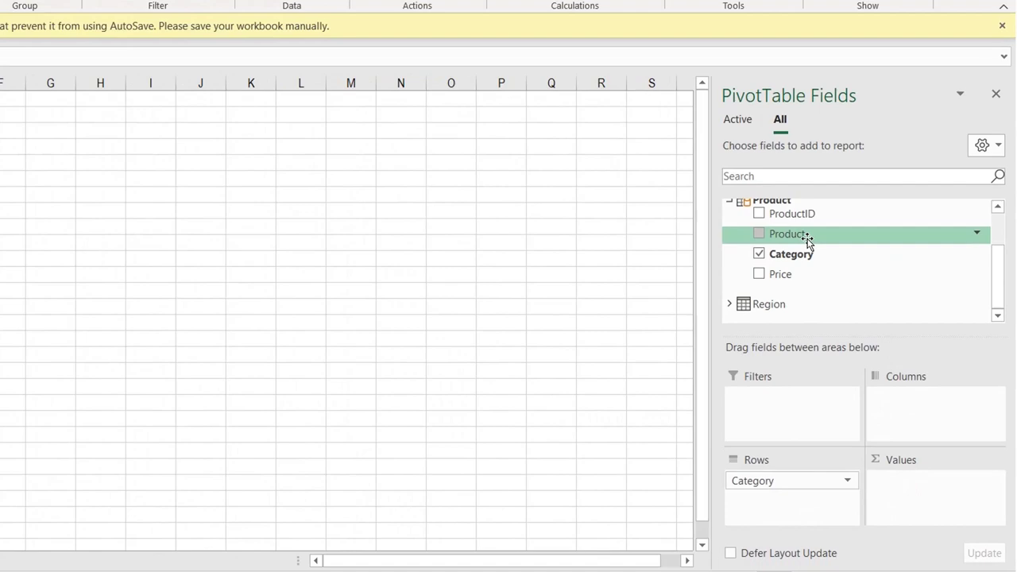
left_click_drag(807, 240, 779, 508)
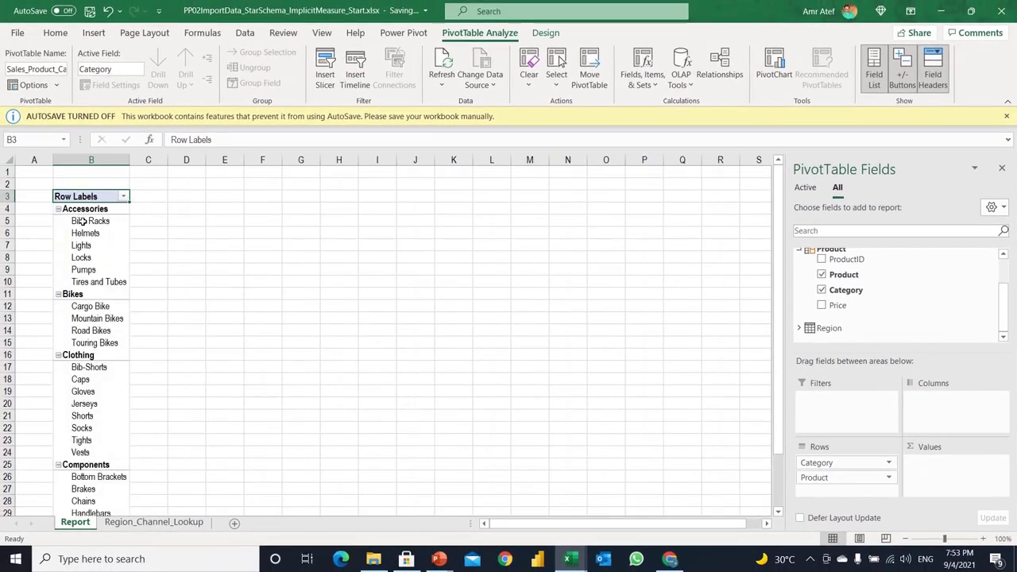
scroll(90, 355, "down", 3)
scroll(90, 355, "up", 3)
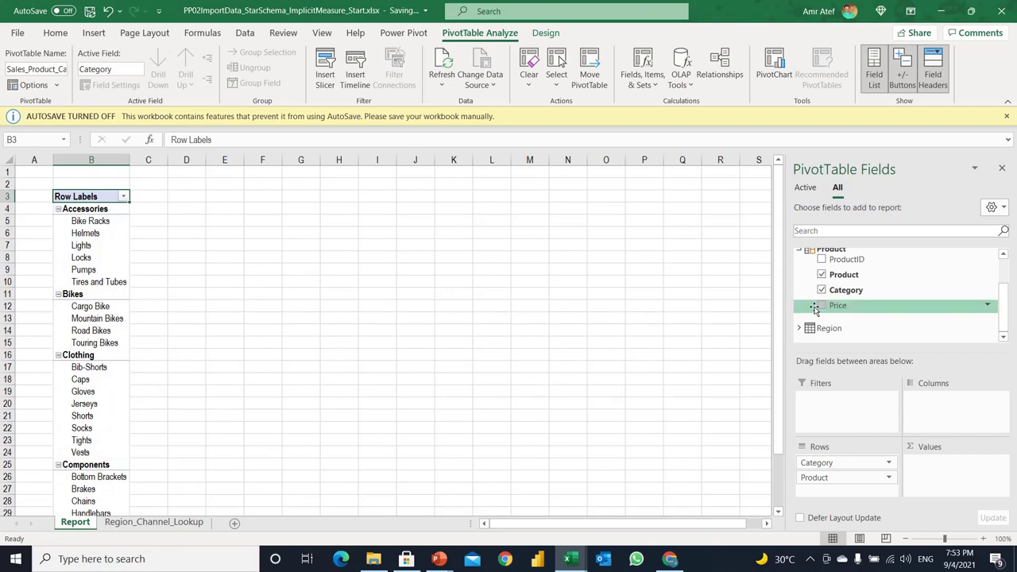
Add the Quantity field from the AllSales table to the PivotTable values
scroll(814, 310, "up", 2)
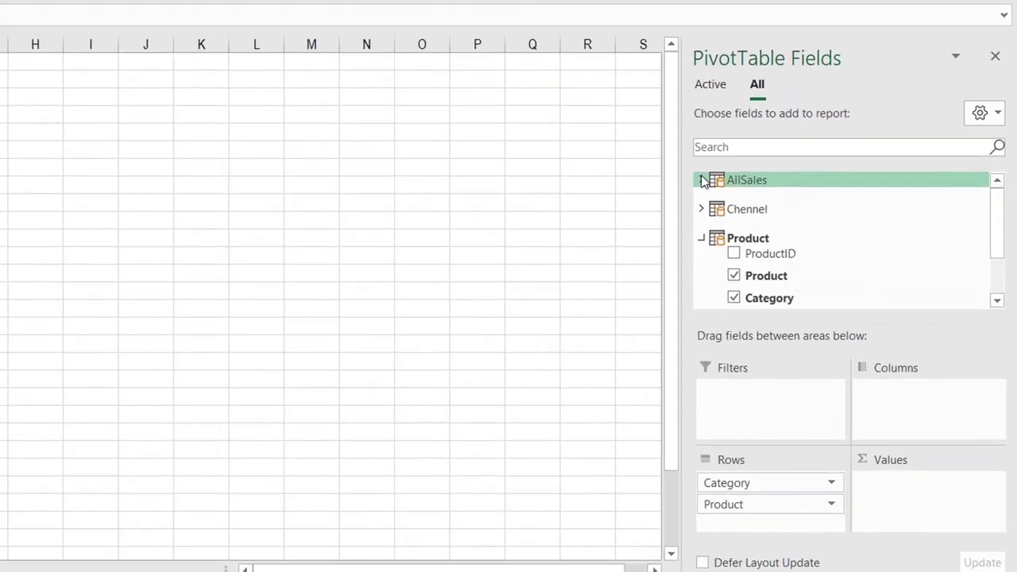
left_click(823, 255)
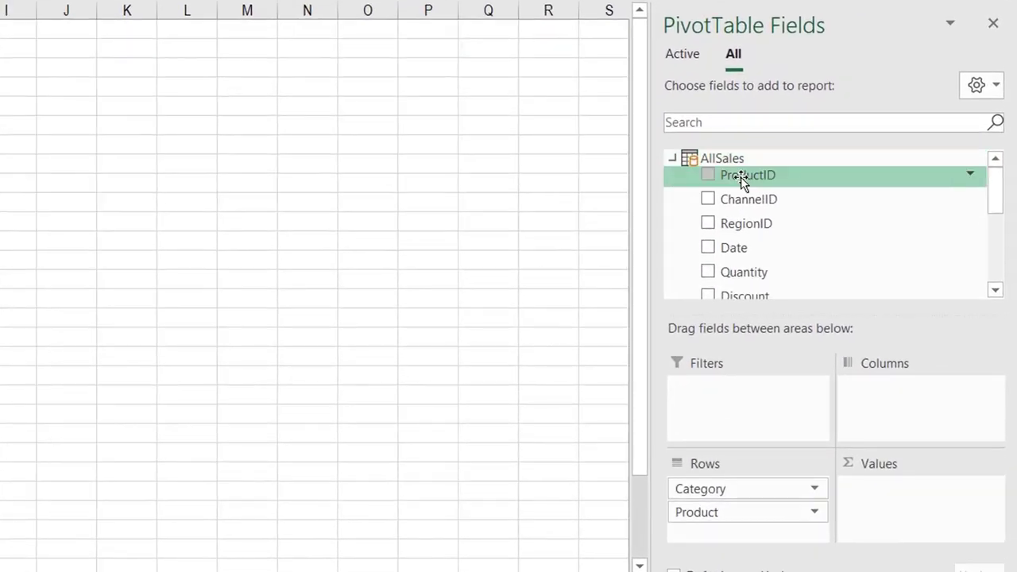
scroll(794, 214, "down", 2)
left_click_drag(779, 227, 940, 531)
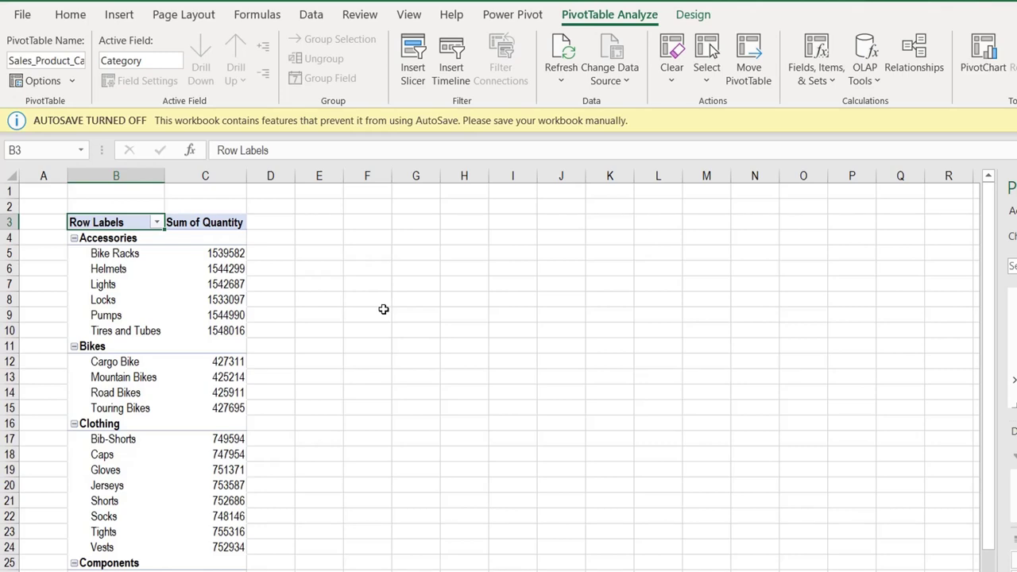
Show the category subtotals at the top of each group in the PivotTable
left_click(228, 238)
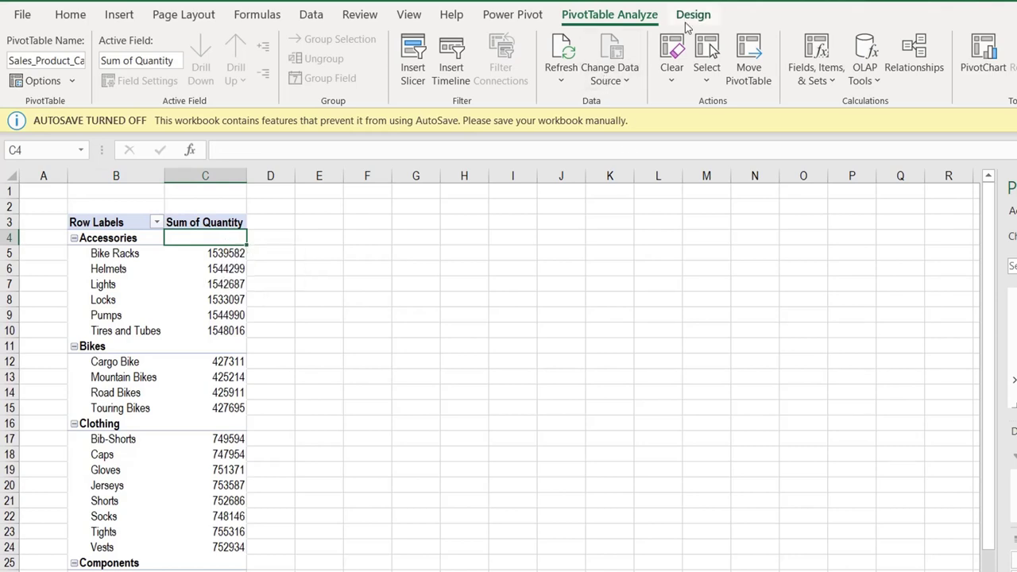
left_click(691, 16)
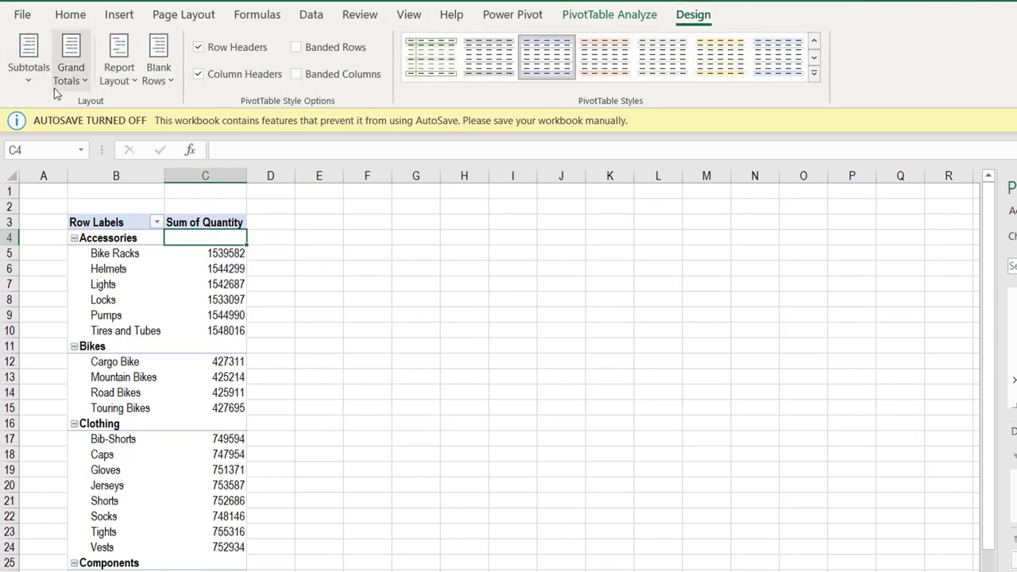
left_click(28, 57)
left_click(105, 196)
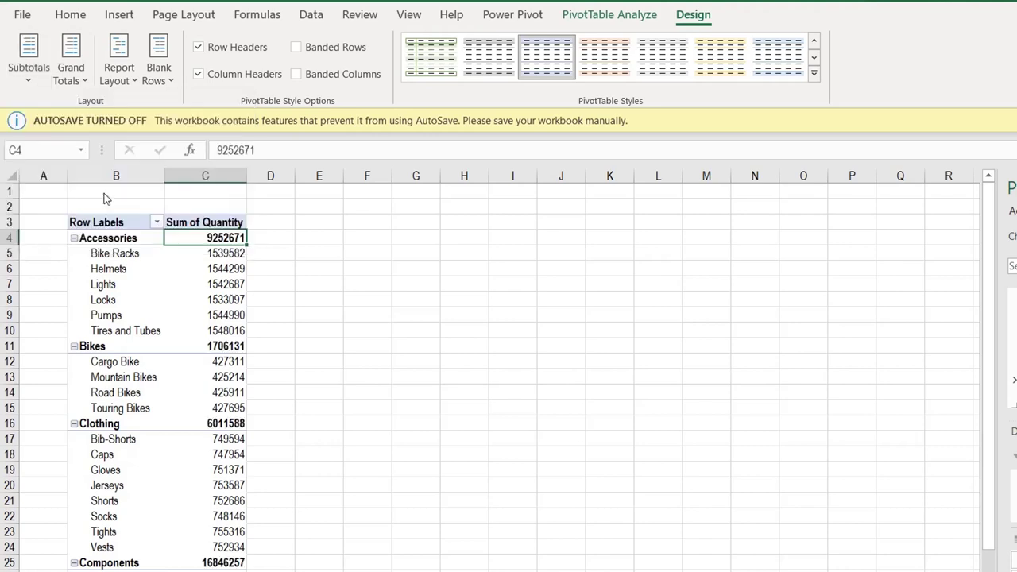
Format the Sum of Quantity values as Number with the 1000 separator and 0 decimal places, and deselect the PivotTable
right_click(224, 239)
left_click(275, 304)
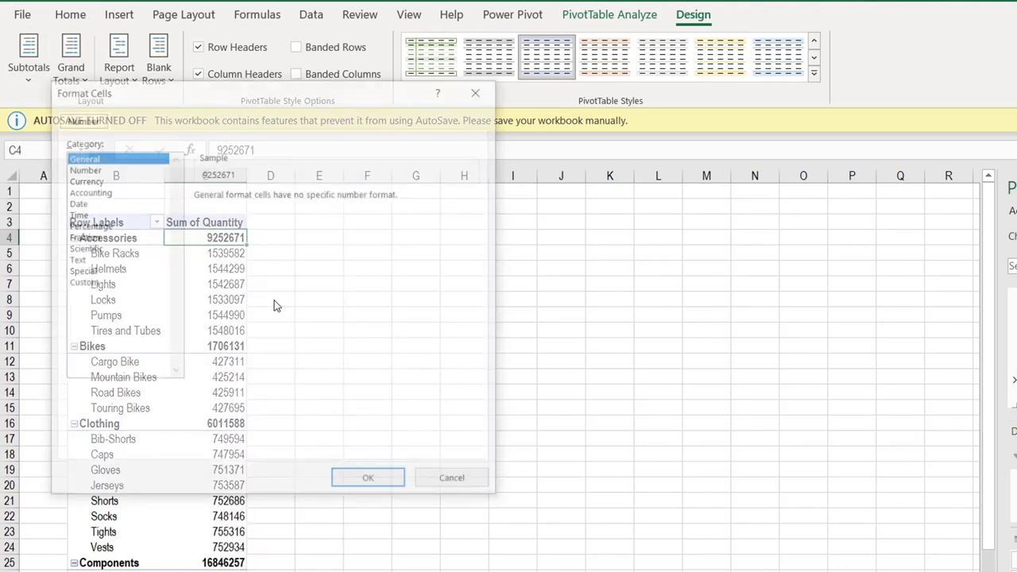
left_click(102, 168)
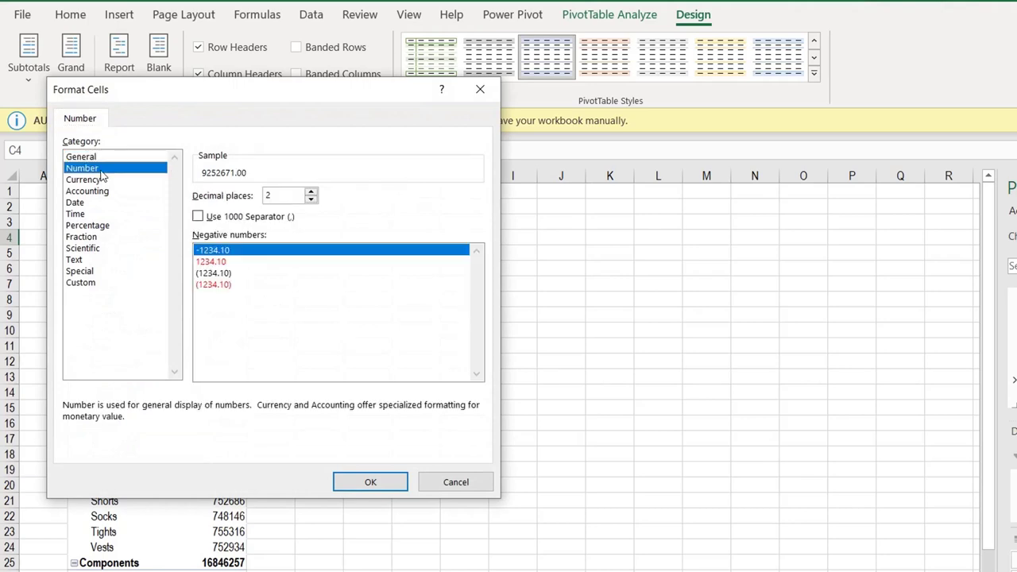
left_click(198, 216)
left_click(310, 200)
left_click(310, 200)
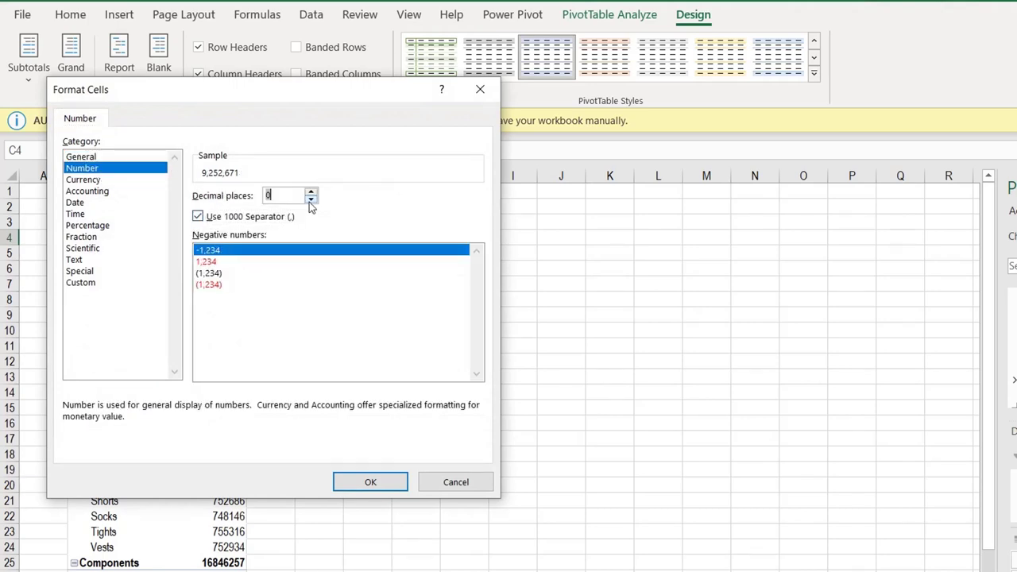
left_click(368, 482)
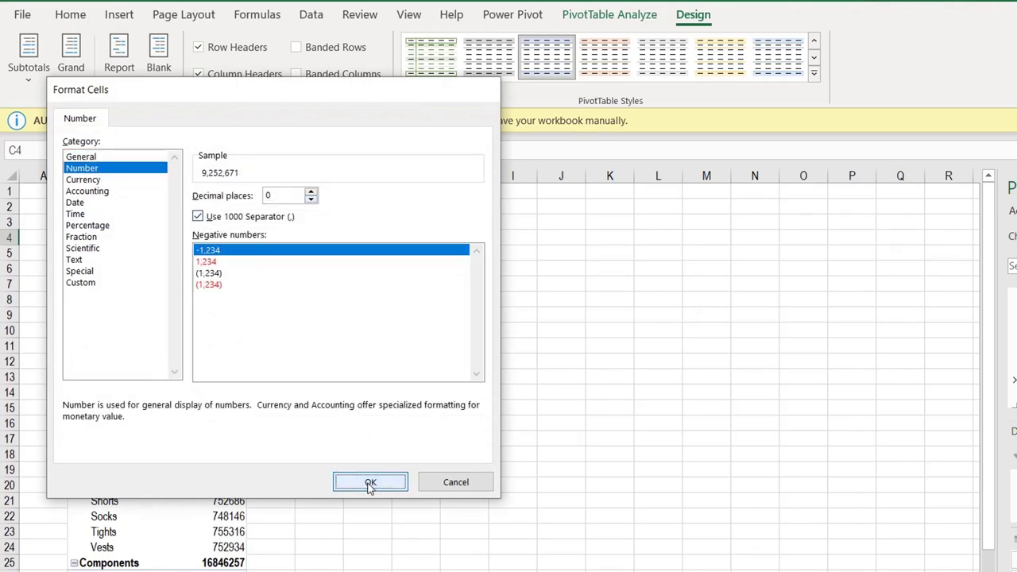
left_click(232, 298)
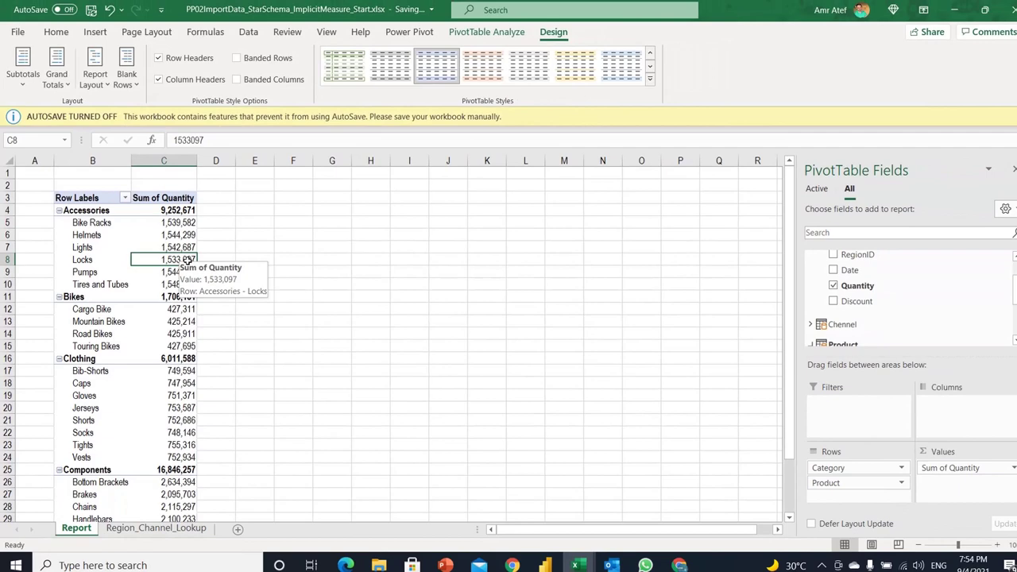
left_click(348, 330)
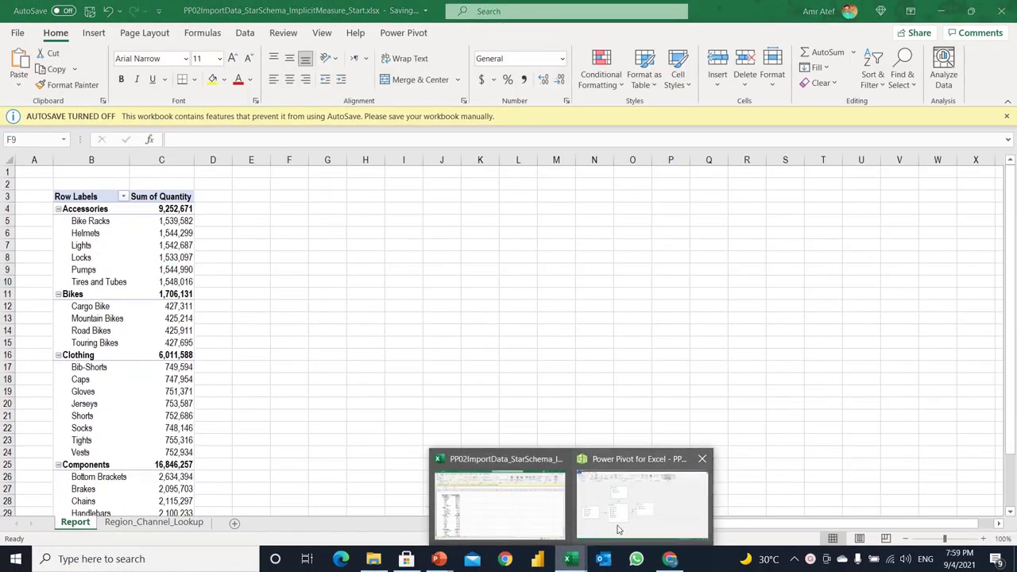
Switch to Power Pivot's data view, show implicit measures, and widen the AllSales Quantity column to inspect the Sum of Quantity measure's formula
left_click(619, 529)
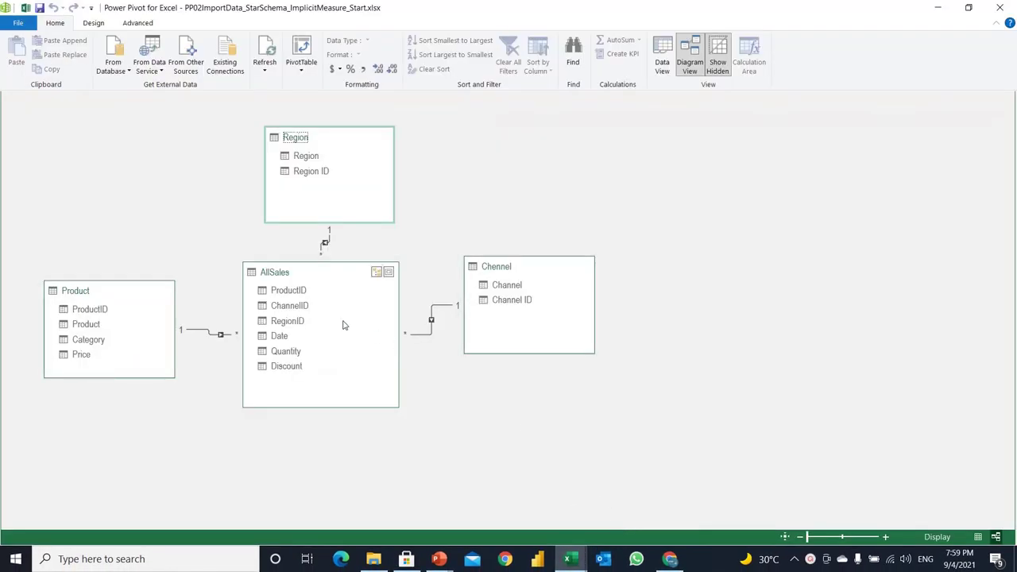
left_click(661, 62)
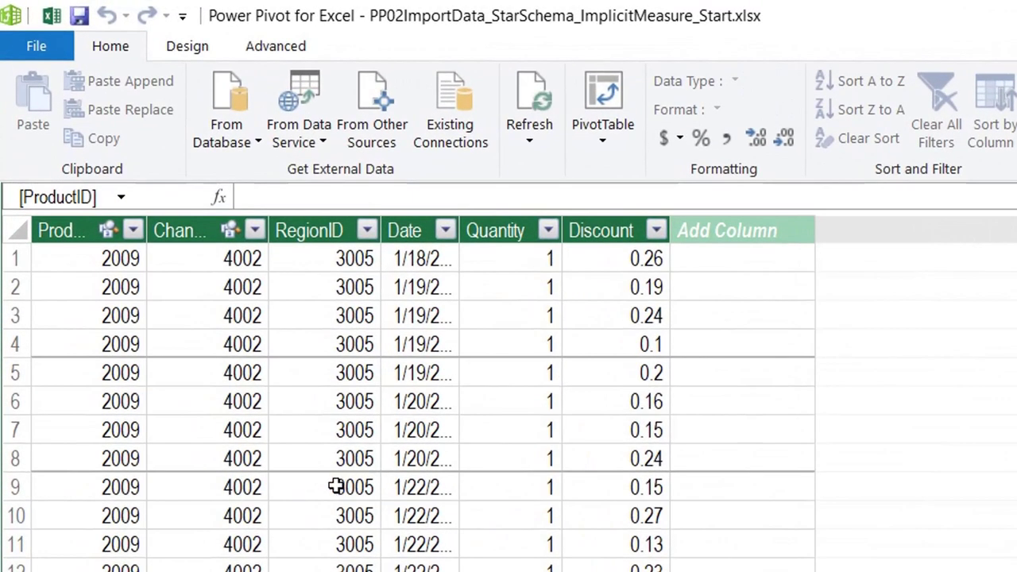
left_click(272, 54)
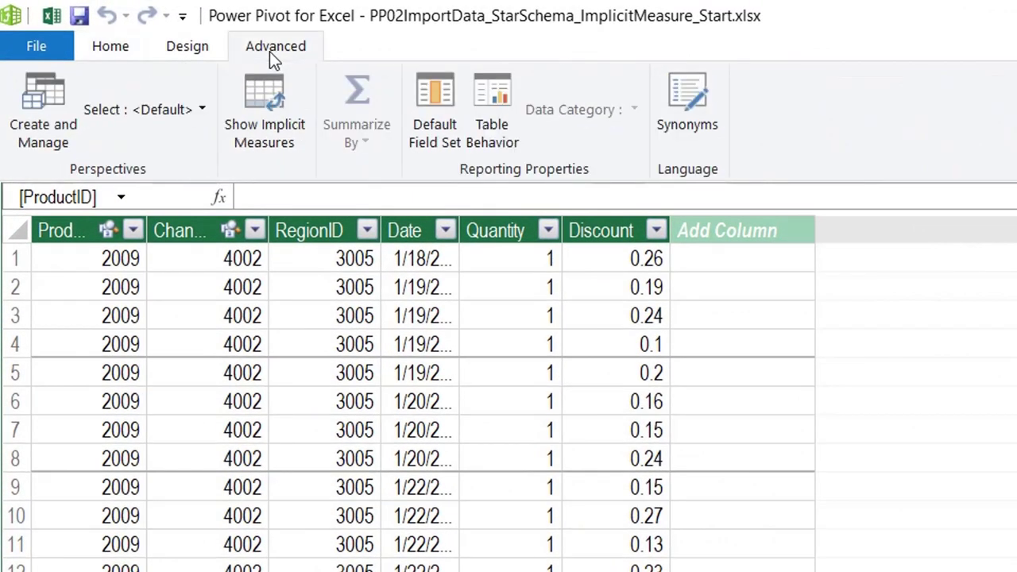
left_click(257, 135)
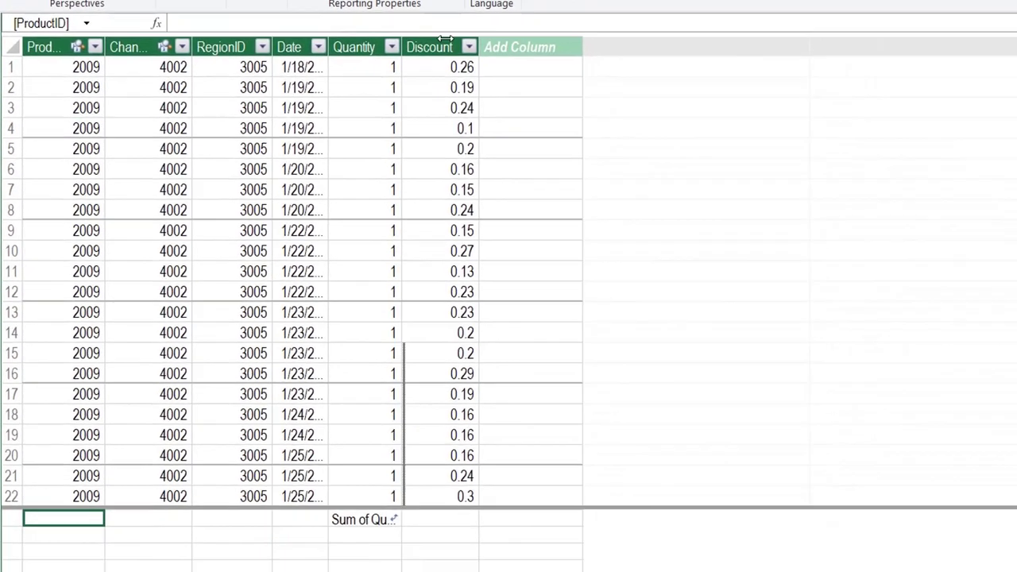
left_click_drag(560, 229, 721, 220)
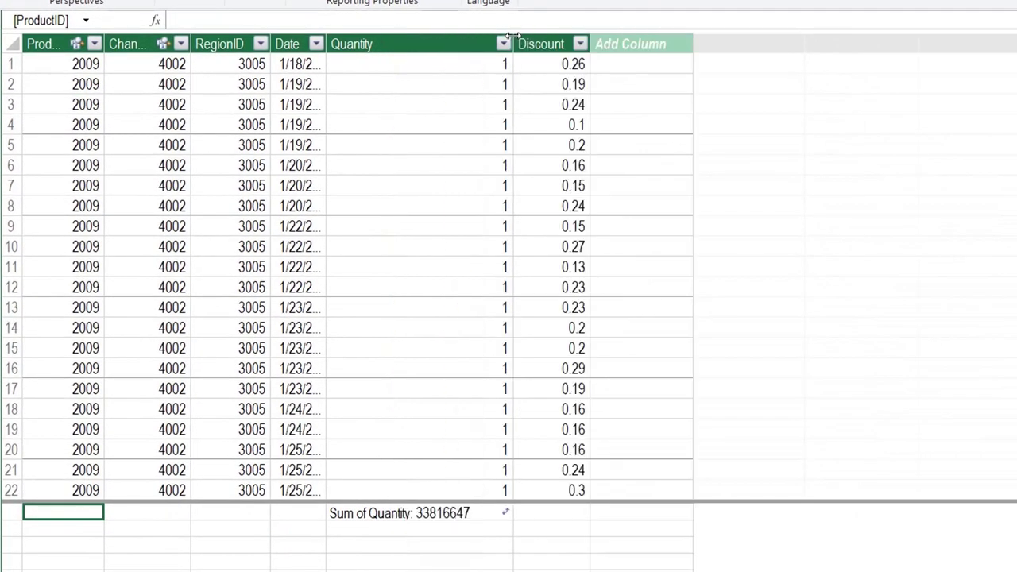
left_click(425, 514)
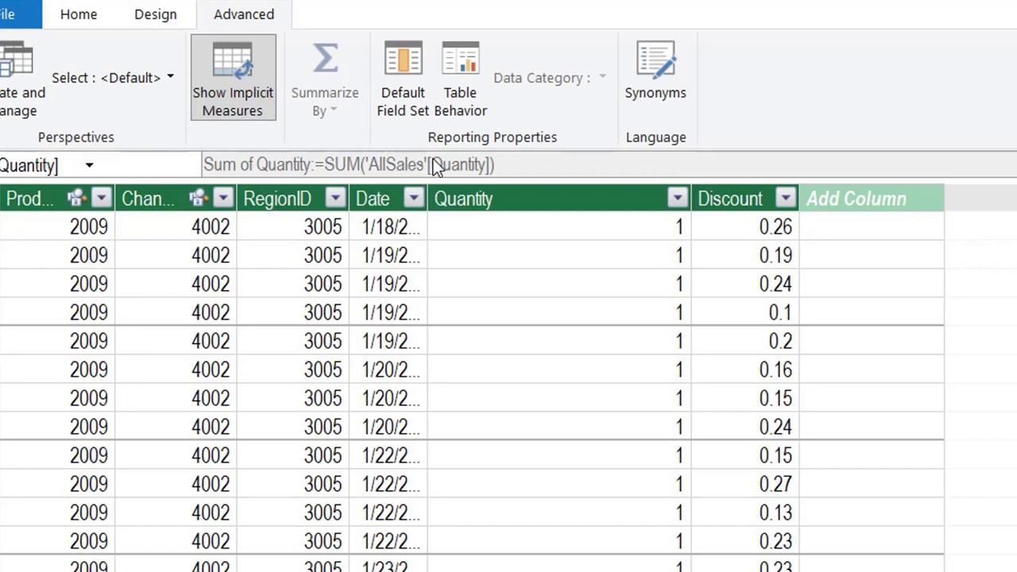
Create an explicit measure under the AllSales Quantity column with the formula Total Quantity:= SUM(AllSales[Quantity])
left_click(92, 16)
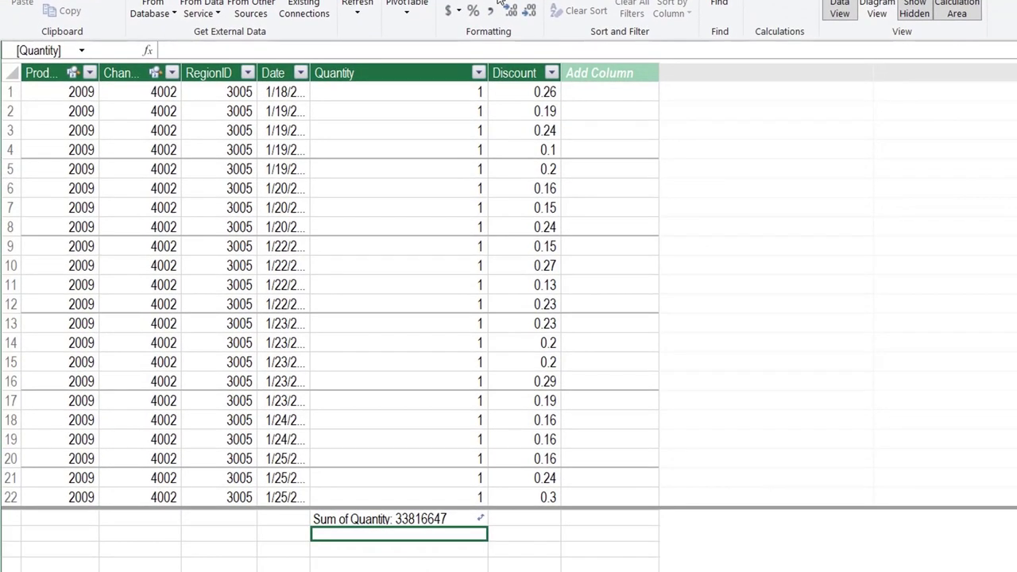
key("Down")
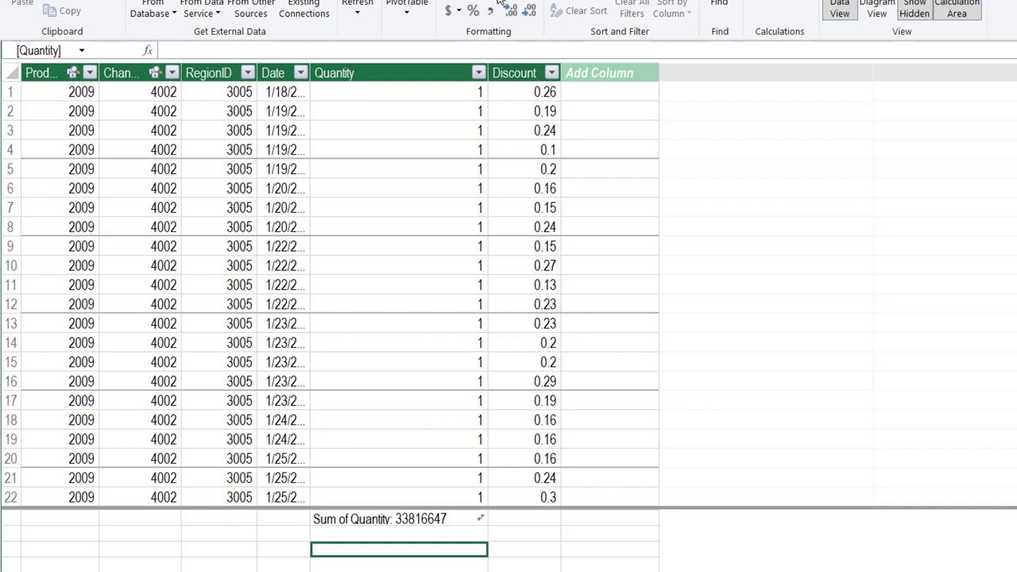
type("T")
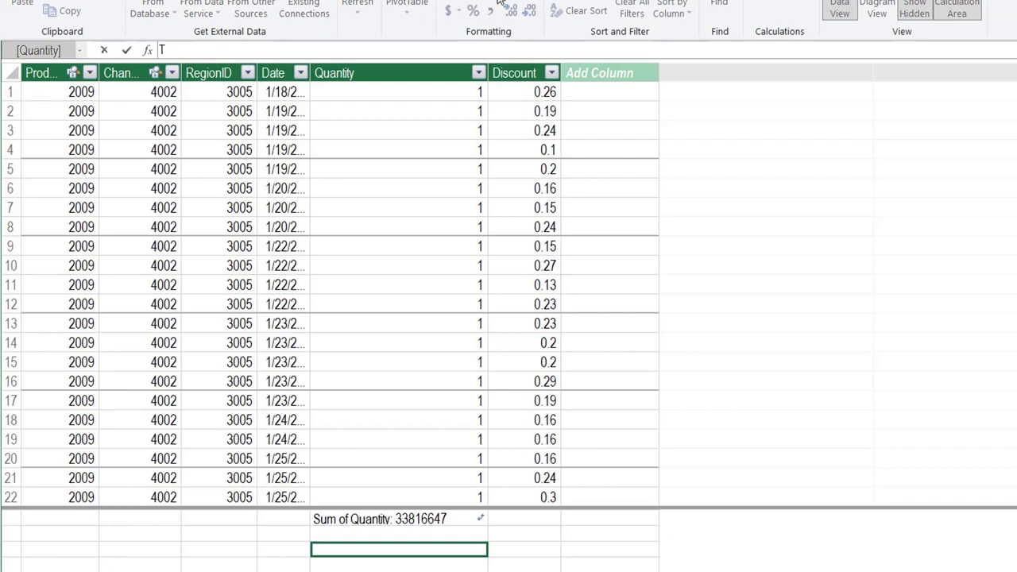
type("otal Quantity:=")
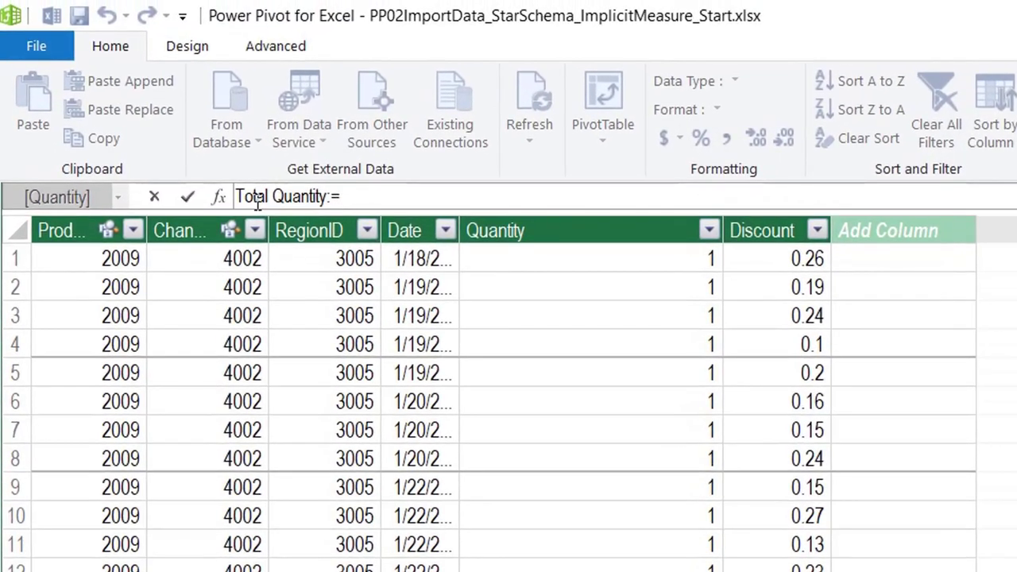
type("s")
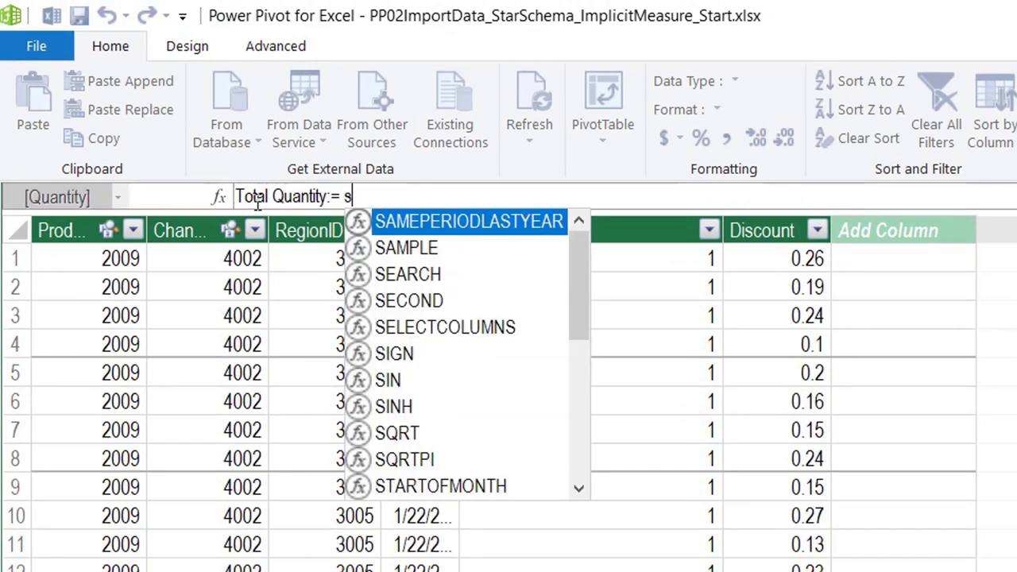
type("um(")
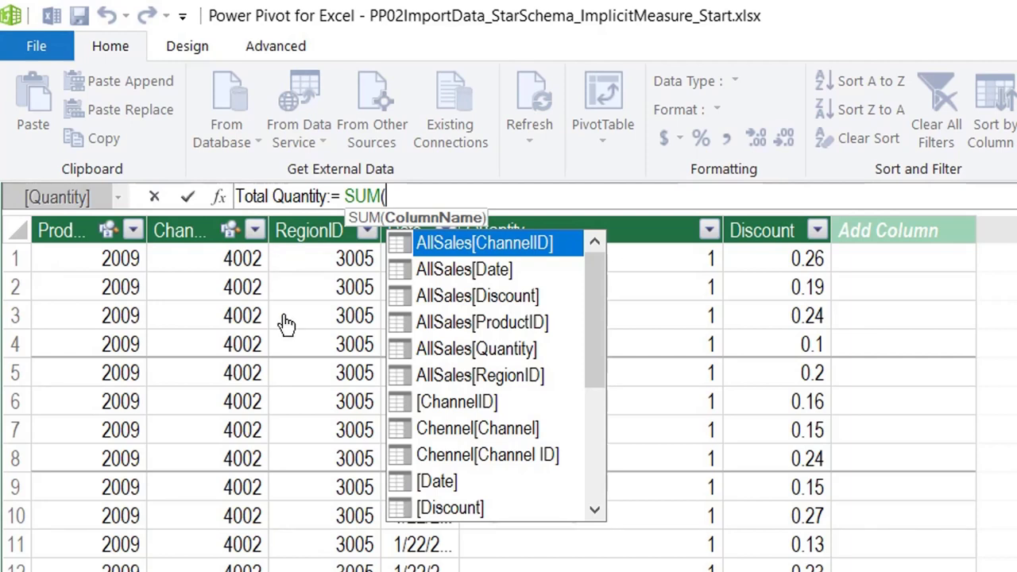
left_click(456, 349)
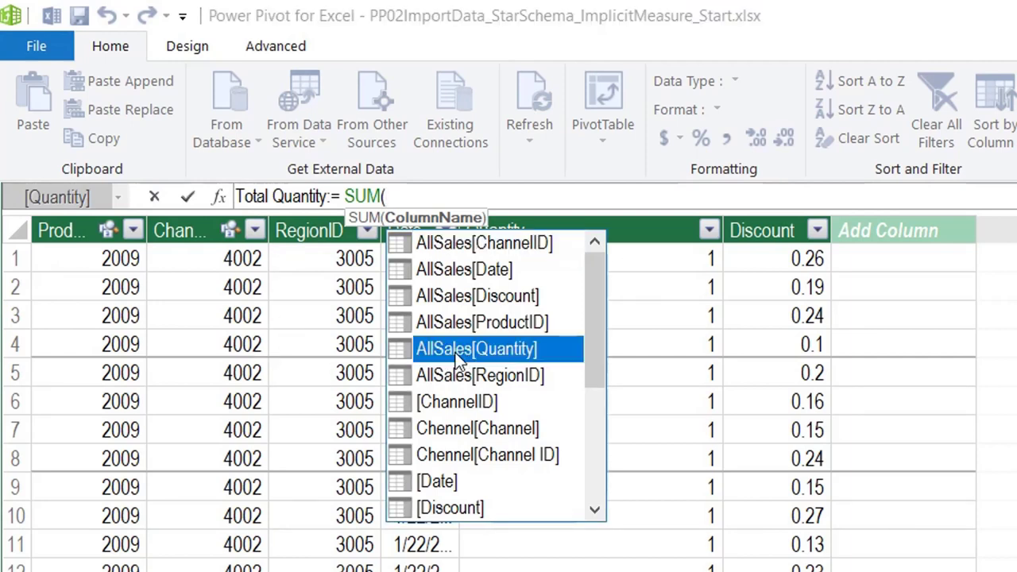
left_click(650, 223)
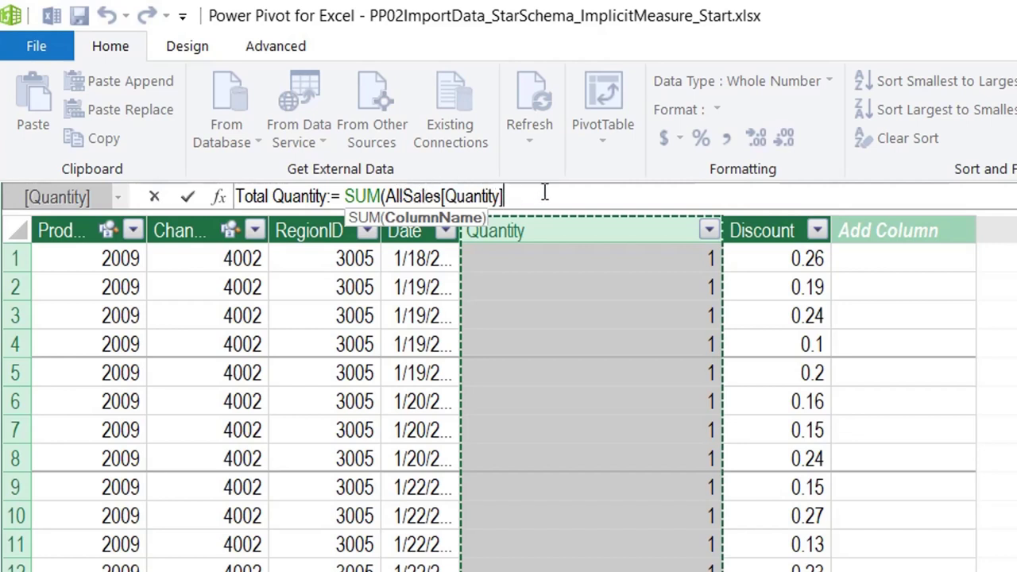
type(")")
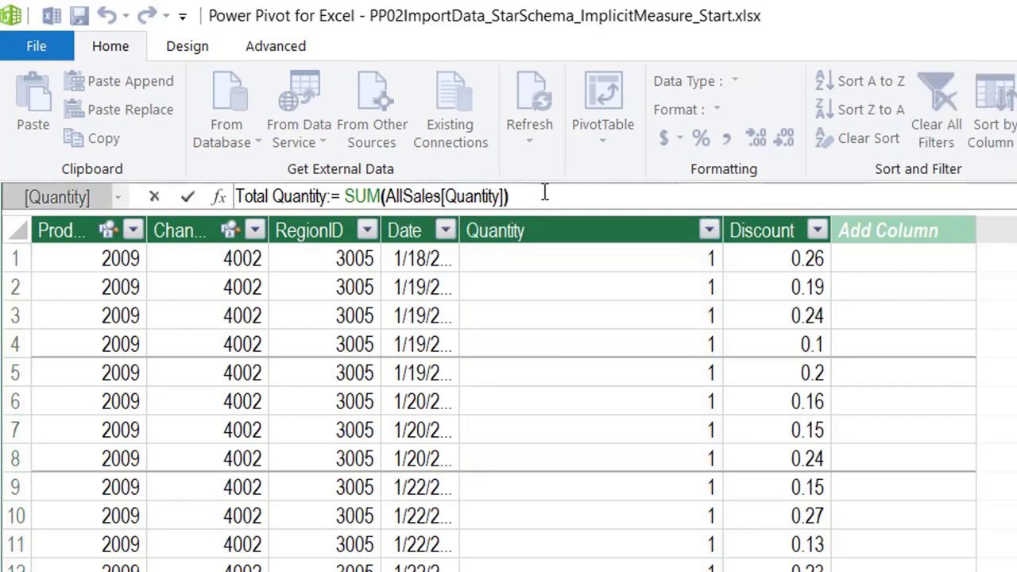
left_click(184, 198)
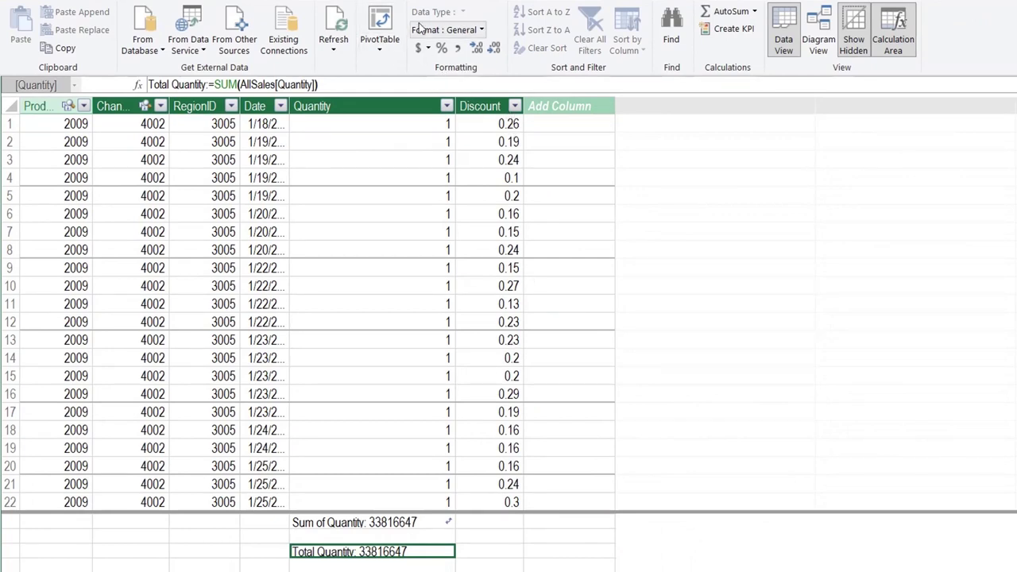
Format the Total Quantity measure as Whole Number with a thousands separator
left_click(474, 34)
left_click(466, 86)
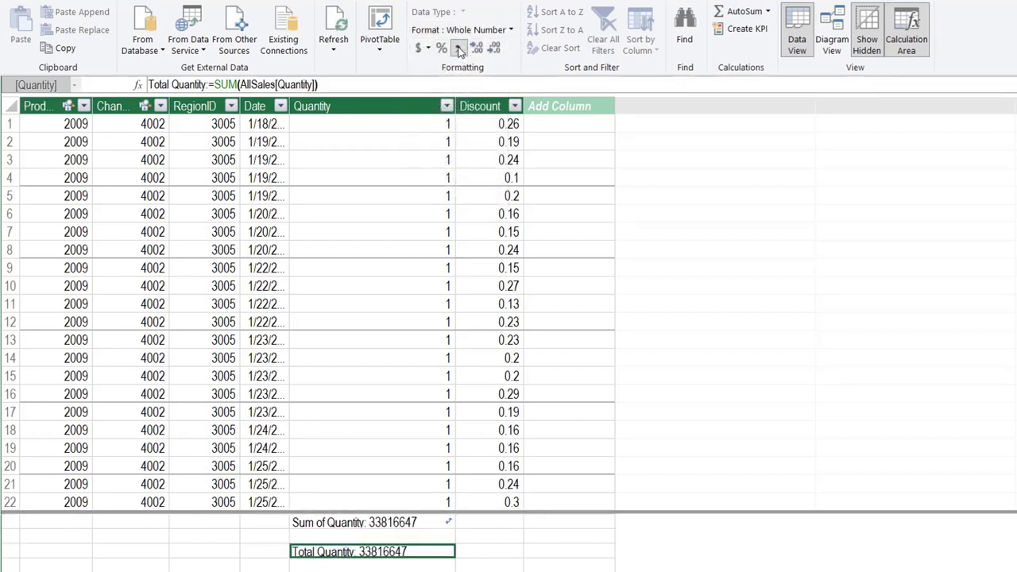
left_click(459, 50)
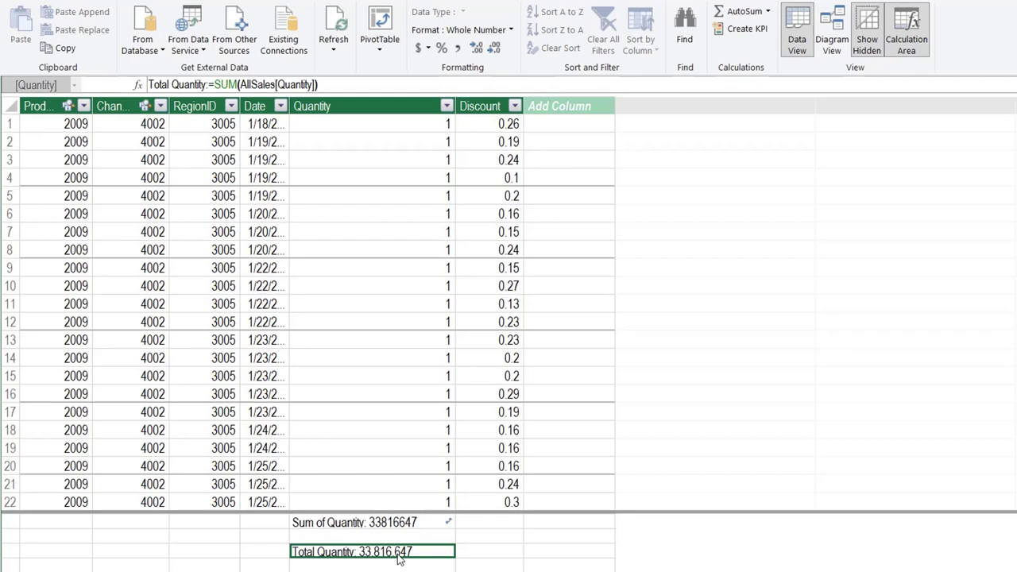
Switch to the Excel Report sheet and add the Total Quantity measure to the PivotTable values
key("alt+Tab")
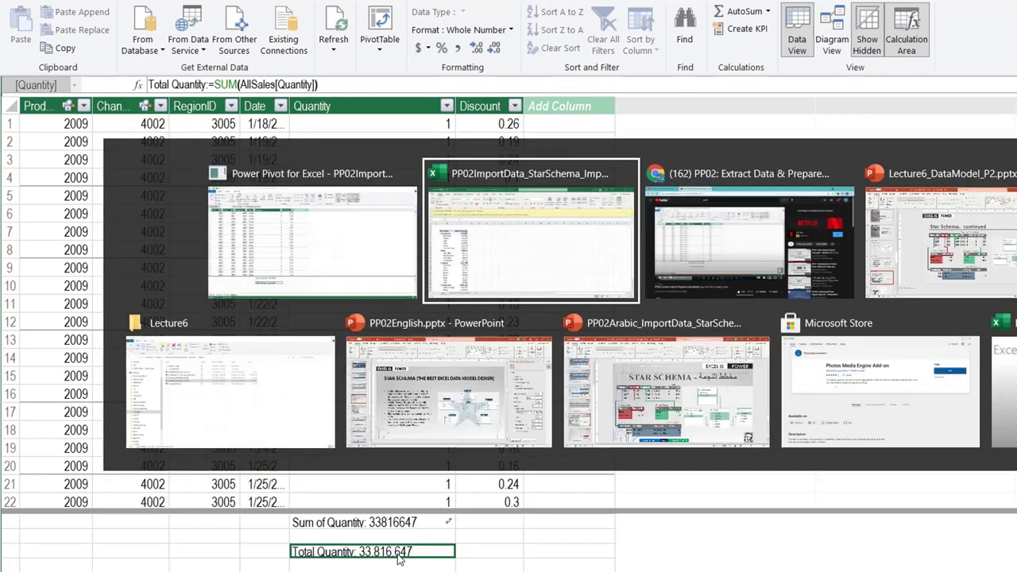
left_click(226, 316)
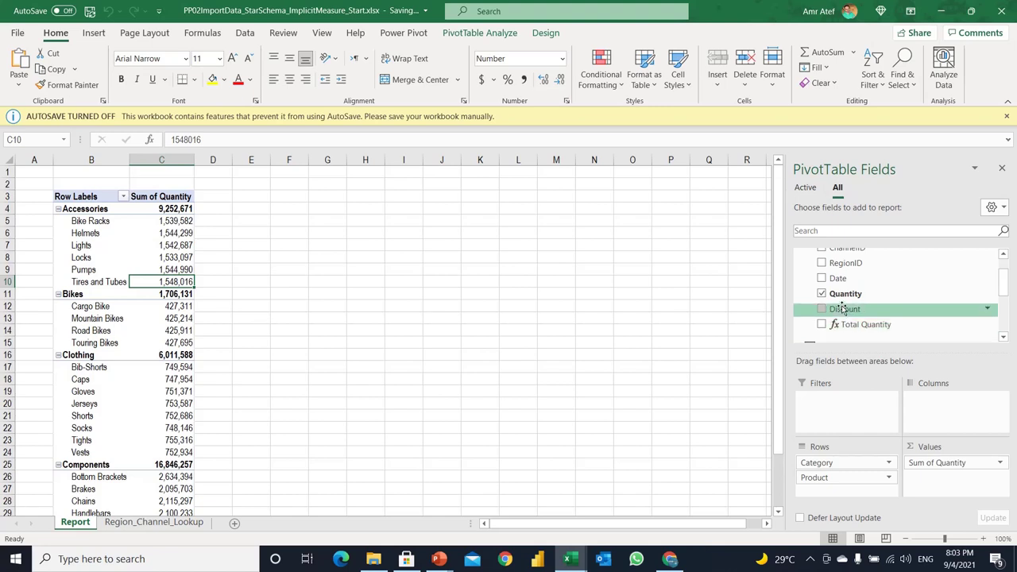
left_click_drag(856, 326, 955, 492)
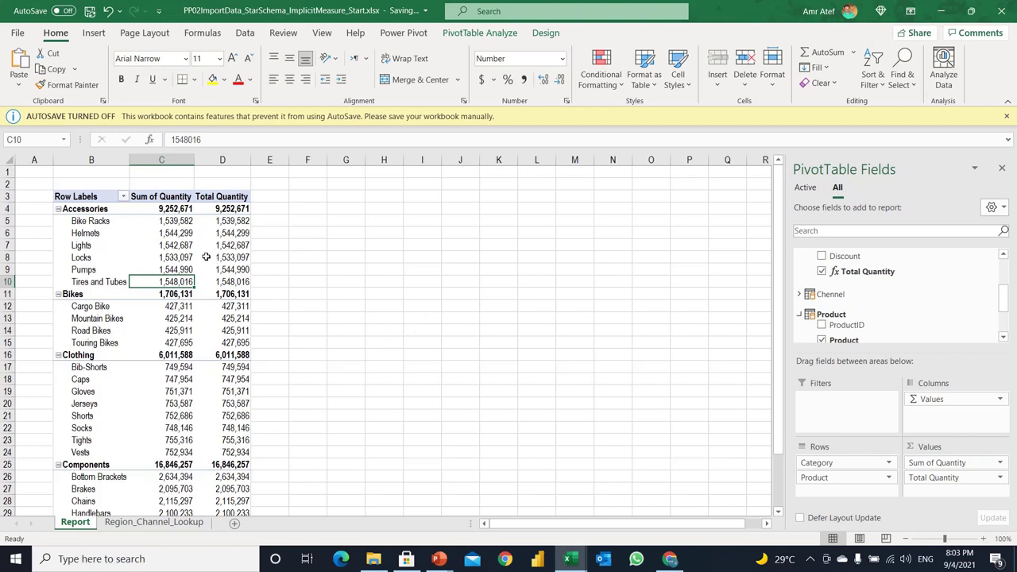
Compare the two quantity columns and remove Sum of Quantity from the PivotTable values
mouse_move(217, 239)
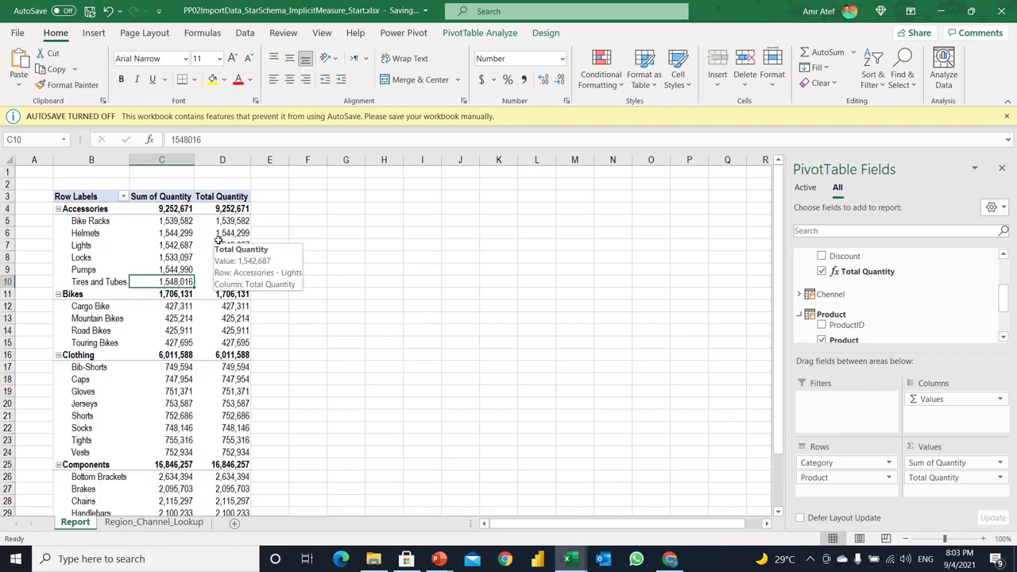
left_click(227, 222)
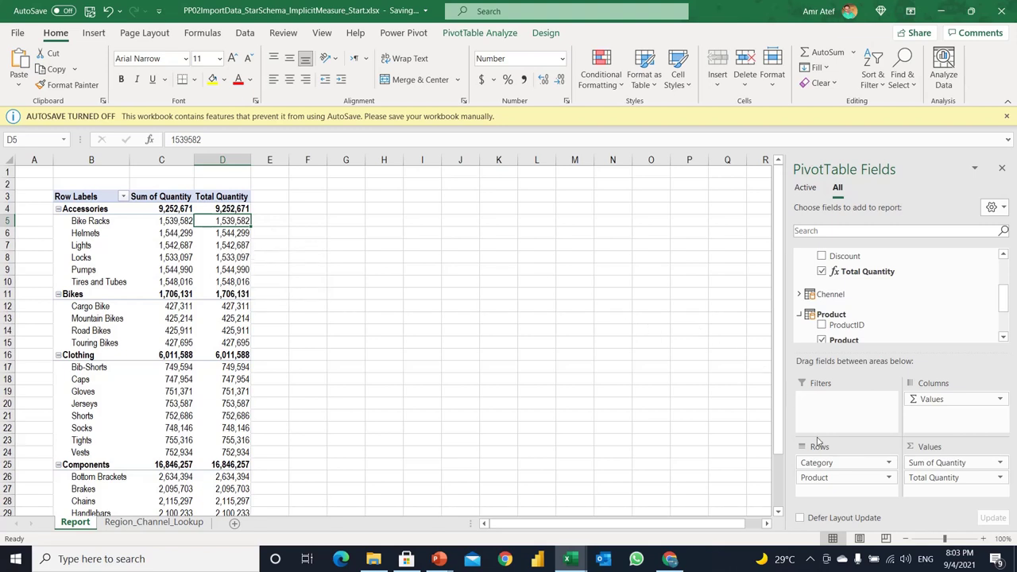
left_click(166, 235)
left_click_drag(918, 466, 650, 409)
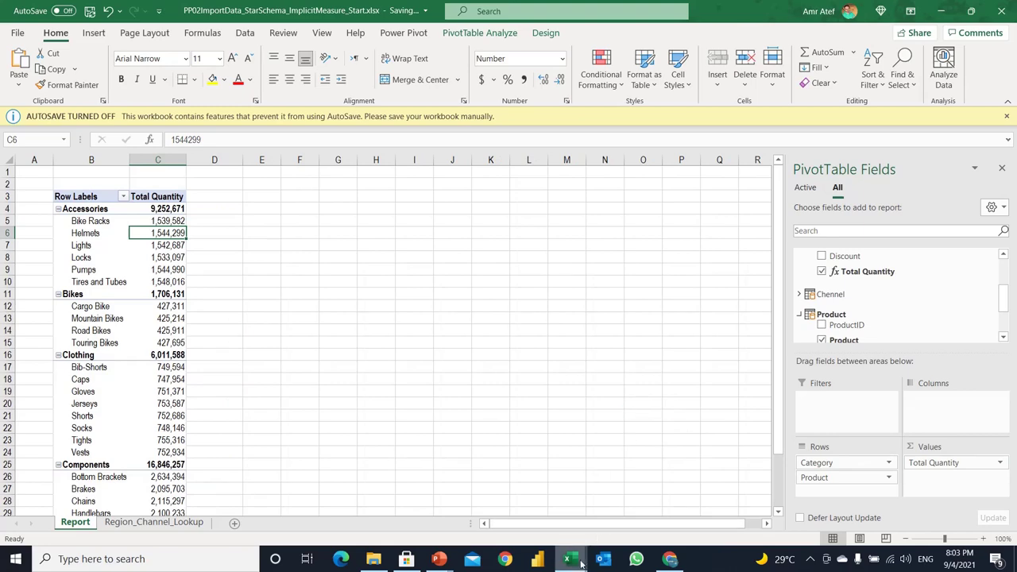
Return to Power Pivot, delete the implicit Sum of Quantity measure from the model, and select the Total Quantity measure
mouse_move(568, 558)
left_click(590, 516)
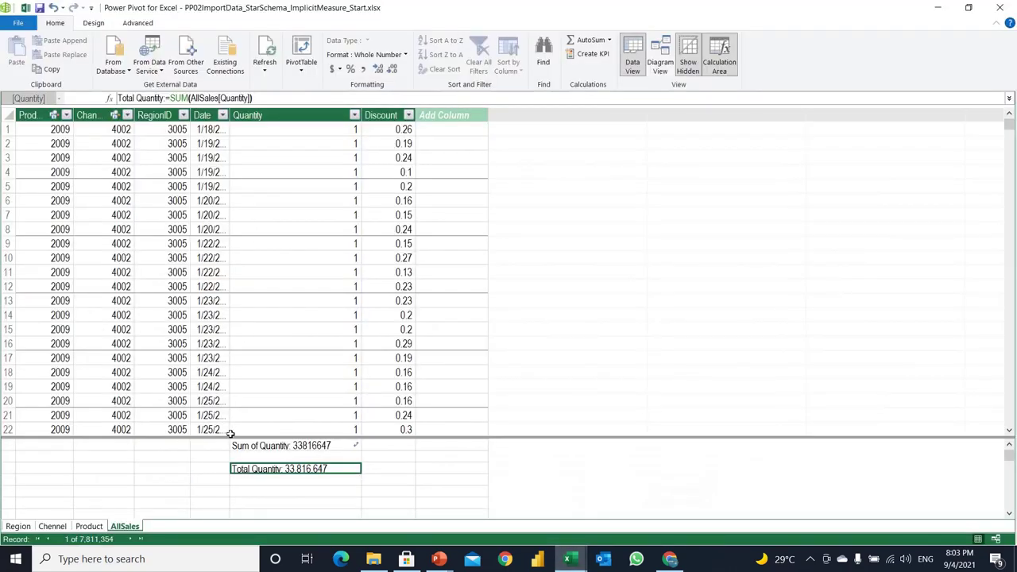
left_click(259, 450)
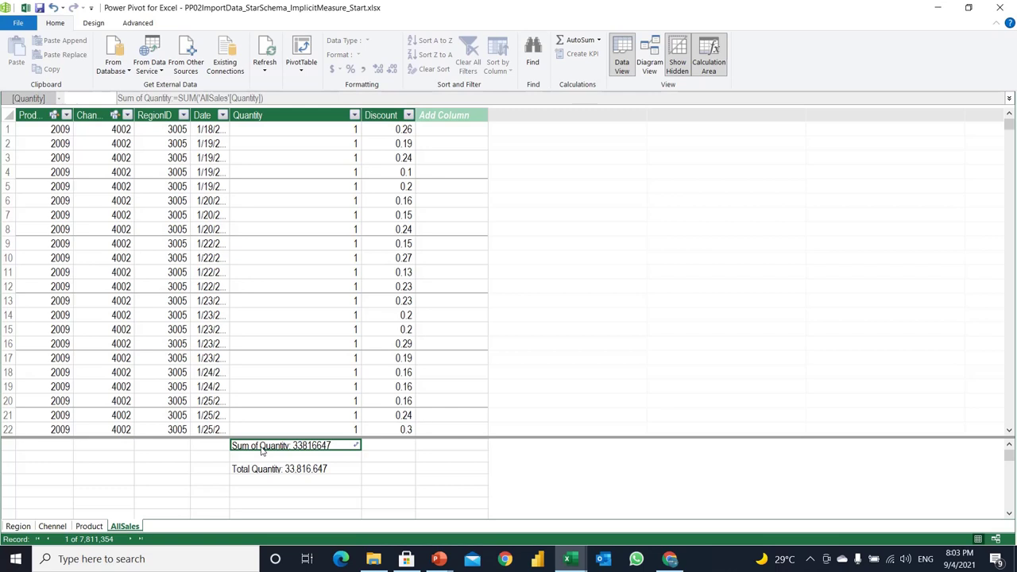
key("Delete")
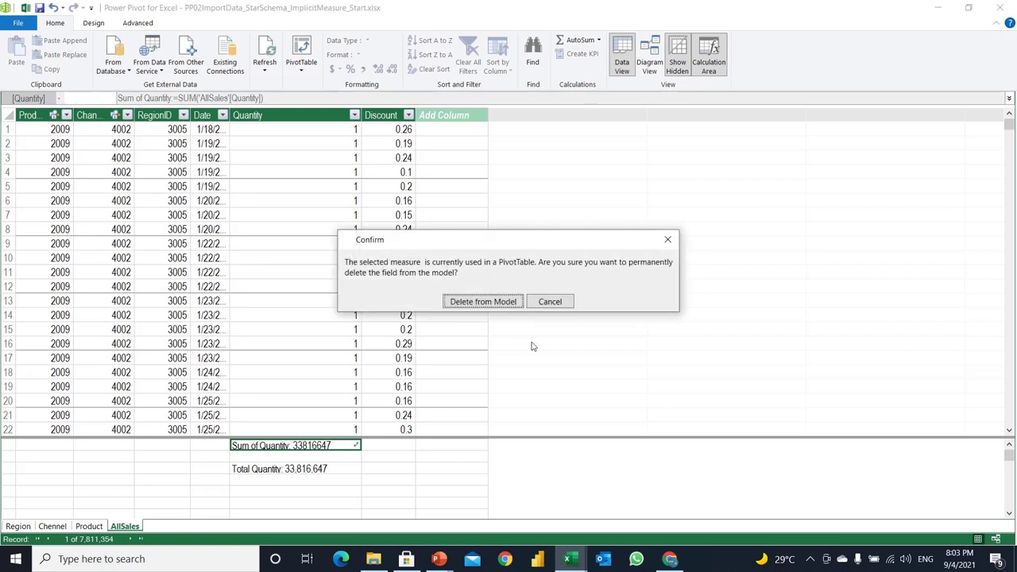
left_click(493, 303)
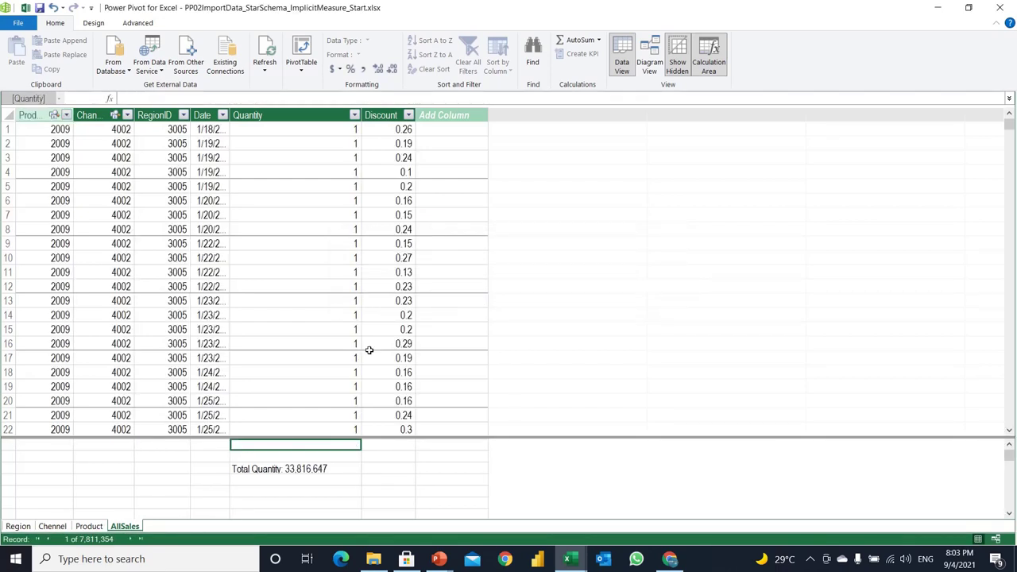
left_click(314, 473)
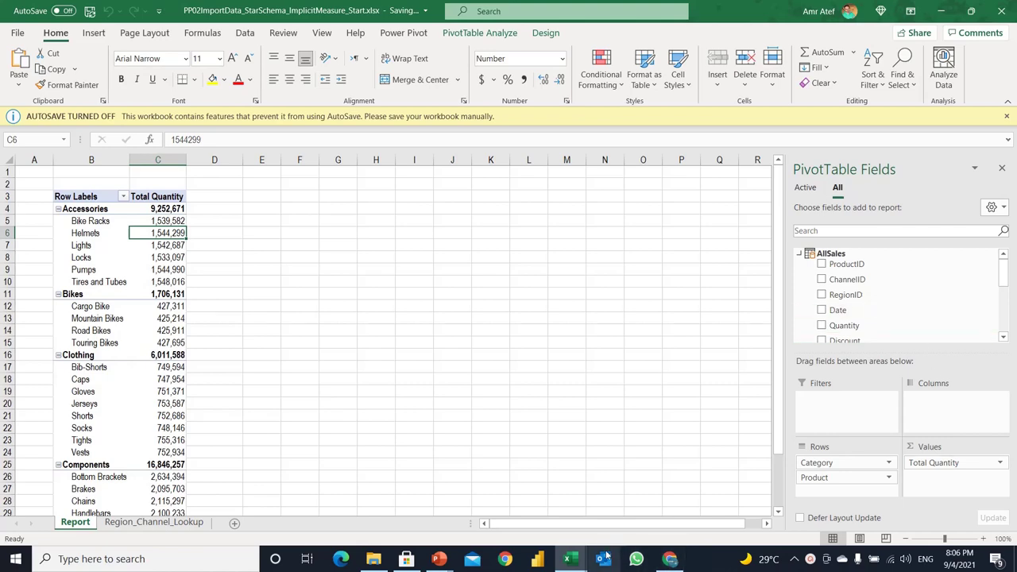
Switch from the Excel report to Power Pivot and add a new column named Year to the AllSales table
mouse_move(580, 558)
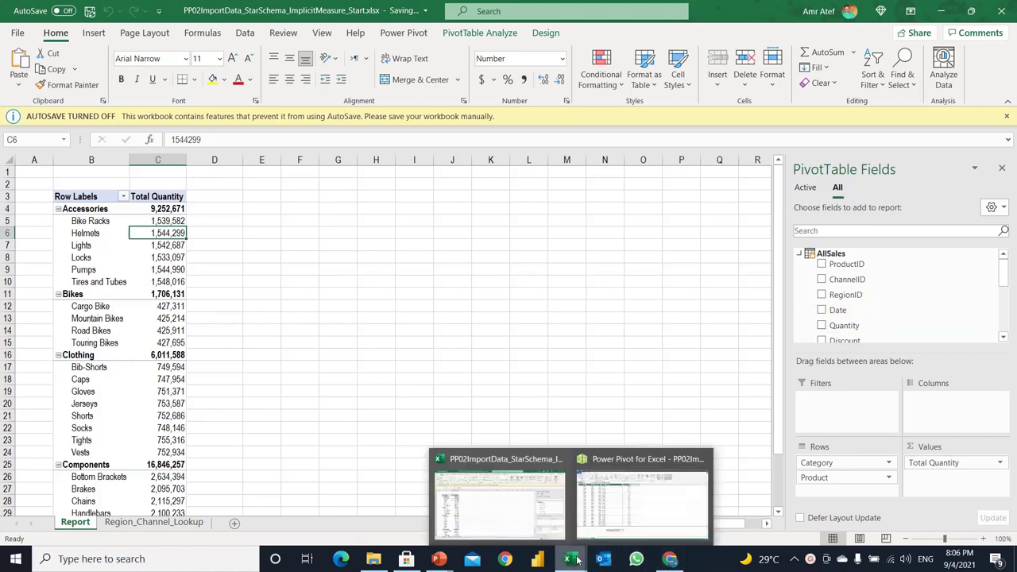
left_click(603, 500)
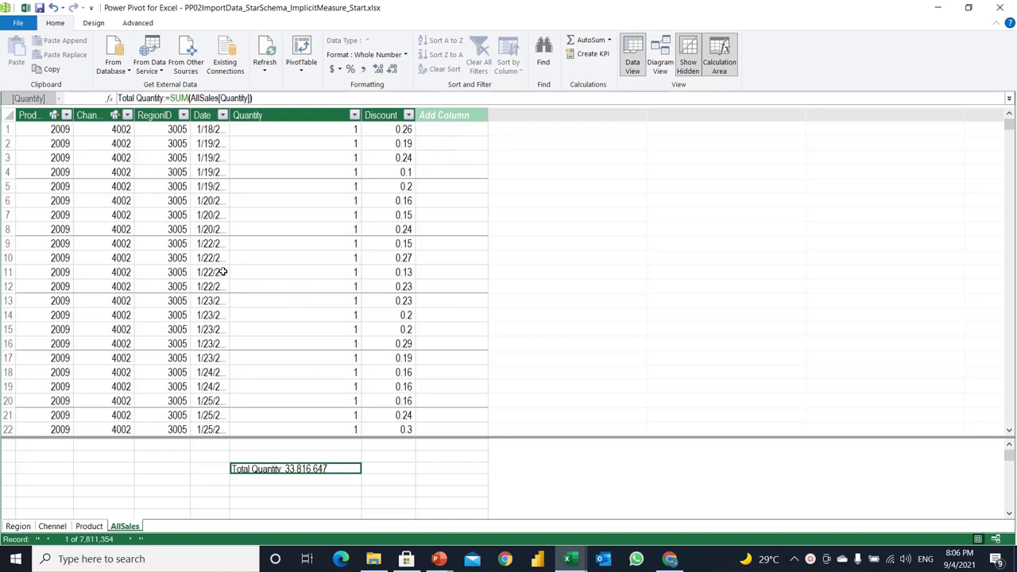
left_click(463, 130)
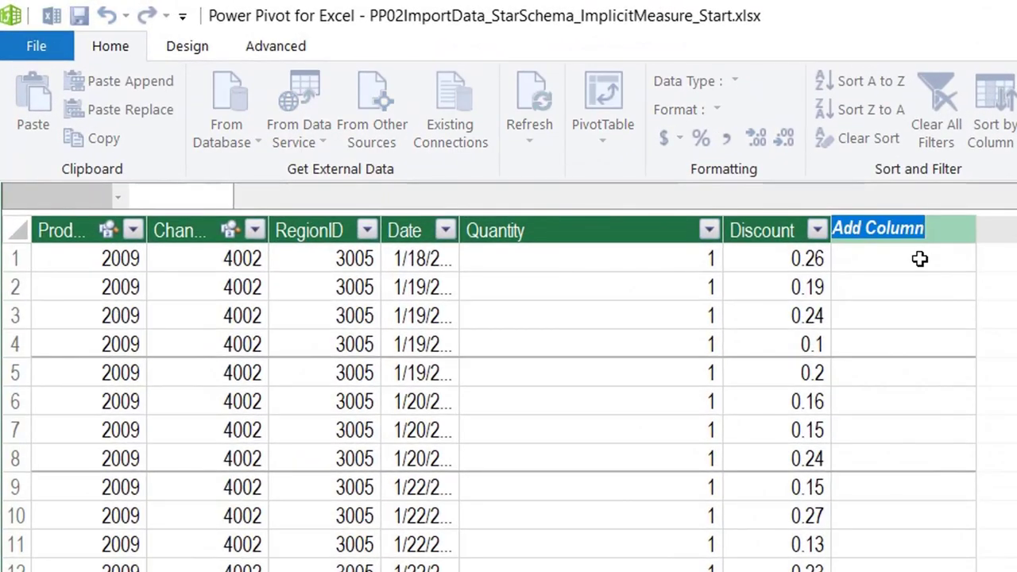
type("YEar")
key("BackSpace")
key("BackSpace")
key("BackSpace")
type("ear")
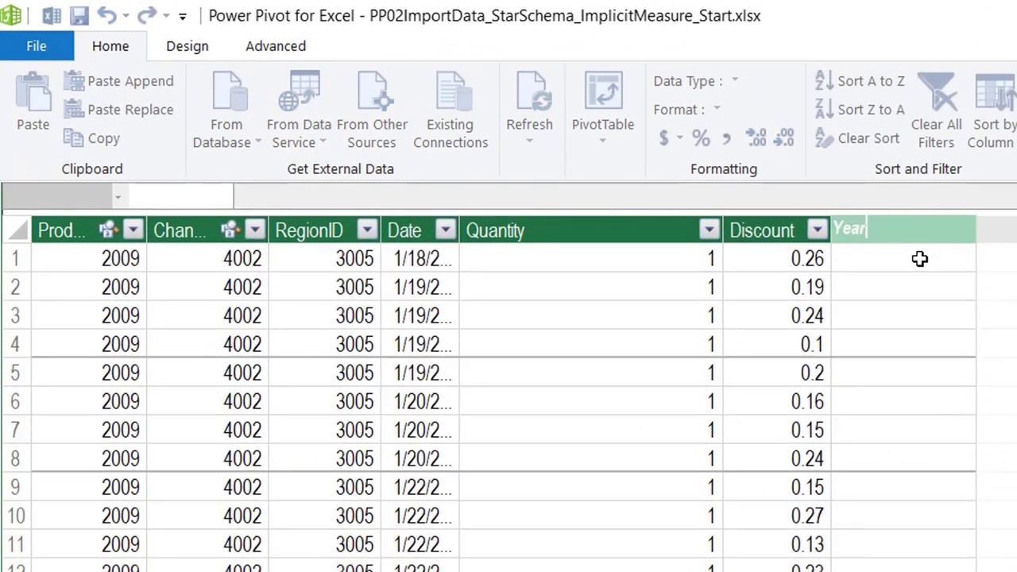
key("Return")
Enter =YEAR(AllSales[Date]) as the Year column's formula and review the column's distinct values
left_click(440, 199)
type("=")
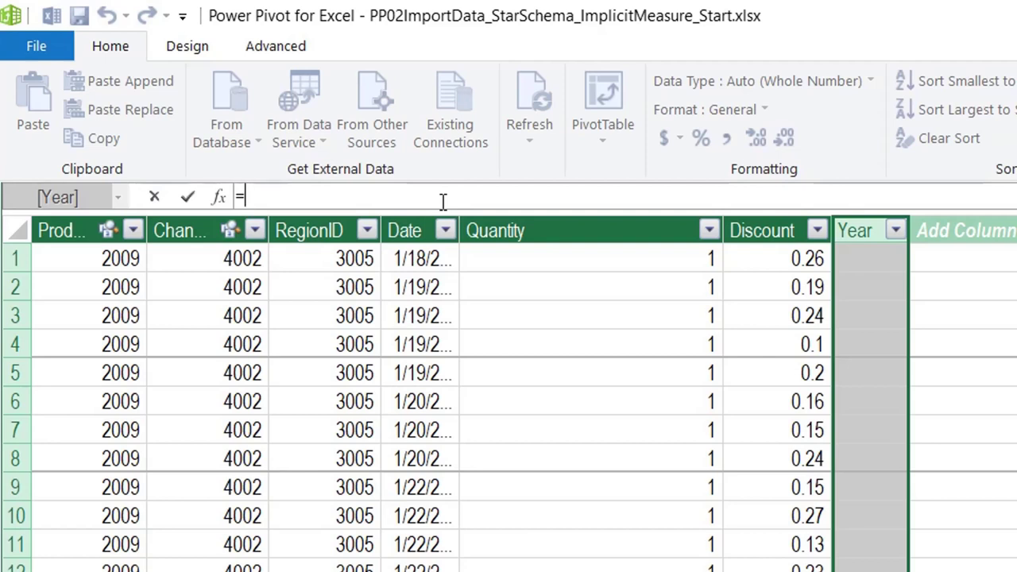
type("Year")
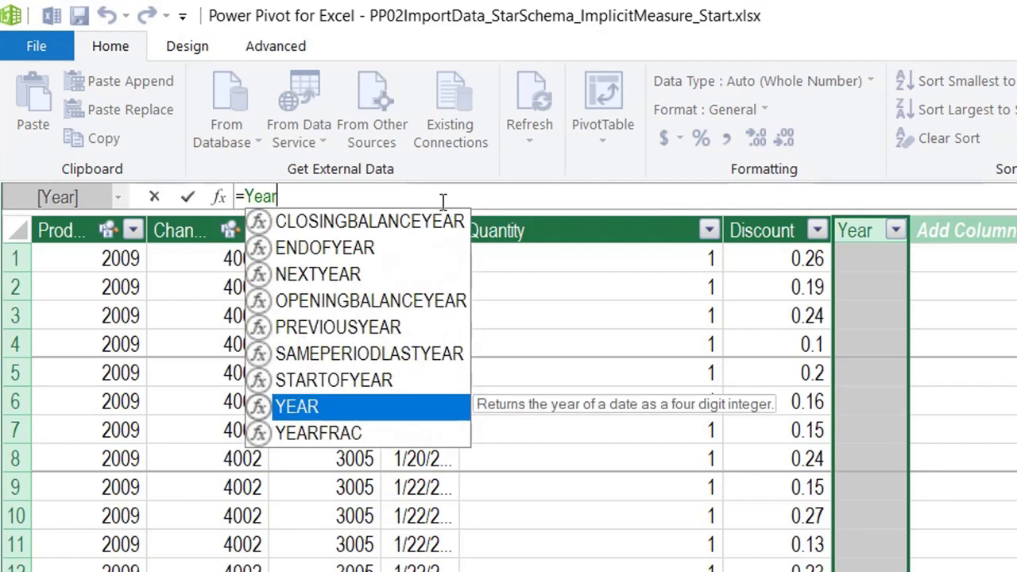
key("Tab")
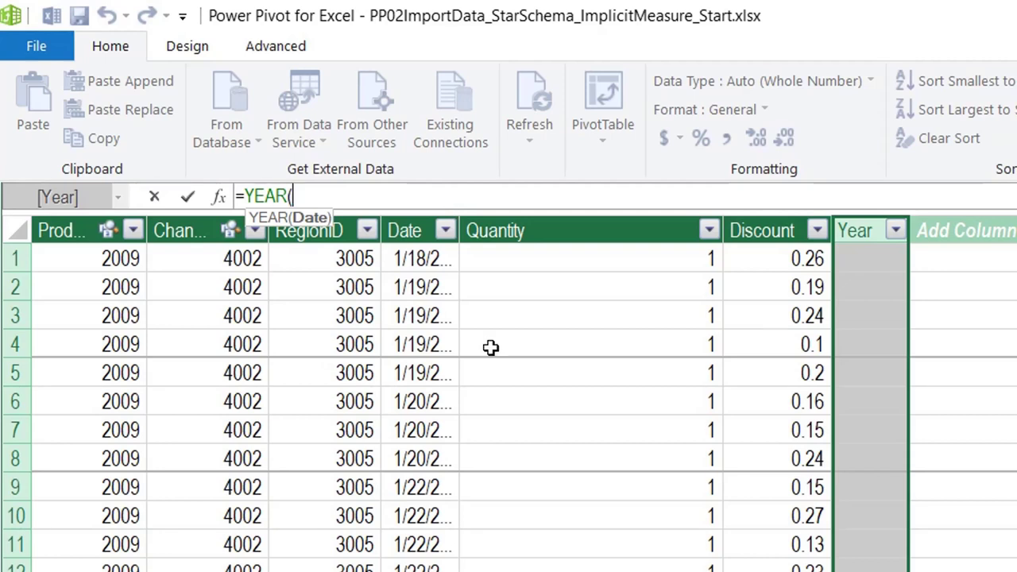
left_click(414, 226)
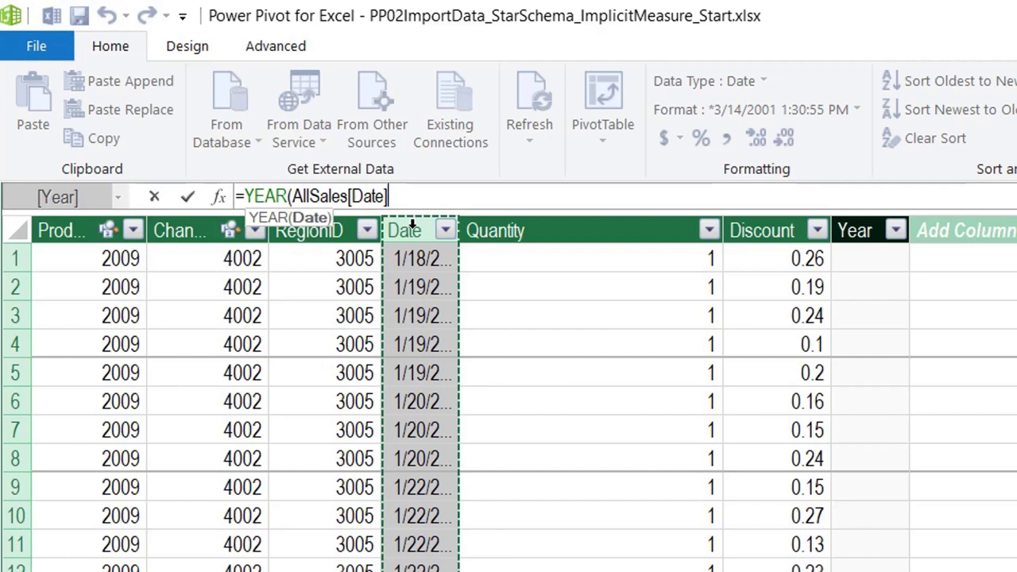
type(")")
key("Return")
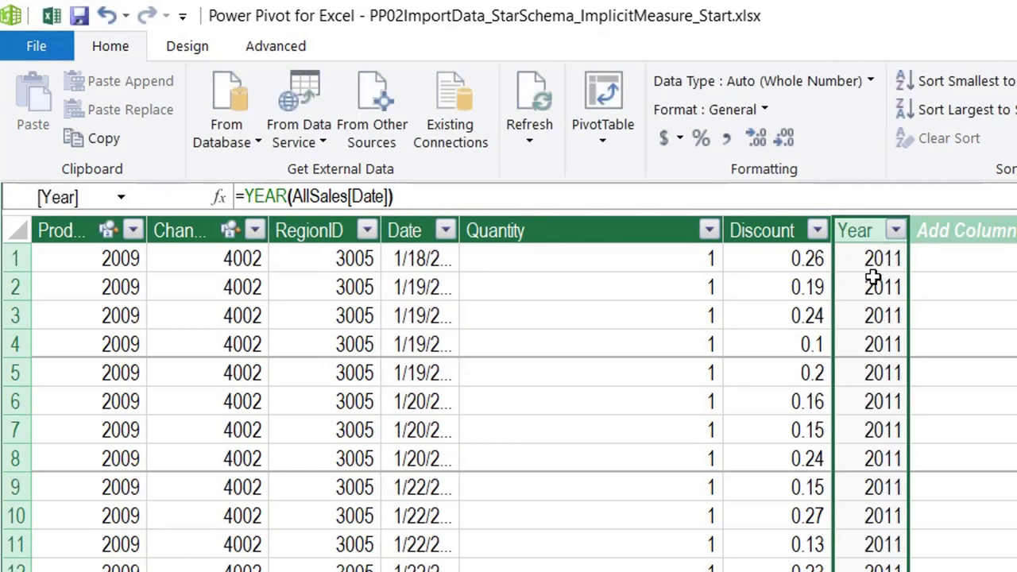
left_click(895, 231)
scroll(883, 454, "up", 3)
key("Escape")
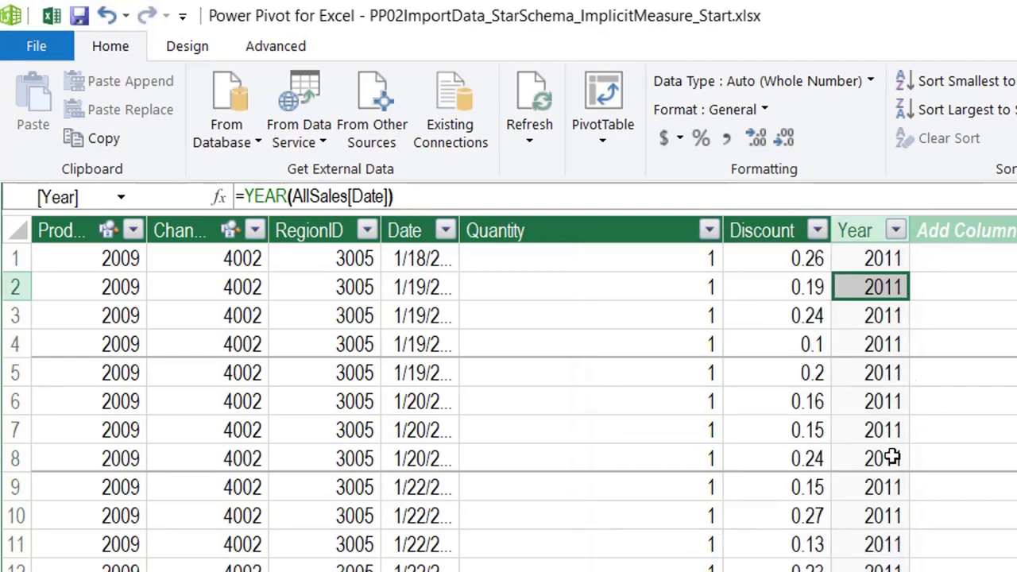
left_click(870, 491)
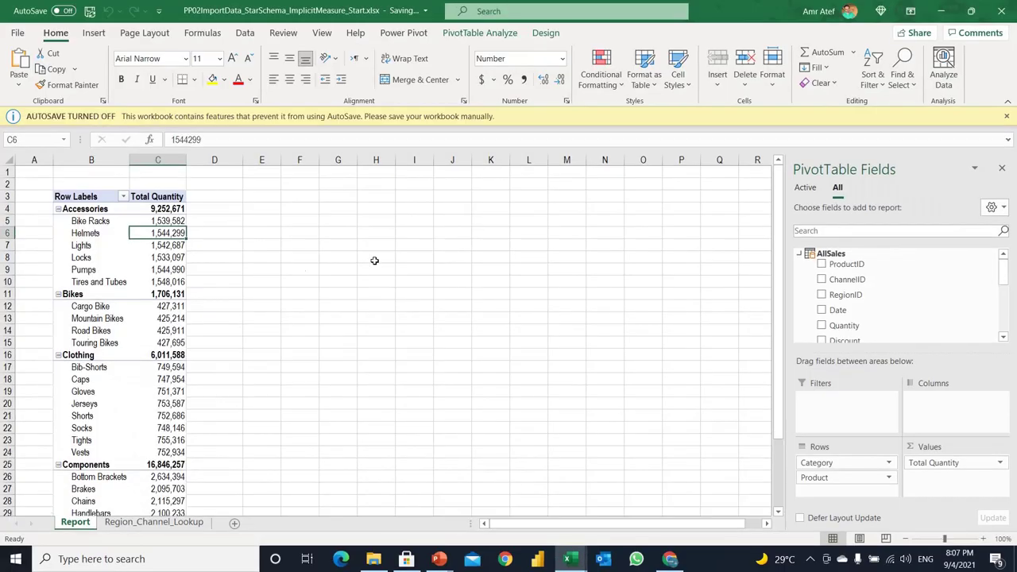
Switch to the Excel Report sheet, insert a slicer for the Year field and place it beside the PivotTable over columns G to J
left_click(104, 268)
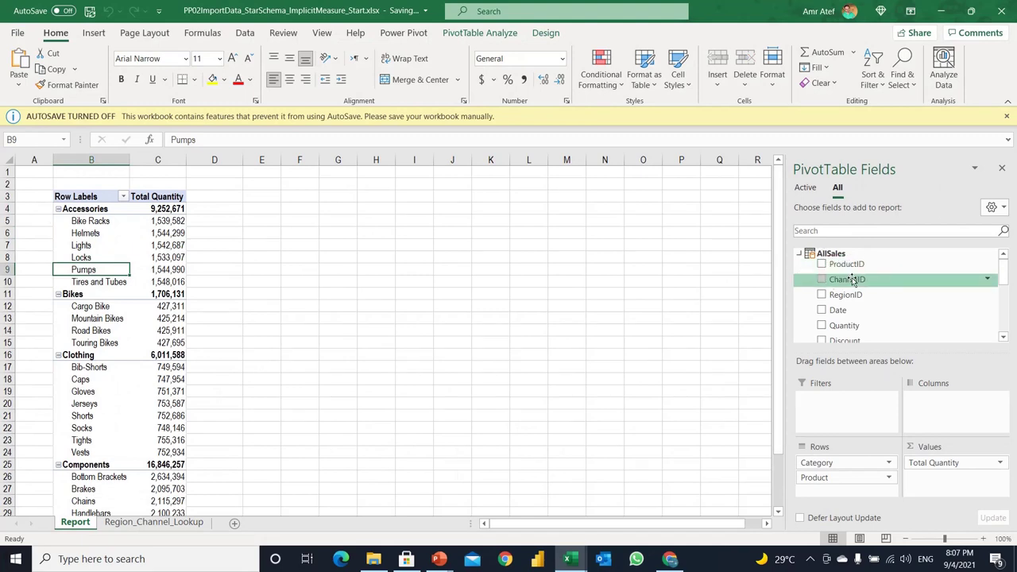
scroll(850, 274, "down", 2)
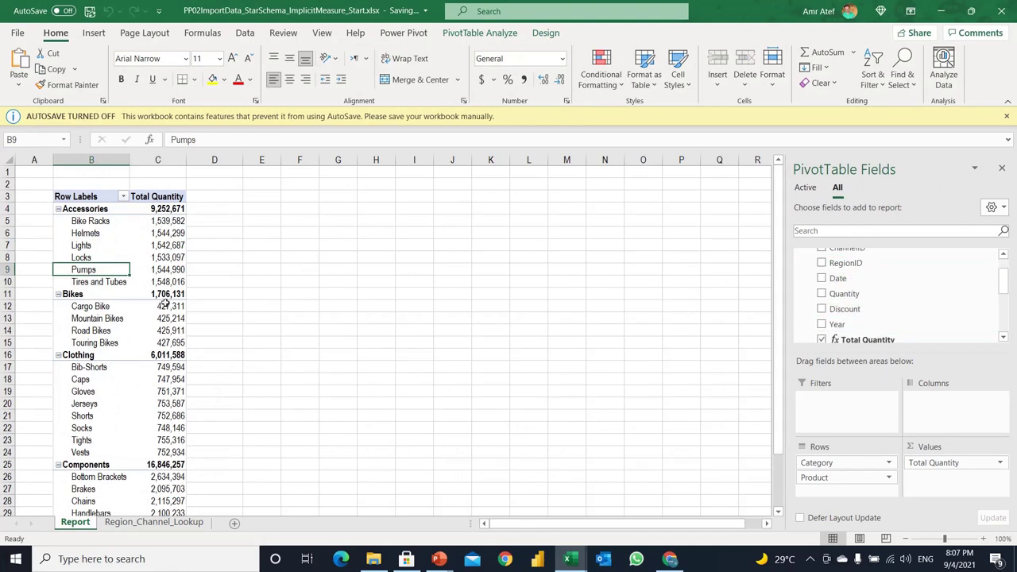
right_click(866, 327)
left_click(904, 396)
left_click_drag(405, 263, 407, 189)
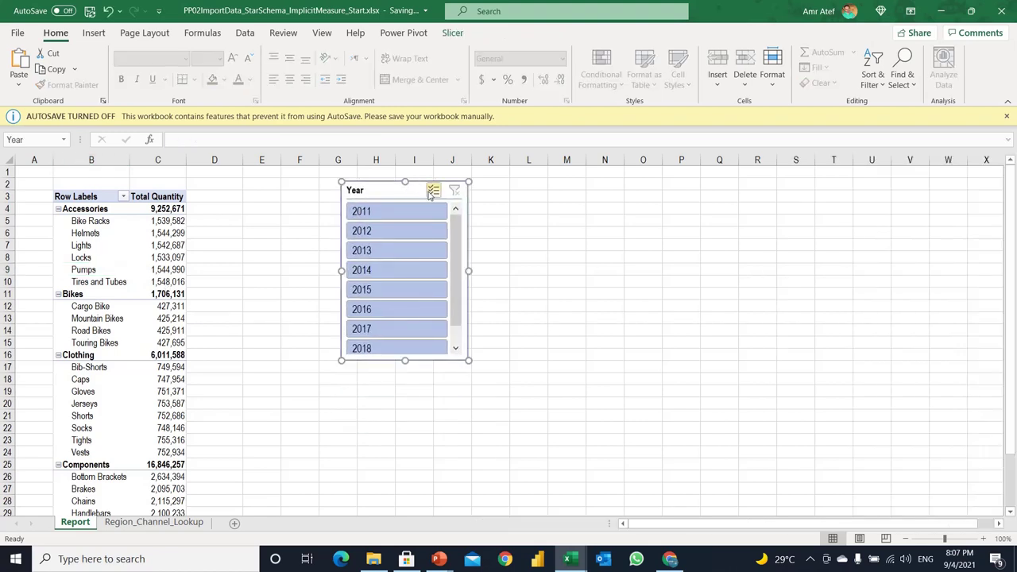
Try the Year slicer by filtering the PivotTable to 2011 and 2012, and clear the filter
left_click(411, 212)
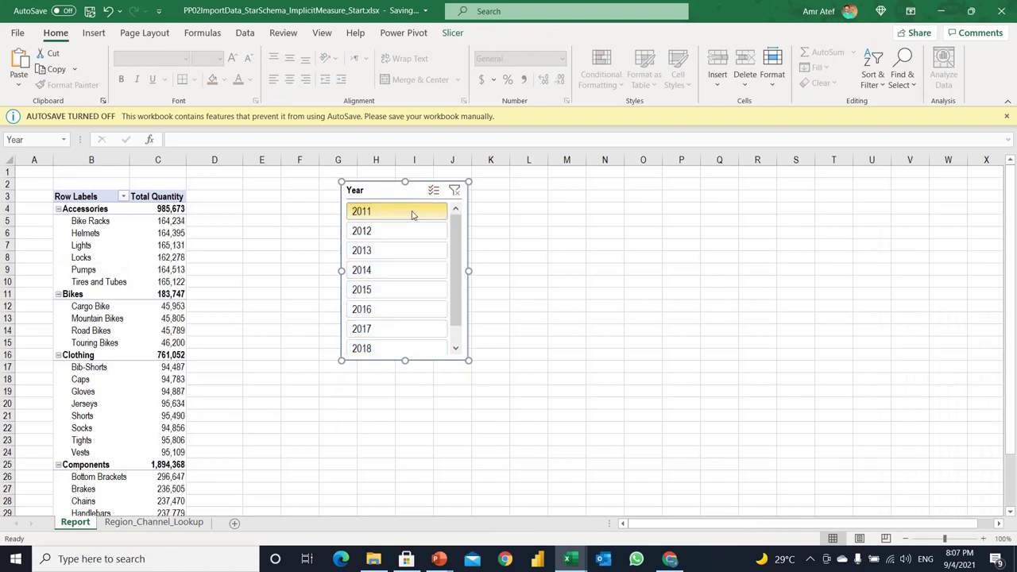
left_click(404, 238)
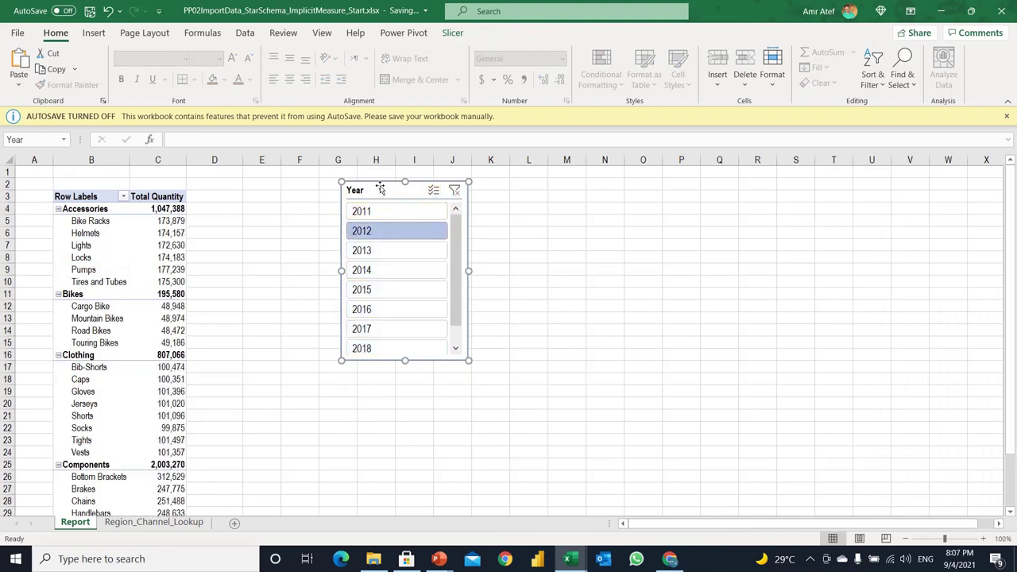
left_click(454, 189)
Arrange the Year slicer's buttons in 2 columns, shorten the slicer to fit them and widen it slightly
left_click(452, 33)
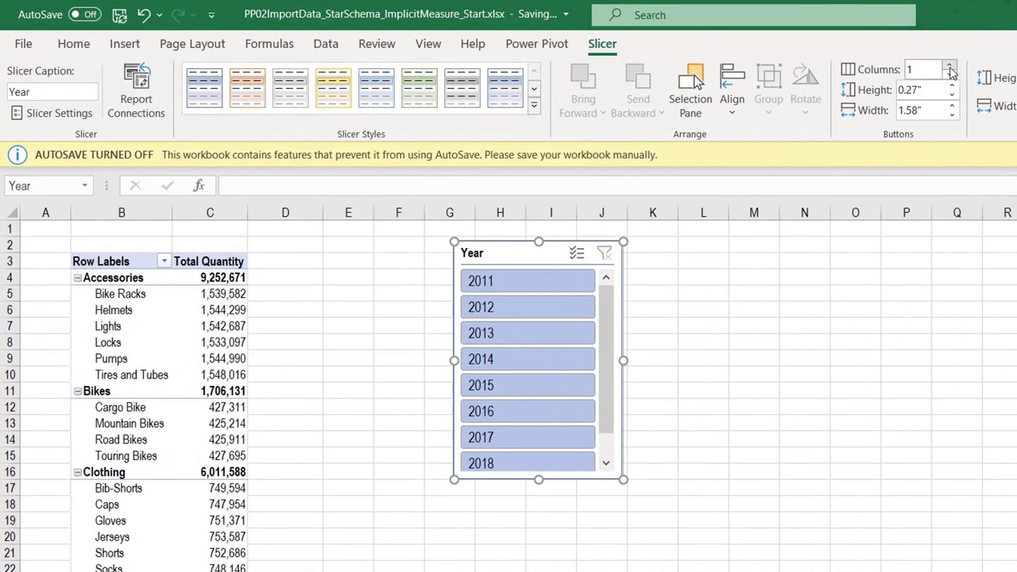
left_click(876, 60)
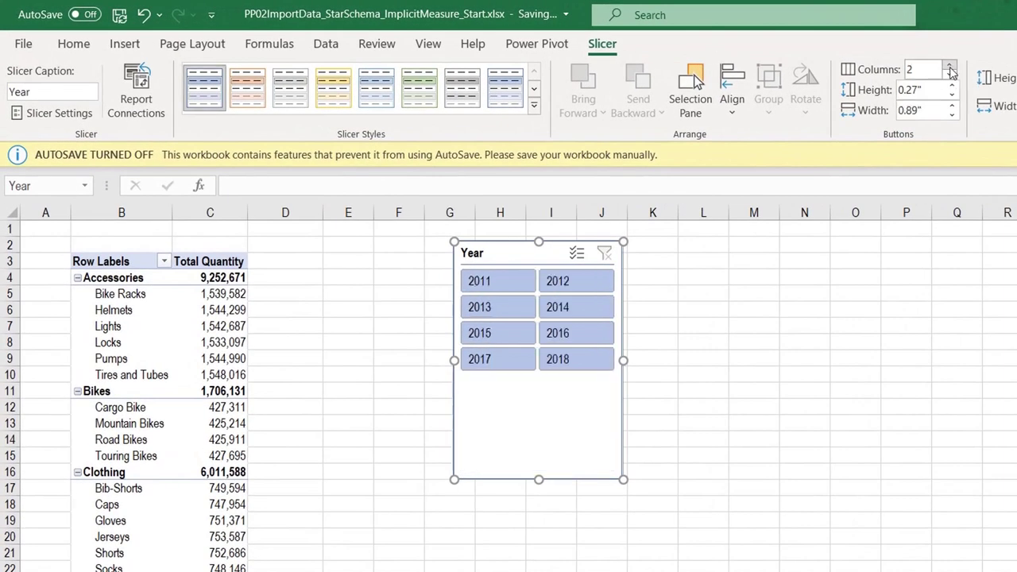
left_click_drag(539, 479, 540, 386)
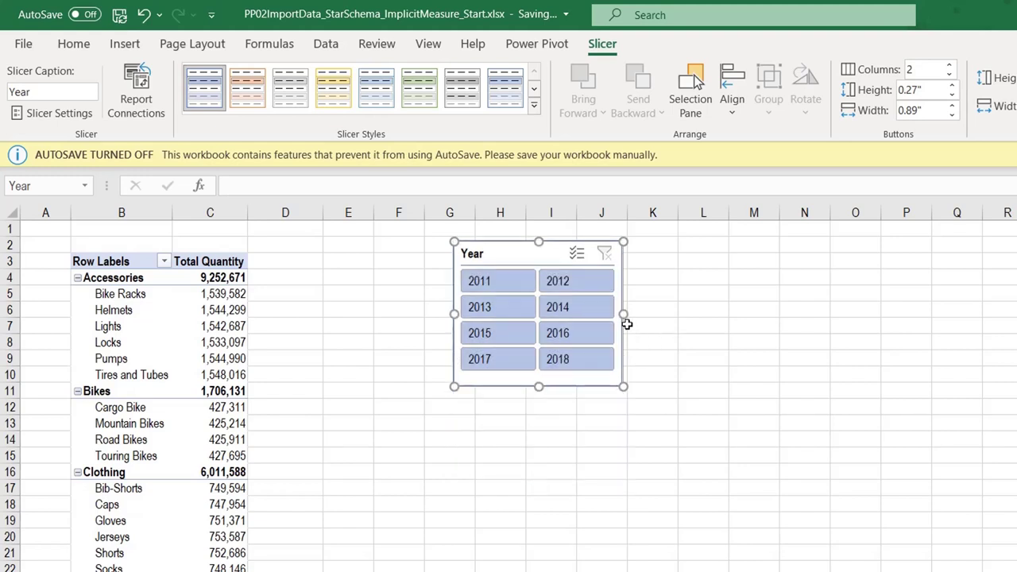
left_click_drag(625, 313, 632, 313)
Compare the PivotTable quantities for individual years between 2011 and 2018 with the Year slicer and clear the filter
left_click(481, 282)
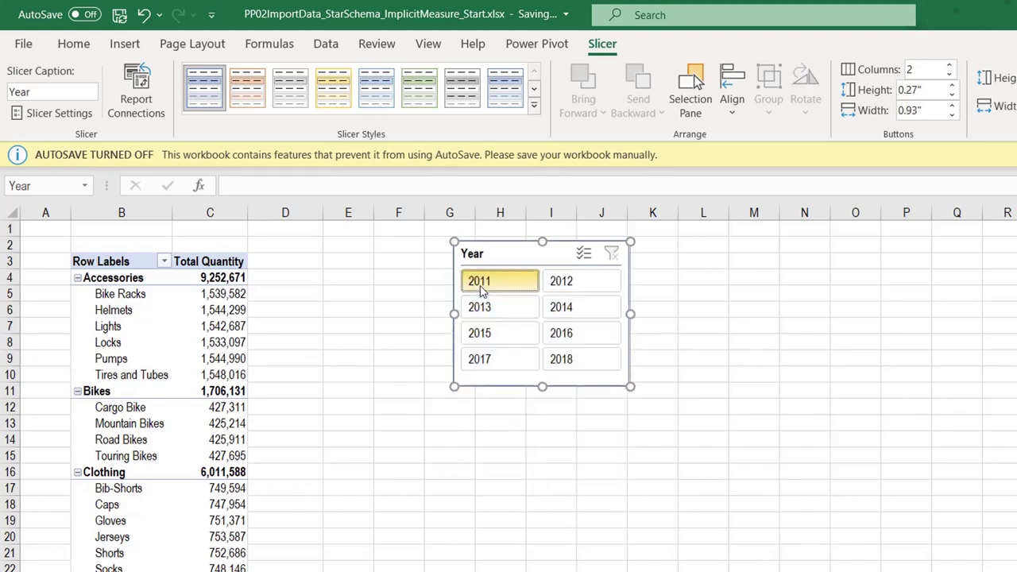
left_click(560, 285)
left_click(517, 308)
left_click(512, 338)
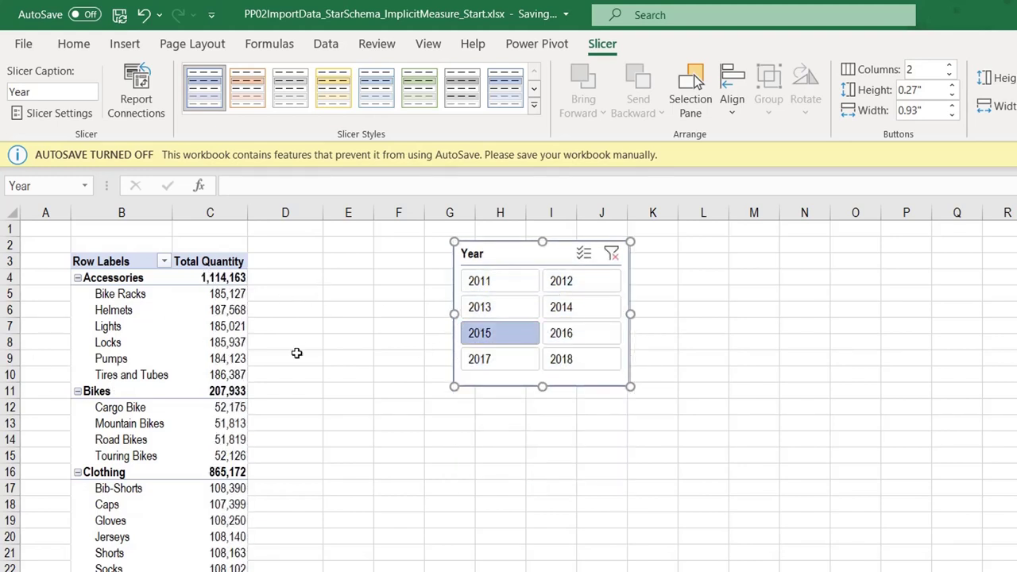
left_click(618, 334)
left_click(603, 359)
left_click(611, 253)
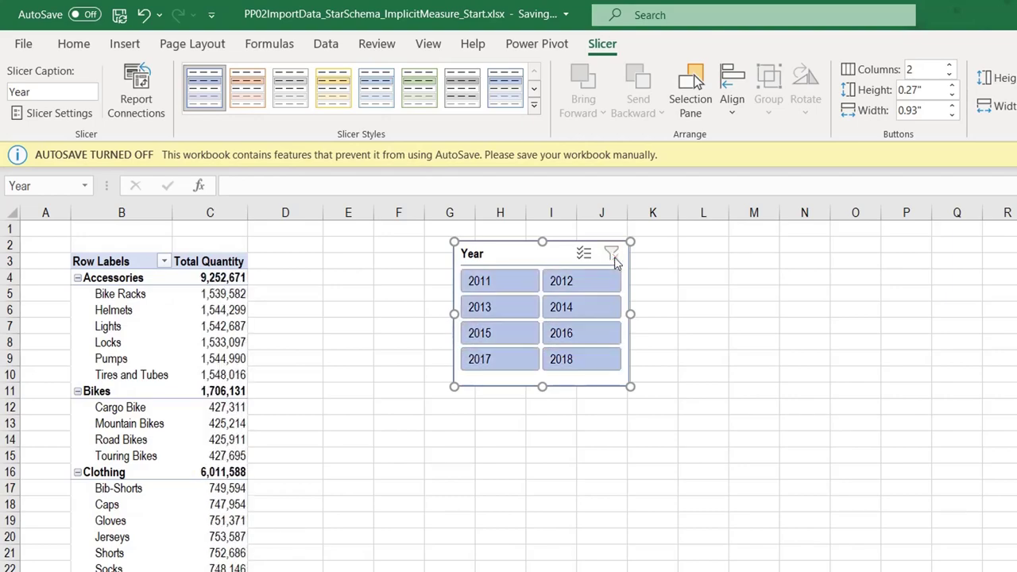
Filter the PivotTable to 2012 with the Year slicer
left_click(513, 286)
left_click(509, 306)
left_click(560, 284)
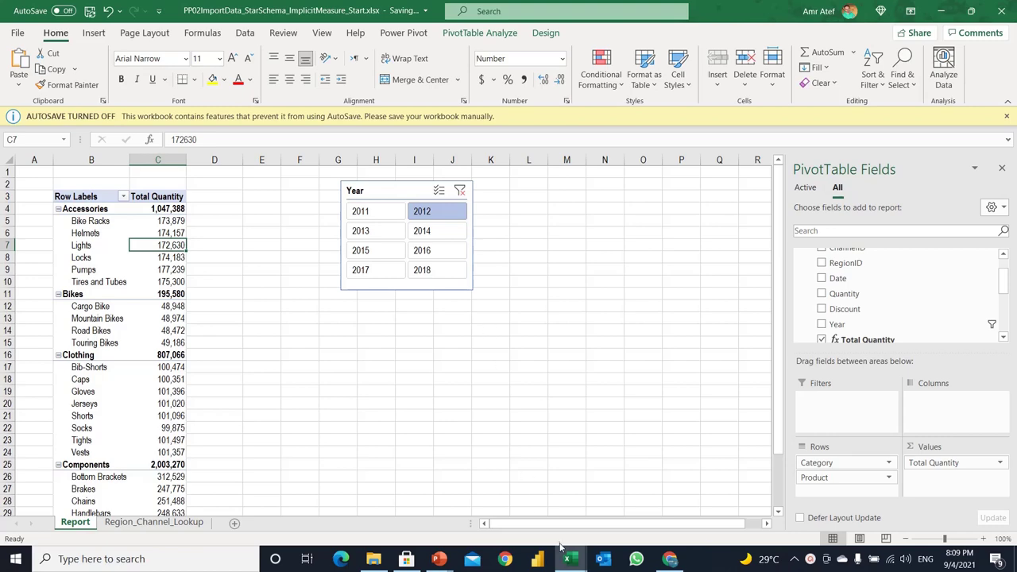
Switch to Power Pivot, examine the calculation area under the Quantity column and return to the Excel report
mouse_move(565, 556)
left_click(602, 503)
left_click(308, 483)
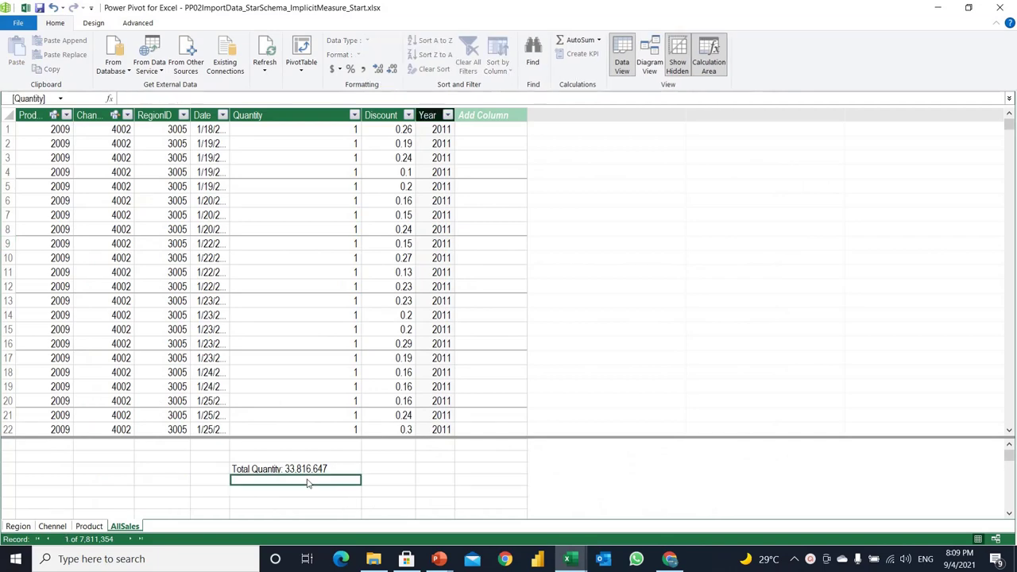
key("alt+Tab")
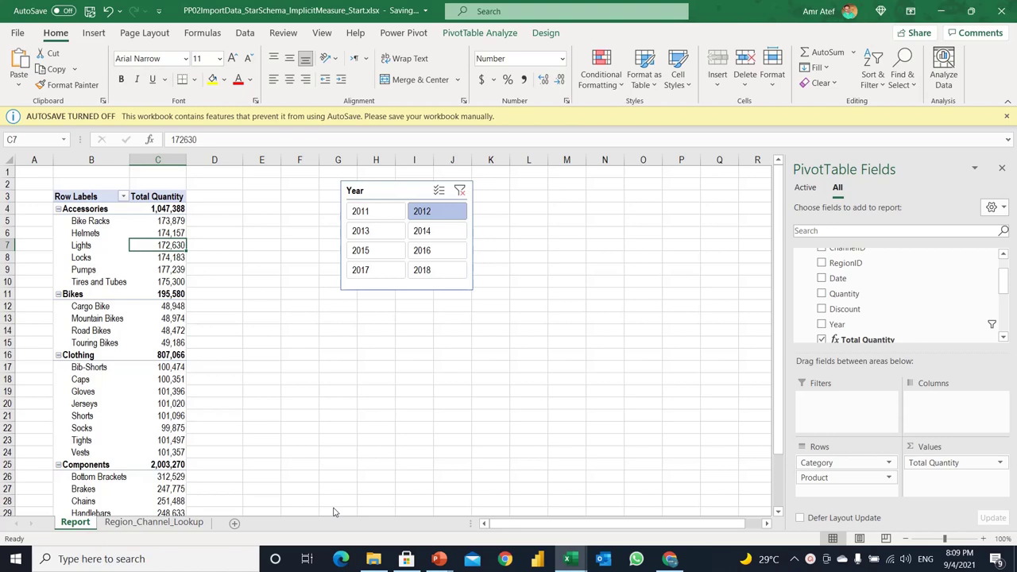
Start a new Power Pivot measure from Excel, assign it to the AllSales table and name it No_Trx
left_click(410, 34)
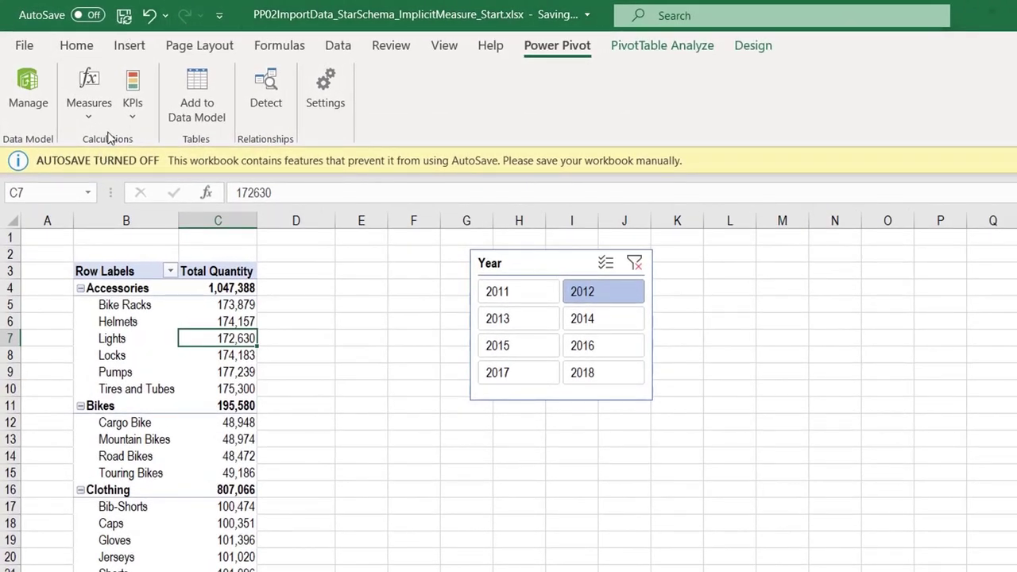
left_click(94, 98)
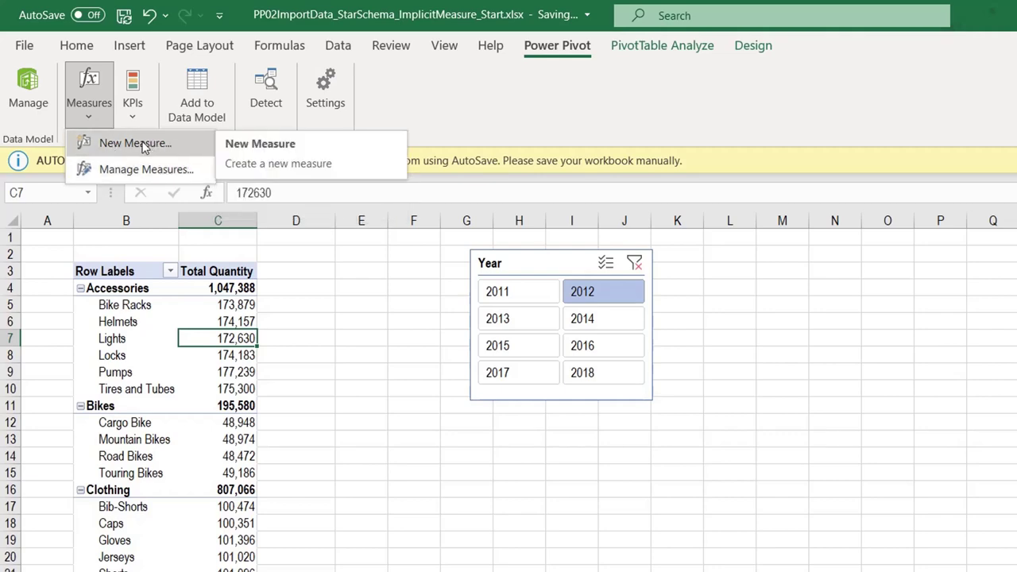
left_click(184, 145)
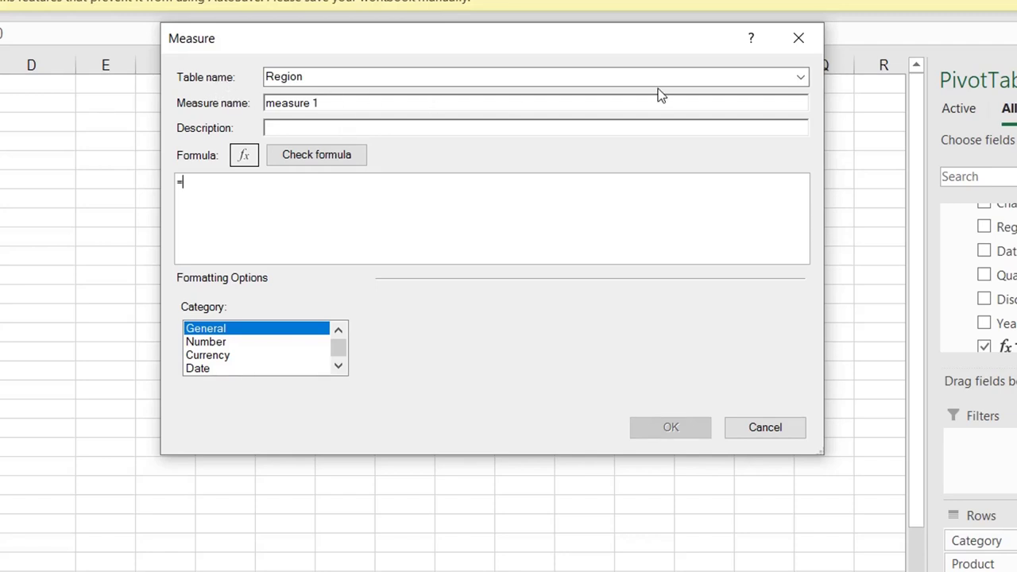
left_click(800, 78)
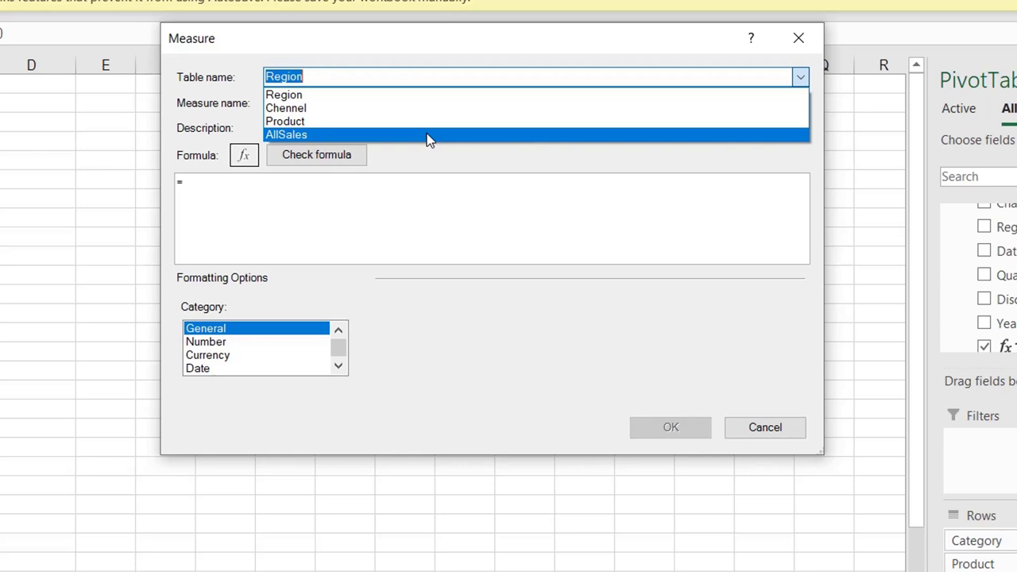
left_click(429, 135)
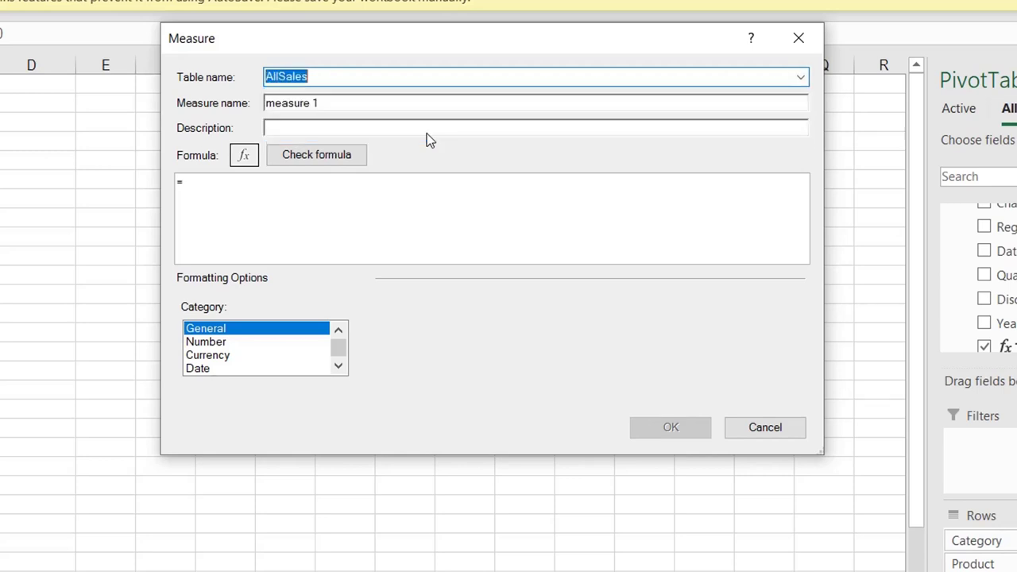
left_click(359, 103)
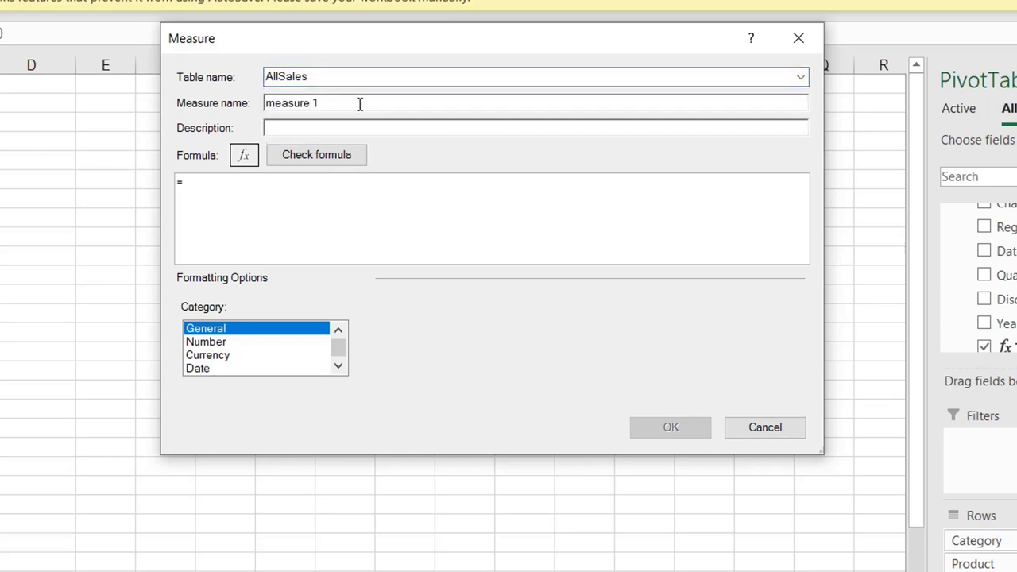
key("ctrl+a")
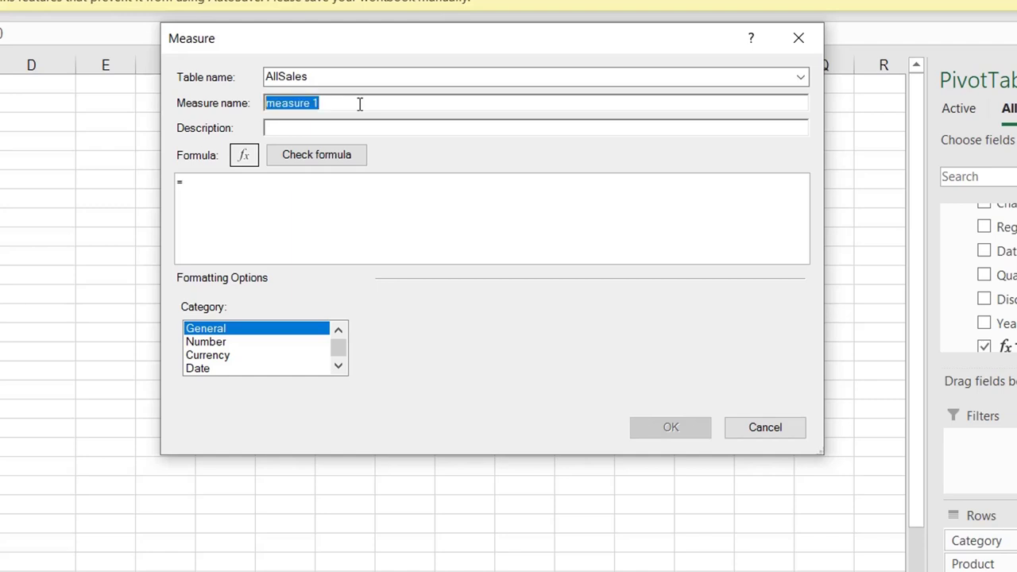
type("No")
type("_Tra")
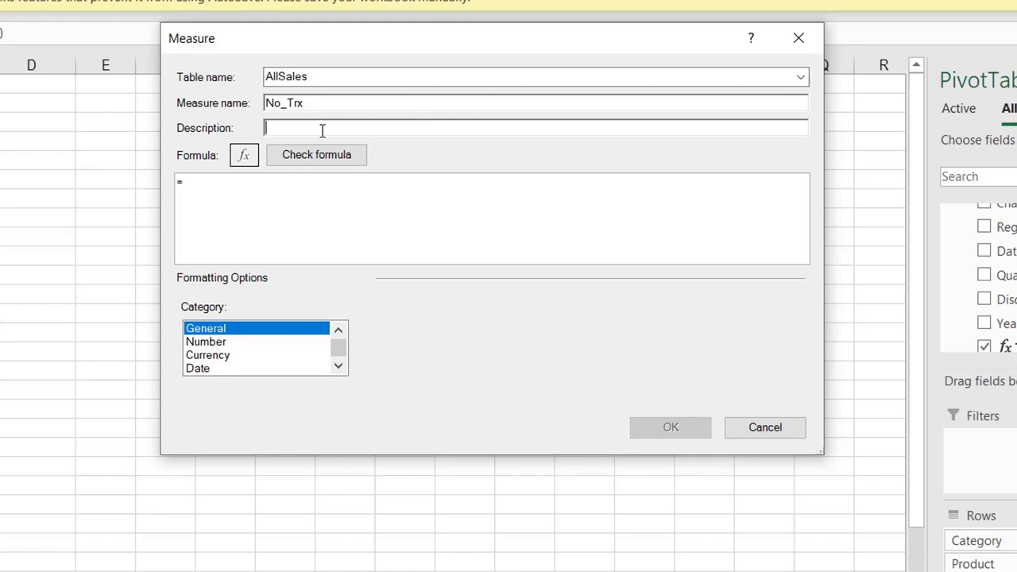
Enlarge the formula text and enter =COUNT(AllSales[Quantity]) as the No_Trx measure's formula
left_click(223, 183)
scroll(222, 184, "up", 5, "ctrl")
type("Coiu")
key("BackSpace")
key("BackSpace")
type("un")
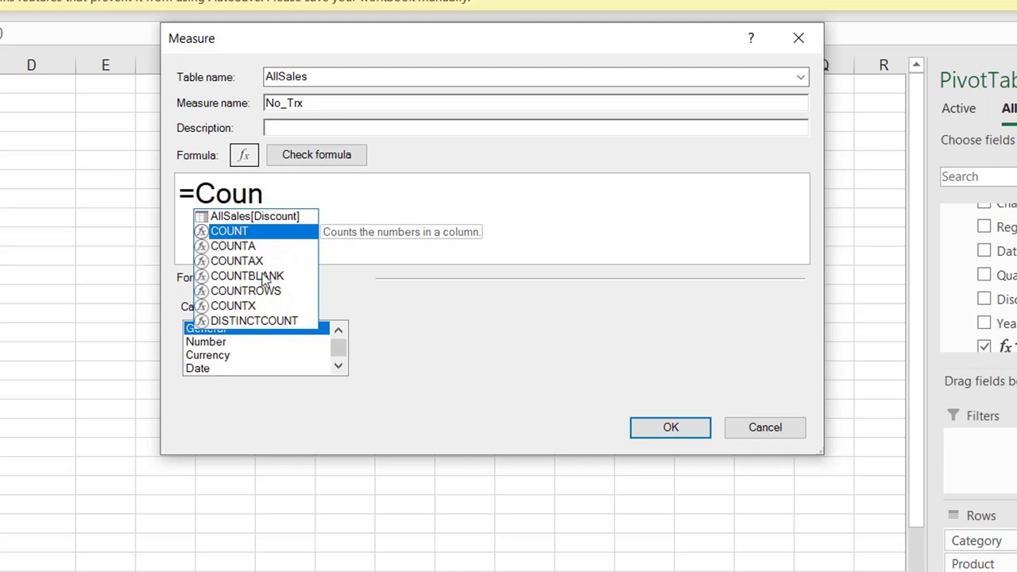
double_click(238, 231)
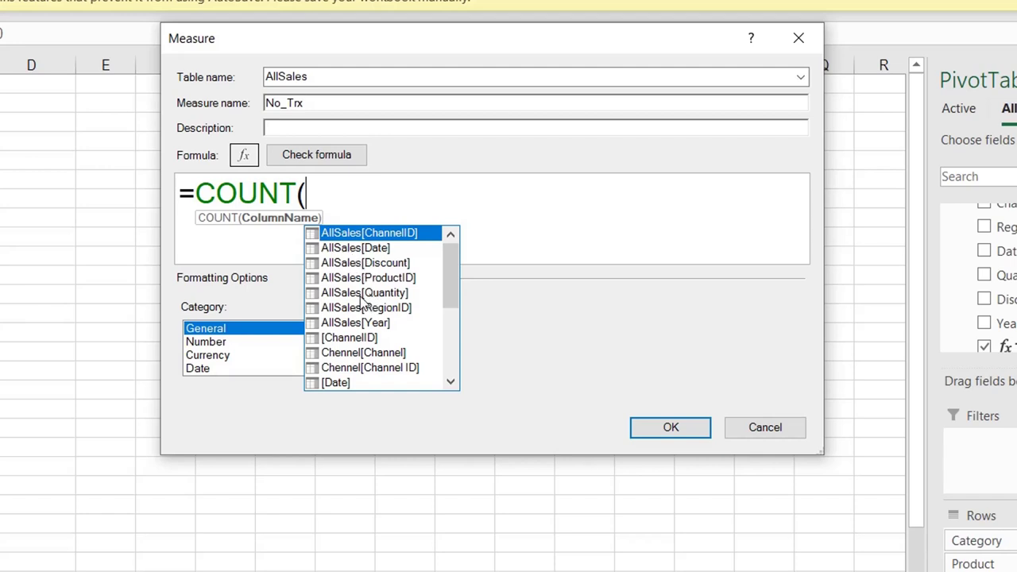
double_click(360, 293)
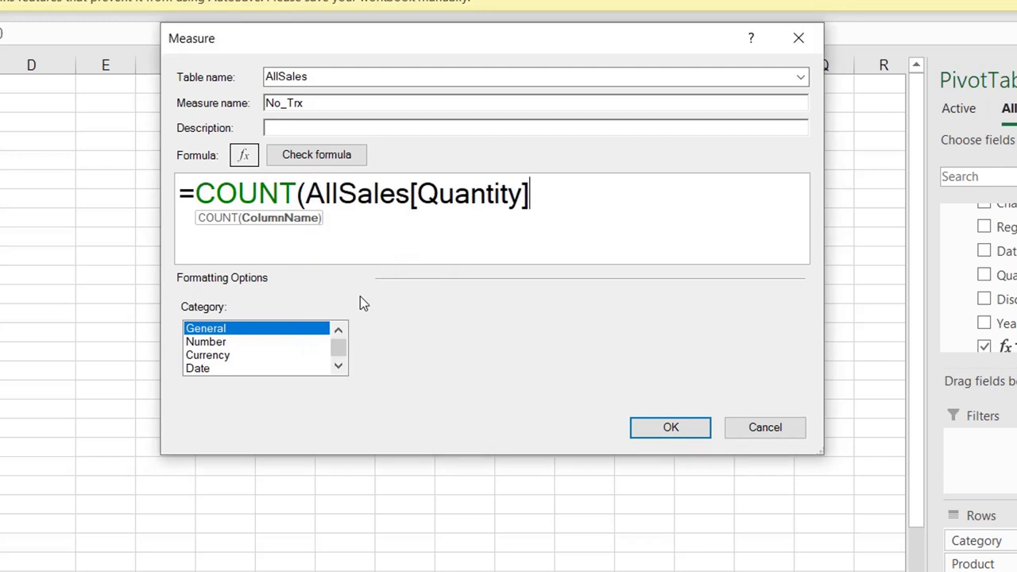
type(")")
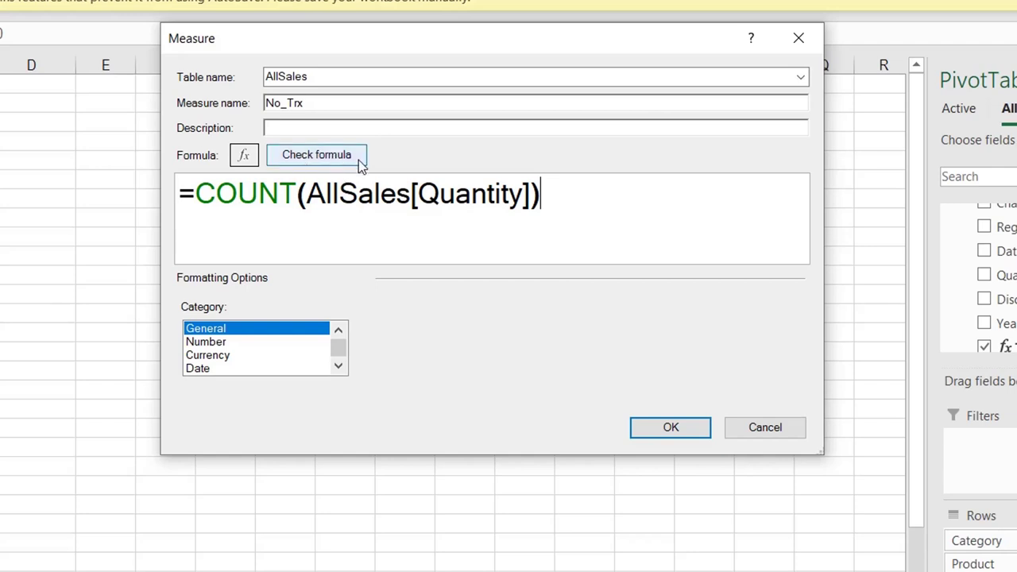
Check the No_Trx formula, format the measure as a whole number with the 1000 separator, and create it
left_click(333, 159)
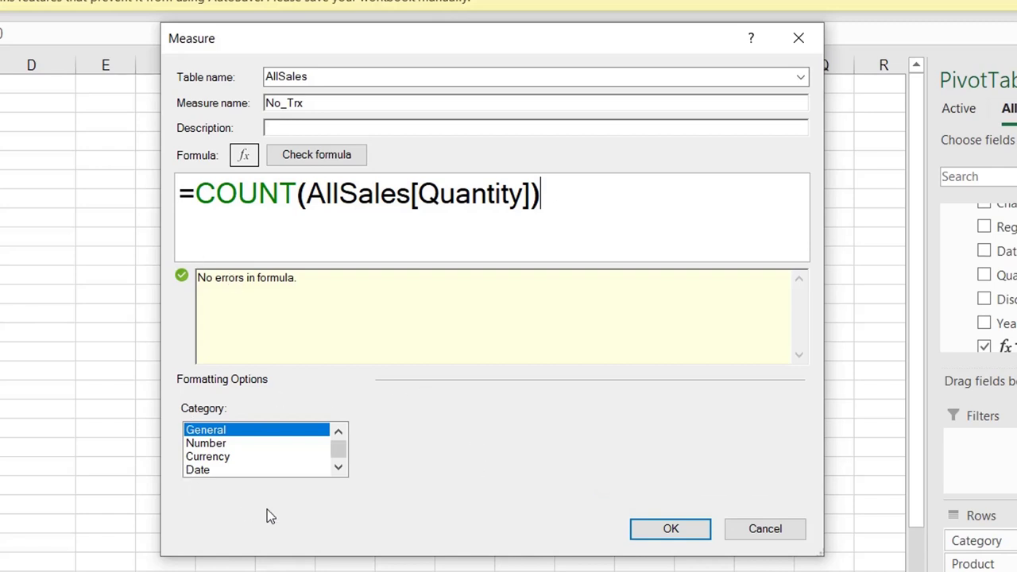
left_click(194, 445)
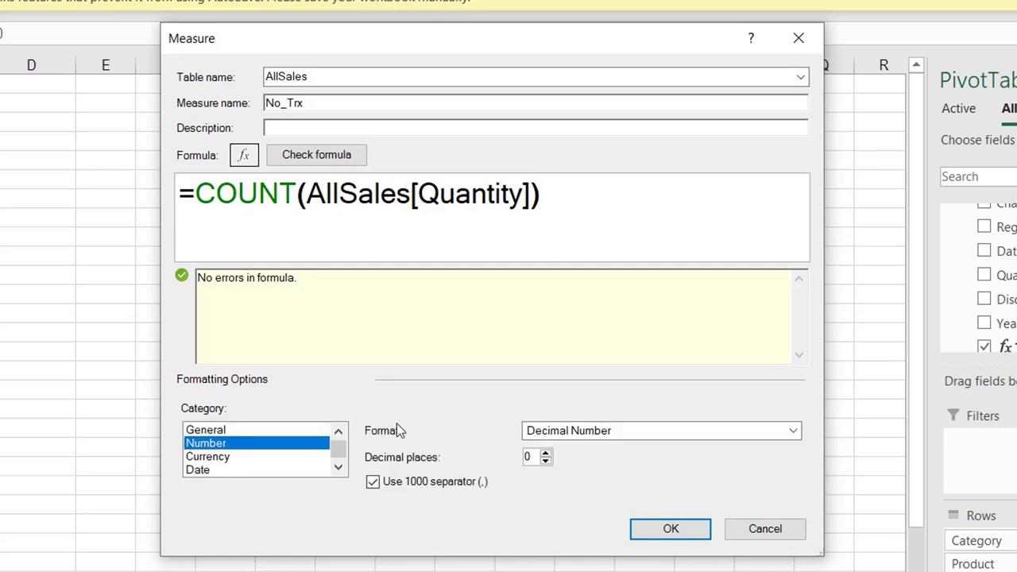
left_click(635, 433)
left_click(625, 462)
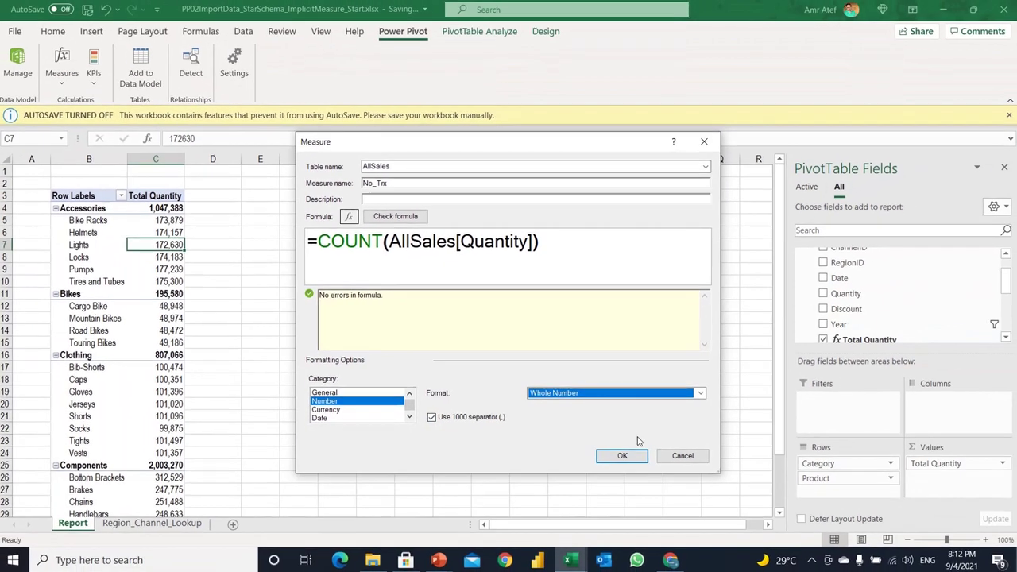
left_click(648, 495)
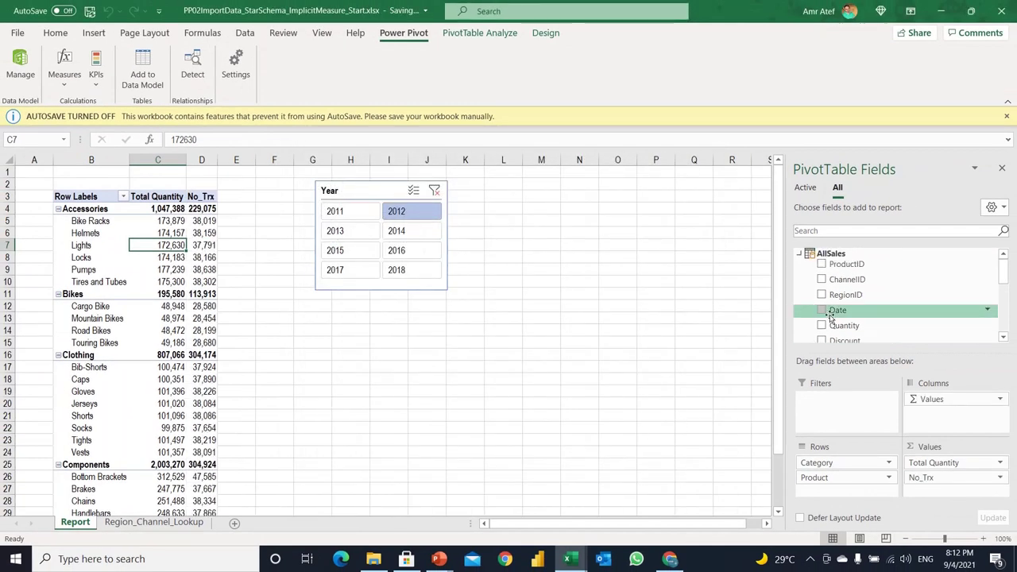
Locate the No_Trx measure among the AllSales fields and widen its column D in the PivotTable
left_click(196, 233)
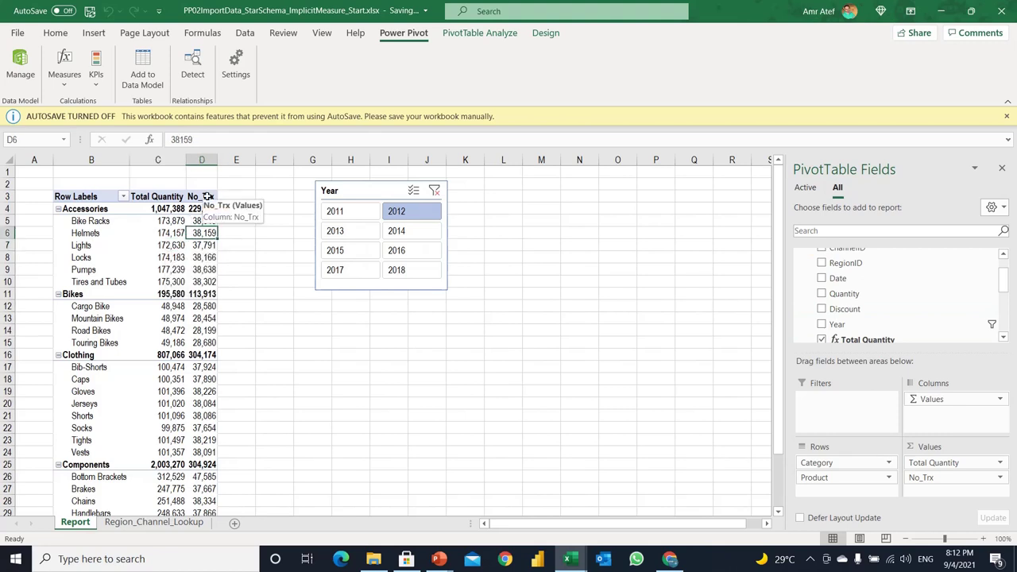
left_click(1002, 337)
left_click(1003, 337)
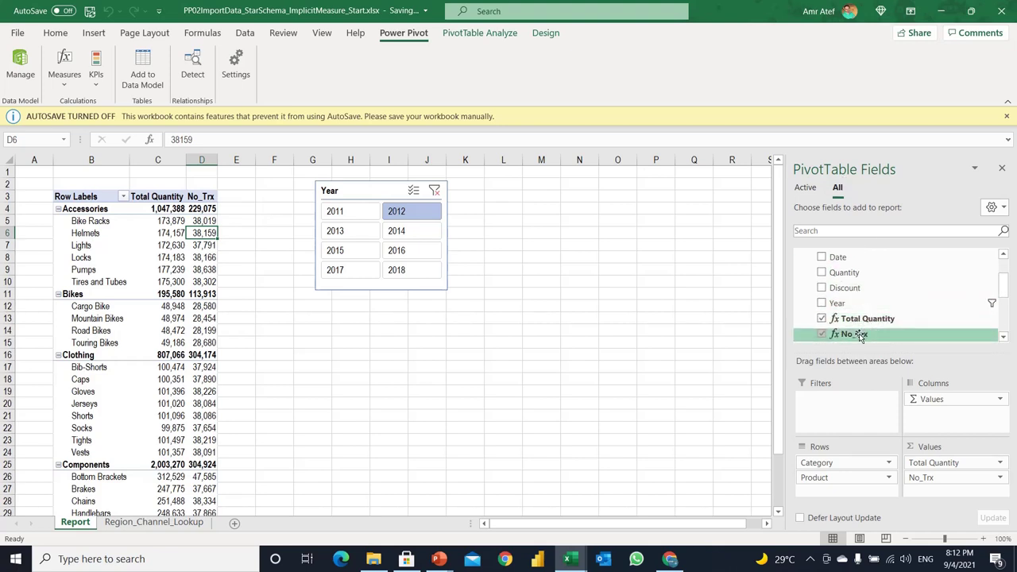
left_click_drag(218, 160, 256, 160)
left_click(214, 257)
left_click(150, 232)
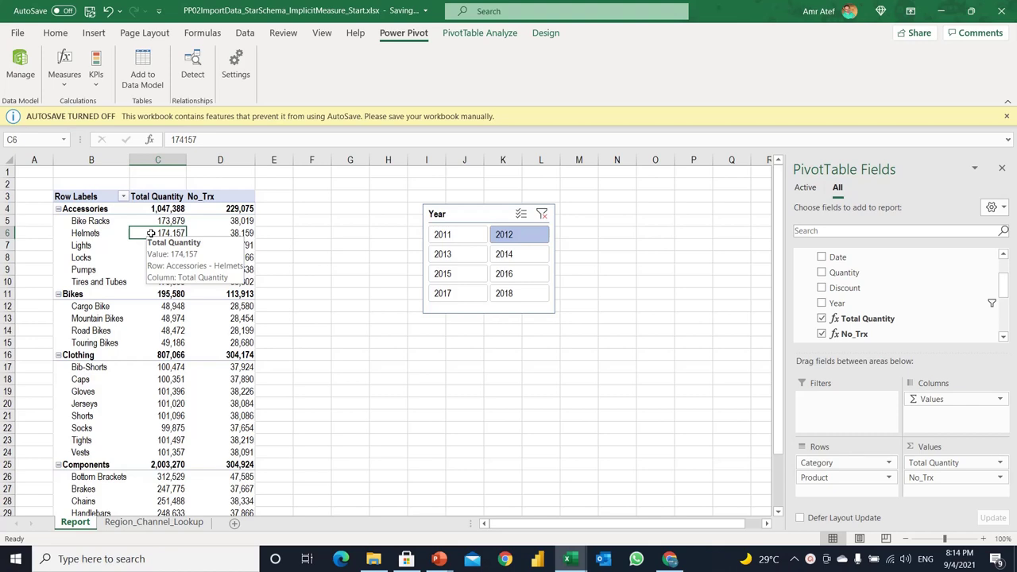
Insert a second PivotTable from the Data Model at cell F3 of the existing Report worksheet
left_click(313, 199)
left_click(101, 35)
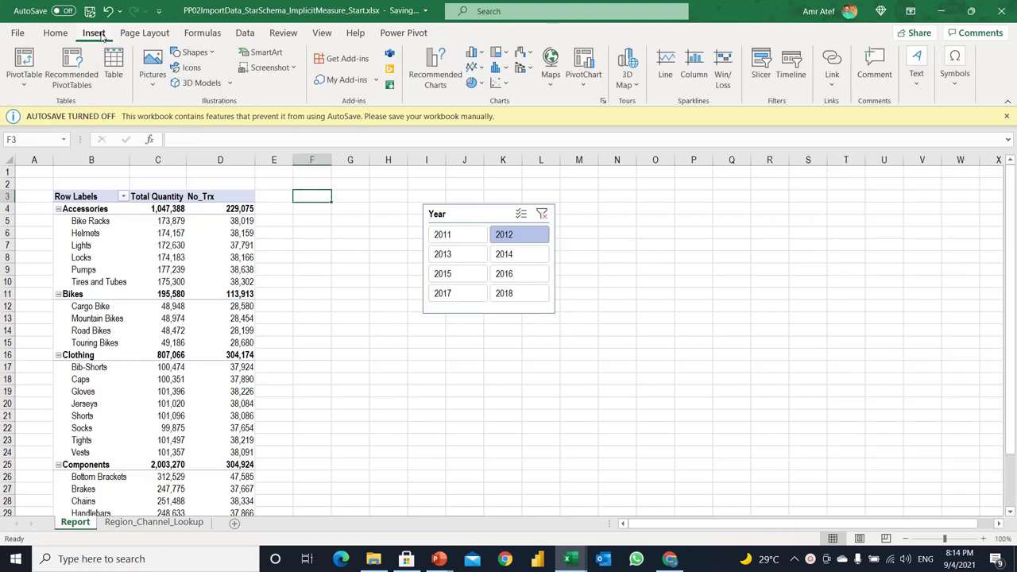
left_click(36, 84)
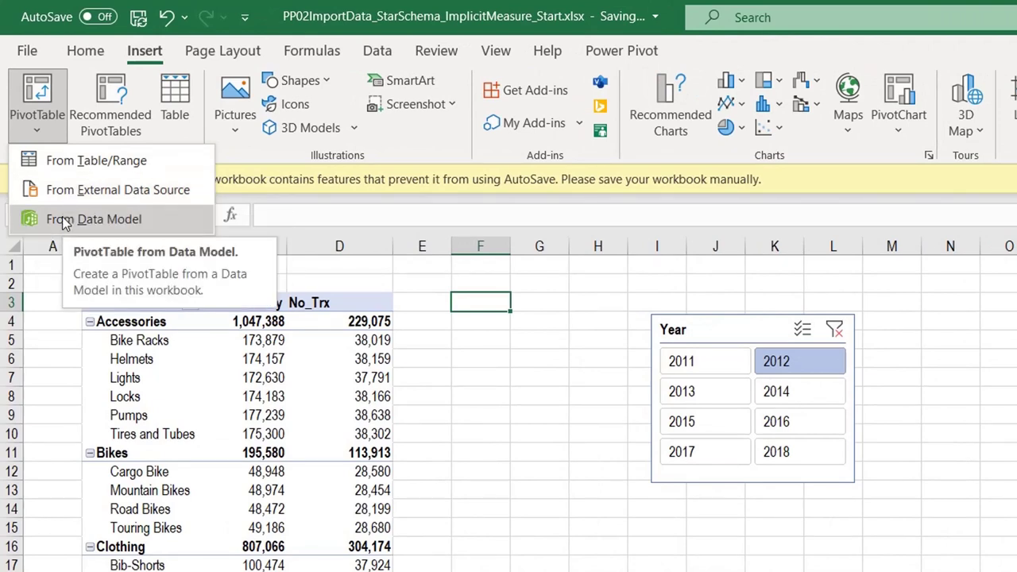
left_click(64, 219)
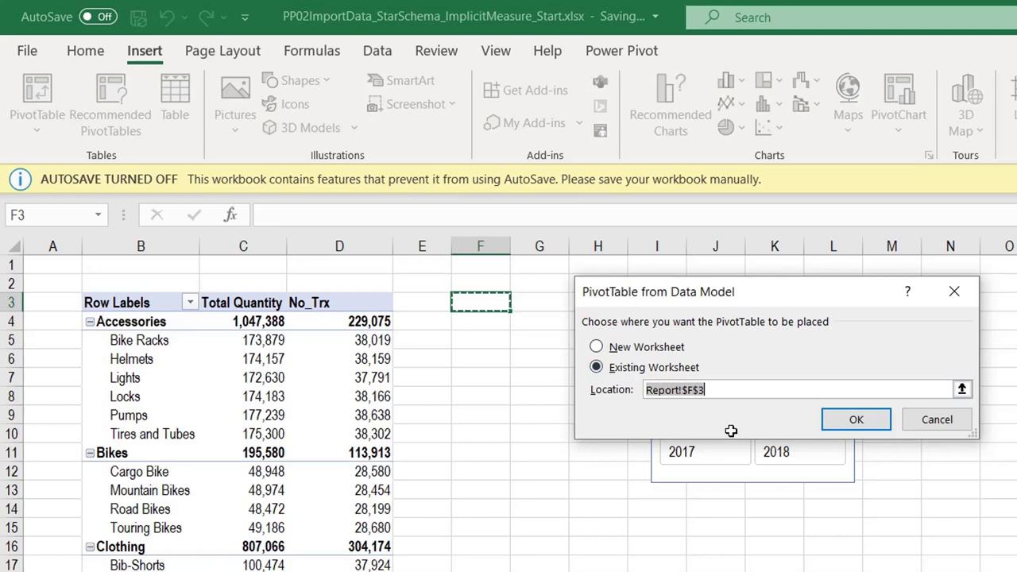
left_click(857, 421)
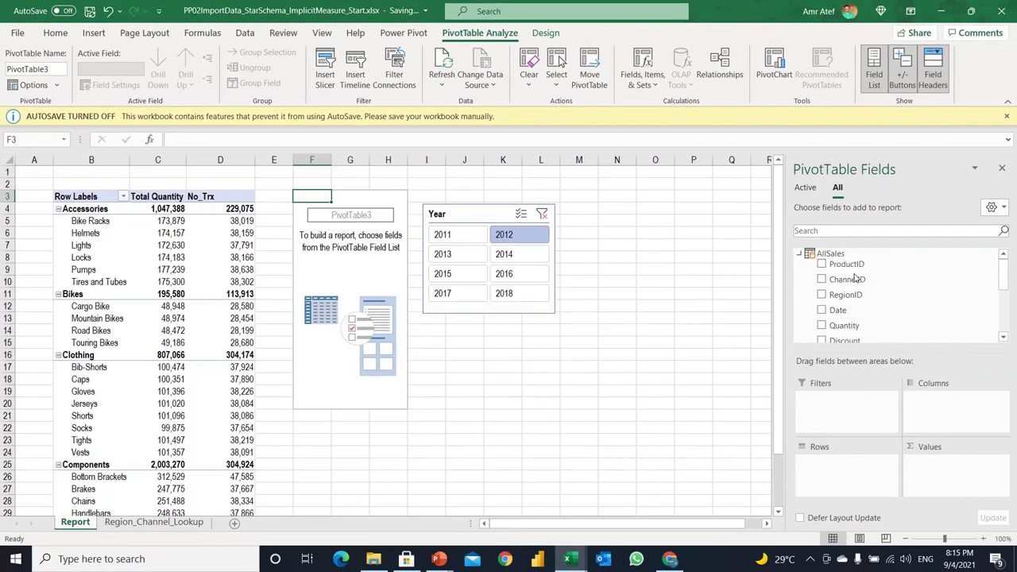
Add the Total Quantity and No_Trx measures as values of the new PivotTable
scroll(874, 318, "down", 3)
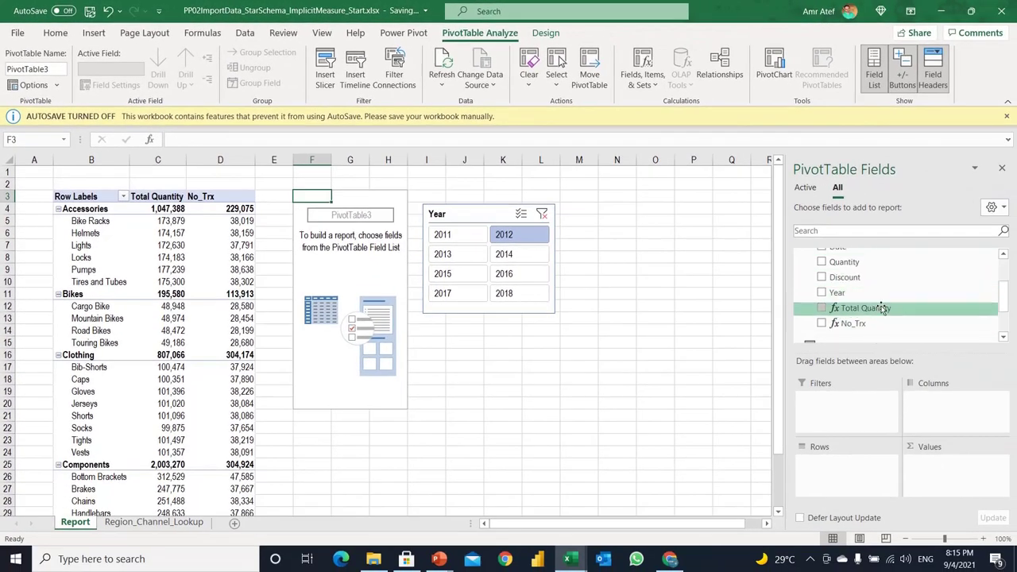
left_click_drag(881, 309, 988, 489)
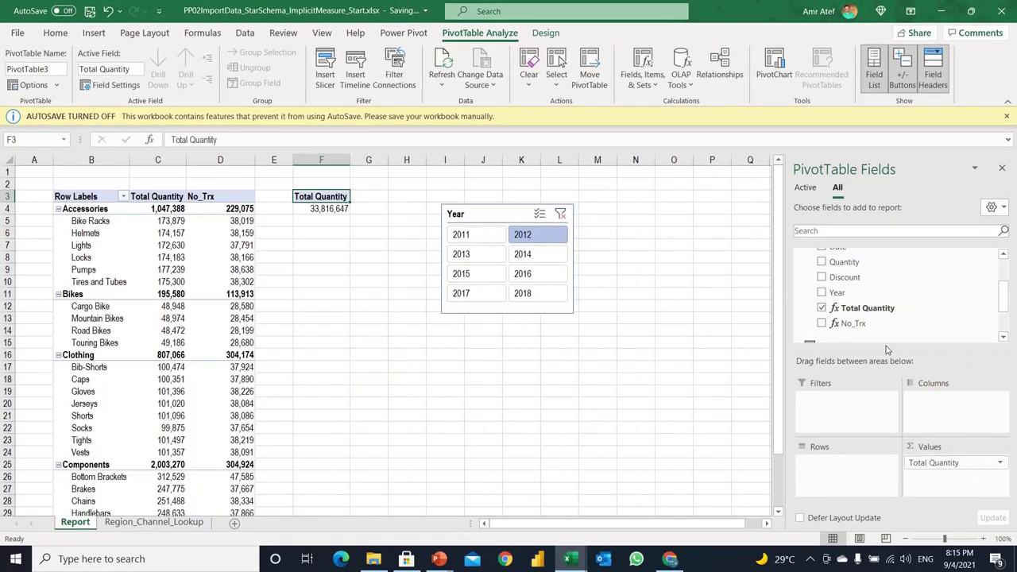
left_click_drag(854, 323, 962, 480)
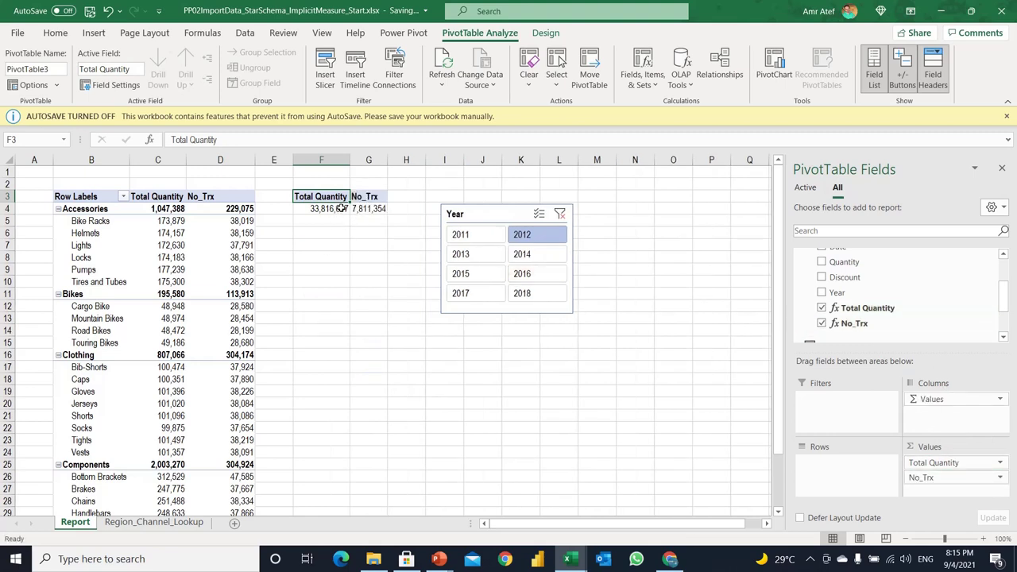
Break the new PivotTable down in rows by Channel and, nested below it, by Region
scroll(880, 286, "up", 2)
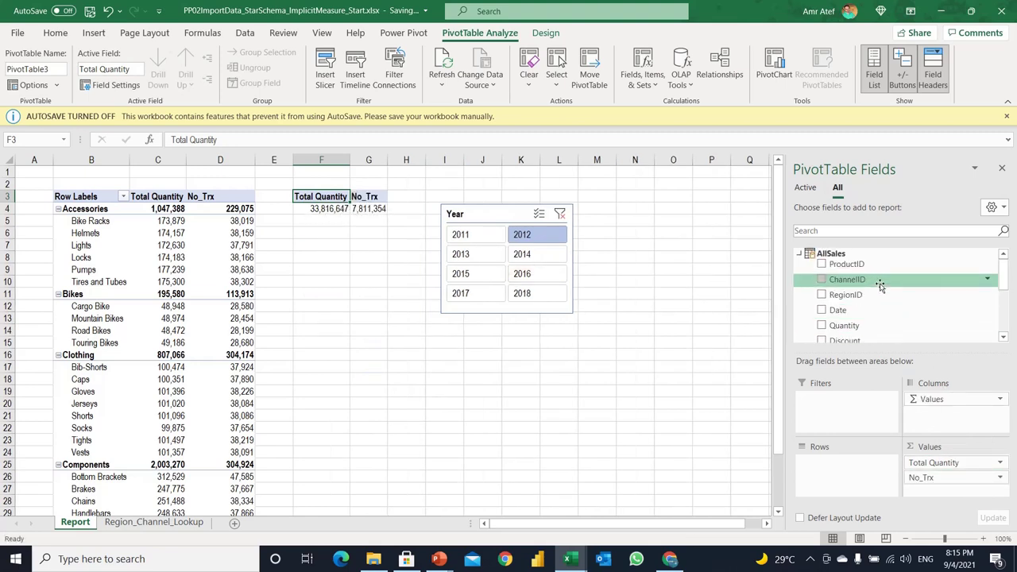
left_click(799, 254)
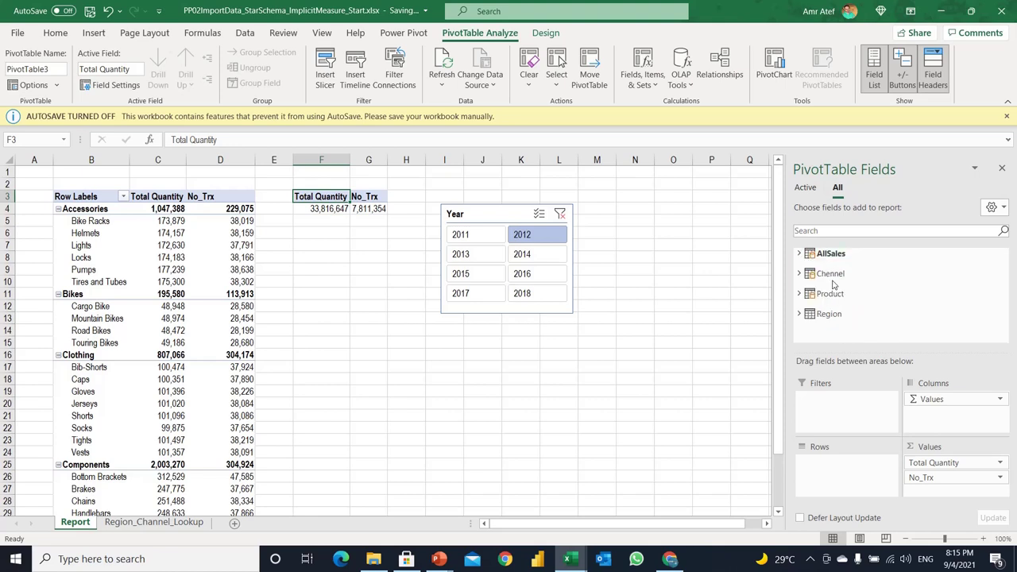
left_click(799, 274)
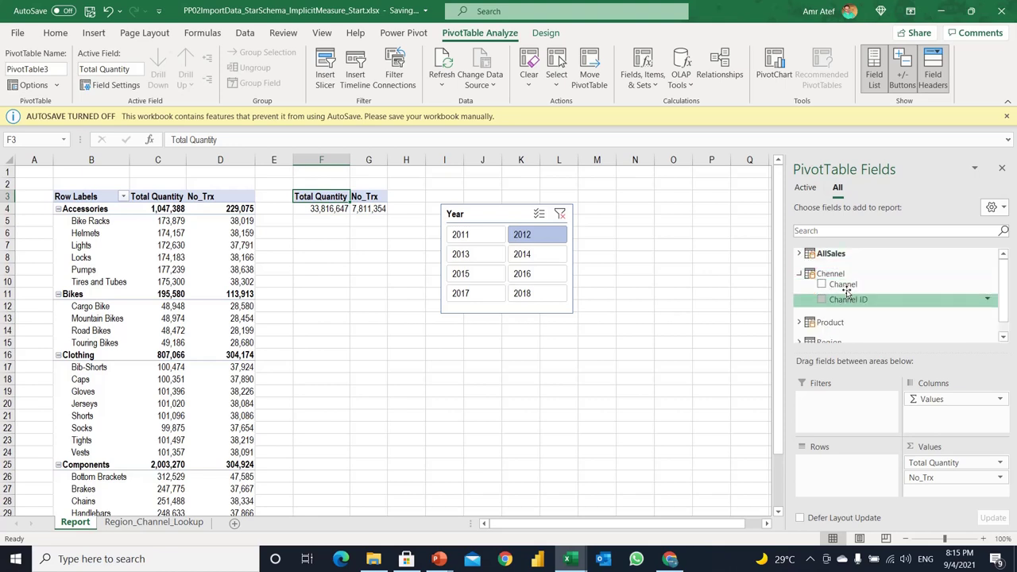
left_click_drag(843, 285, 843, 469)
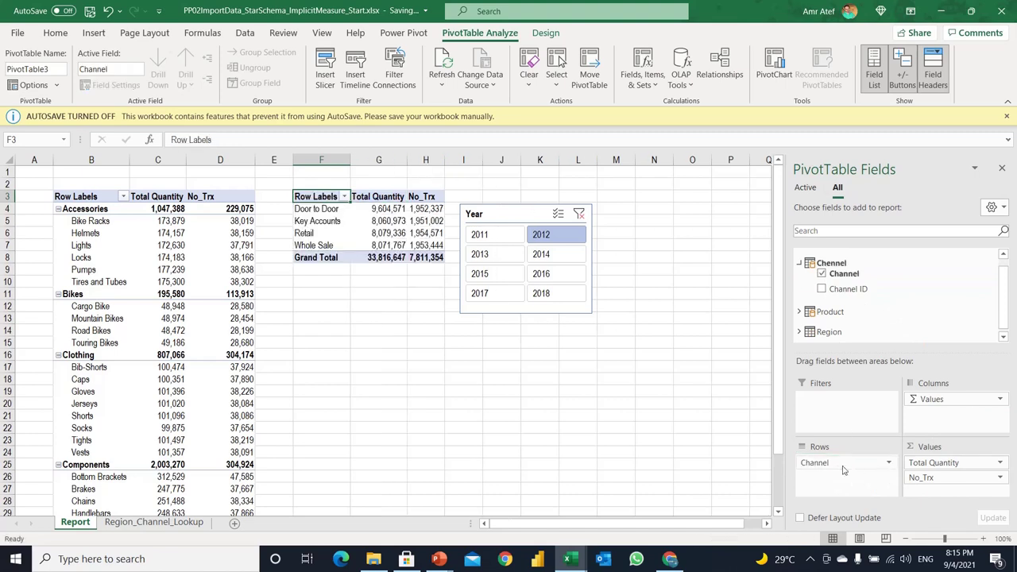
left_click(838, 332)
left_click_drag(841, 321, 869, 486)
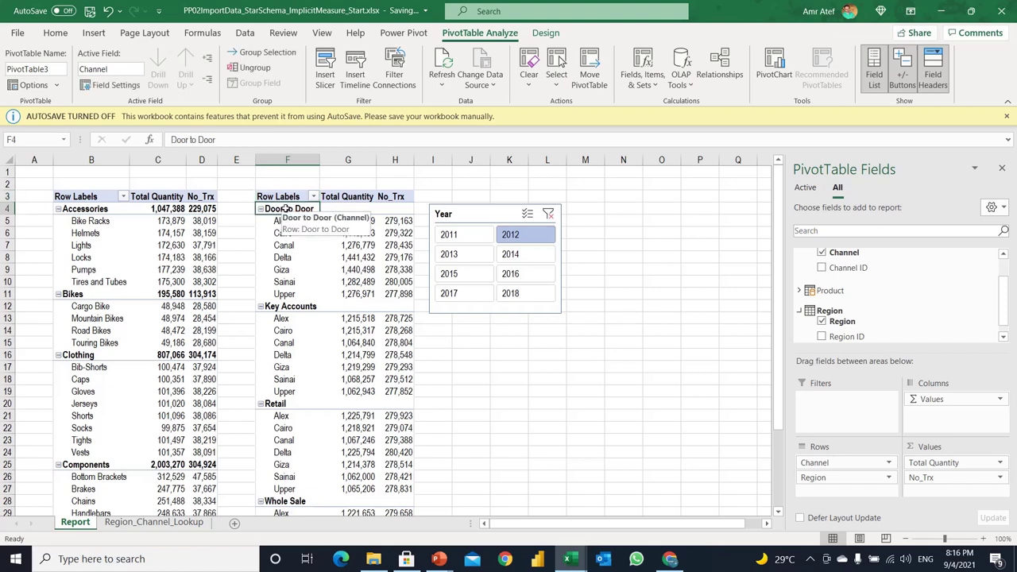
Show all subtotals at the top of each group in the channel and region PivotTable and widen columns G and H
left_click_drag(281, 221, 283, 293)
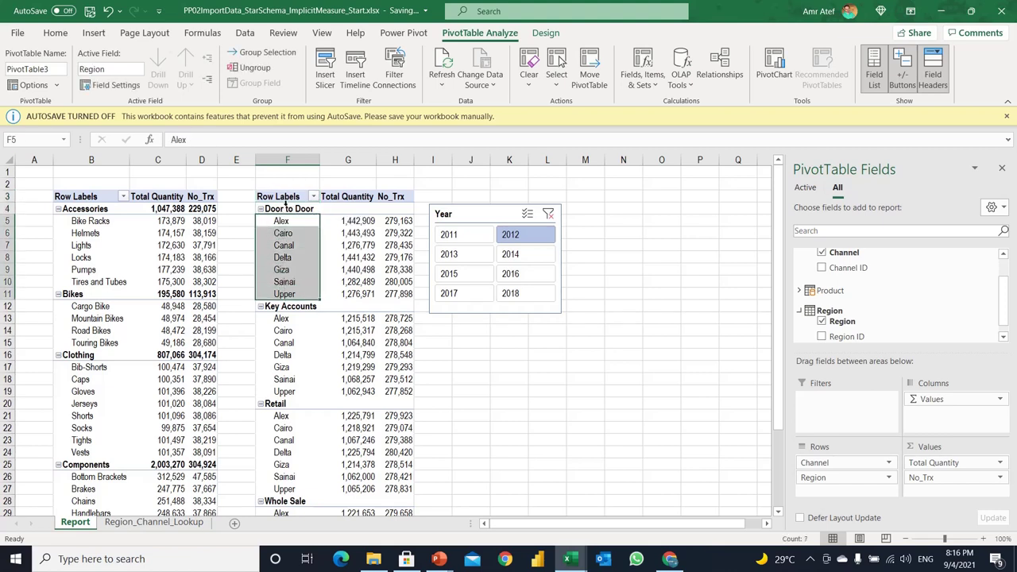
left_click(288, 208)
left_click_drag(287, 222, 314, 290)
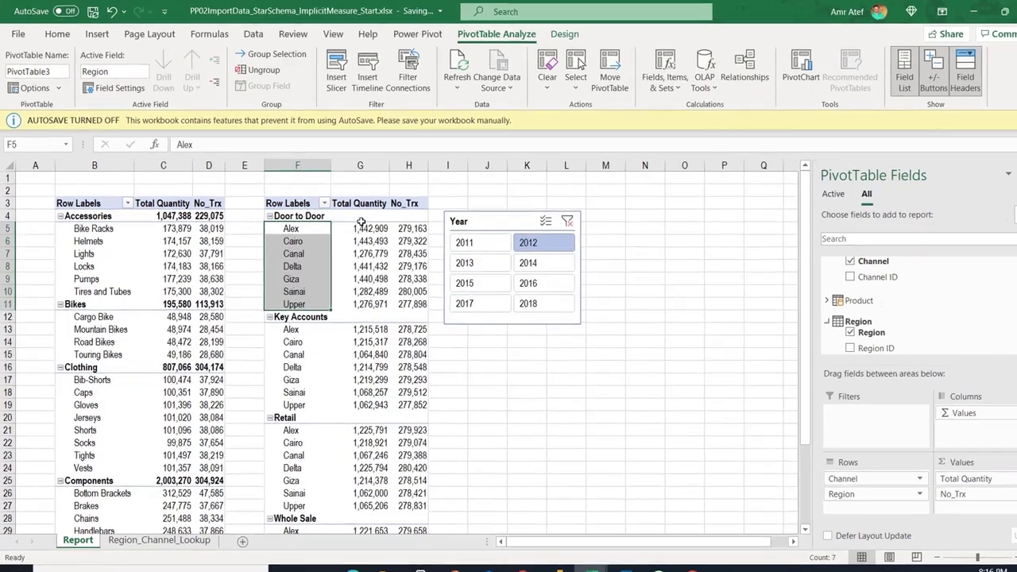
left_click(348, 208)
left_click(761, 47)
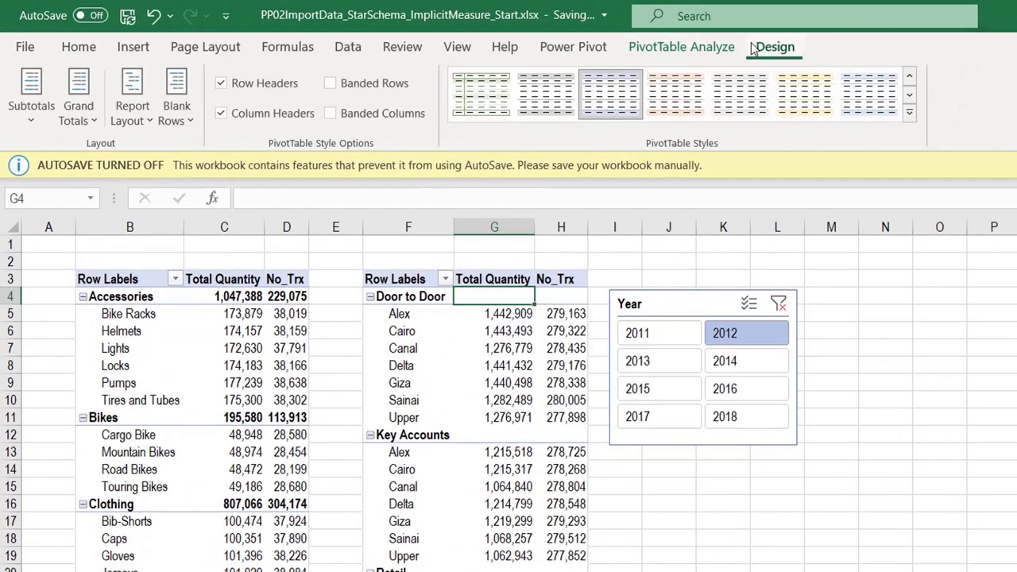
left_click(32, 101)
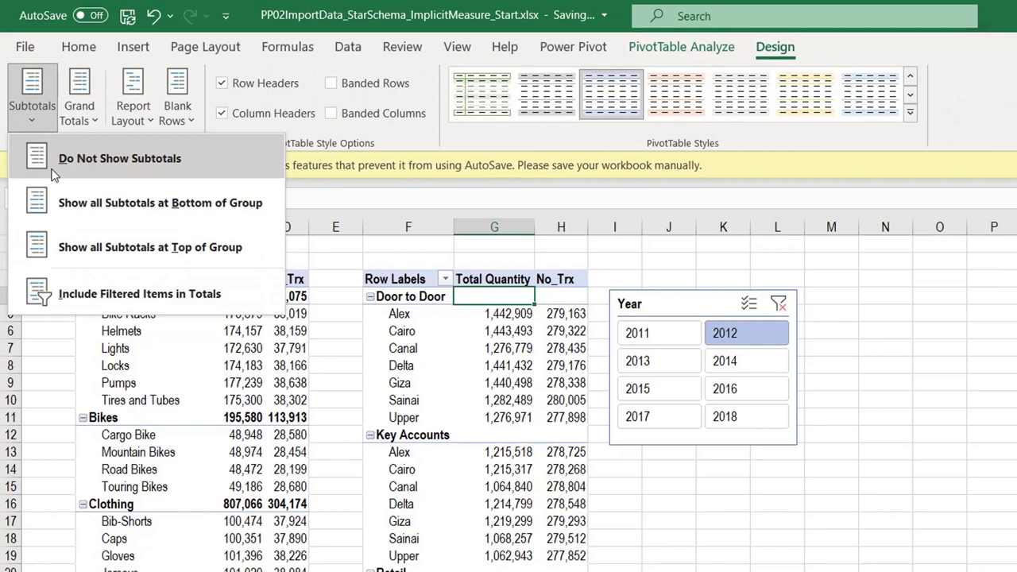
left_click(80, 249)
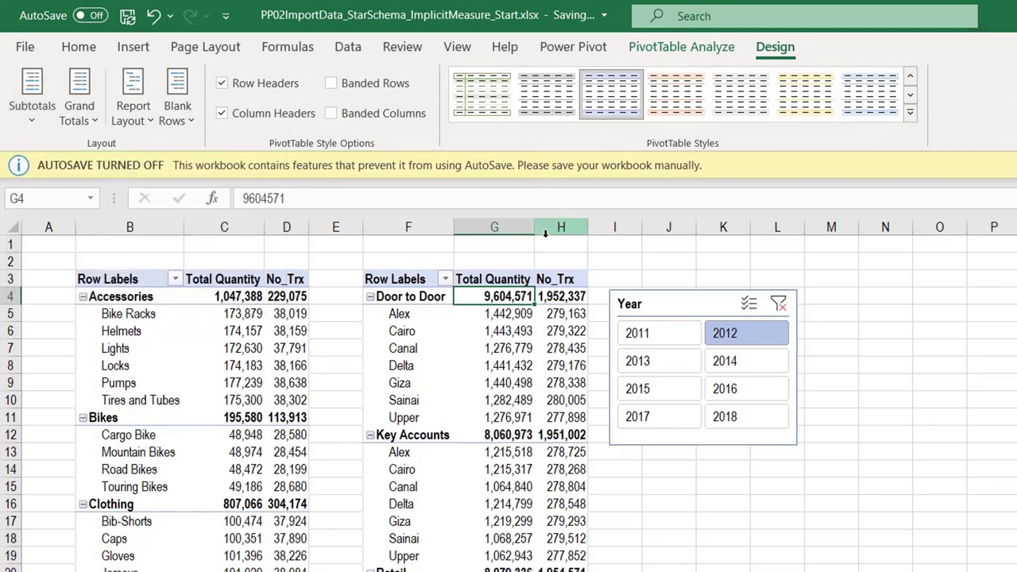
left_click_drag(494, 228, 634, 231)
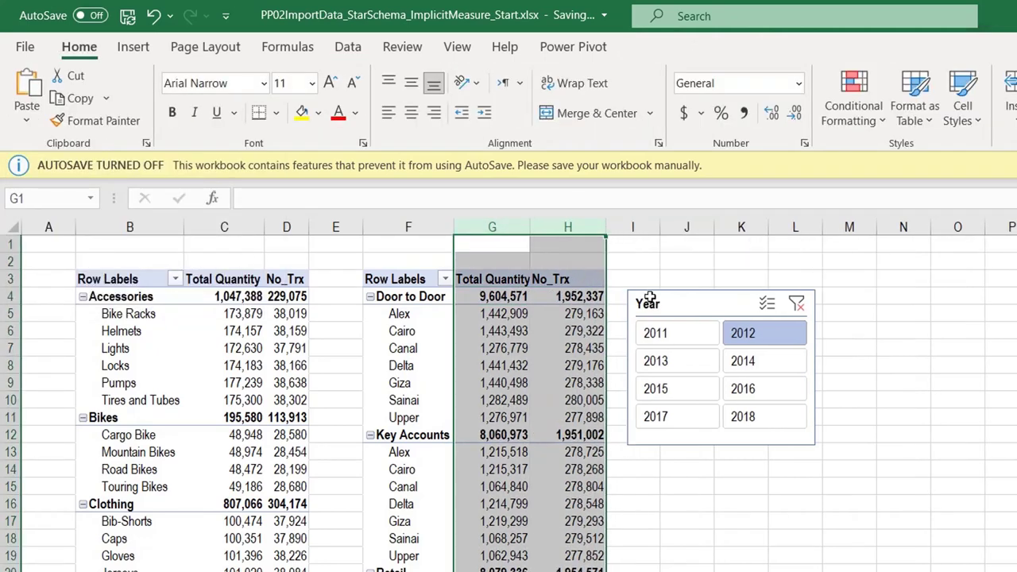
Test the Year slicer on both PivotTables with several years, starting at 2011 and ending on 2014
left_click(800, 348)
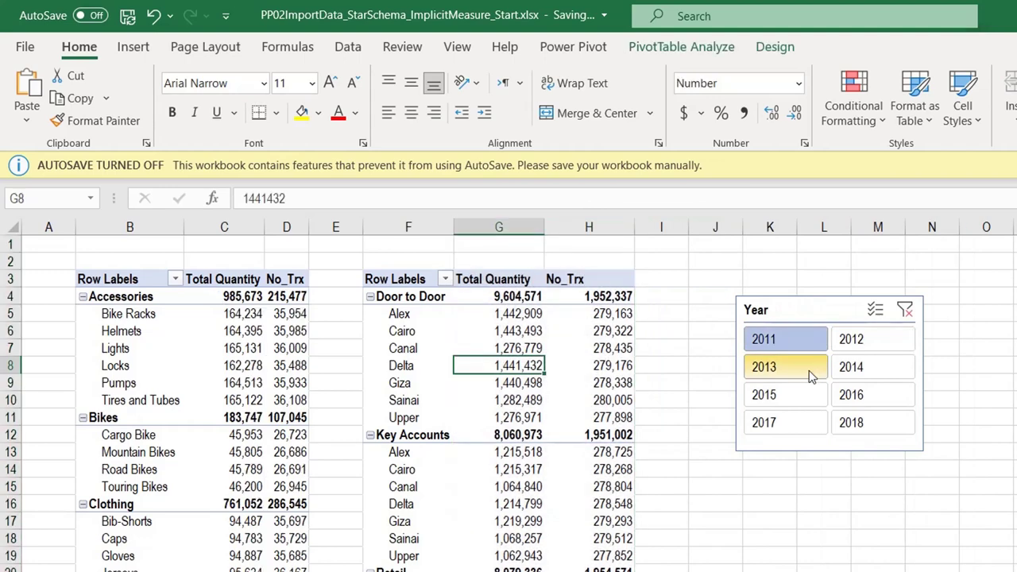
left_click(804, 367)
left_click(799, 395)
left_click(854, 370)
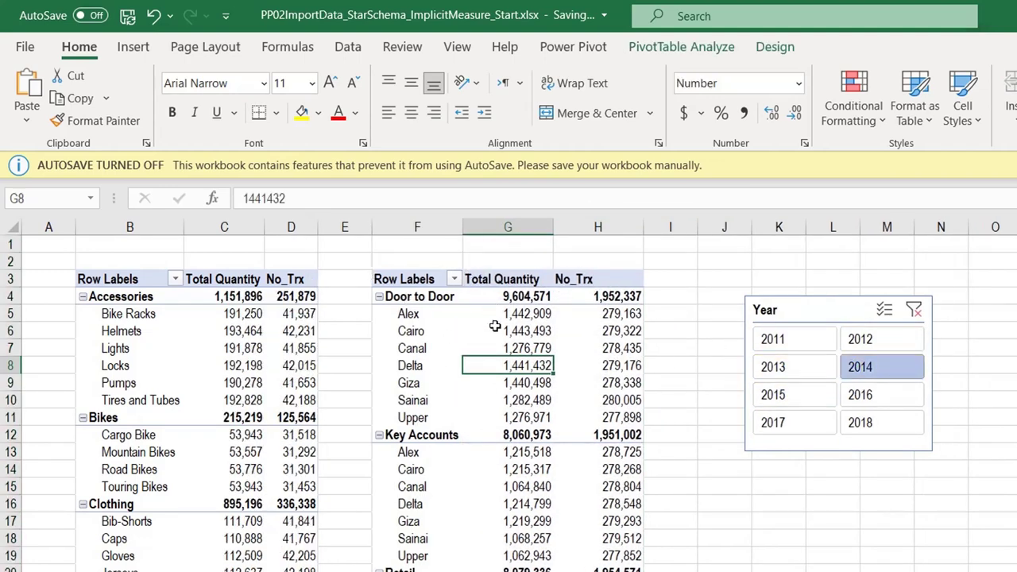
Connect the Year slicer to PivotTable3 in addition to Sales_Product_Category
left_click(821, 310)
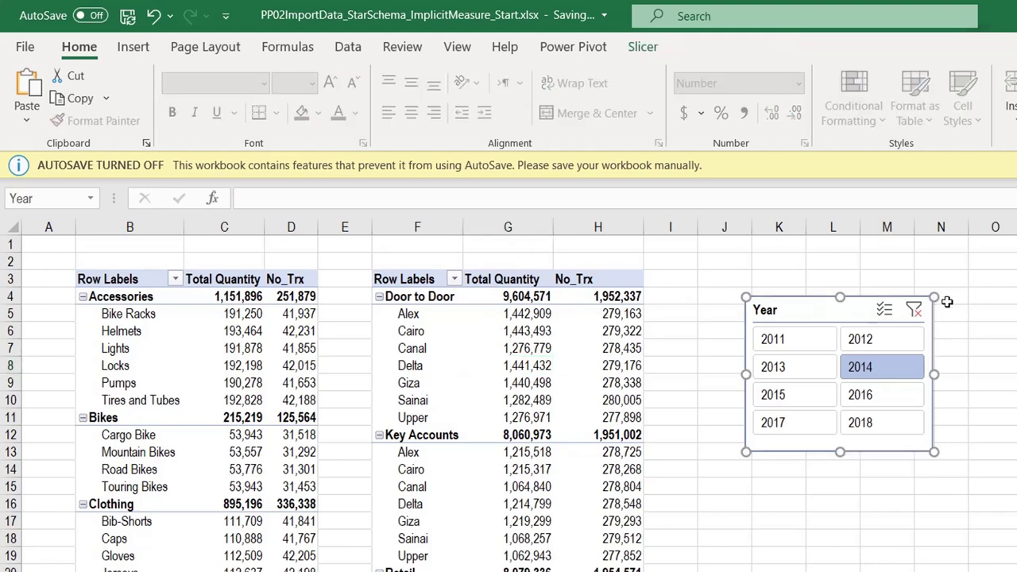
left_click(644, 48)
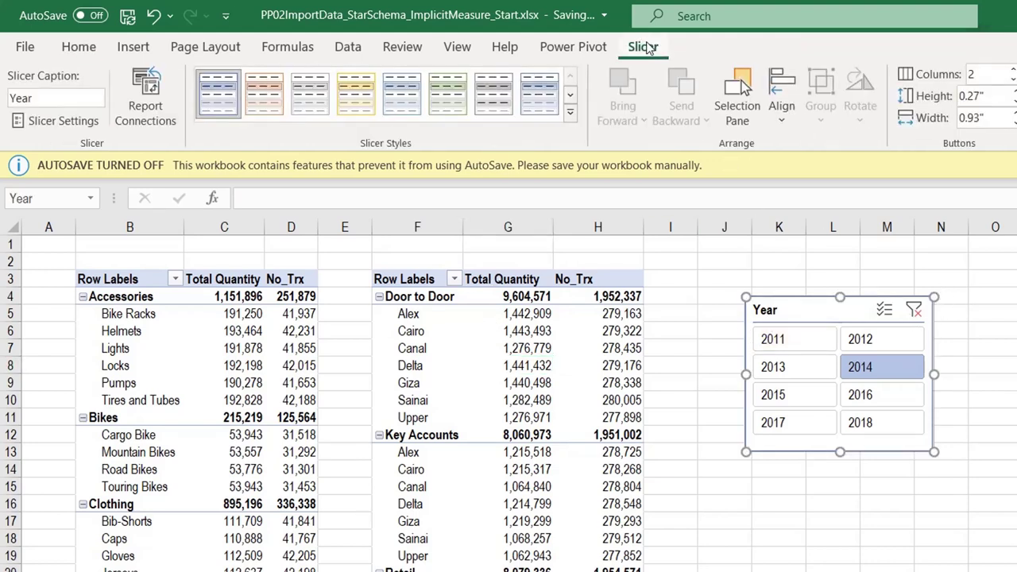
left_click(159, 123)
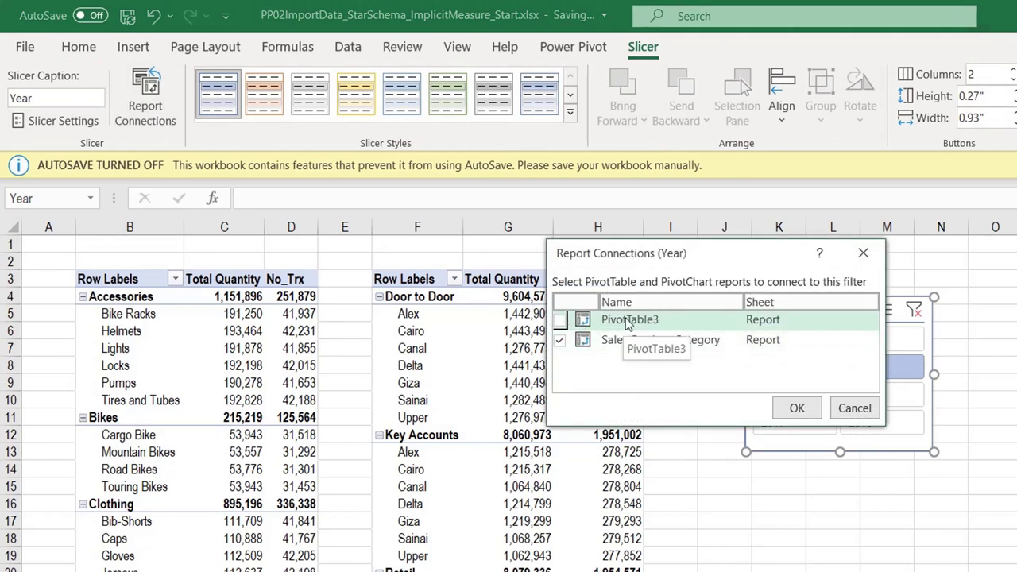
left_click(560, 321)
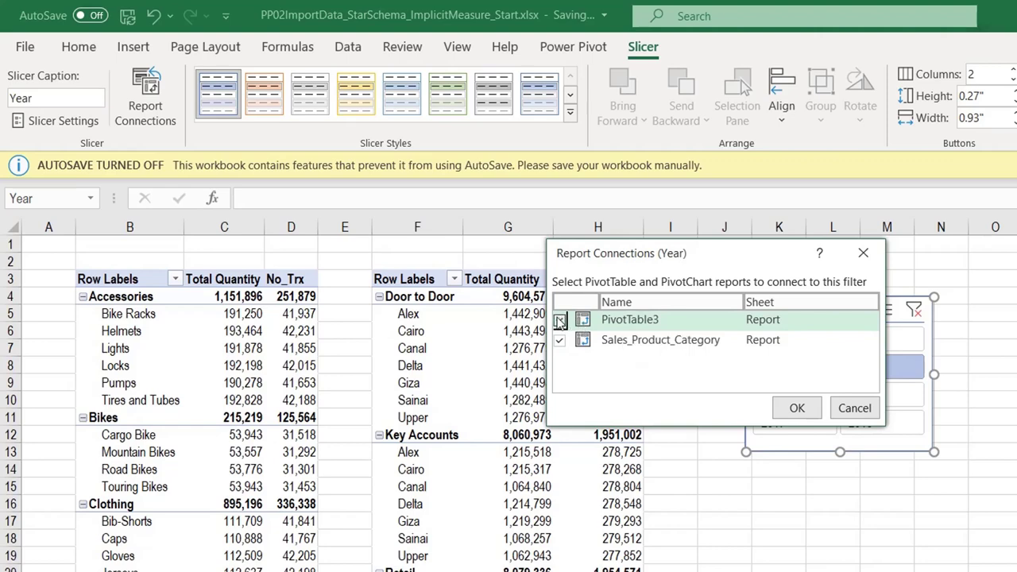
left_click(789, 408)
Rename the channel and region PivotTable as Sales_Channel_Region
left_click(473, 370)
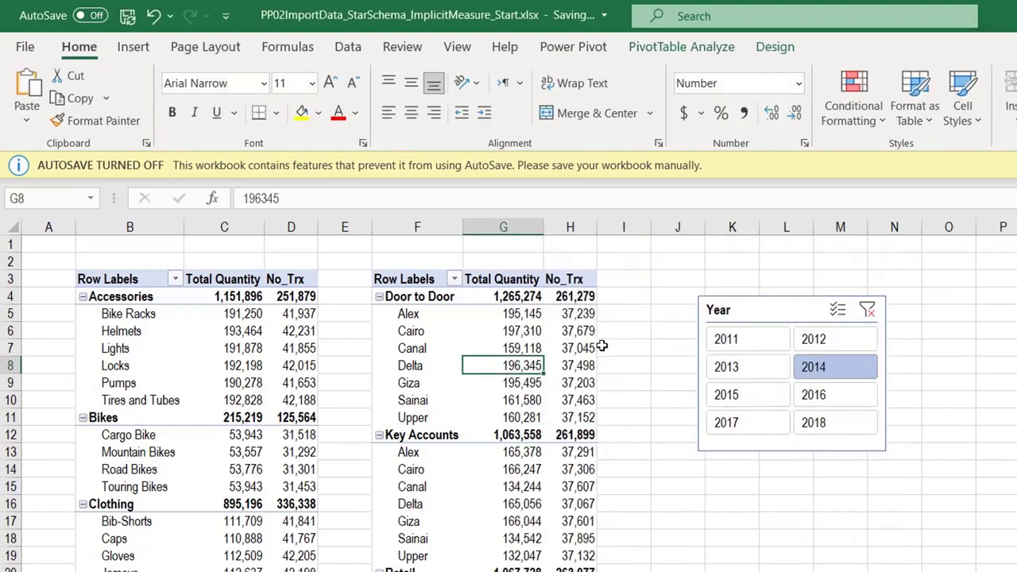
left_click(677, 47)
left_click(70, 98)
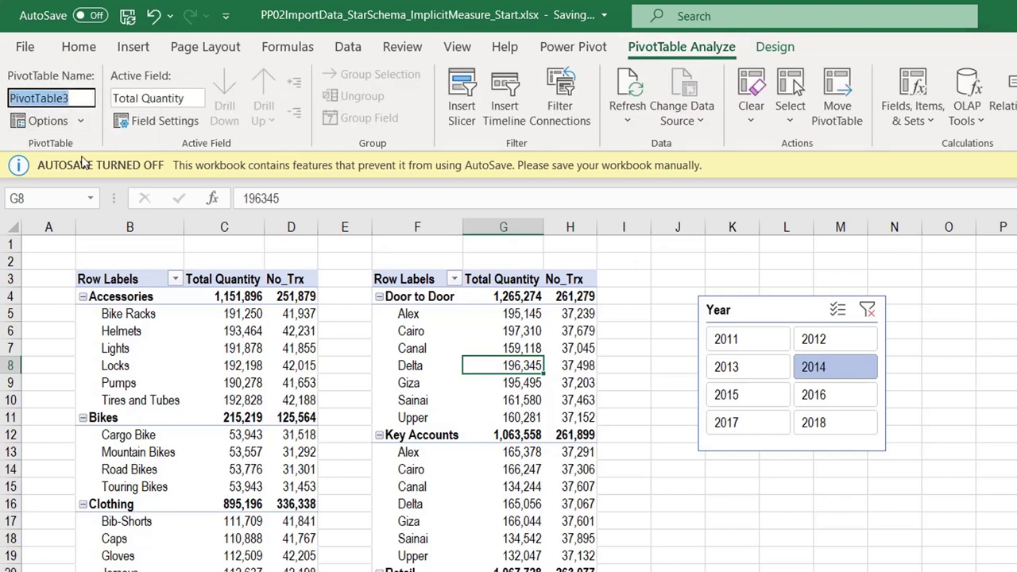
type("SalesByCV")
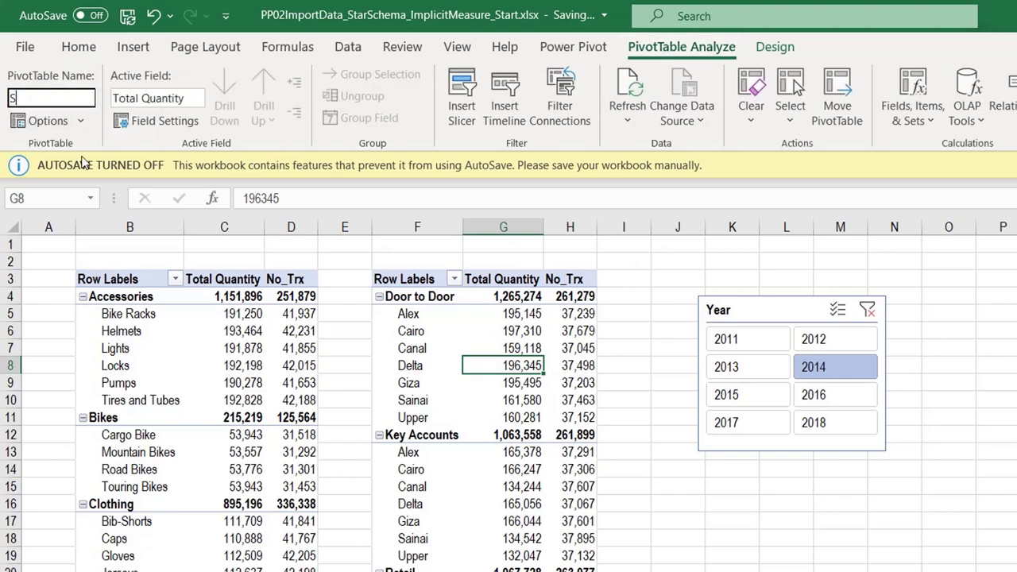
key("BackSpace")
key("BackSpace")
key("BackSpace")
key("BackSpace")
type("_Channel_Region")
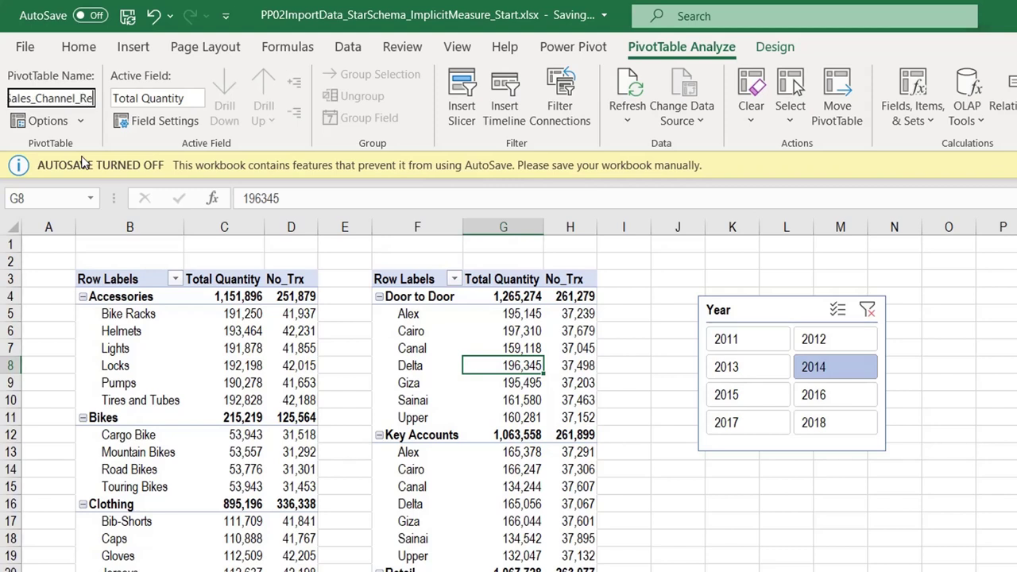
key("Return")
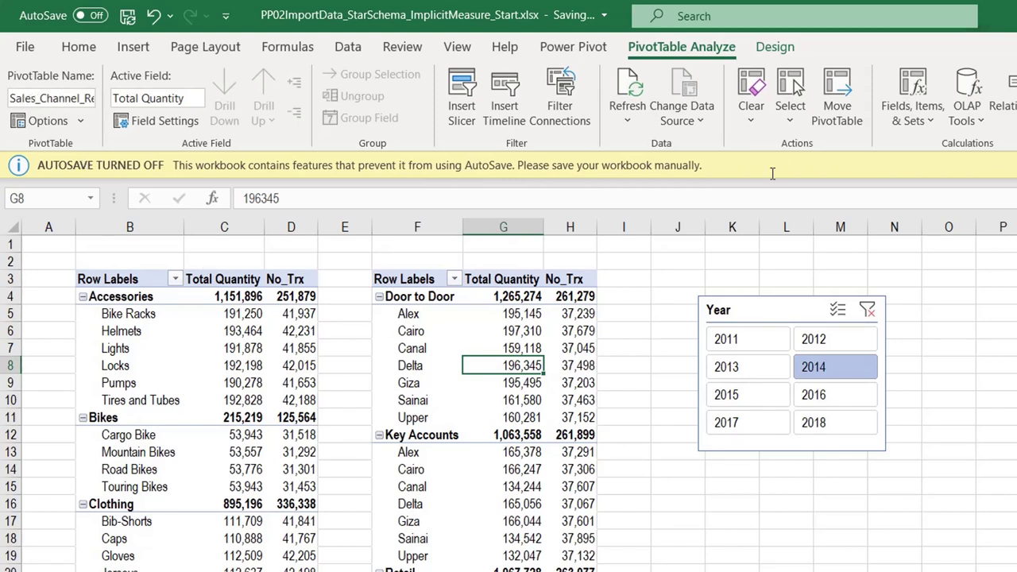
key("Up")
key("Up")
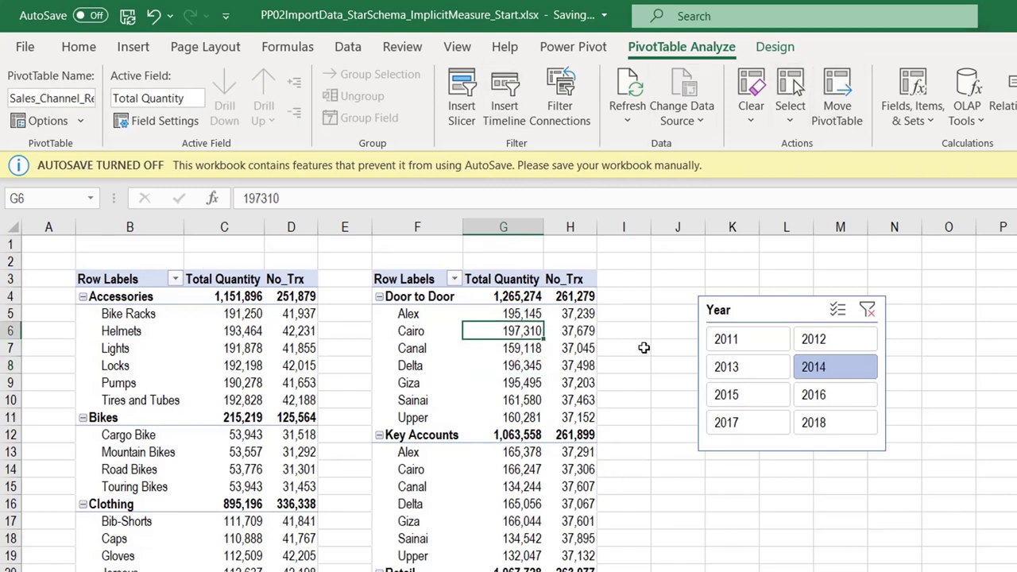
Test the Year slicer on both PivotTables with 2011, 2013 and 2015, and clear its filter to include all years
left_click(757, 339)
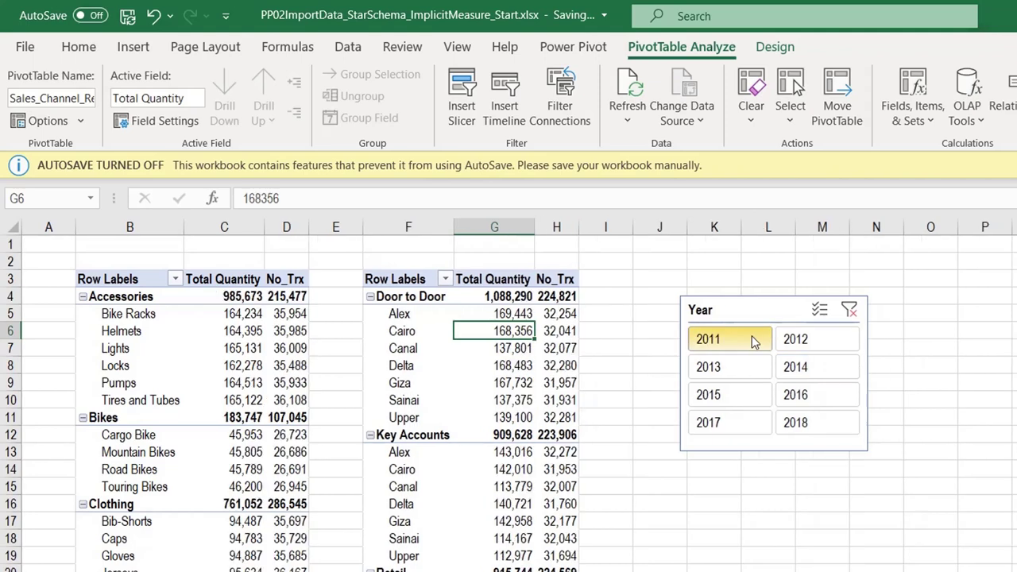
left_click(752, 365)
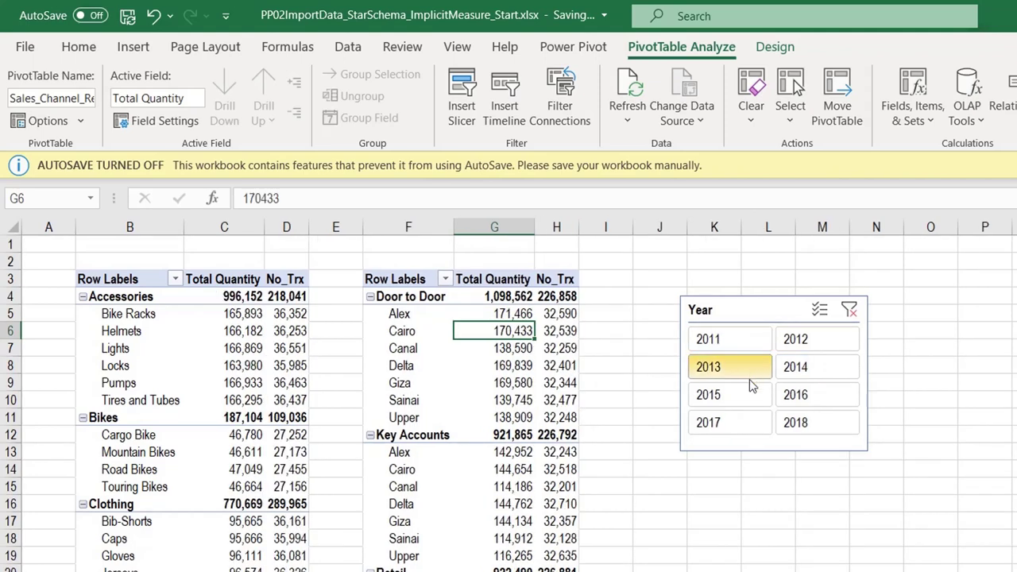
left_click(750, 394)
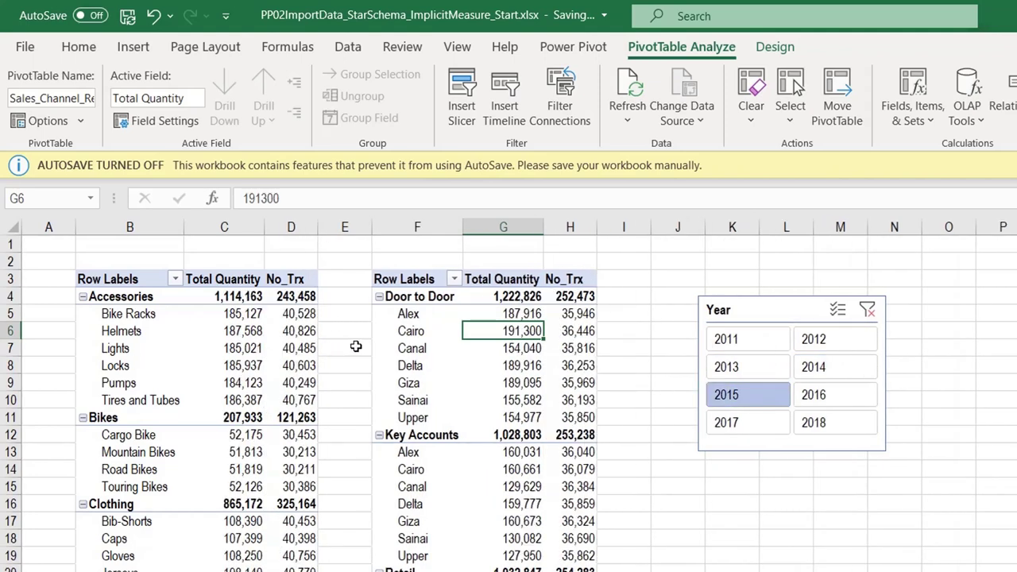
left_click(866, 309)
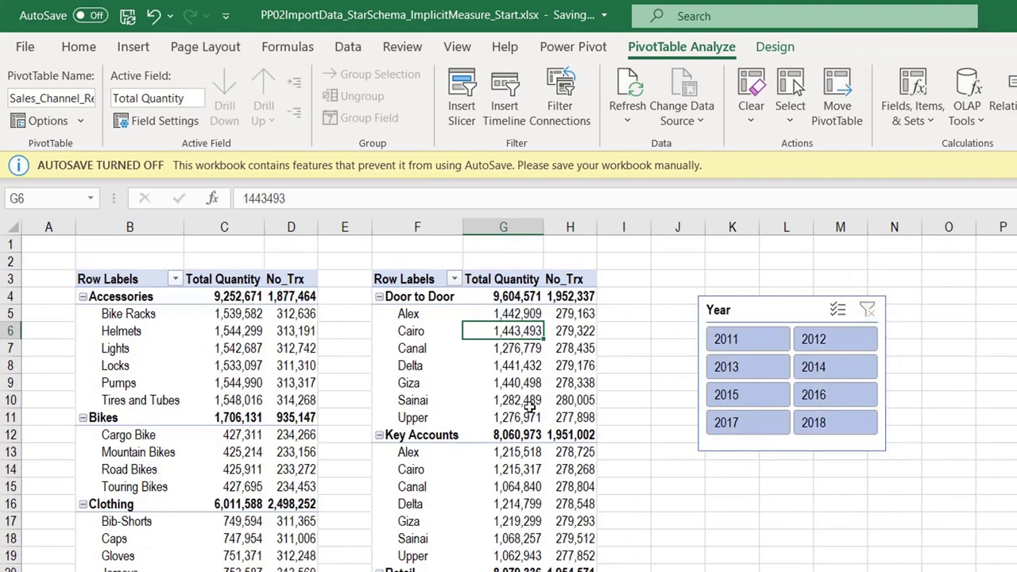
Start a new measure in the AllSales table and name it Avg_Qty_Trx
left_click(486, 350)
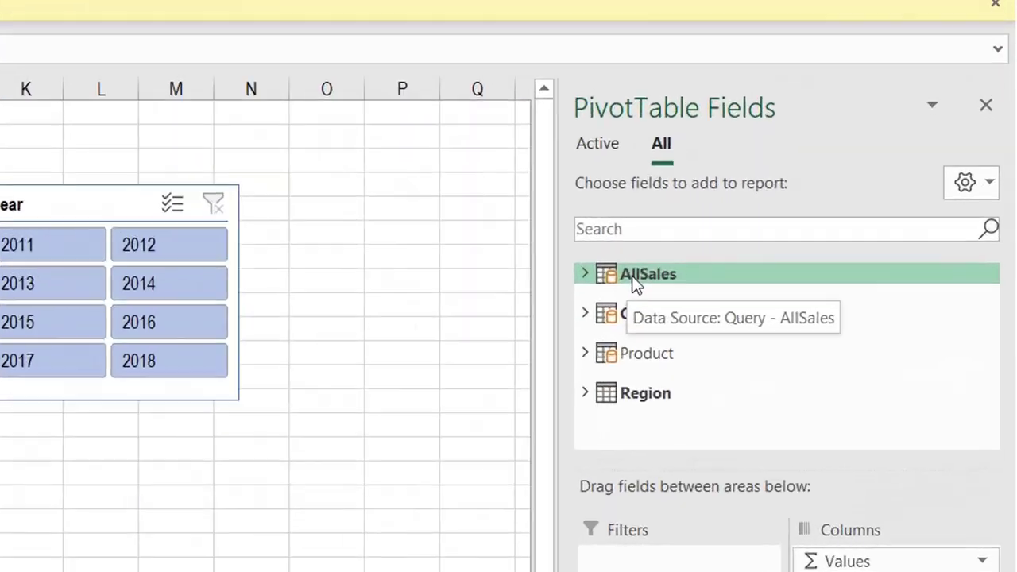
right_click(823, 258)
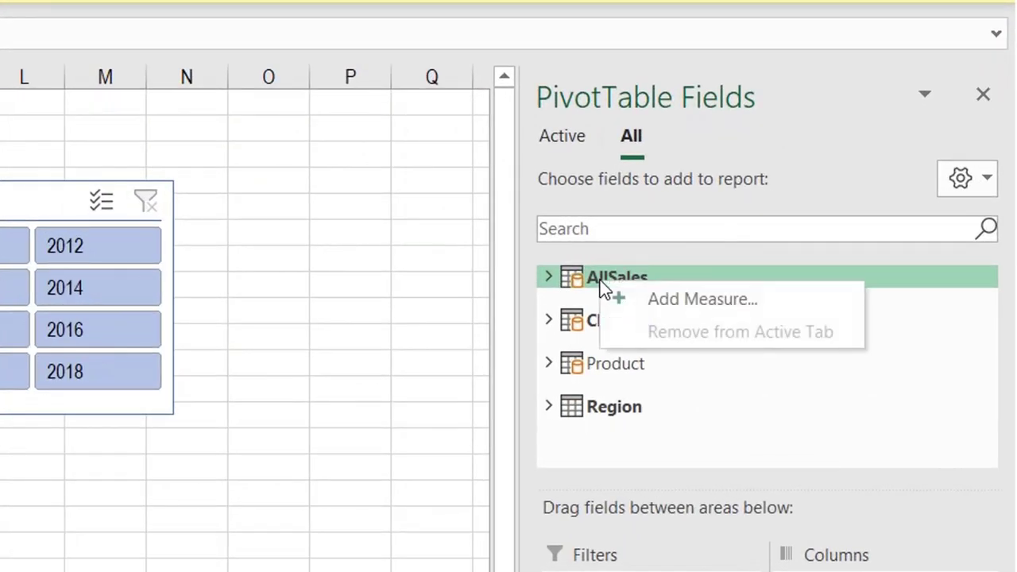
left_click(714, 308)
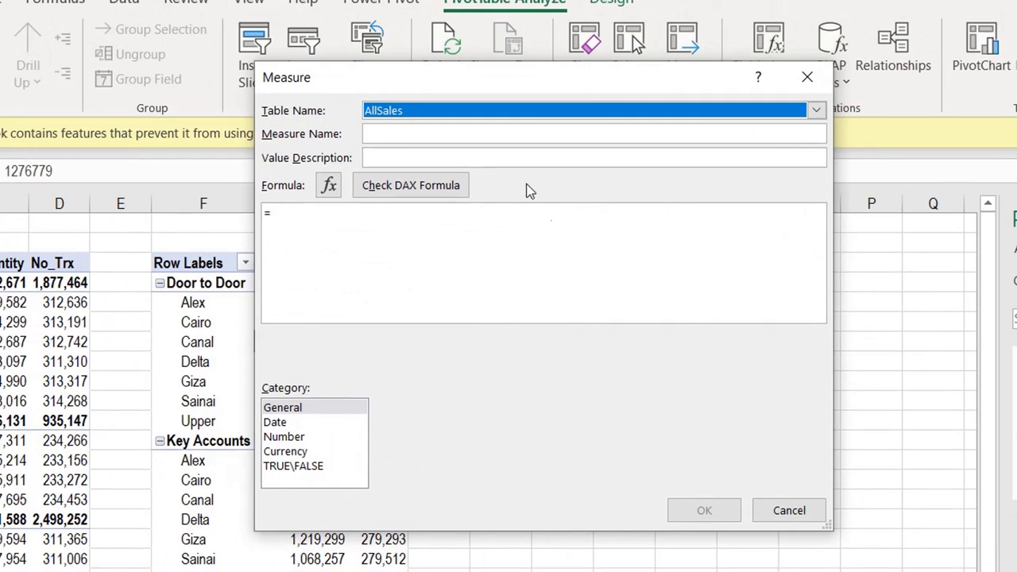
left_click(461, 137)
type("Avbg")
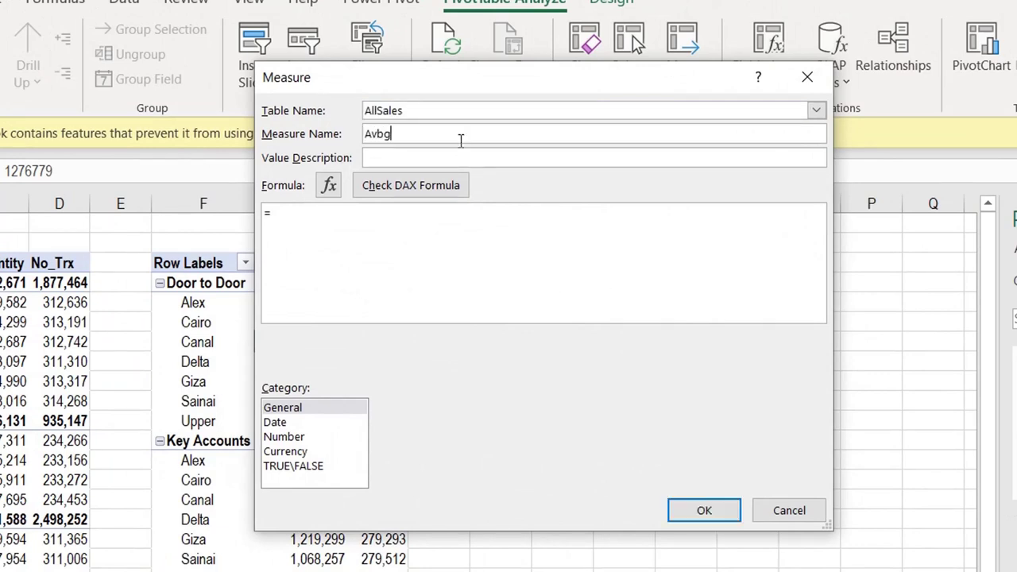
key("BackSpace")
key("BackSpace")
type("g_Qty_Trx")
Define the Avg_Qty_Trx formula as =[Total Quantity]/[No_Trx] and check the DAX for errors
left_click(337, 211)
scroll(352, 247, "up", 4)
scroll(351, 248, "up", 1)
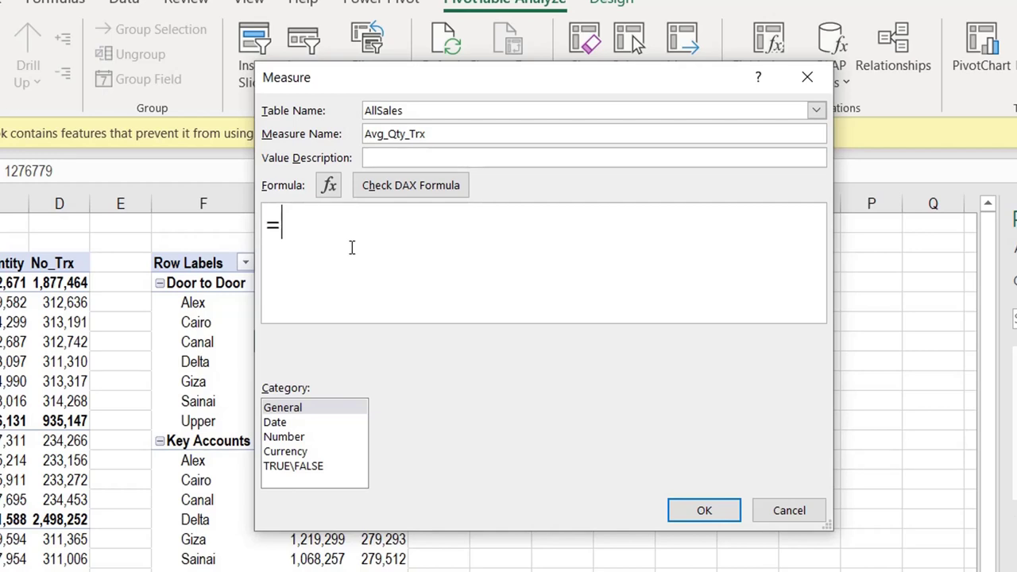
type("[")
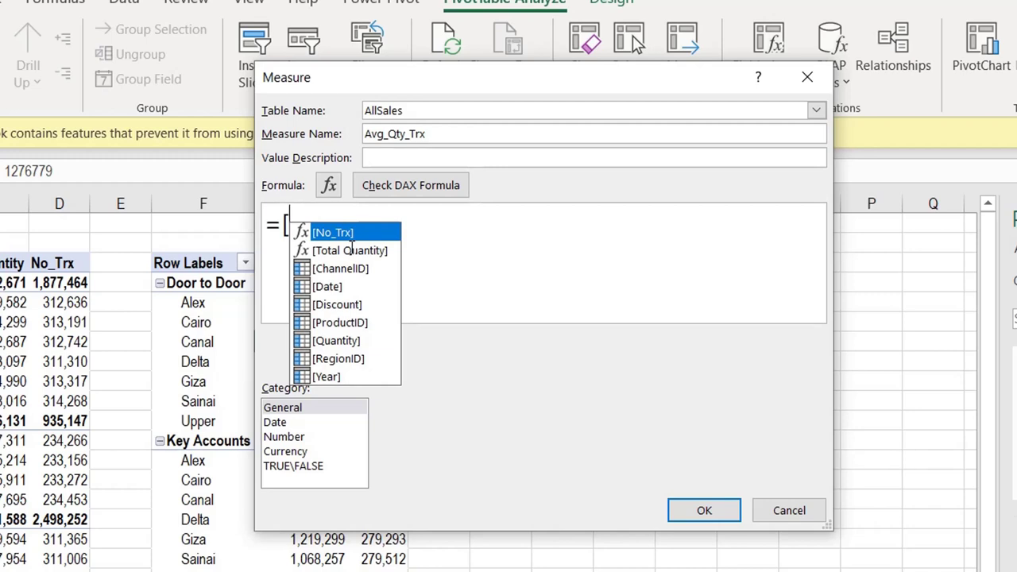
left_click(352, 249)
double_click(352, 249)
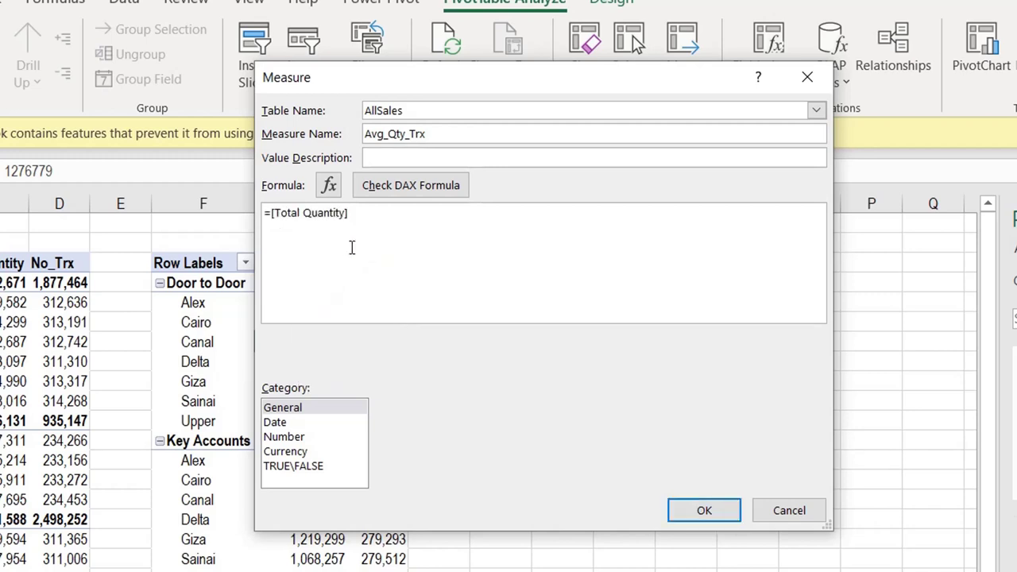
type("/[")
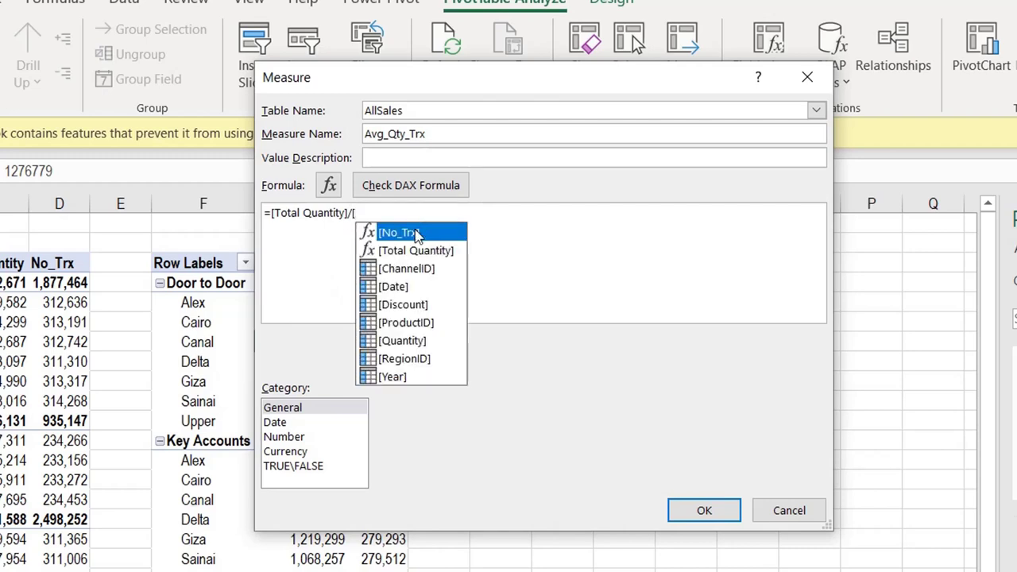
double_click(414, 232)
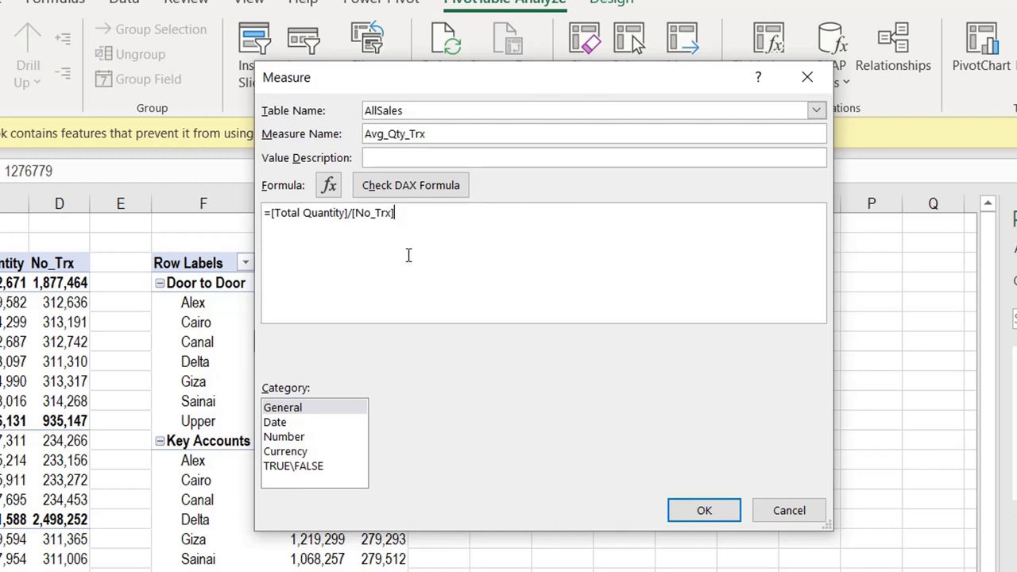
left_click(420, 185)
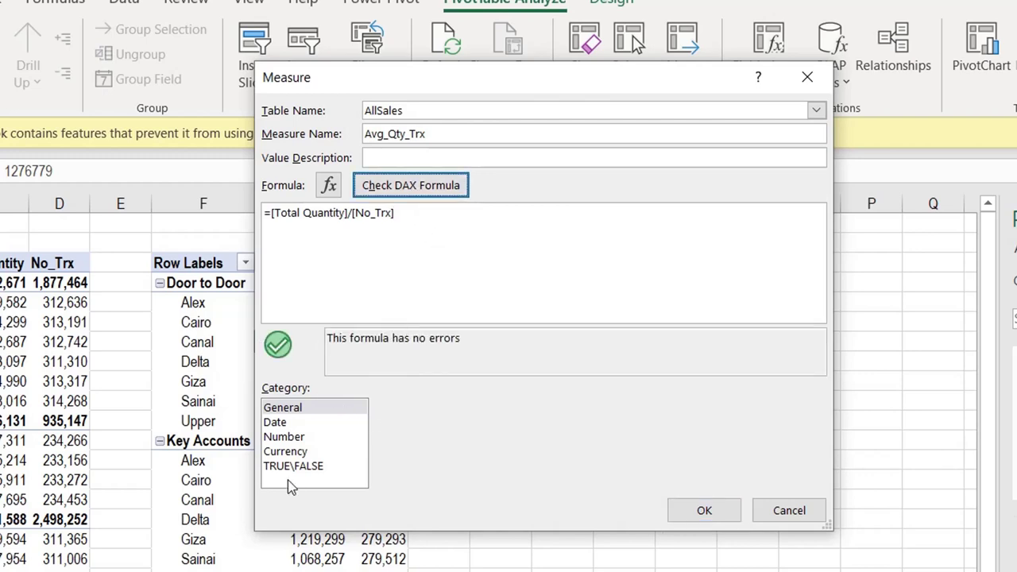
Format the Avg_Qty_Trx measure as a decimal number with 1 decimal place and a 1000 separator, and create it
left_click(297, 439)
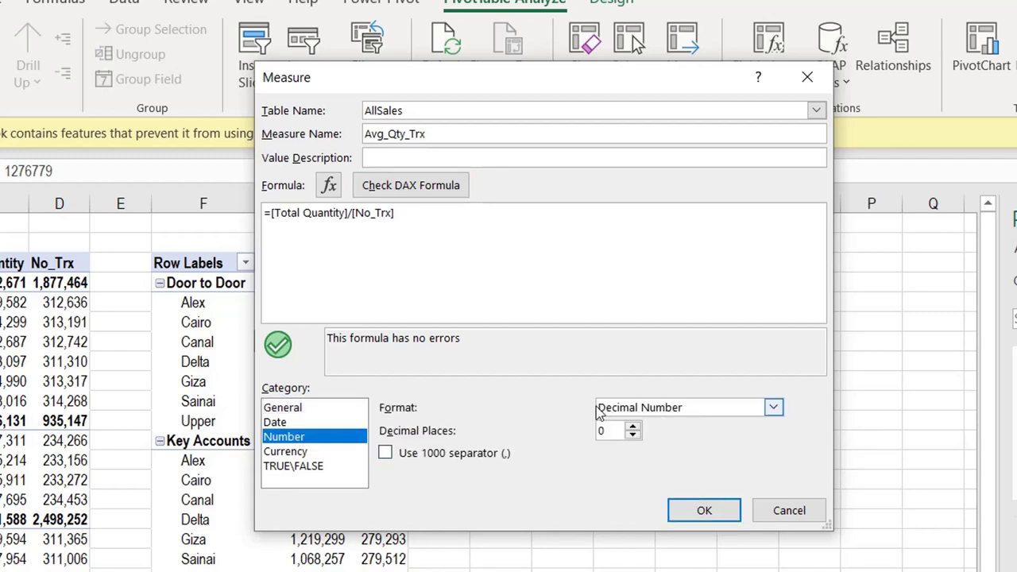
left_click(633, 426)
left_click(385, 453)
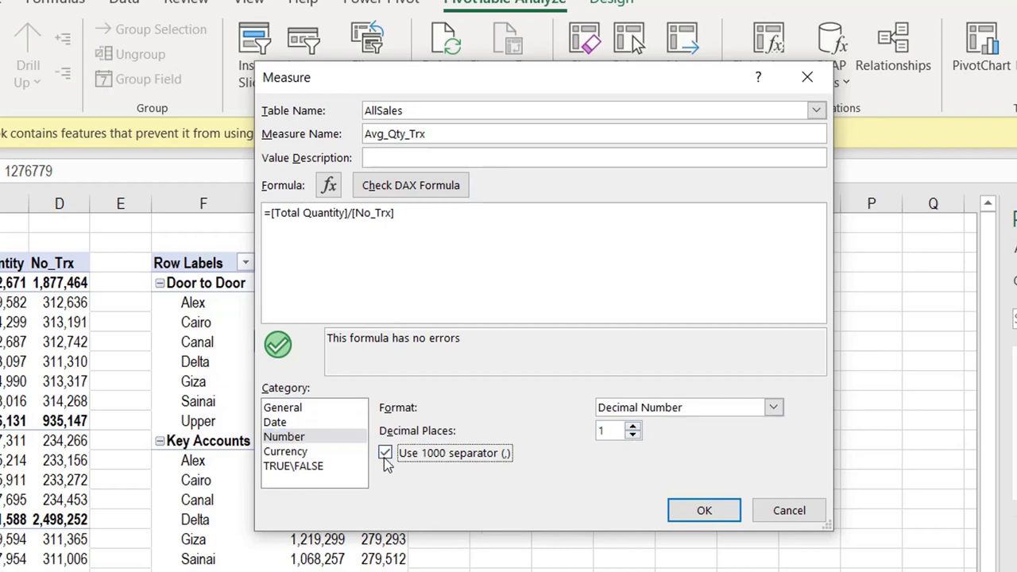
left_click(704, 510)
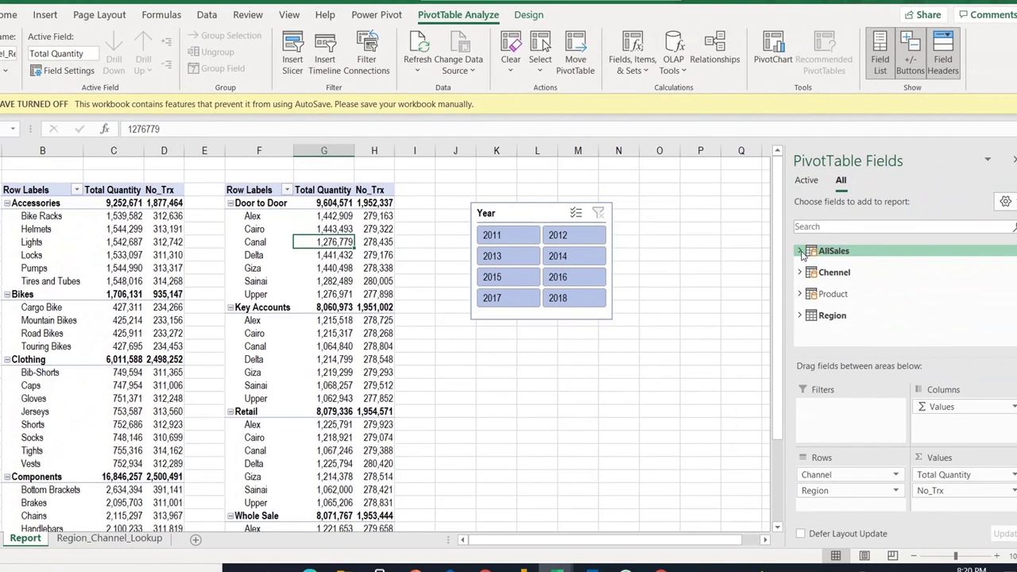
Add Avg_Qty_Trx to the values of the channel and region PivotTable and inspect its Door to Door result
left_click(801, 251)
scroll(866, 302, "down", 3)
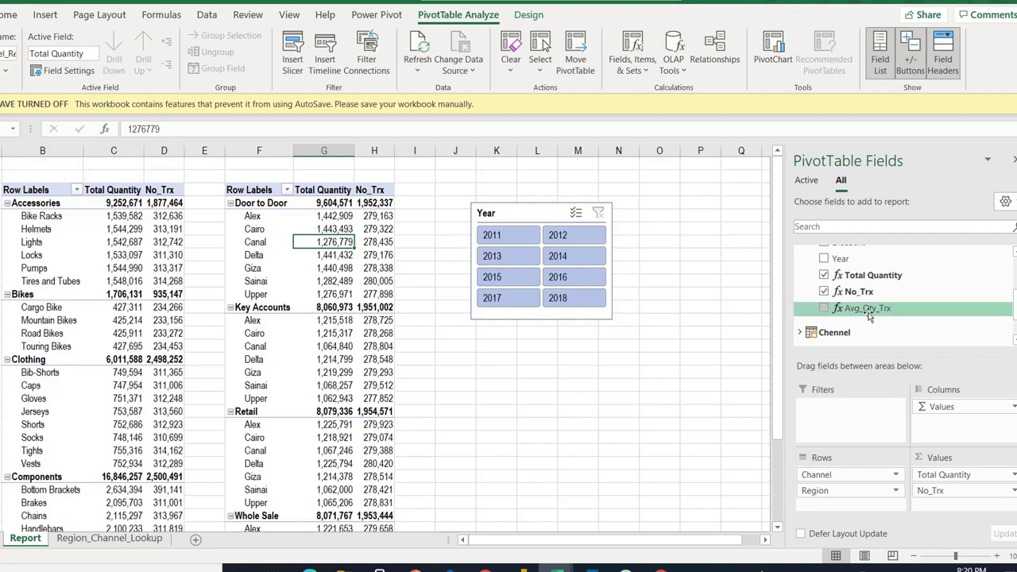
left_click_drag(867, 312, 957, 508)
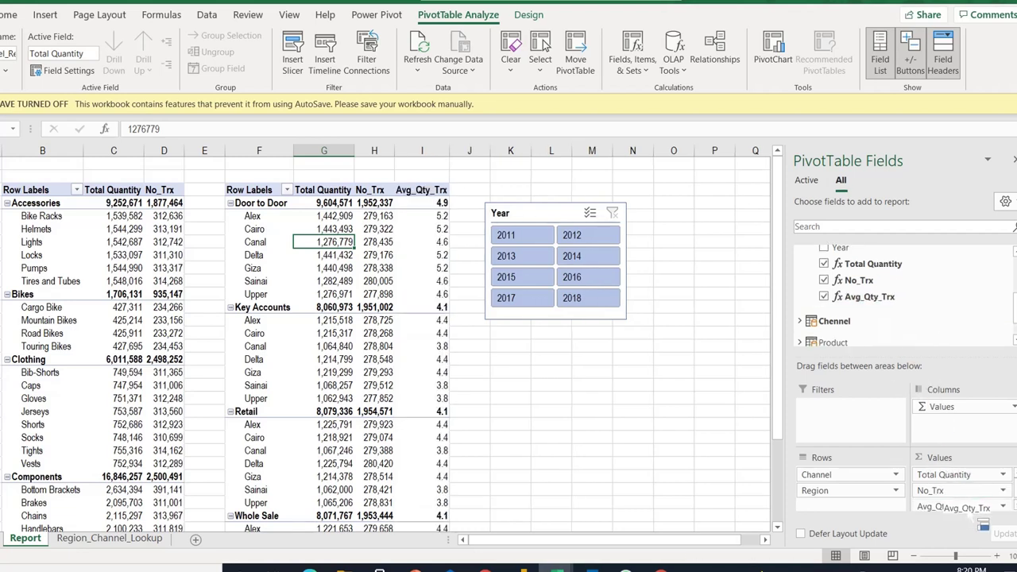
left_click(337, 202)
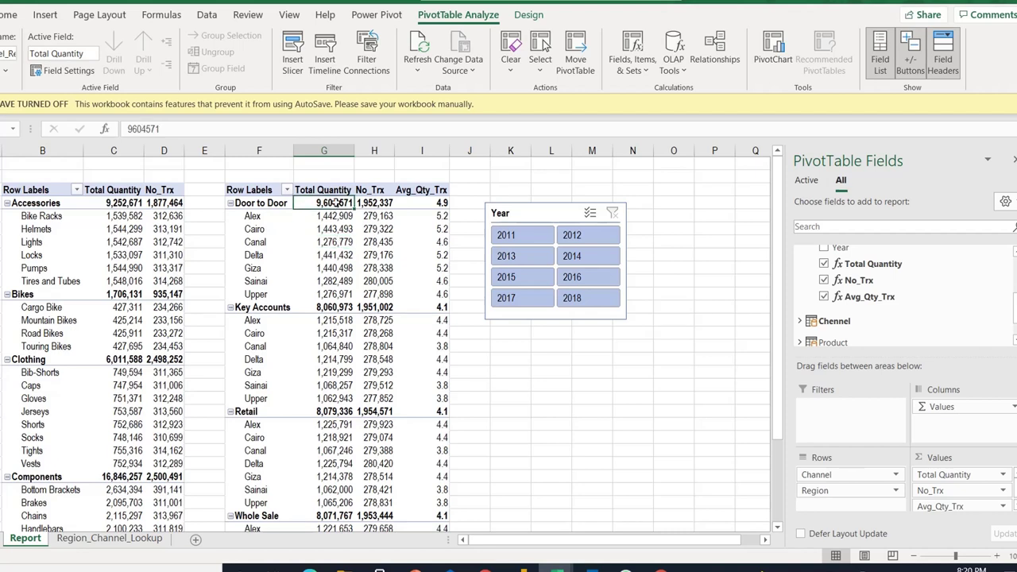
left_click(443, 203)
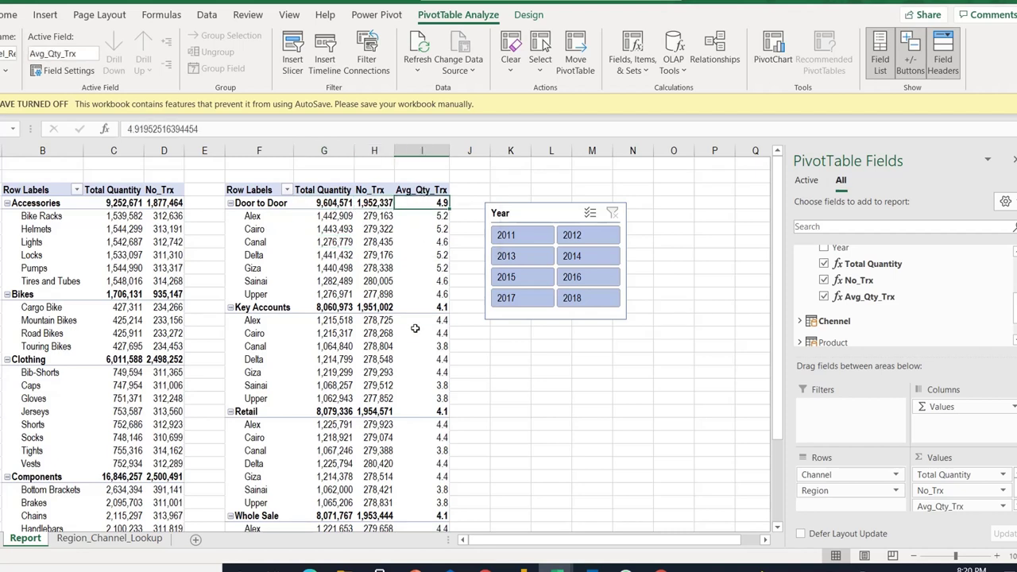
Add the Avg_Qty_Trx measure from AllSales to the values of the category and product PivotTable
left_click(162, 241)
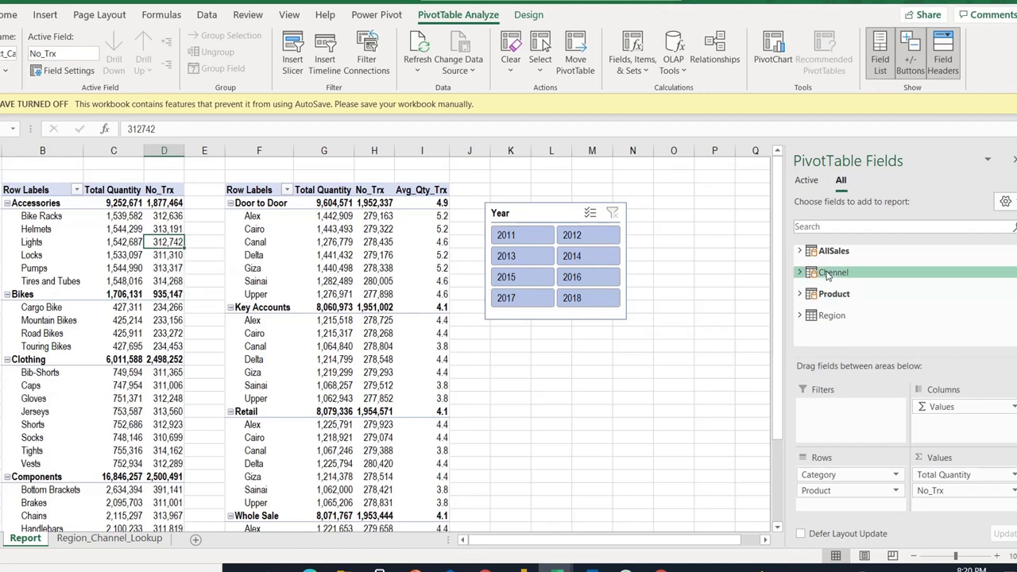
left_click(801, 251)
scroll(857, 286, "down", 3)
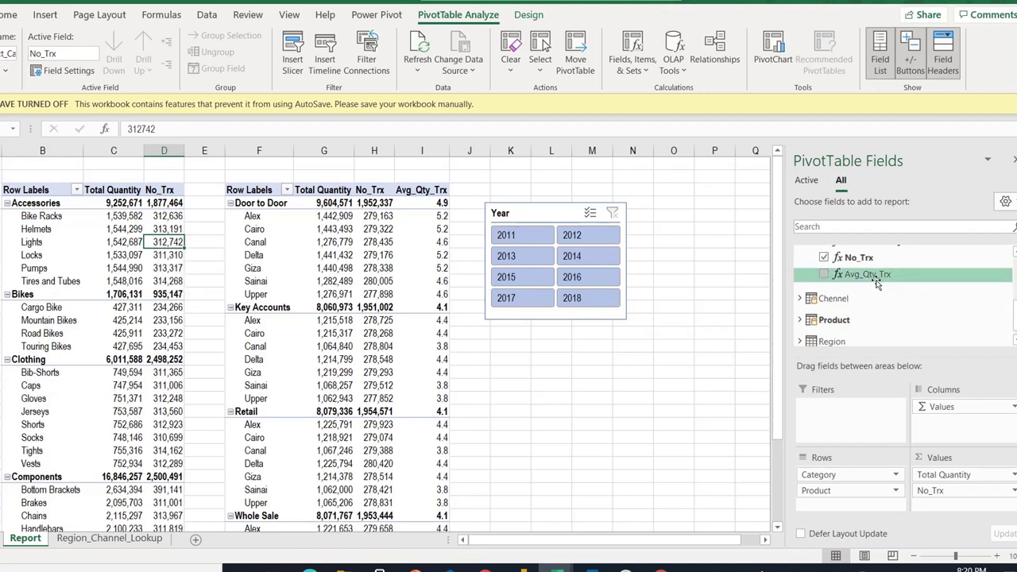
left_click_drag(876, 284, 985, 500)
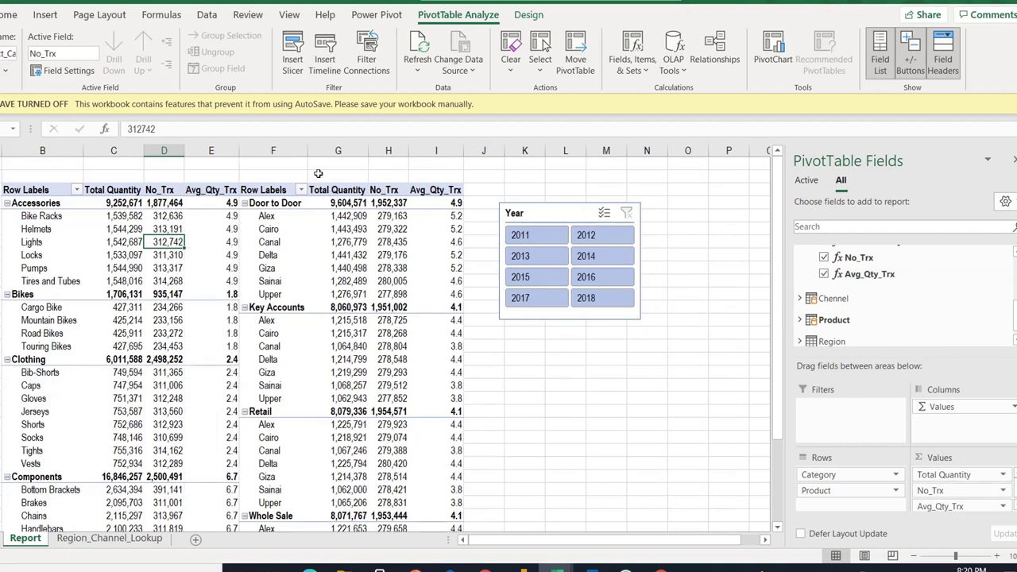
Insert an empty column before column F to separate the two PivotTables
left_click(292, 149)
right_click(293, 150)
left_click(338, 268)
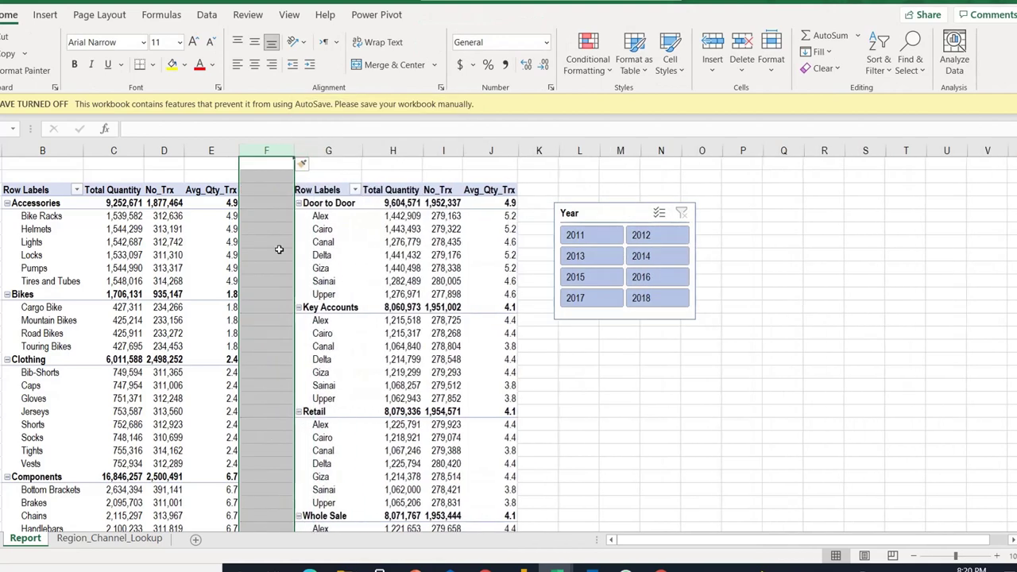
left_click(259, 233)
Examine the Helmets row under Accessories, comparing its Total Quantity and No_Trx with Avg_Qty_Trx
mouse_move(384, 320)
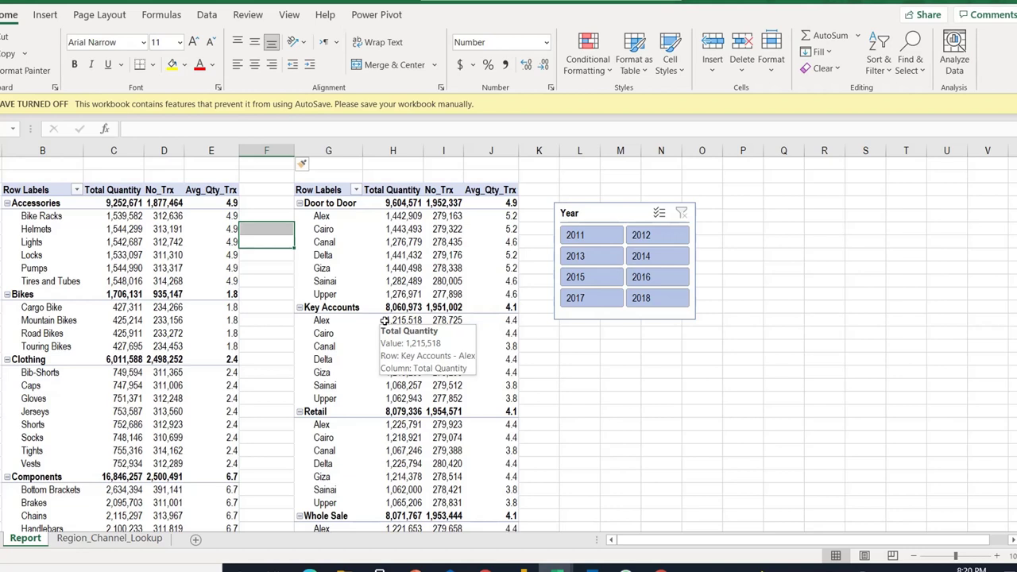
left_click(49, 205)
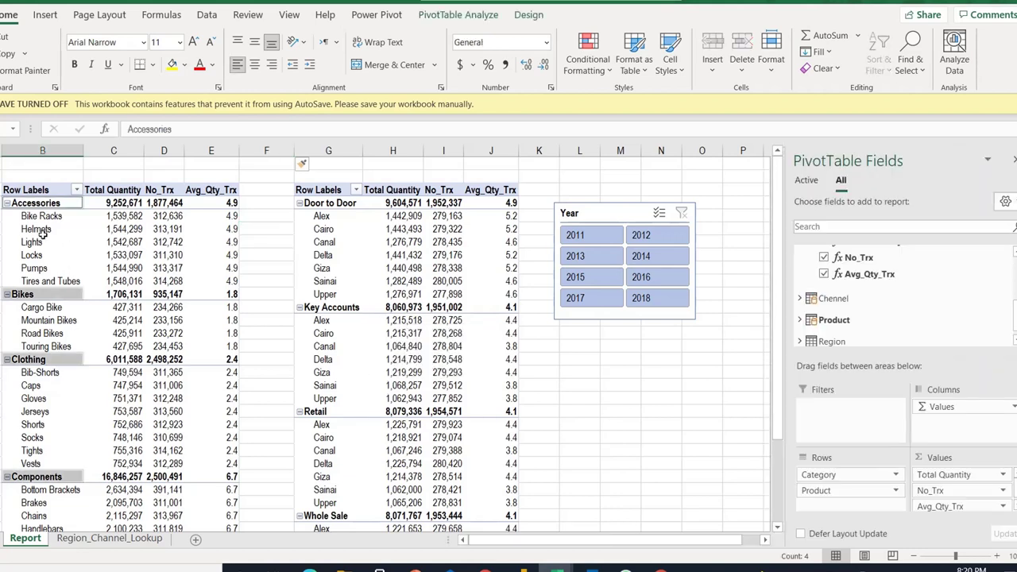
left_click(39, 230)
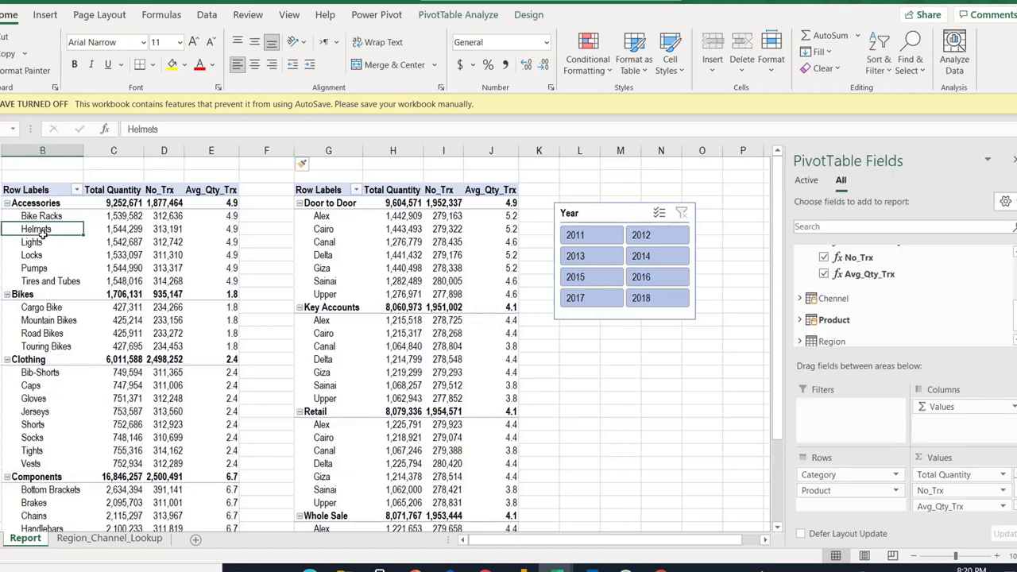
left_click(117, 229)
left_click(163, 229)
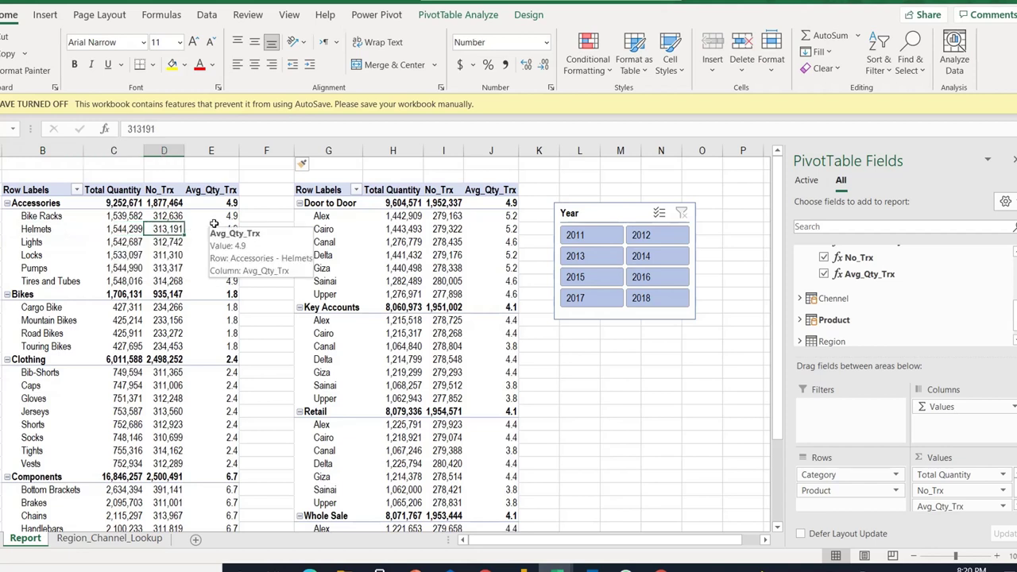
Compare Avg_Qty_Trx for Helmets under Accessories with the value for Cairo under Door to Door
left_click(214, 227)
left_click(332, 228)
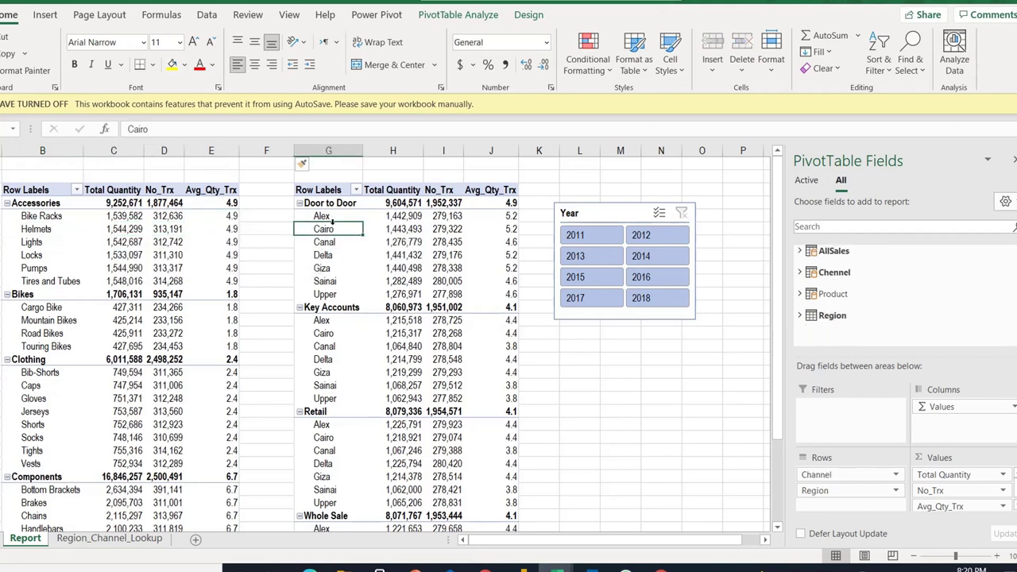
left_click(491, 229)
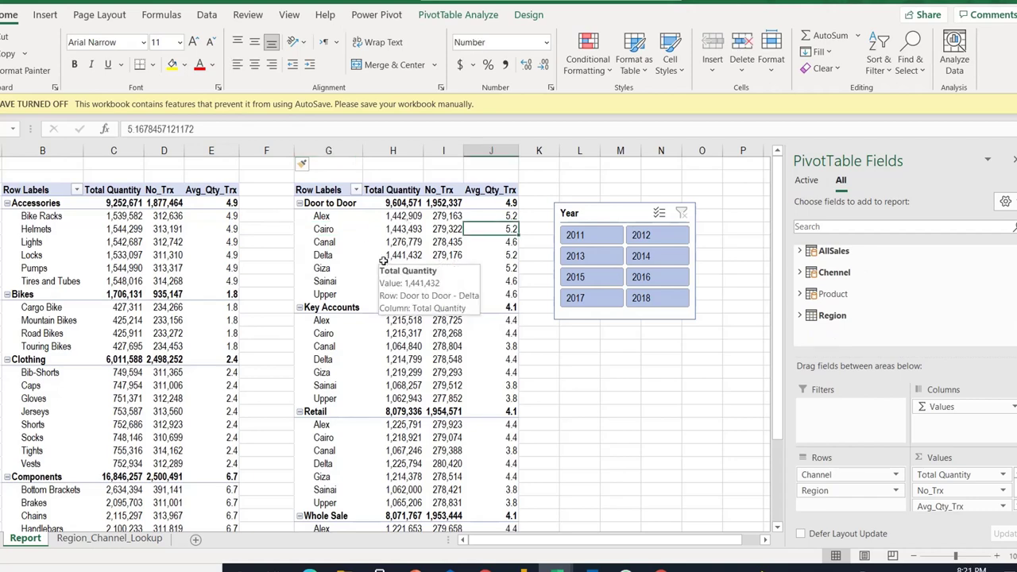
Check both PivotTables for the years 2011, 2012 and 2017 with the Year slicer, and clear its filter
left_click(572, 236)
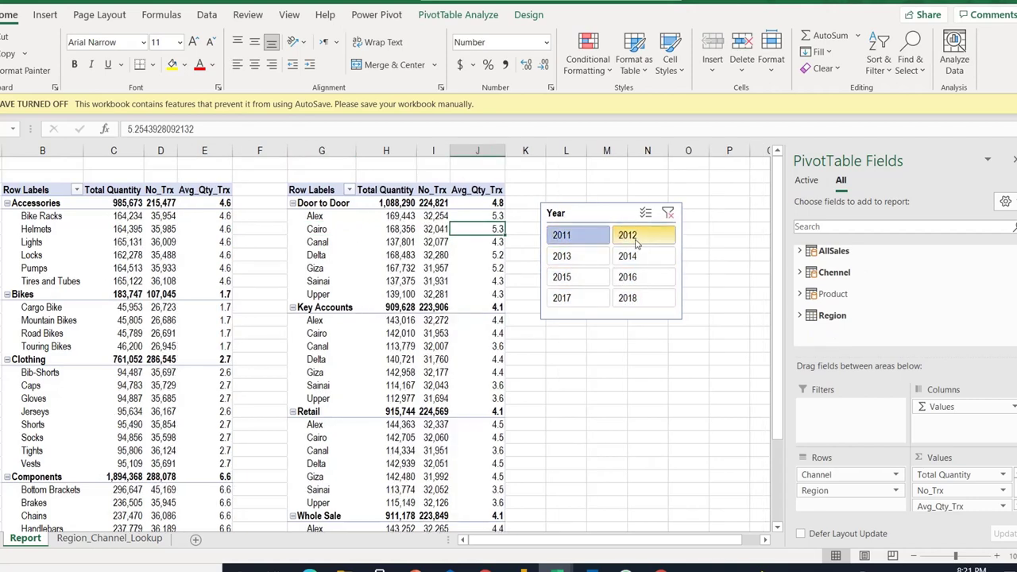
left_click(641, 238)
left_click(562, 297)
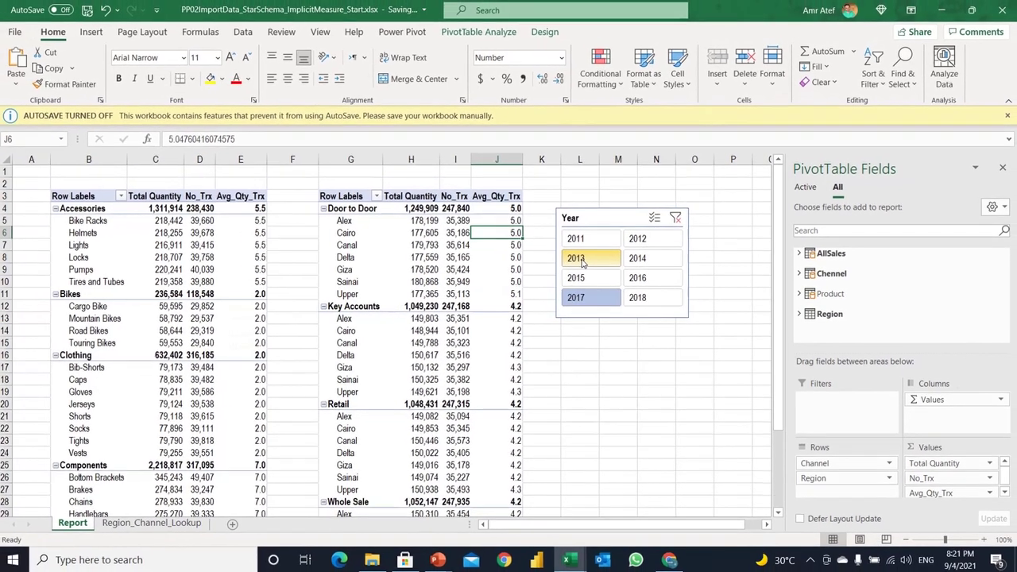
left_click(675, 217)
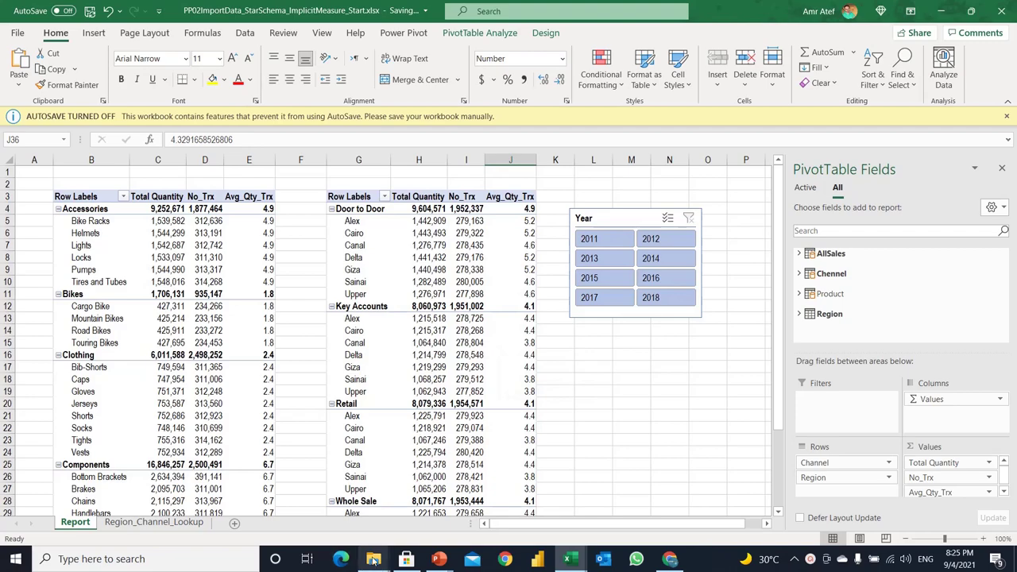
Switch to File Explorer and bring up the CSV2011-2018 and CSV2019-2020 folder windows
mouse_move(373, 558)
left_click(322, 509)
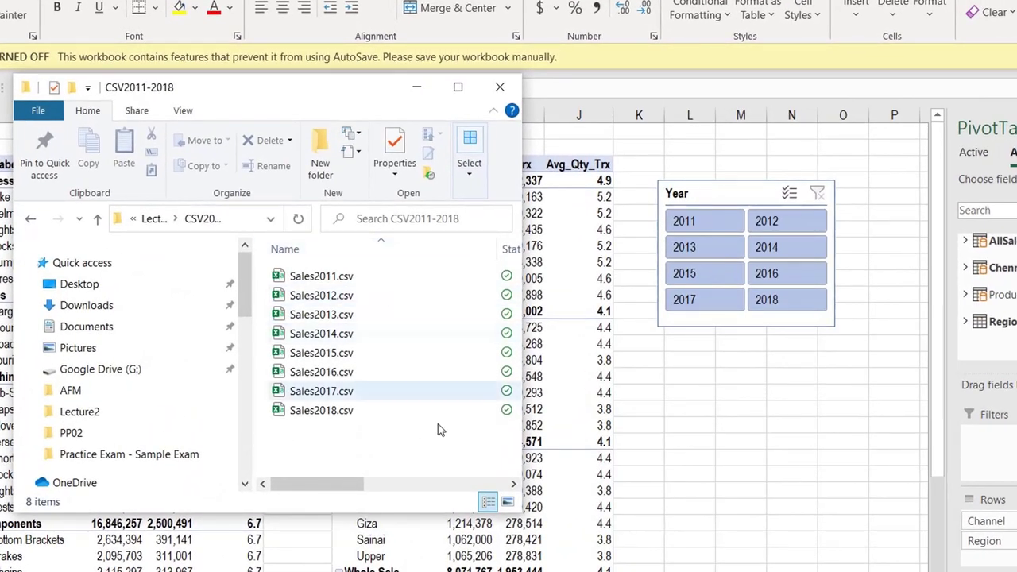
left_click(393, 571)
left_click(456, 540)
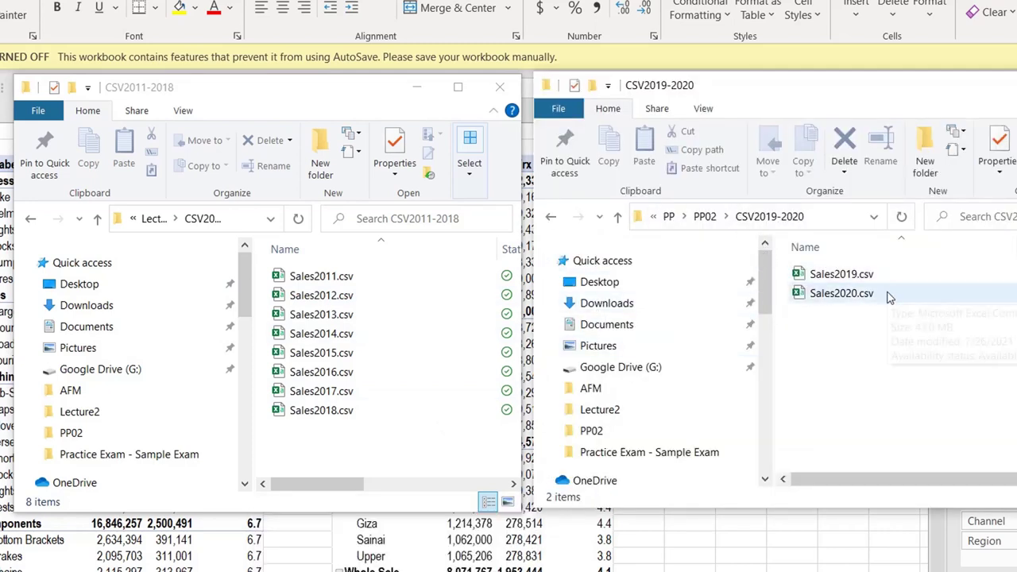
Copy Sales2019.csv and Sales2020.csv from the CSV2019-2020 folder into the CSV2011-2018 folder
mouse_move(889, 296)
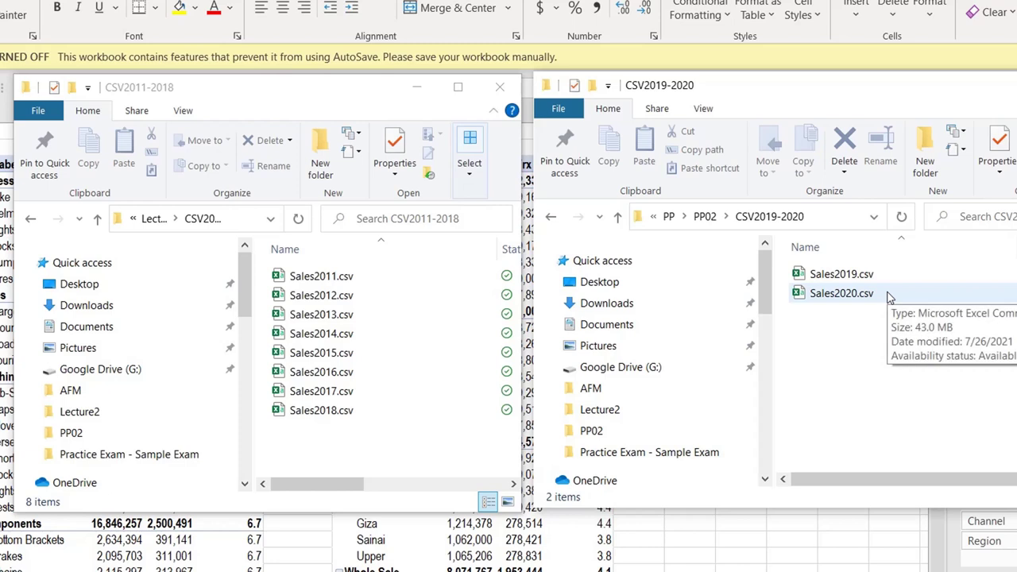
left_click_drag(890, 297, 880, 283)
key("ctrl+c")
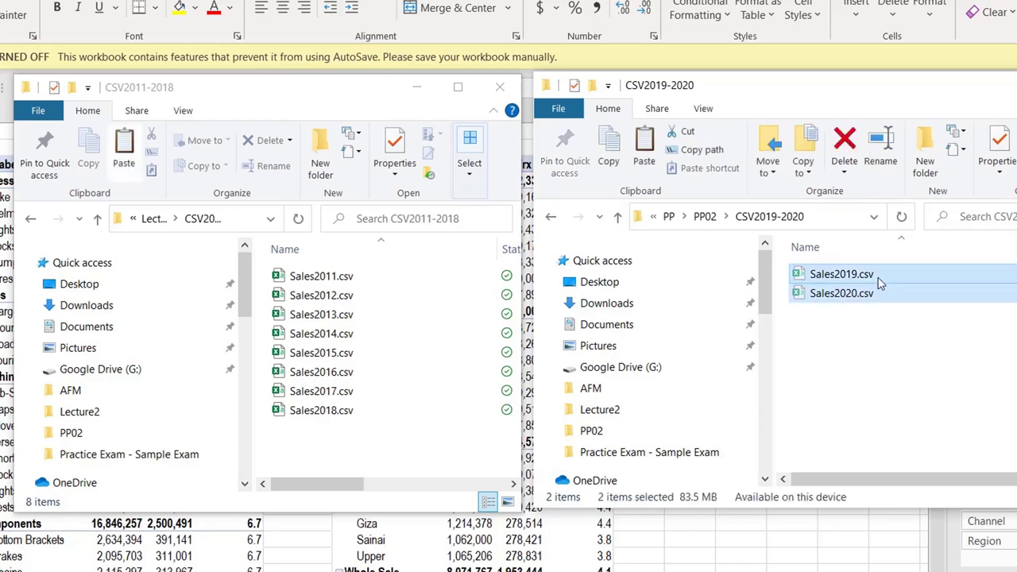
left_click(413, 440)
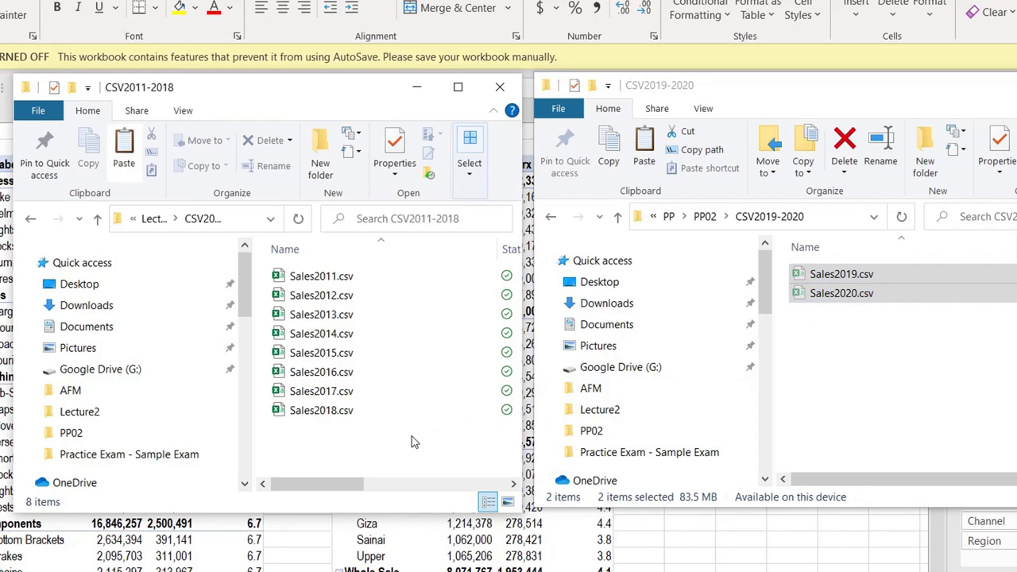
key("ctrl+v")
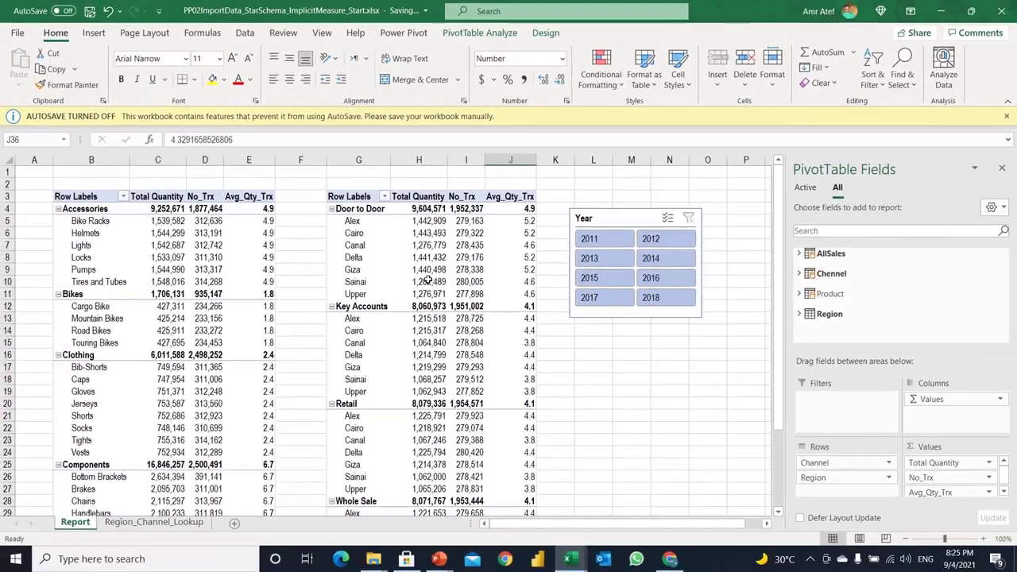
Return to the Excel report workbook and refresh all of its data connections and PivotTables
left_click(428, 280)
left_click(251, 35)
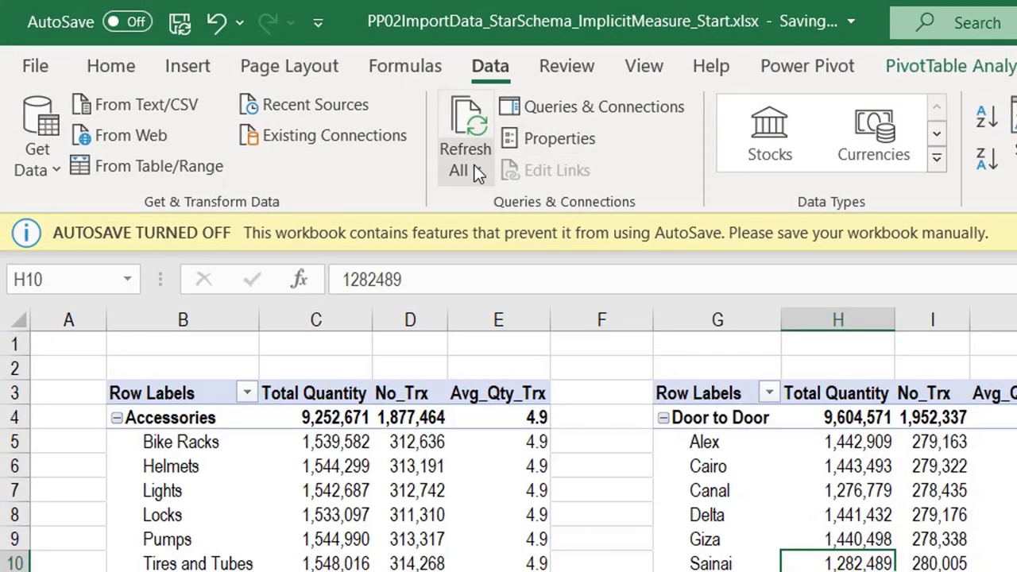
left_click(477, 173)
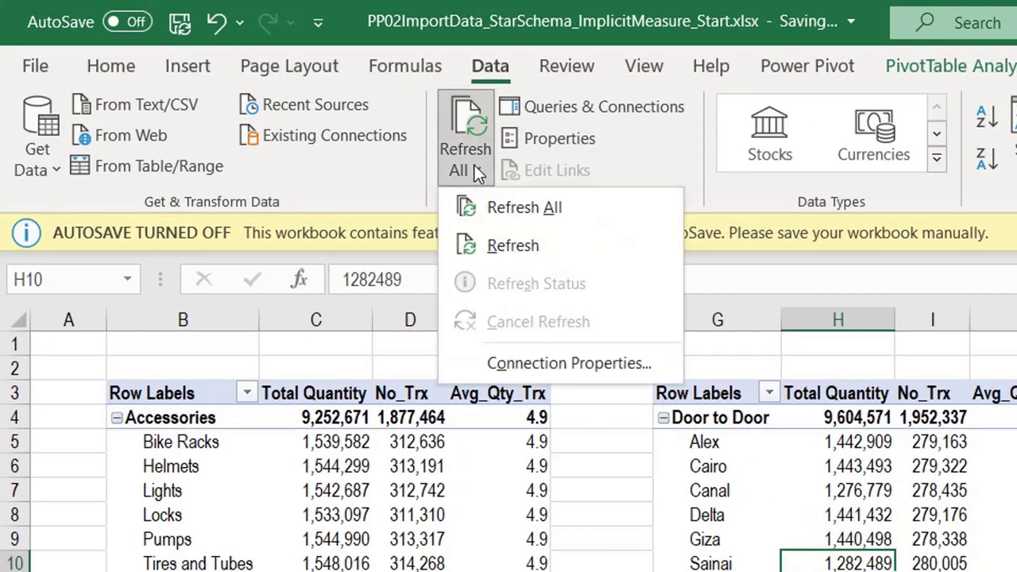
left_click(491, 208)
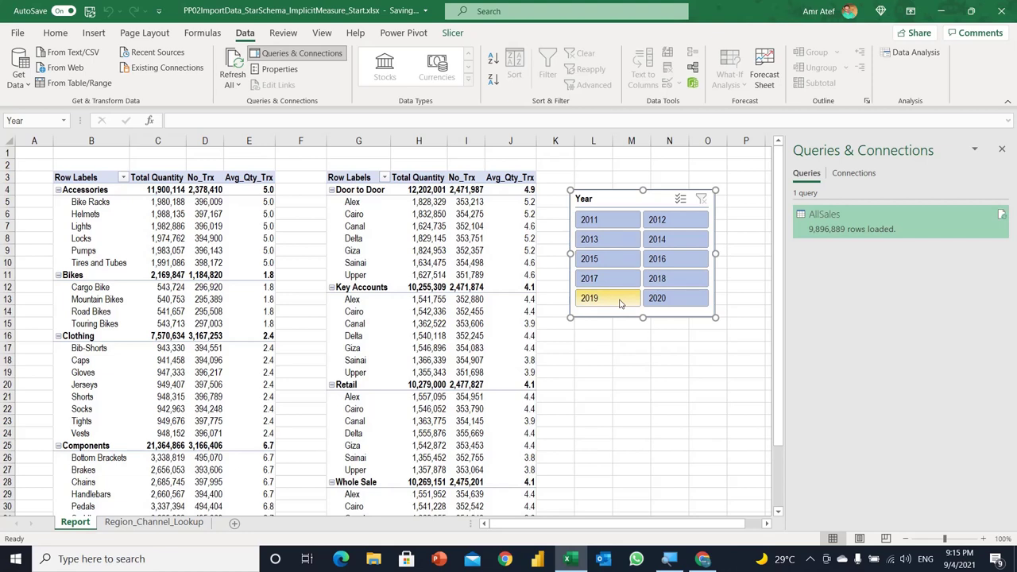
Filter both PivotTables with the Year slicer to 2020, check the figures, and switch the filter to 2019
left_click(661, 306)
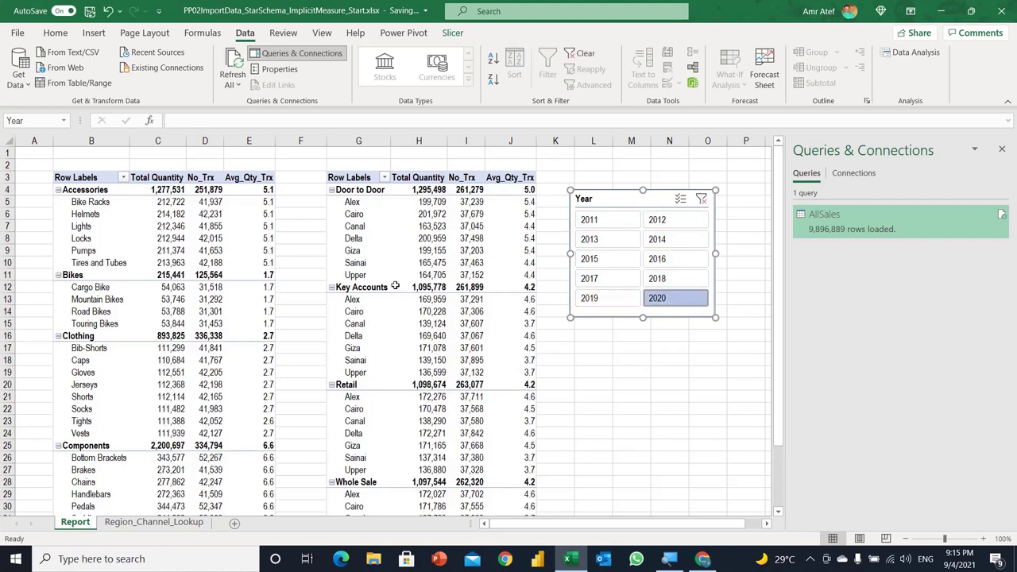
mouse_move(405, 286)
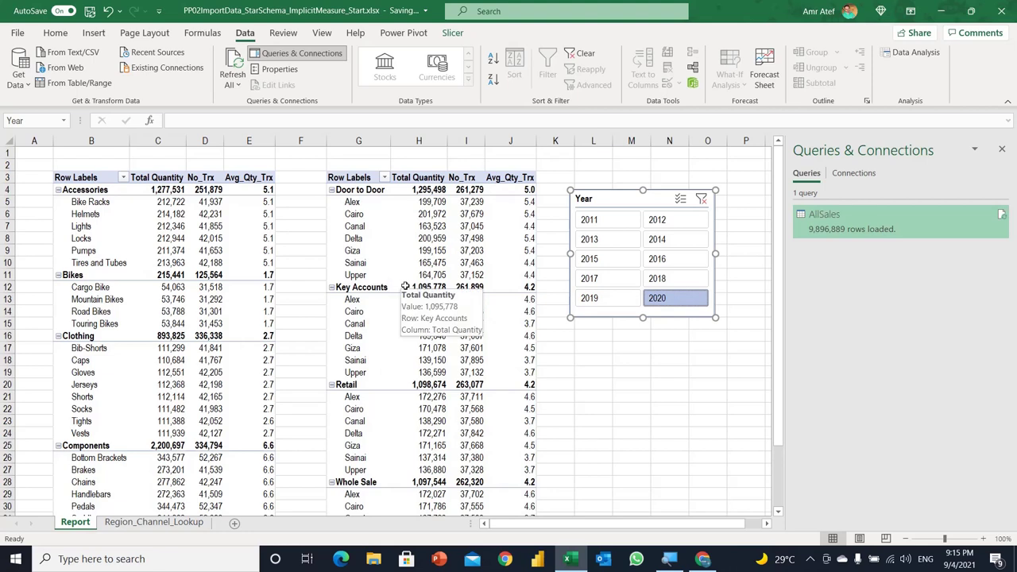
left_click(599, 302)
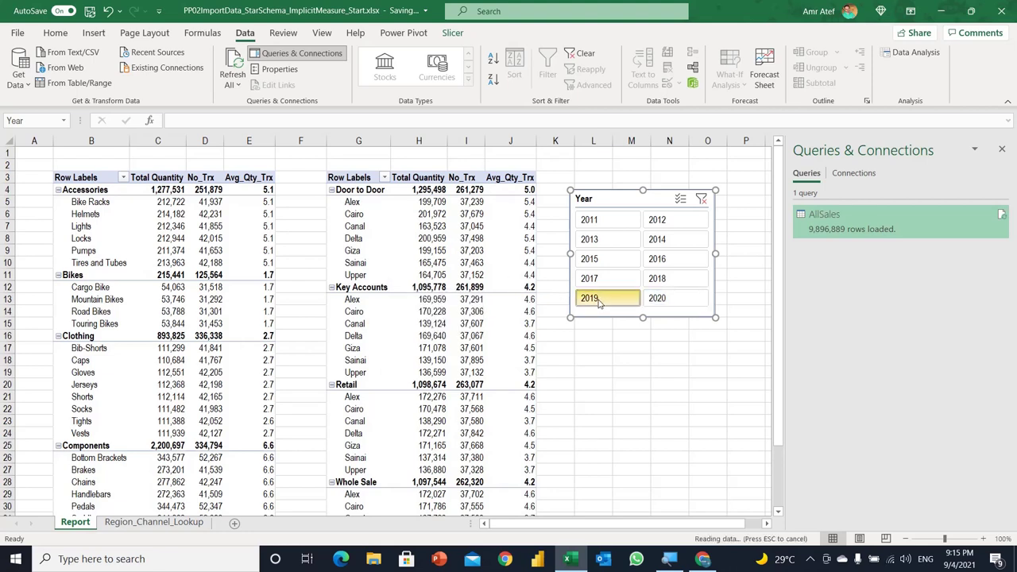